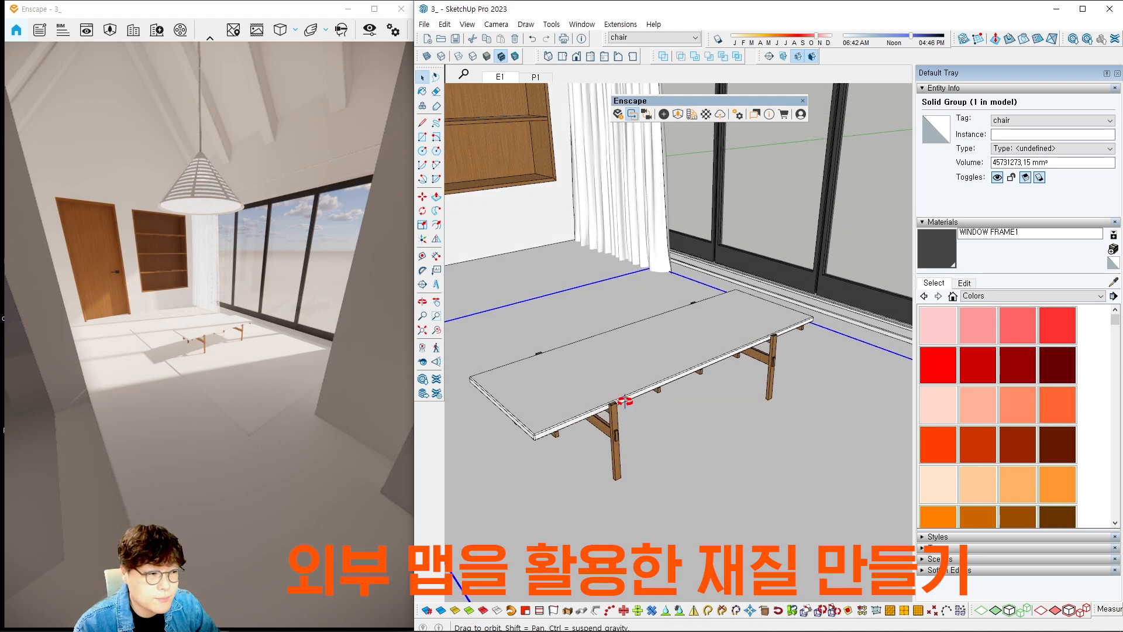
Examine the table, floor and wall around the wooden shelf in the room model.
{"action": "key", "text": "space"}
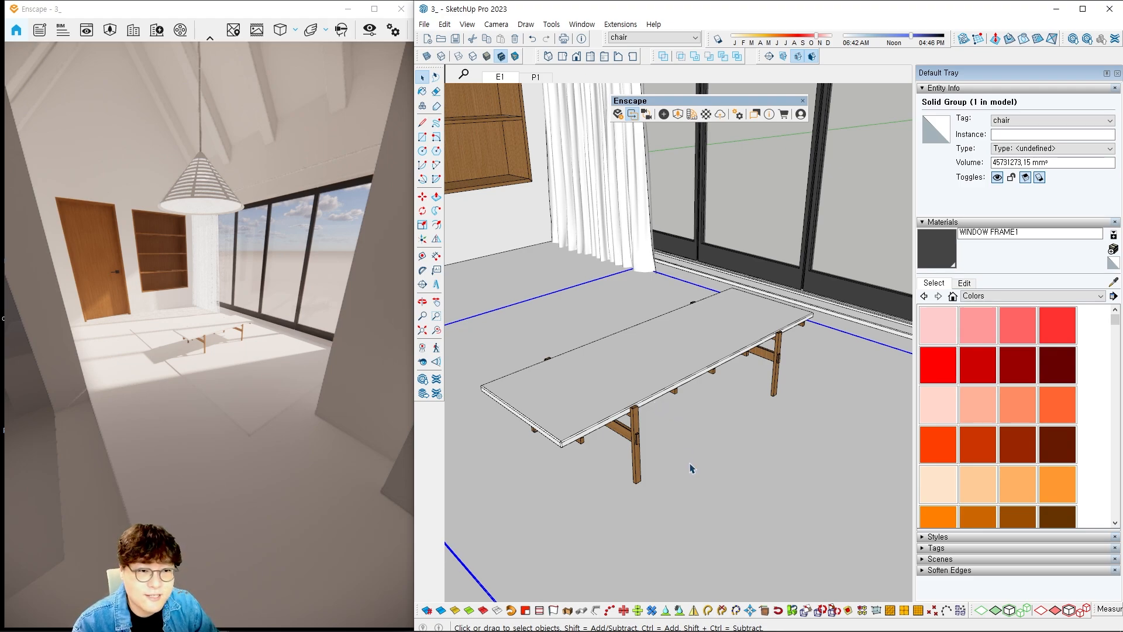
{"action": "mouse_move", "coordinate": [690, 468]}
{"action": "middle_mouse_down"}
{"action": "mouse_move", "coordinate": [682, 447]}
{"action": "mouse_move", "coordinate": [695, 436]}
{"action": "mouse_move", "coordinate": [661, 441]}
{"action": "mouse_move", "coordinate": [677, 426]}
{"action": "mouse_move", "coordinate": [642, 421]}
{"action": "mouse_move", "coordinate": [596, 462]}
{"action": "mouse_move", "coordinate": [634, 431]}
{"action": "middle_mouse_up"}
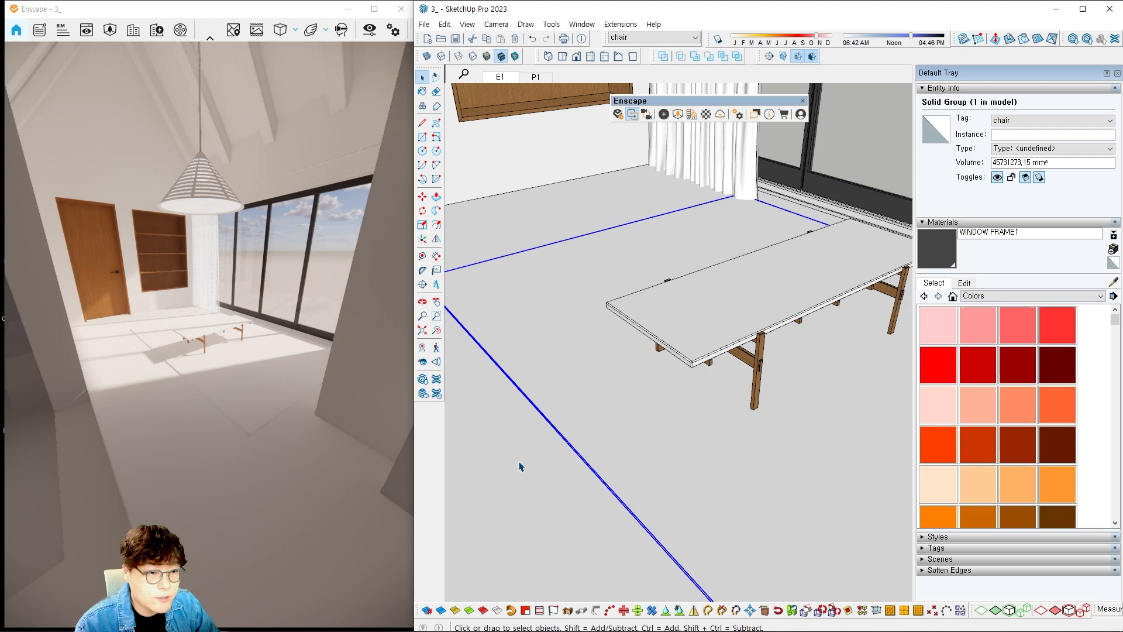
{"action": "left_click", "coordinate": [739, 307]}
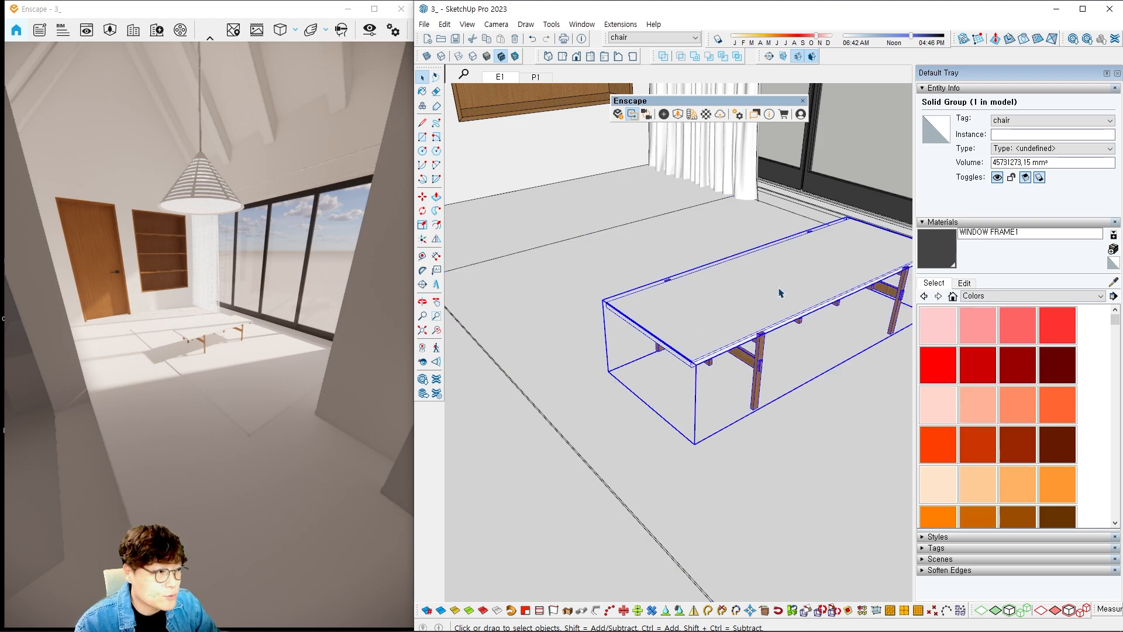
{"action": "scroll", "coordinate": [743, 322], "scroll_direction": "up", "scroll_amount": 3}
{"action": "mouse_move", "coordinate": [705, 341]}
{"action": "middle_mouse_down"}
{"action": "mouse_move", "coordinate": [601, 238]}
{"action": "mouse_move", "coordinate": [634, 256]}
{"action": "middle_mouse_up"}
{"action": "left_click", "coordinate": [618, 243]}
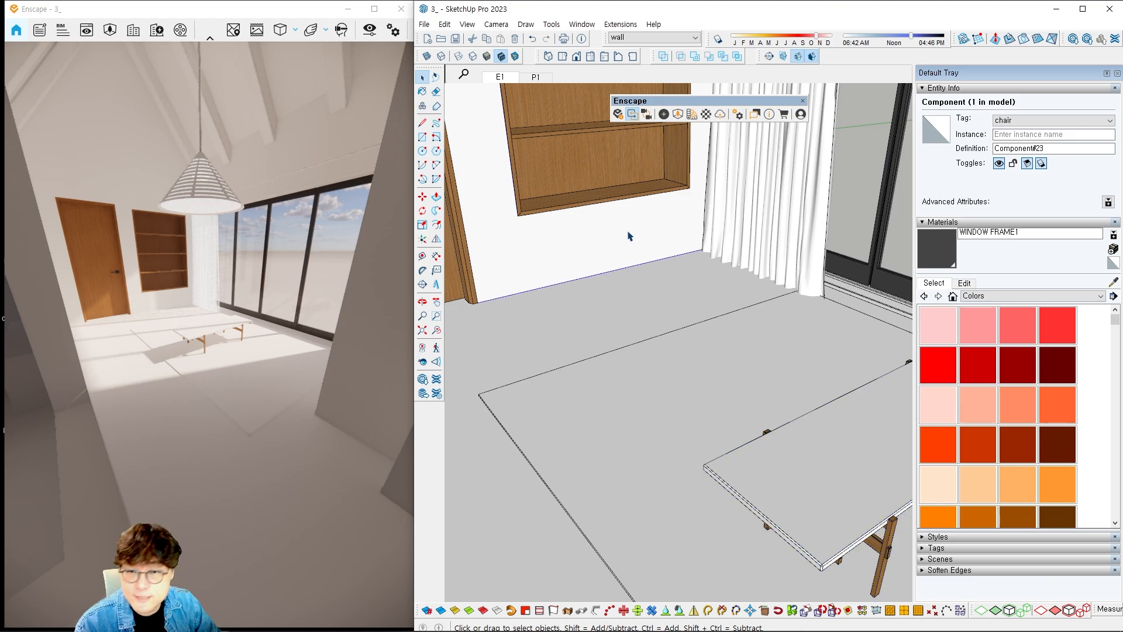
{"action": "middle_click_drag", "start_coordinate": [618, 256], "coordinate": [624, 295]}
{"action": "left_click", "coordinate": [624, 296]}
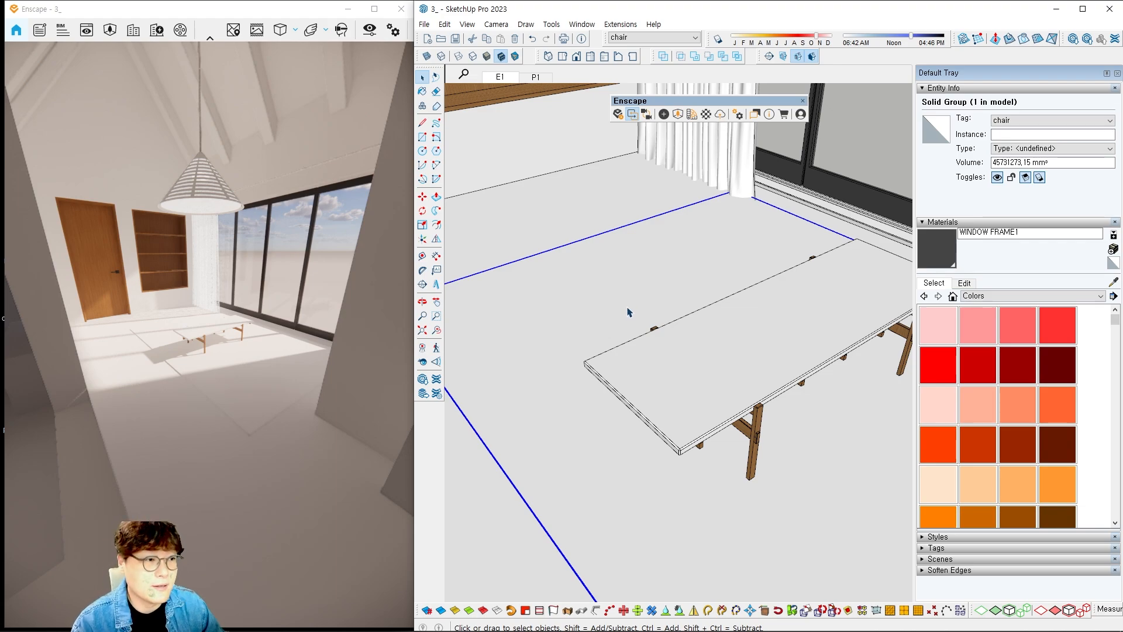
{"action": "middle_click_drag", "start_coordinate": [658, 312], "coordinate": [778, 210]}
{"action": "left_click", "coordinate": [594, 355]}
{"action": "mouse_move", "coordinate": [594, 356]}
{"action": "middle_mouse_down"}
{"action": "mouse_move", "coordinate": [579, 335]}
{"action": "mouse_move", "coordinate": [608, 339]}
{"action": "mouse_move", "coordinate": [581, 321]}
{"action": "mouse_move", "coordinate": [604, 361]}
{"action": "mouse_move", "coordinate": [589, 339]}
{"action": "mouse_move", "coordinate": [659, 283]}
{"action": "mouse_move", "coordinate": [609, 305]}
{"action": "mouse_move", "coordinate": [624, 332]}
{"action": "middle_mouse_up"}
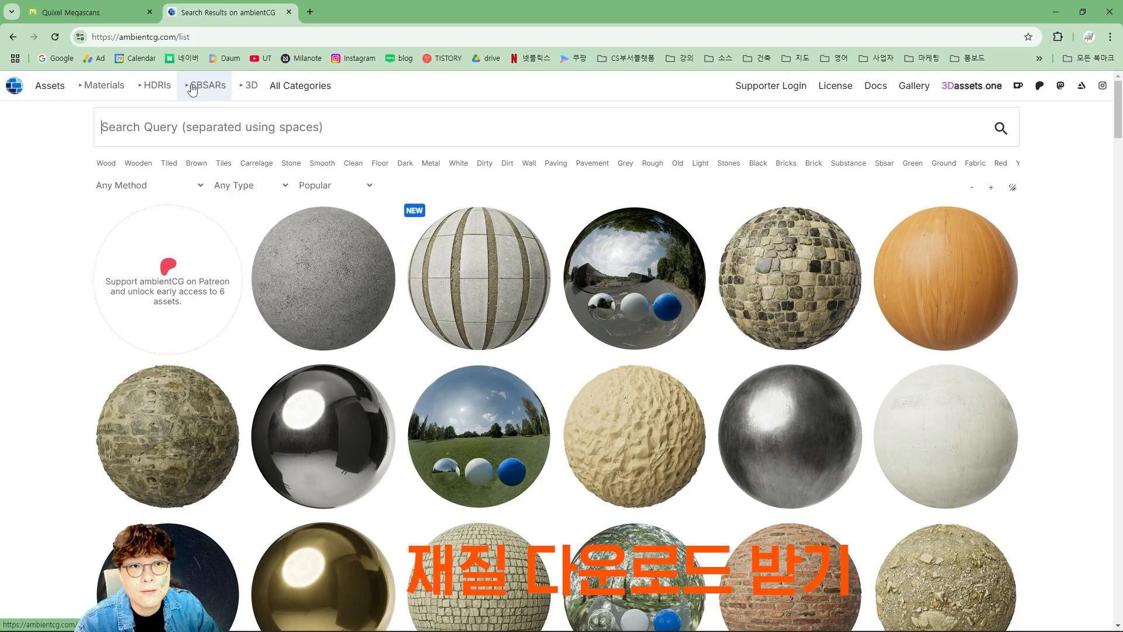
Switch to the browser, highlight the ambientcg.com address, and open the Surfaces category on the Quixel Megascans site.
{"action": "left_click", "coordinate": [176, 37]}
{"action": "left_click", "coordinate": [175, 38]}
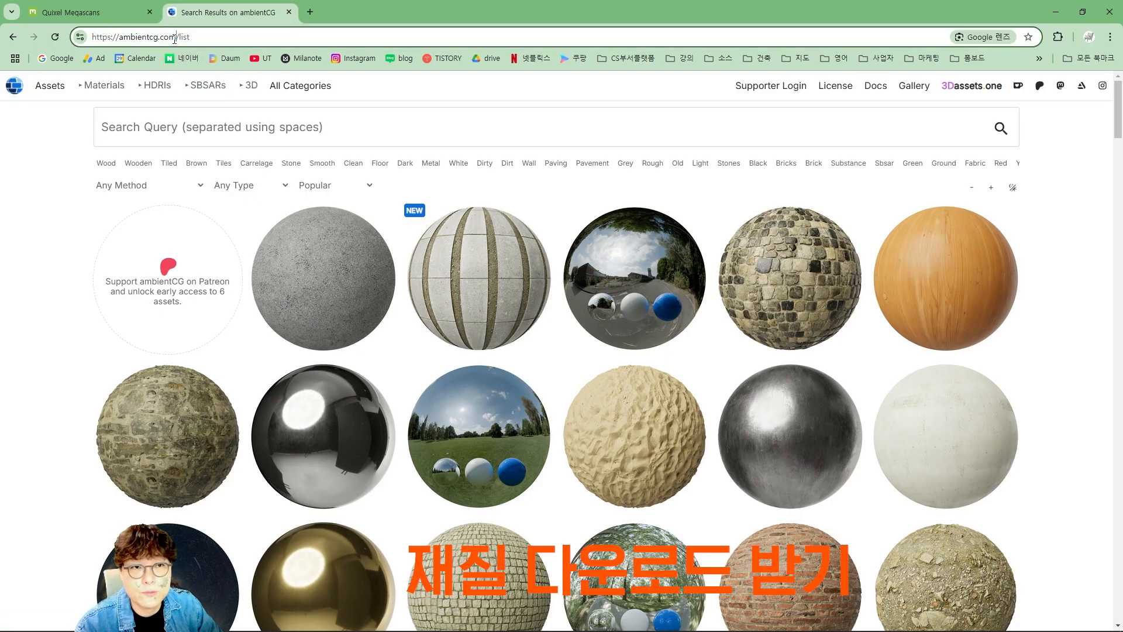
{"action": "left_click_drag", "start_coordinate": [174, 38], "coordinate": [119, 36]}
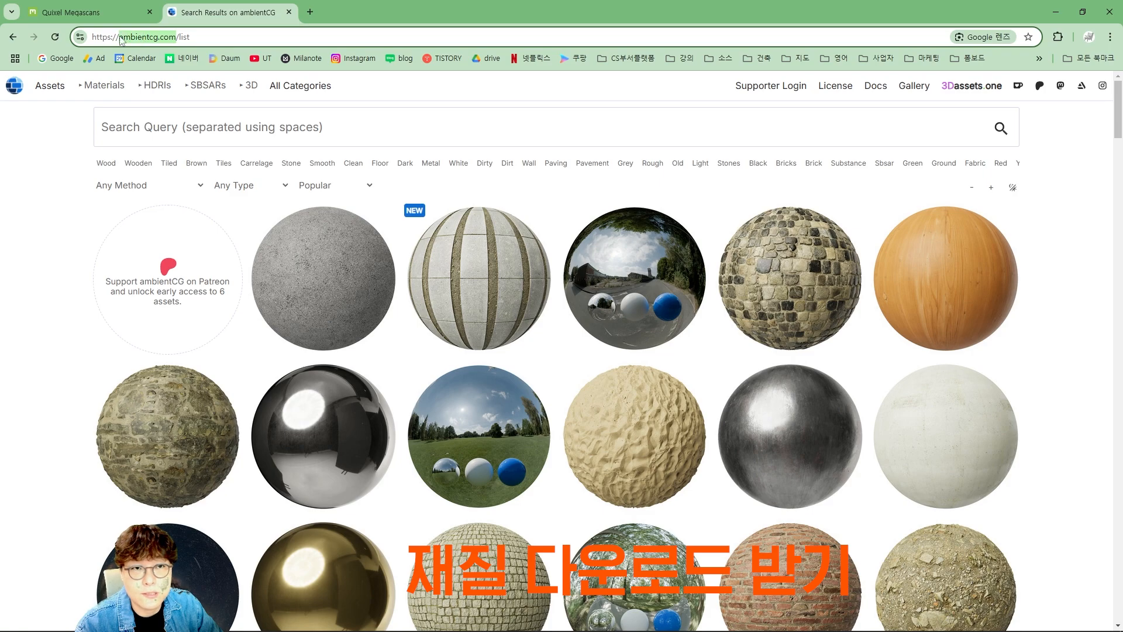
{"action": "left_click", "coordinate": [110, 12]}
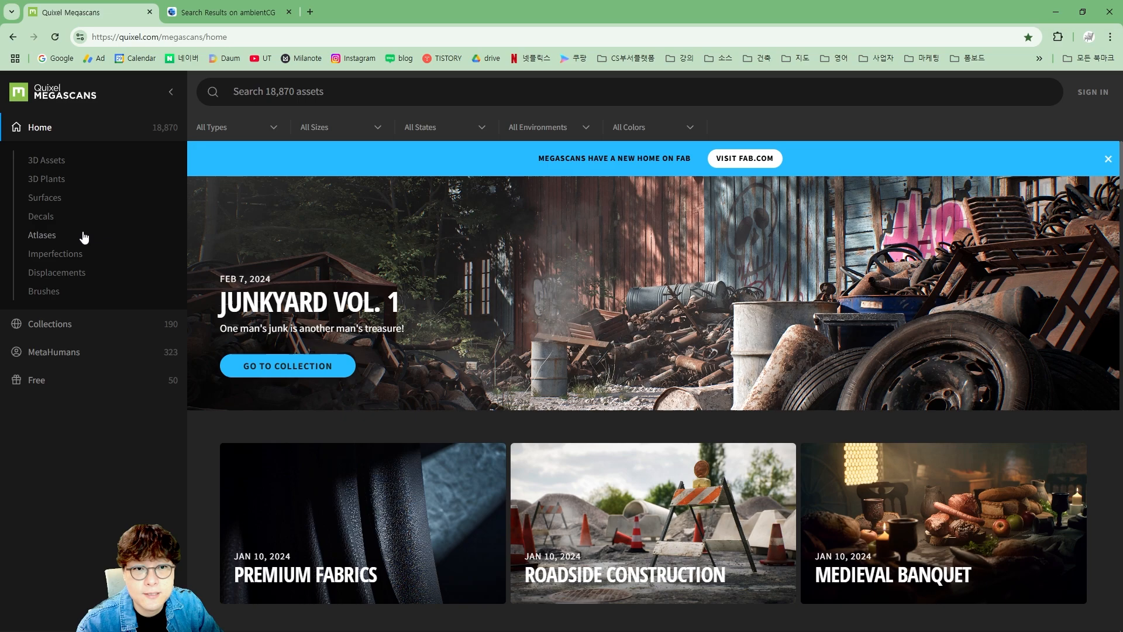
{"action": "left_click", "coordinate": [48, 199]}
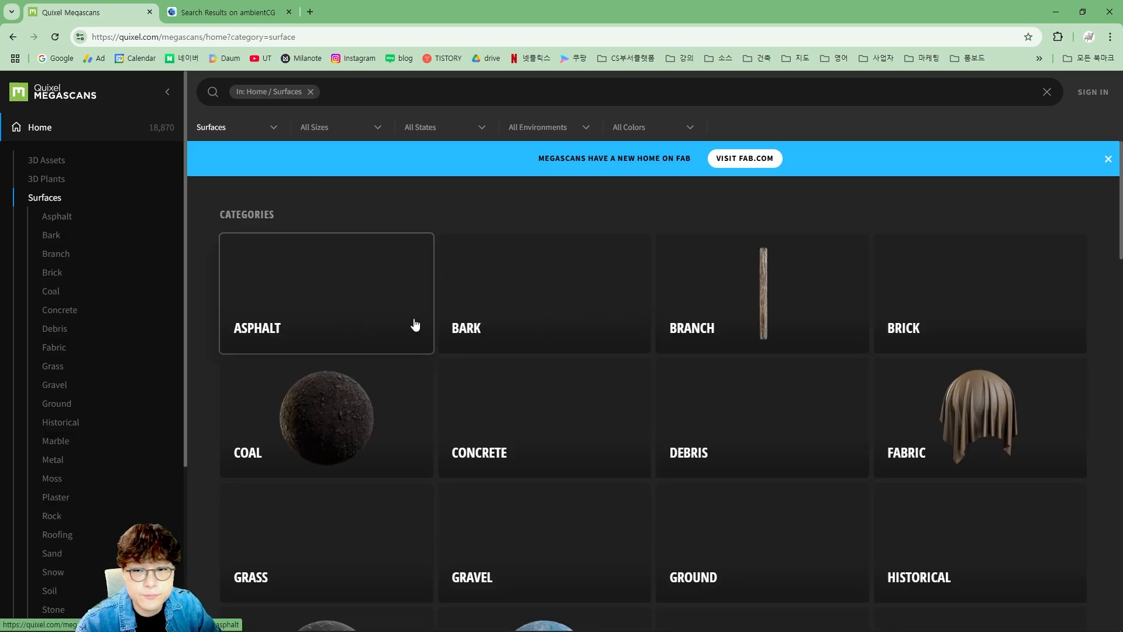
Return to the ambientCG site and search its assets for "concrete".
{"action": "left_click", "coordinate": [219, 13]}
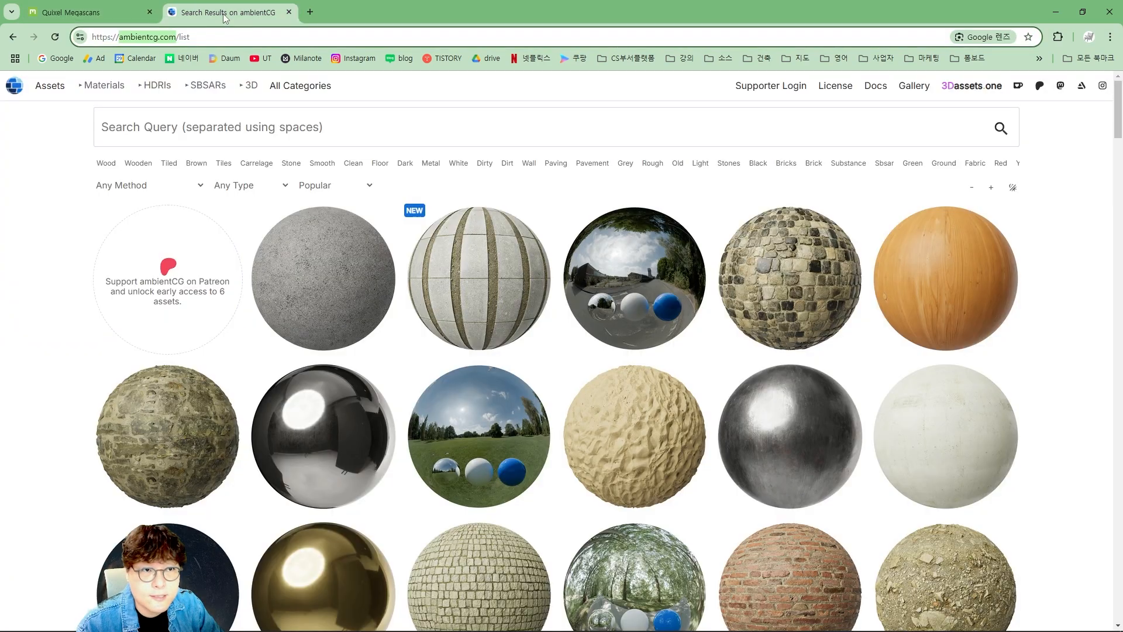
{"action": "left_click", "coordinate": [289, 128]}
{"action": "type", "text": "concrete"}
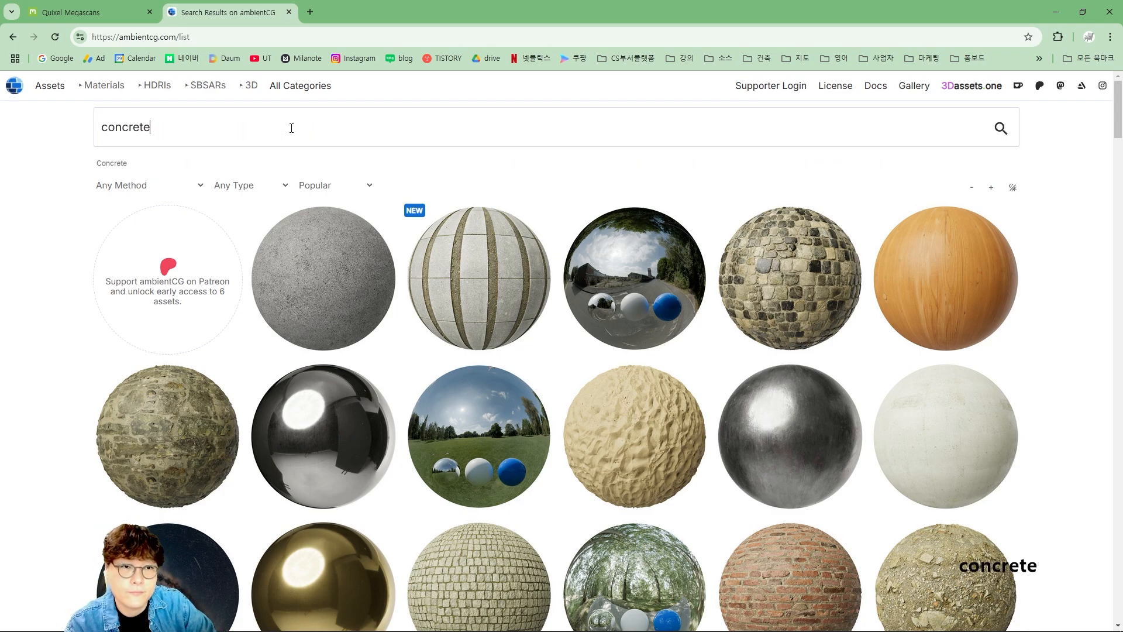
{"action": "key", "text": "Return"}
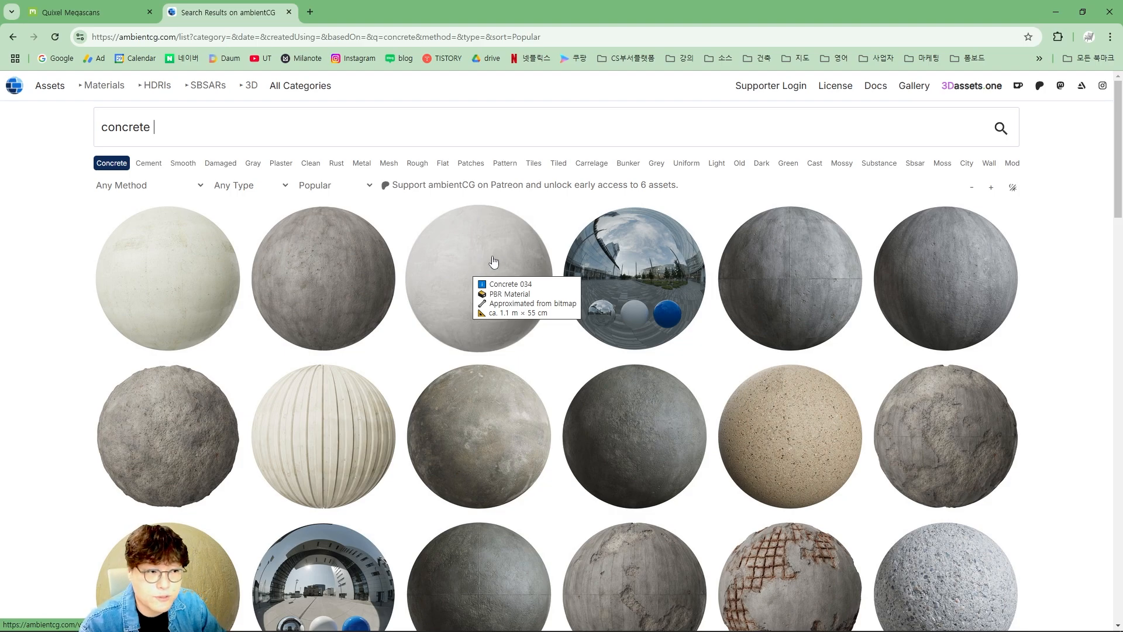
Open the Concrete 034 material and download its 2K-JPG.zip package.
{"action": "left_click", "coordinate": [498, 261]}
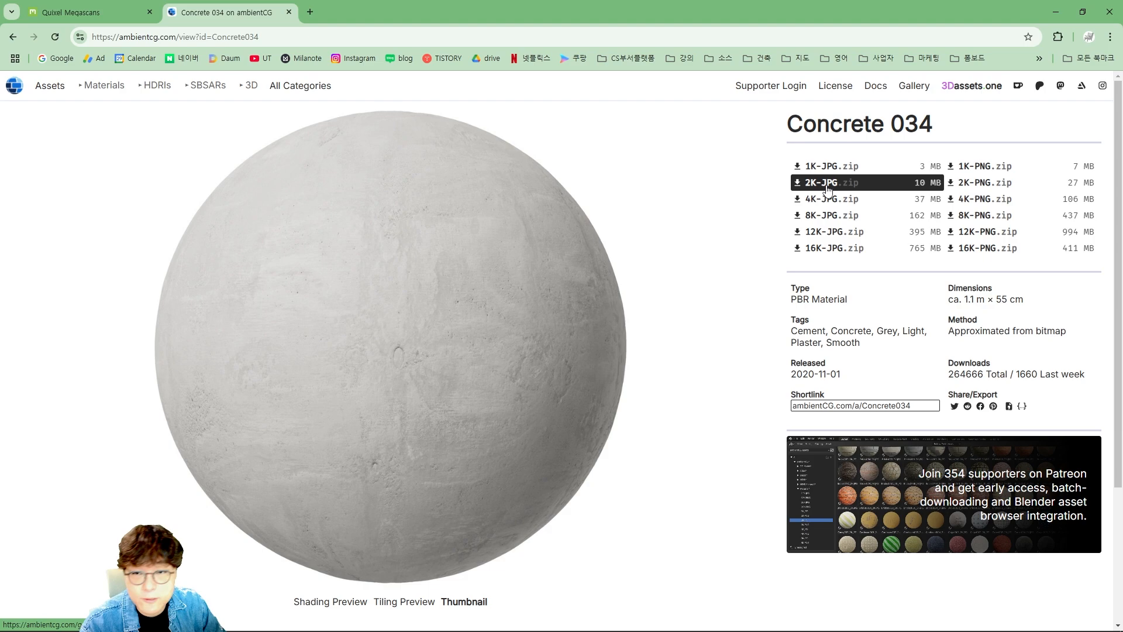
{"action": "mouse_move", "coordinate": [828, 189]}
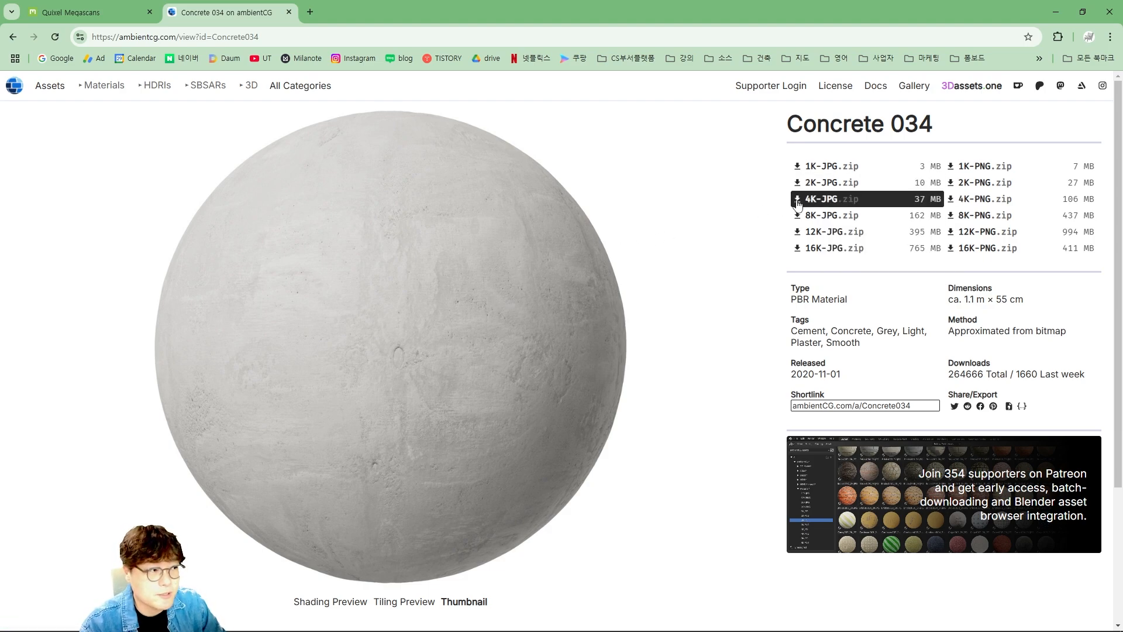
{"action": "left_click", "coordinate": [826, 186]}
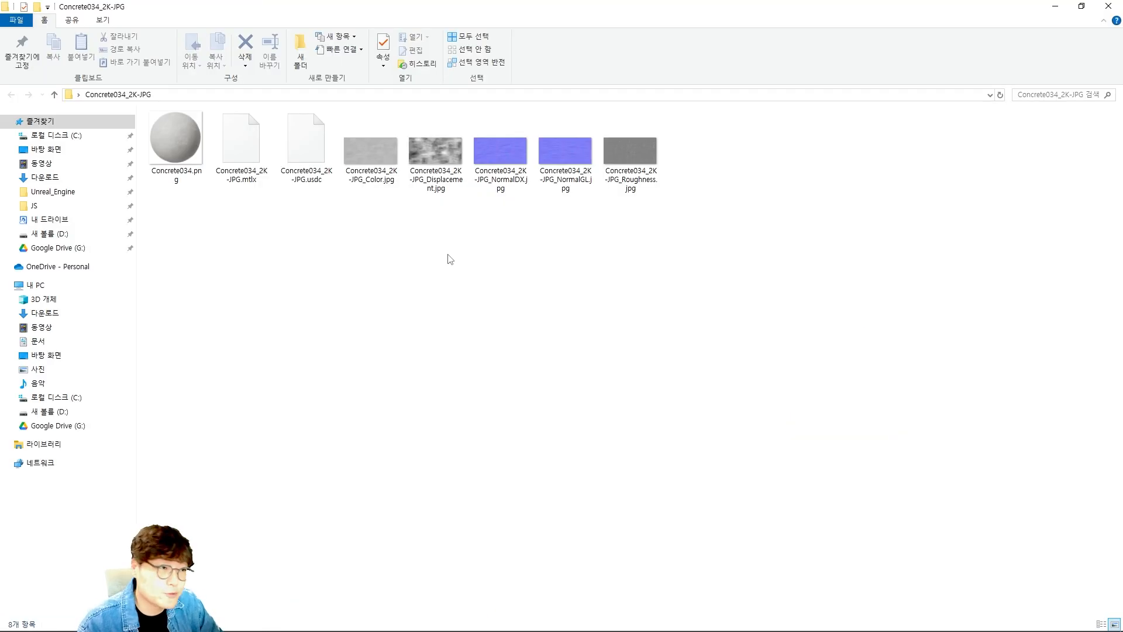
In the Concrete034_2K-JPG folder in File Explorer, view the preview image Concrete034.png up close and close it.
{"action": "left_click_drag", "start_coordinate": [672, 266], "coordinate": [147, 110]}
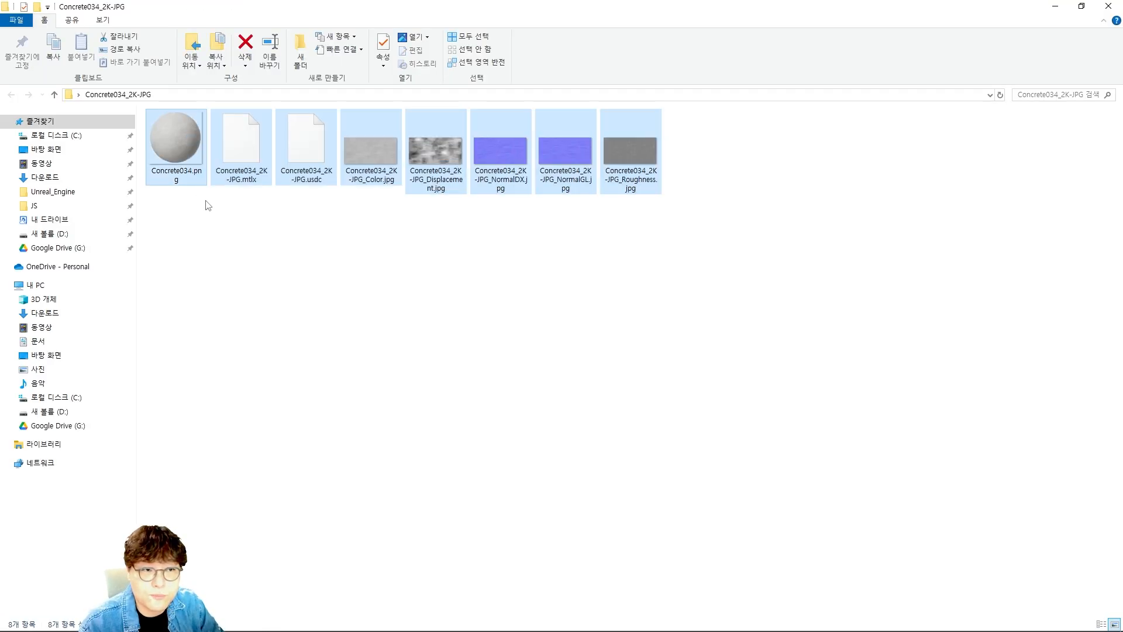
{"action": "left_click", "coordinate": [186, 154]}
{"action": "double_click", "coordinate": [186, 153]}
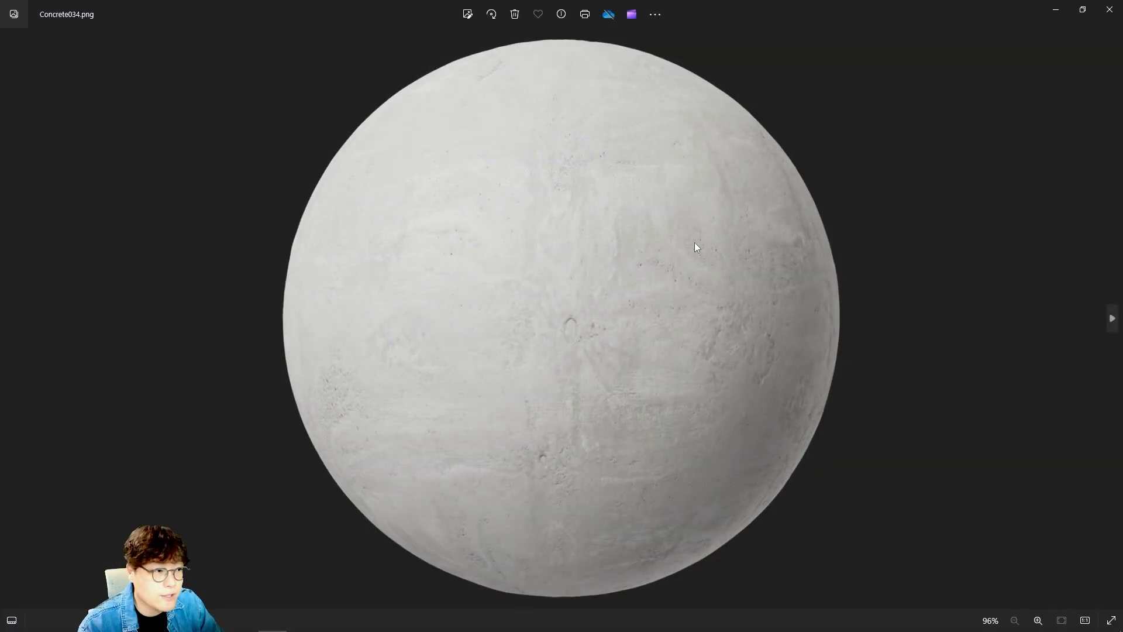
{"action": "scroll", "coordinate": [602, 310], "scroll_direction": "up", "scroll_amount": 3}
{"action": "scroll", "coordinate": [572, 304], "scroll_direction": "down", "scroll_amount": 3}
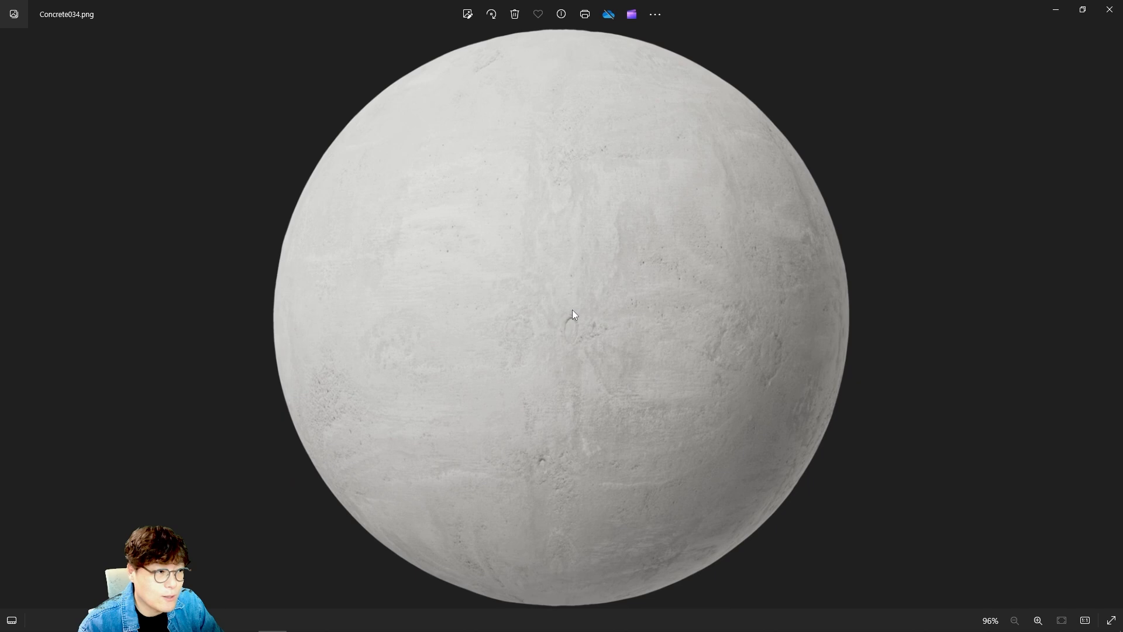
{"action": "left_click", "coordinate": [1109, 10]}
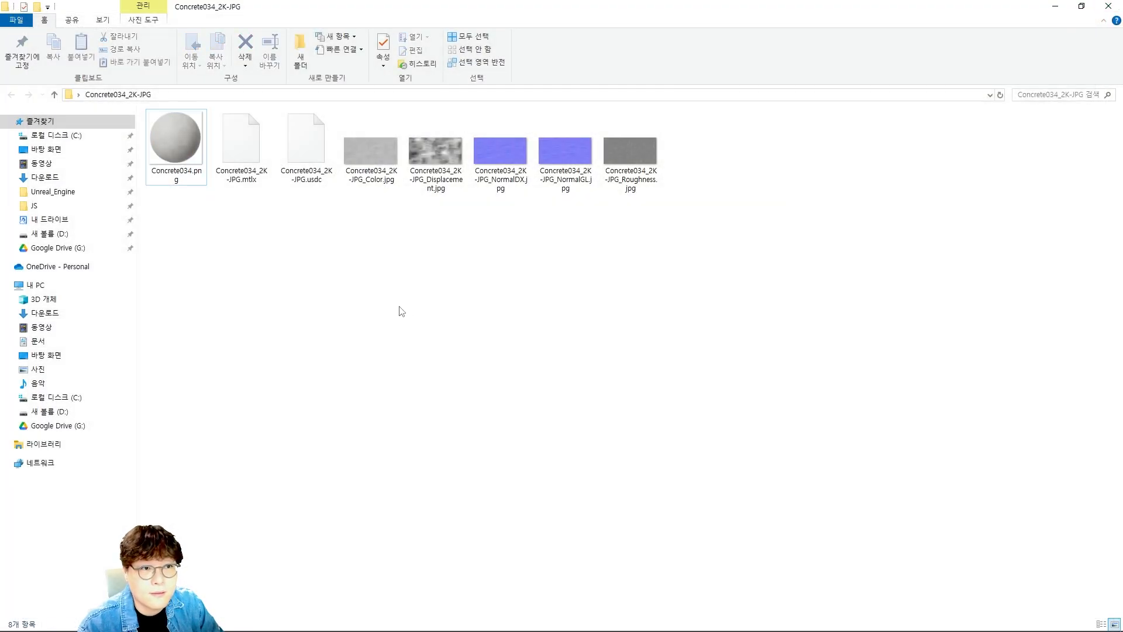
Permanently delete the files Concrete034_2K-JPG.mtlx and Concrete034_2K-JPG.usdc from the folder.
{"action": "left_click", "coordinate": [247, 144]}
{"action": "left_click", "coordinate": [316, 151], "text": "ctrl"}
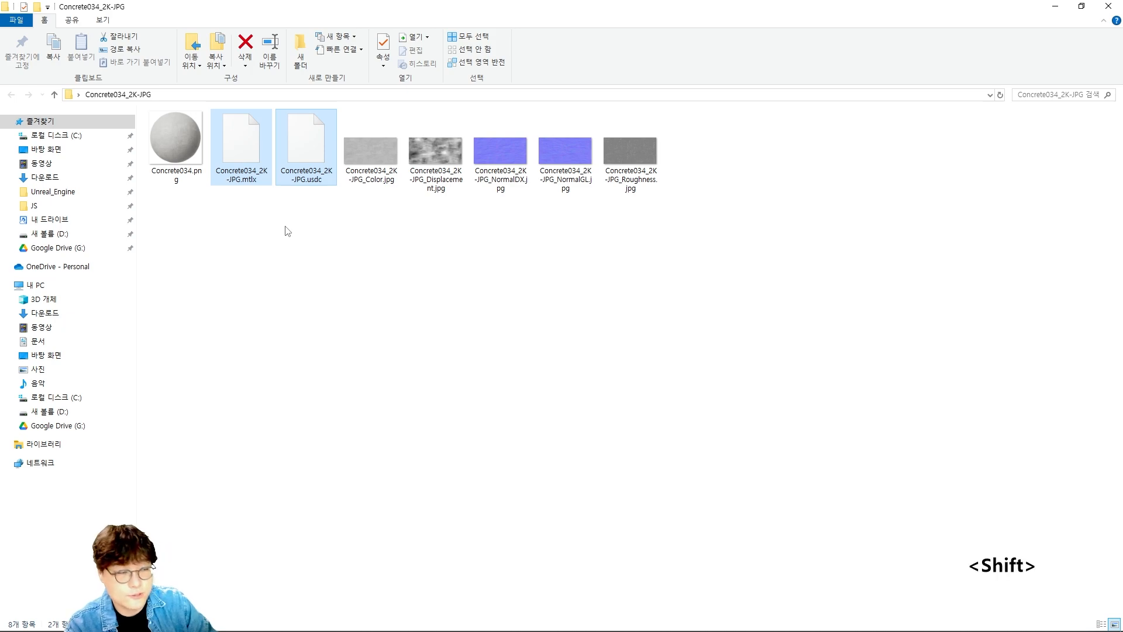
{"action": "key", "text": "shift+Delete"}
{"action": "key", "text": "Return"}
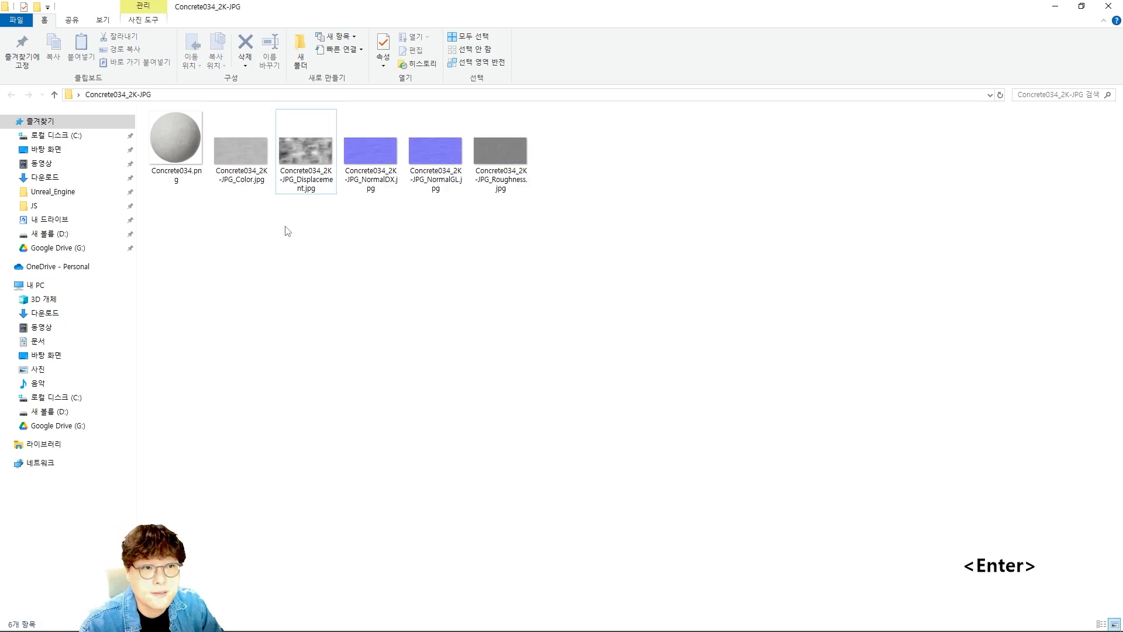
View the Color and Displacement map images of Concrete034 one after the other, closing each.
{"action": "left_click", "coordinate": [238, 157]}
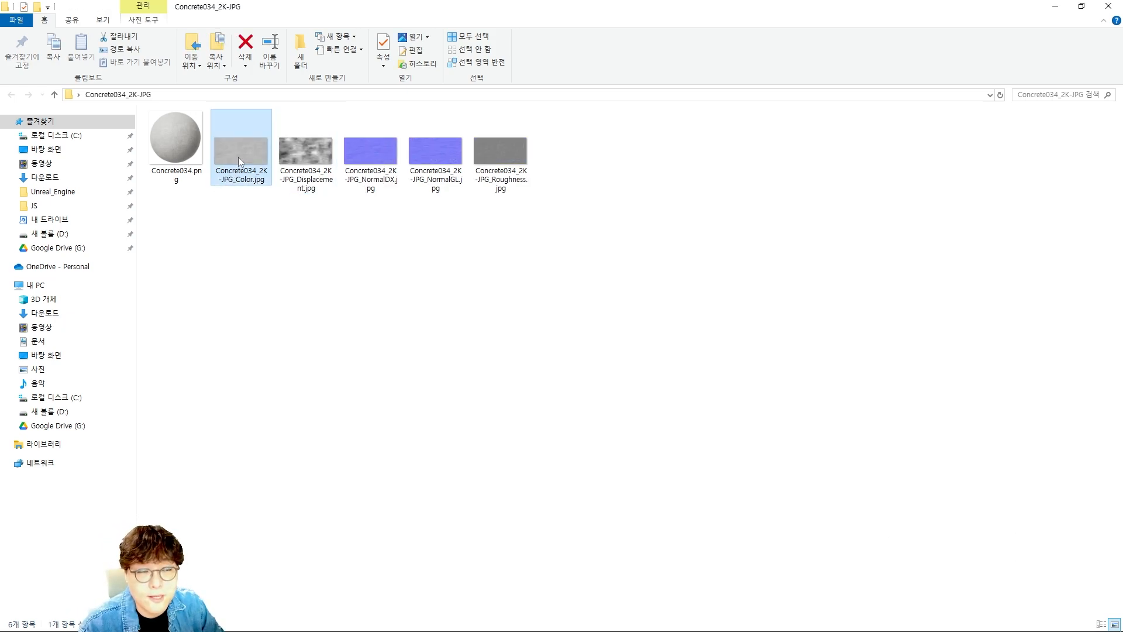
{"action": "double_click", "coordinate": [243, 157]}
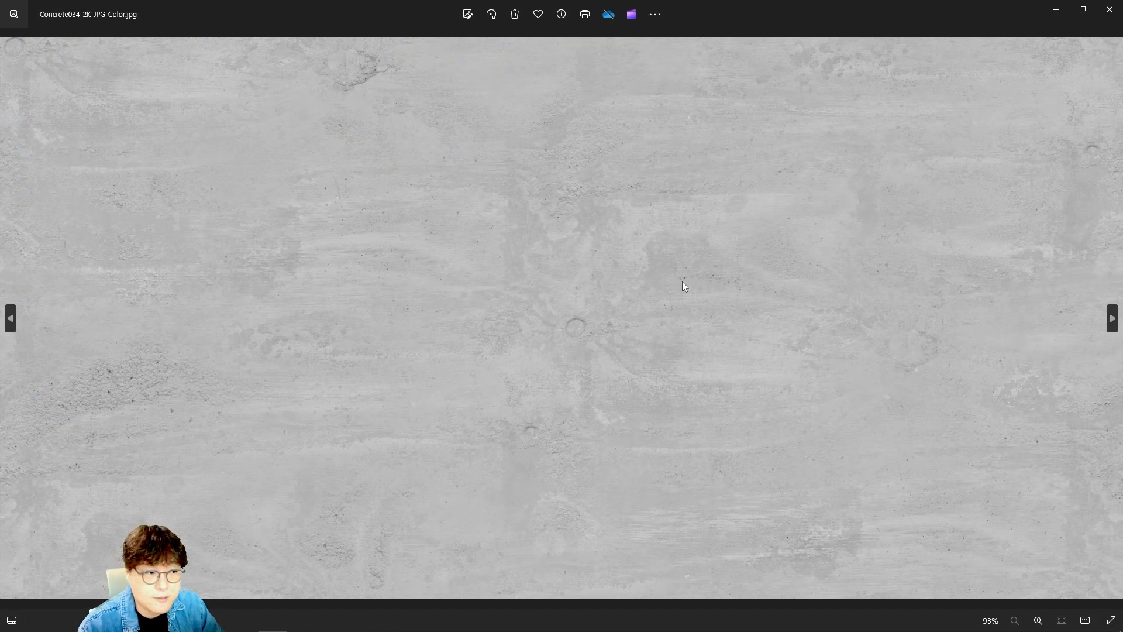
{"action": "left_click", "coordinate": [1109, 9]}
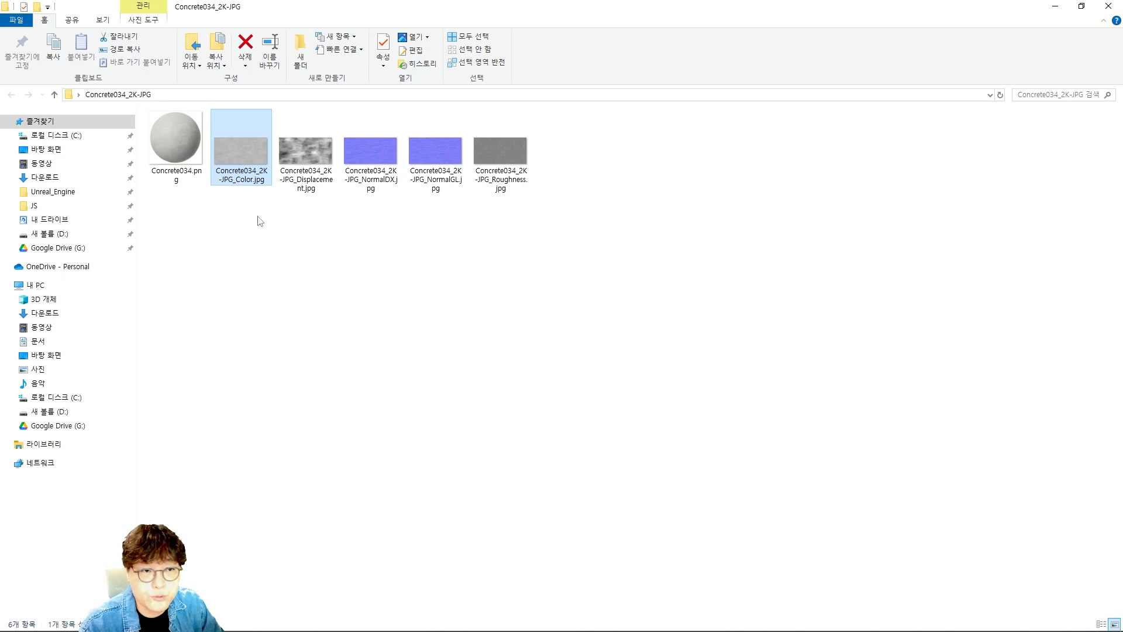
{"action": "left_click", "coordinate": [284, 221]}
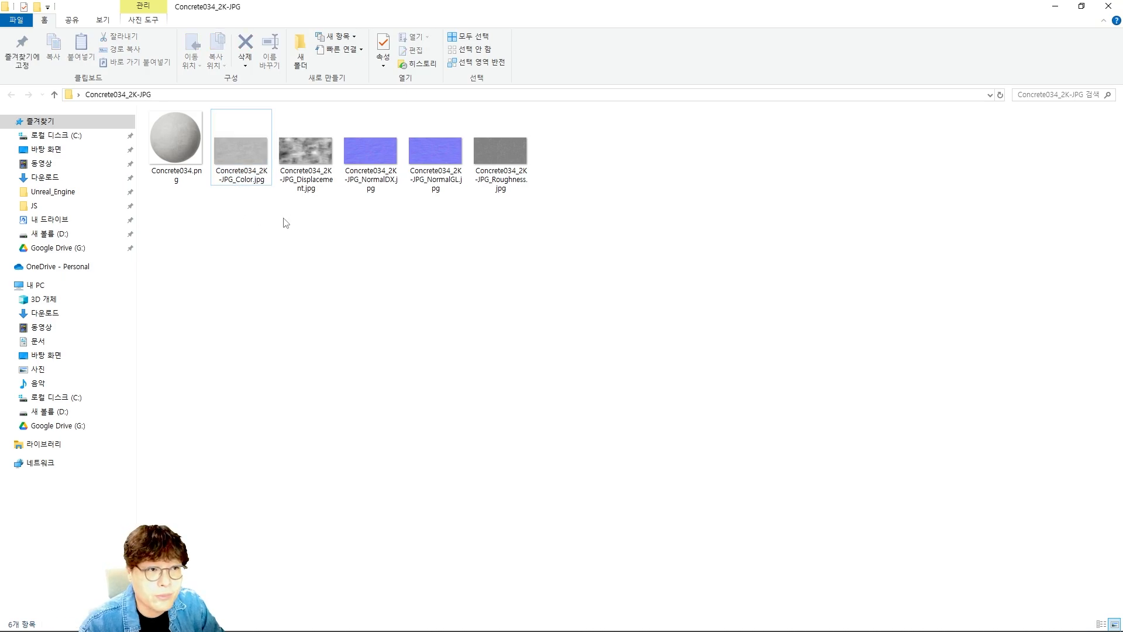
{"action": "double_click", "coordinate": [314, 165]}
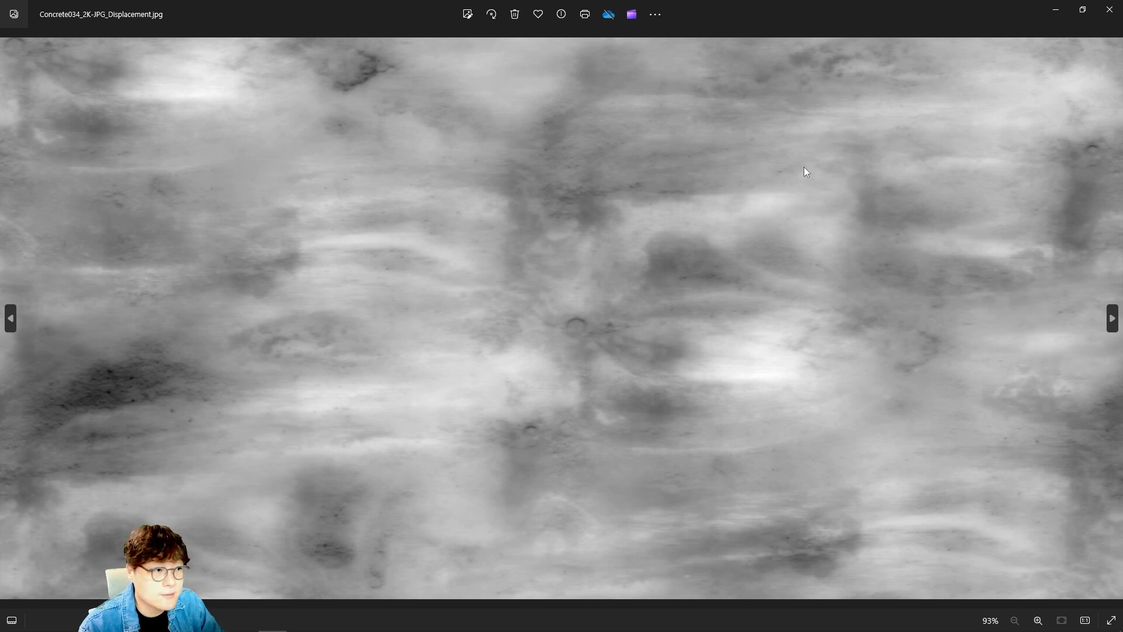
{"action": "left_click", "coordinate": [1111, 8]}
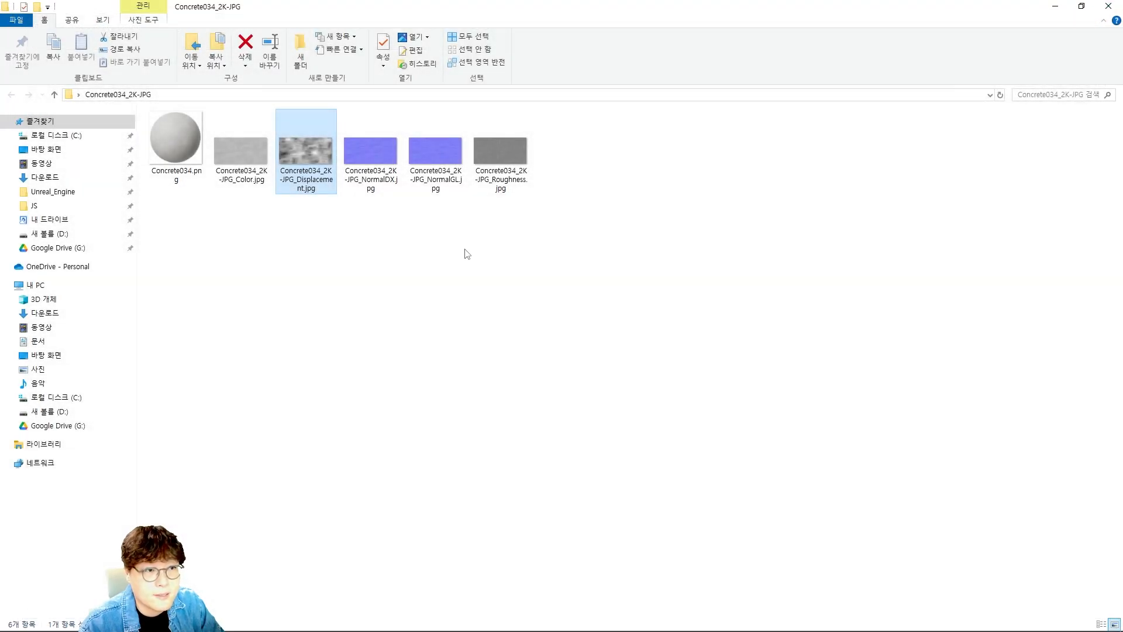
Of the two normal maps, permanently delete Concrete034_2K-JPG_NormalDX.jpg and keep the NormalGL version.
{"action": "left_click", "coordinate": [405, 209]}
{"action": "left_click", "coordinate": [376, 177]}
{"action": "left_click", "coordinate": [453, 172]}
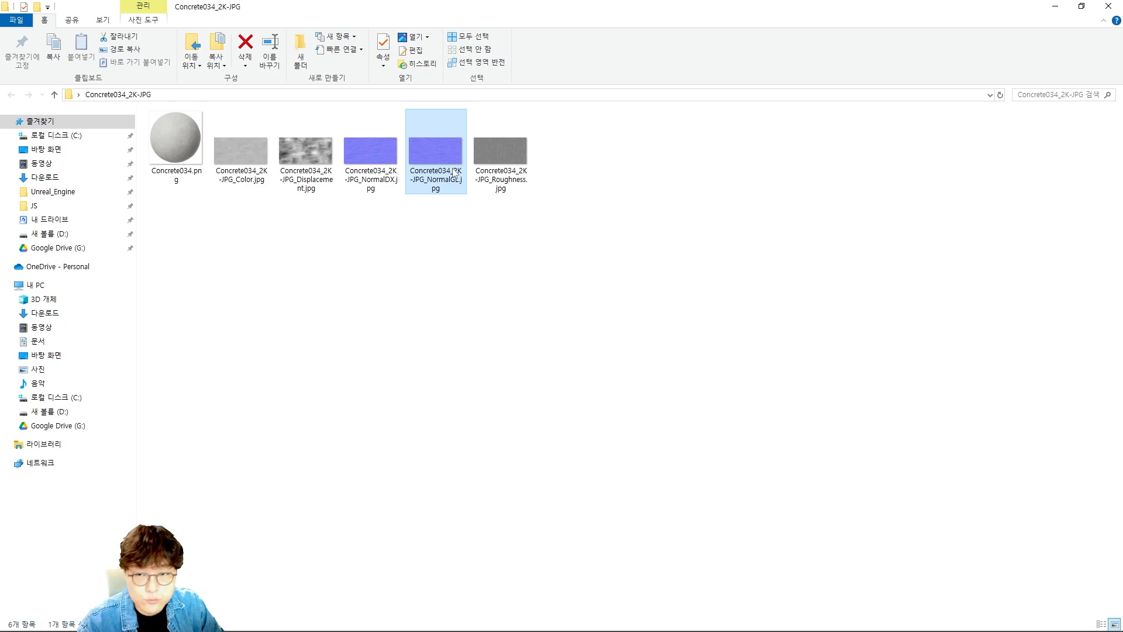
{"action": "left_click", "coordinate": [452, 224]}
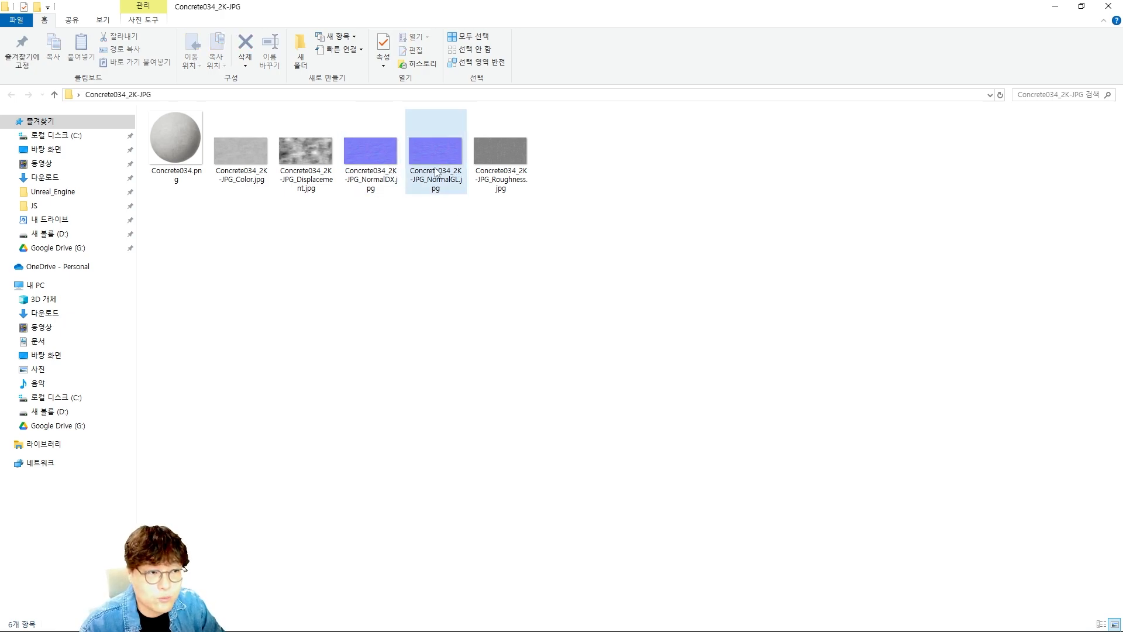
{"action": "left_click", "coordinate": [435, 186]}
{"action": "left_click", "coordinate": [431, 240]}
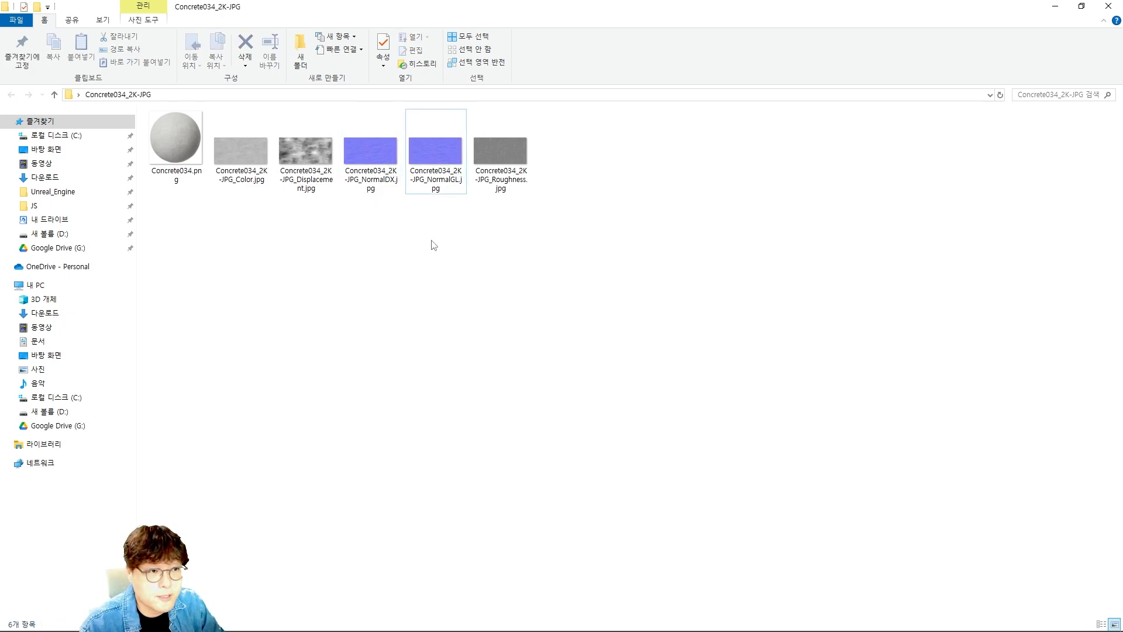
{"action": "left_click", "coordinate": [383, 156]}
{"action": "key", "text": "shift+Delete"}
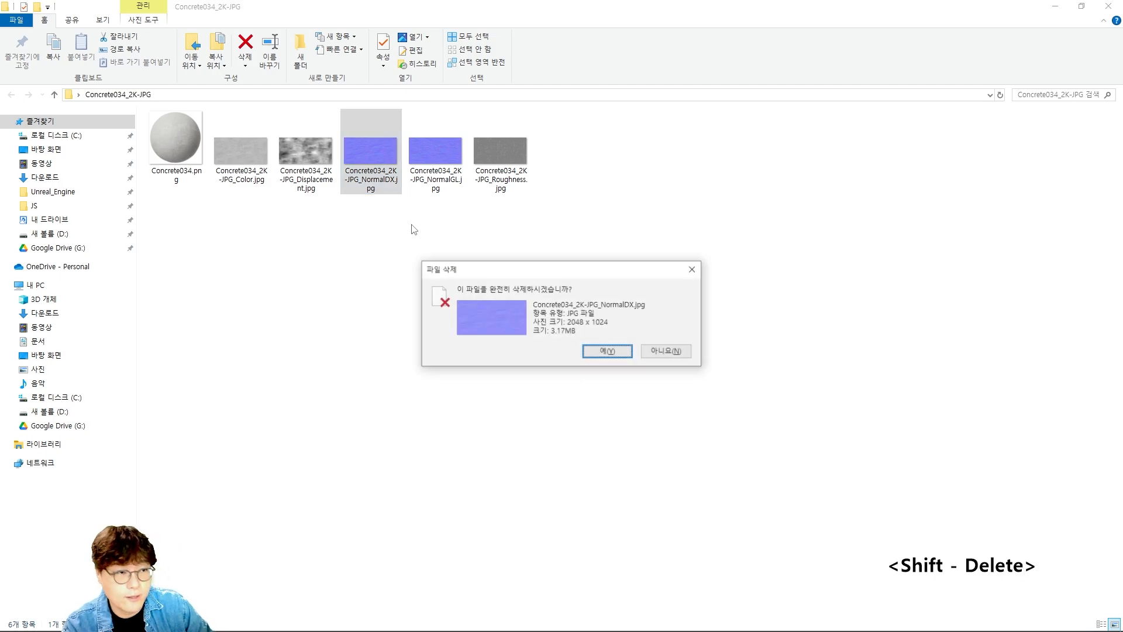
{"action": "key", "text": "Return"}
View the Roughness map image, close it, and select the Color, Displacement, NormalGL and Roughness files.
{"action": "double_click", "coordinate": [438, 168]}
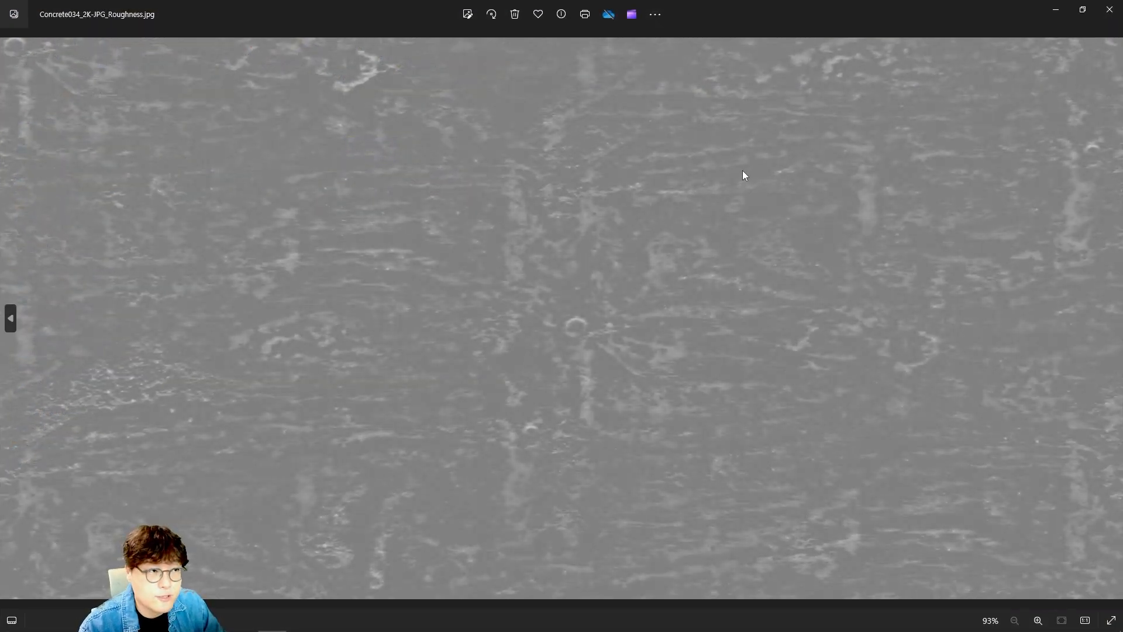
{"action": "left_click", "coordinate": [1109, 10]}
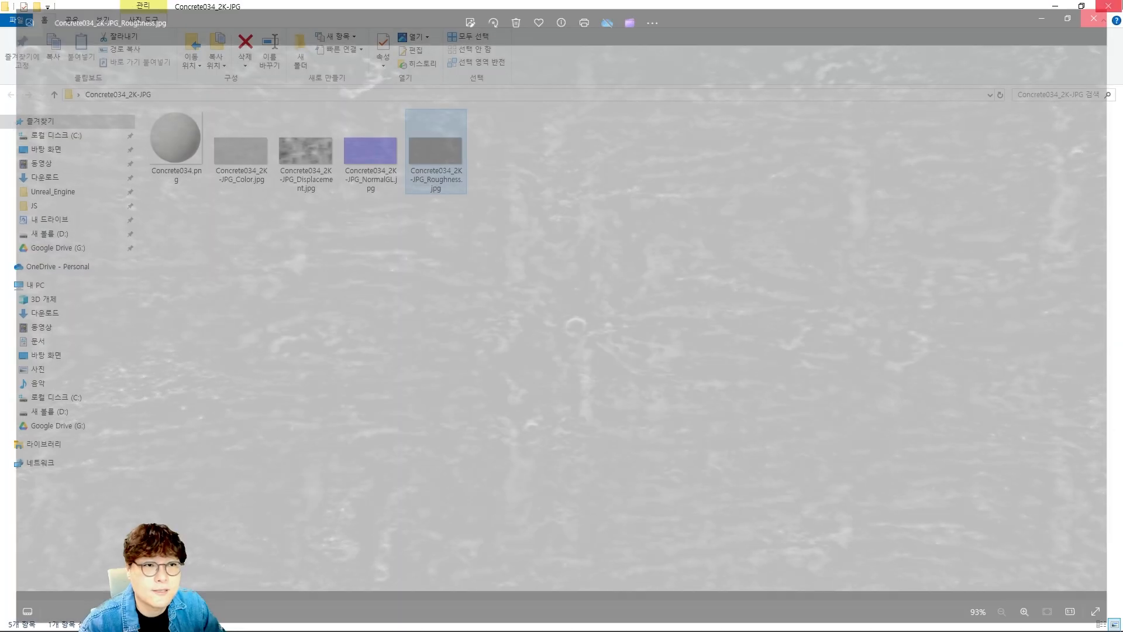
{"action": "left_click_drag", "start_coordinate": [471, 237], "coordinate": [215, 111]}
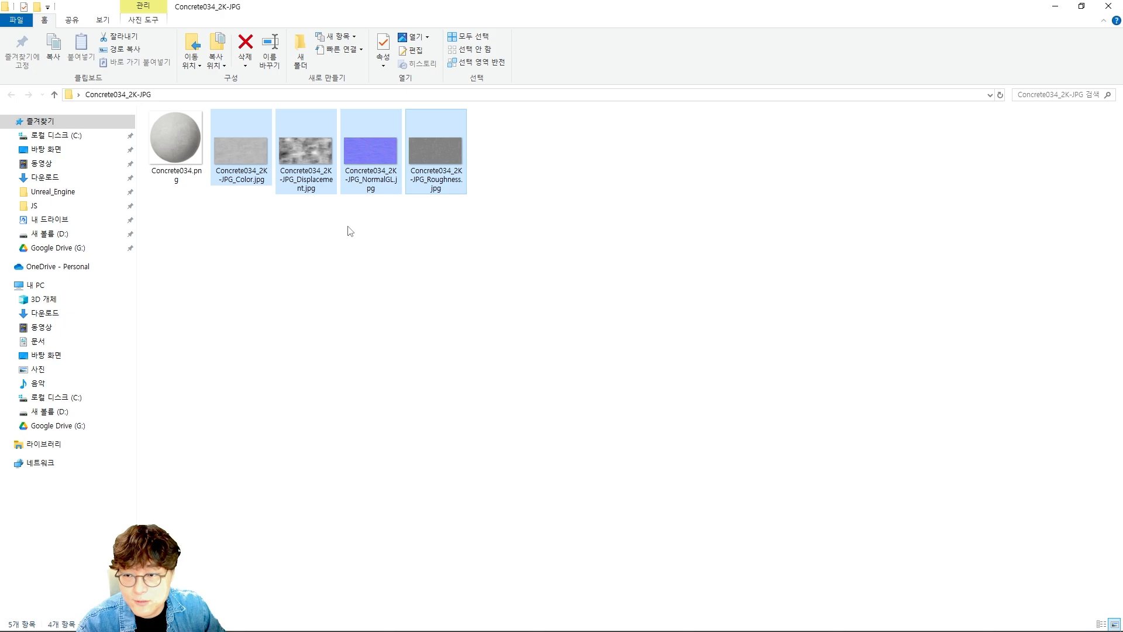
{"action": "left_click", "coordinate": [436, 293]}
{"action": "left_click_drag", "start_coordinate": [510, 220], "coordinate": [244, 141]}
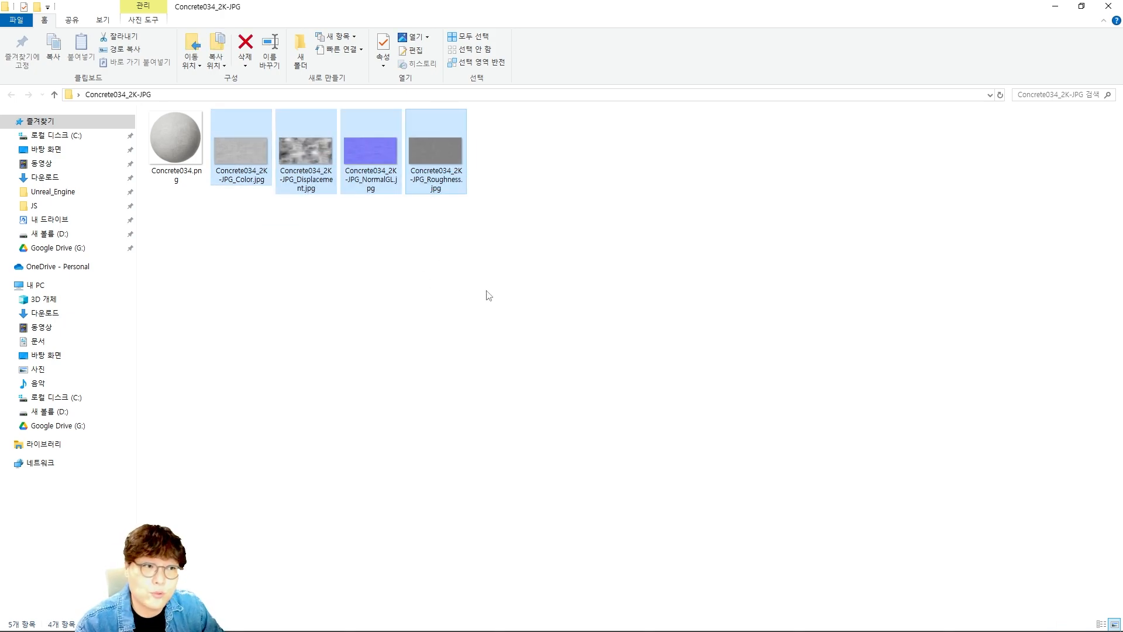
{"action": "left_click", "coordinate": [486, 291]}
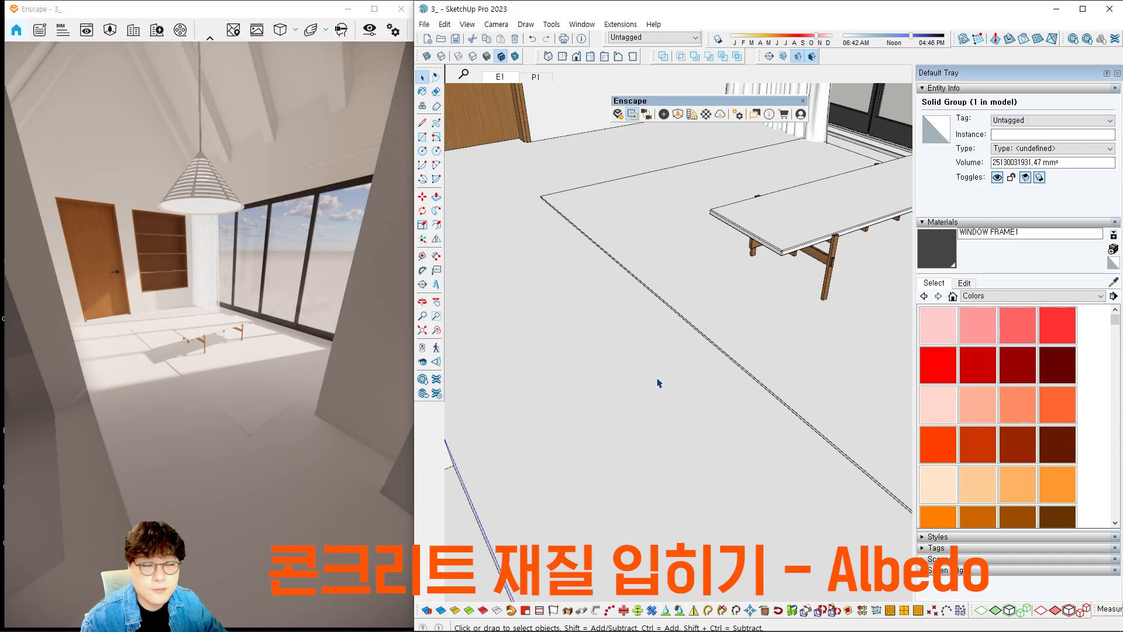
Switch to SketchUp and create a new material named Floor1 based on the dark red Color B07.
{"action": "mouse_move", "coordinate": [630, 390]}
{"action": "middle_mouse_down", "text": "shift"}
{"action": "mouse_move", "coordinate": [643, 342]}
{"action": "mouse_move", "coordinate": [661, 345]}
{"action": "middle_mouse_up", "text": "shift"}
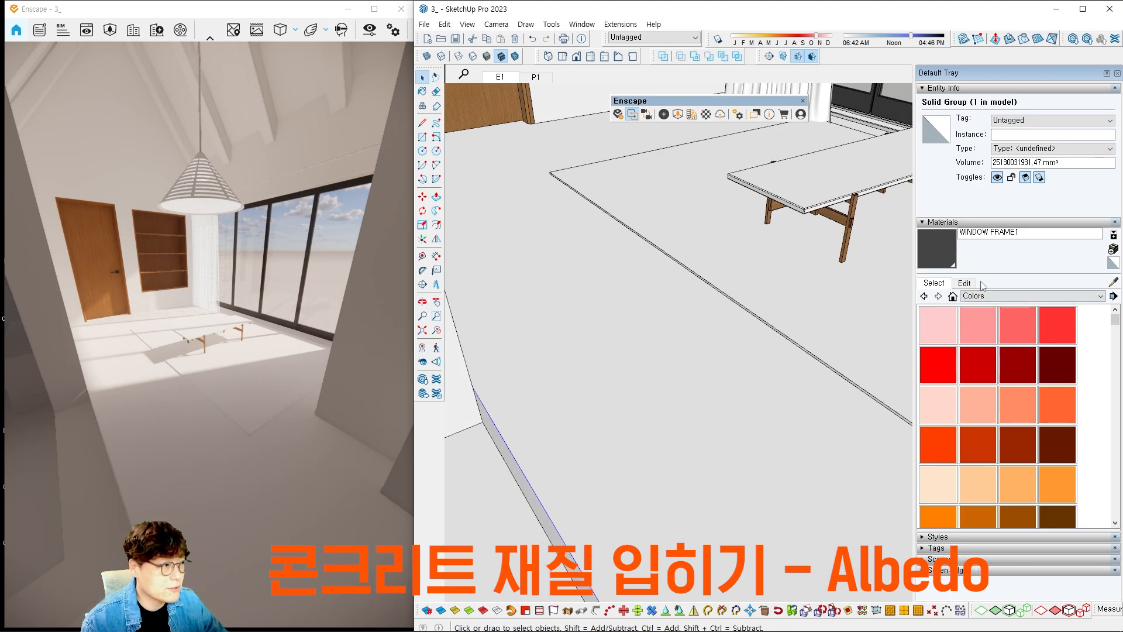
{"action": "left_click", "coordinate": [1021, 442]}
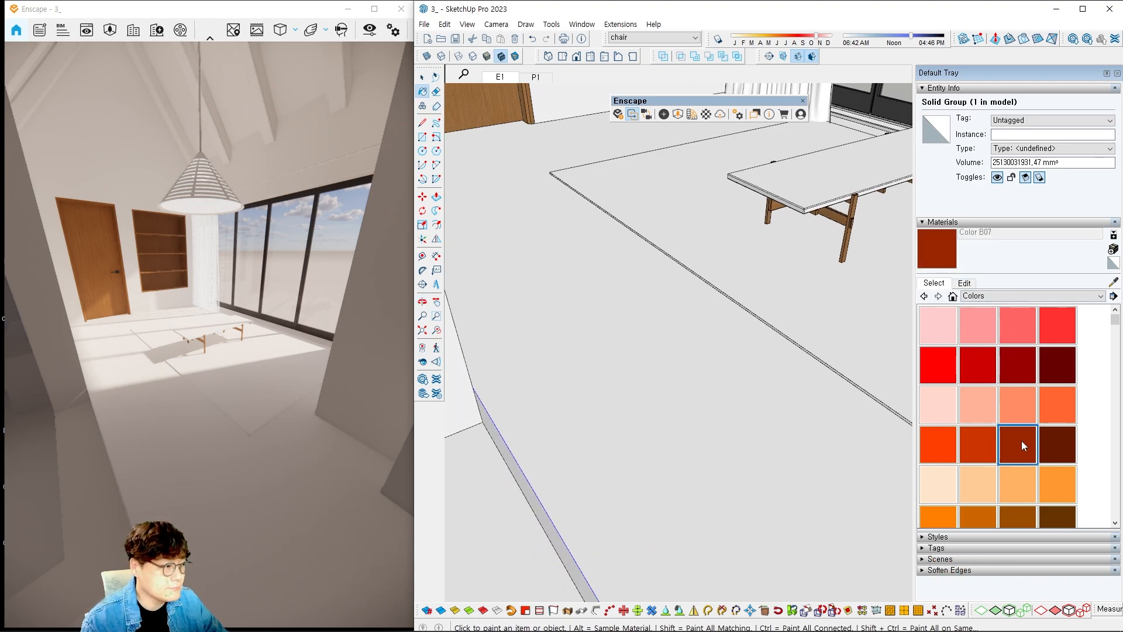
{"action": "left_click", "coordinate": [1113, 250]}
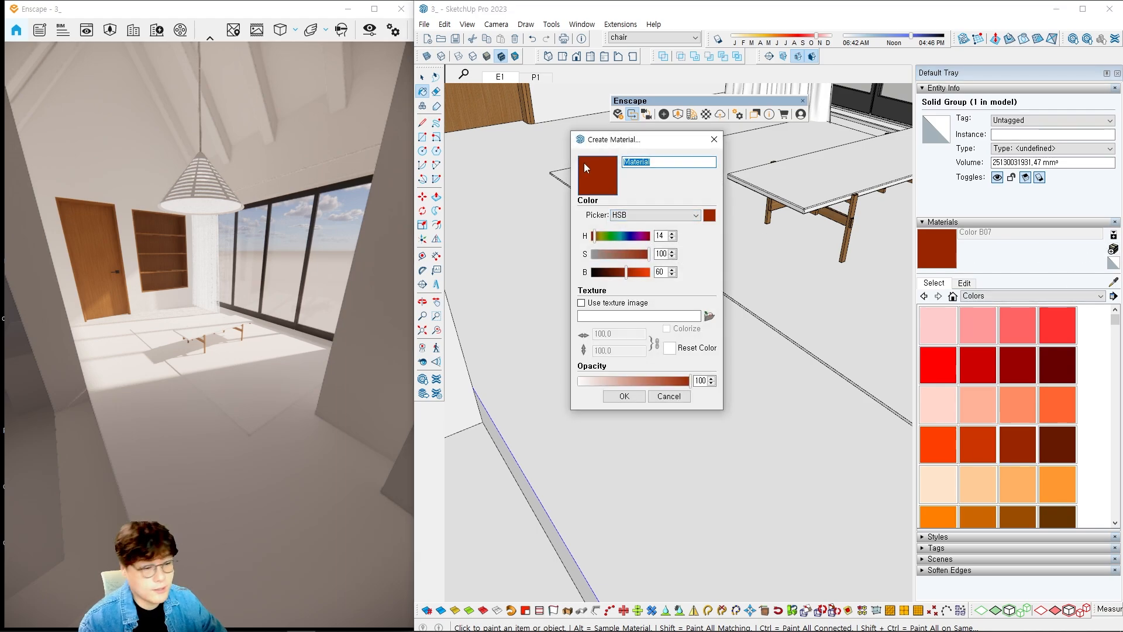
{"action": "type", "text": "Floo"}
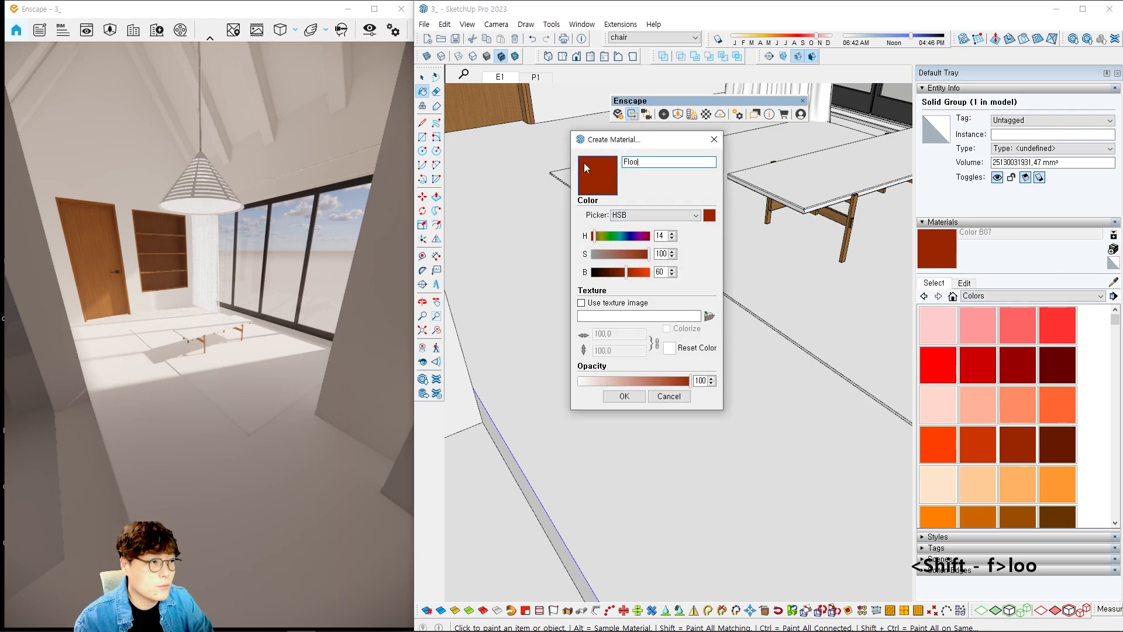
{"action": "type", "text": "r1"}
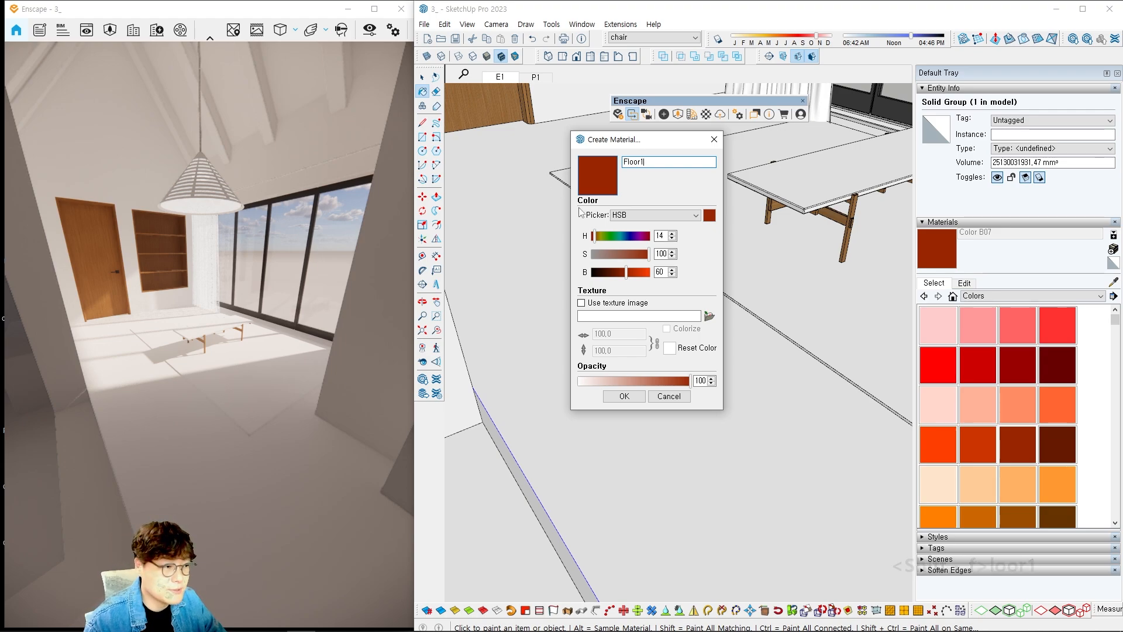
{"action": "left_click", "coordinate": [616, 392]}
Open the floor group for editing, paint its top face around the rug with Floor1, and leave the group.
{"action": "mouse_move", "coordinate": [665, 318]}
{"action": "middle_mouse_down", "text": "shift"}
{"action": "mouse_move", "coordinate": [666, 336]}
{"action": "mouse_move", "coordinate": [604, 326]}
{"action": "mouse_move", "coordinate": [599, 291]}
{"action": "middle_mouse_up", "text": "shift"}
{"action": "key", "text": "space"}
{"action": "scroll", "coordinate": [626, 295], "scroll_direction": "up", "scroll_amount": 3}
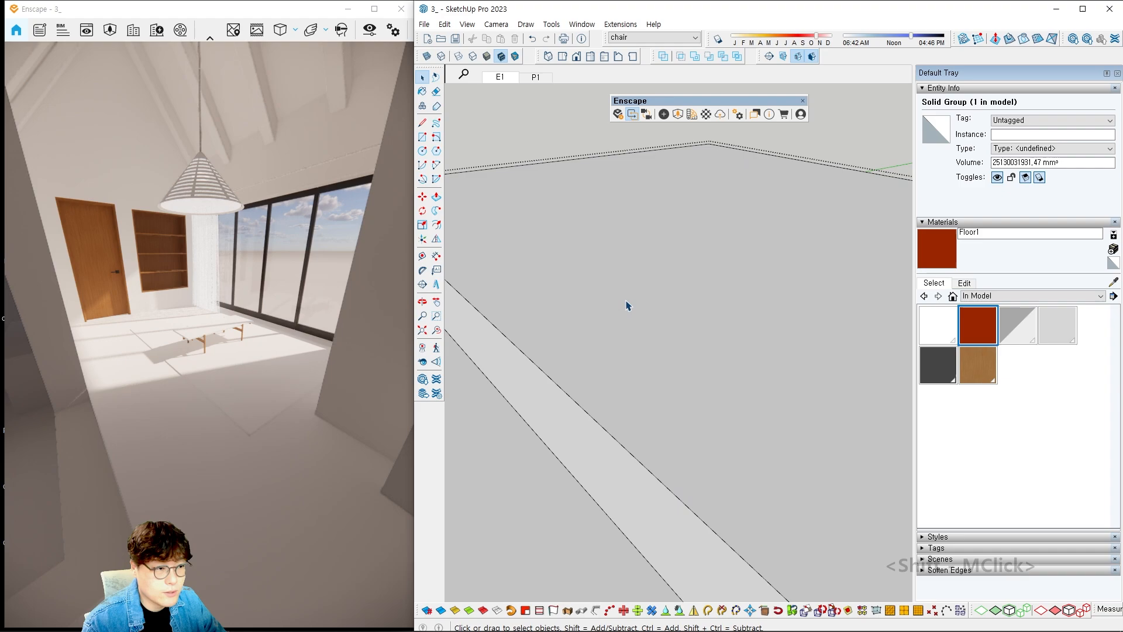
{"action": "double_click", "coordinate": [629, 305]}
{"action": "key", "text": "w"}
{"action": "scroll", "coordinate": [641, 321], "scroll_direction": "up", "scroll_amount": 3}
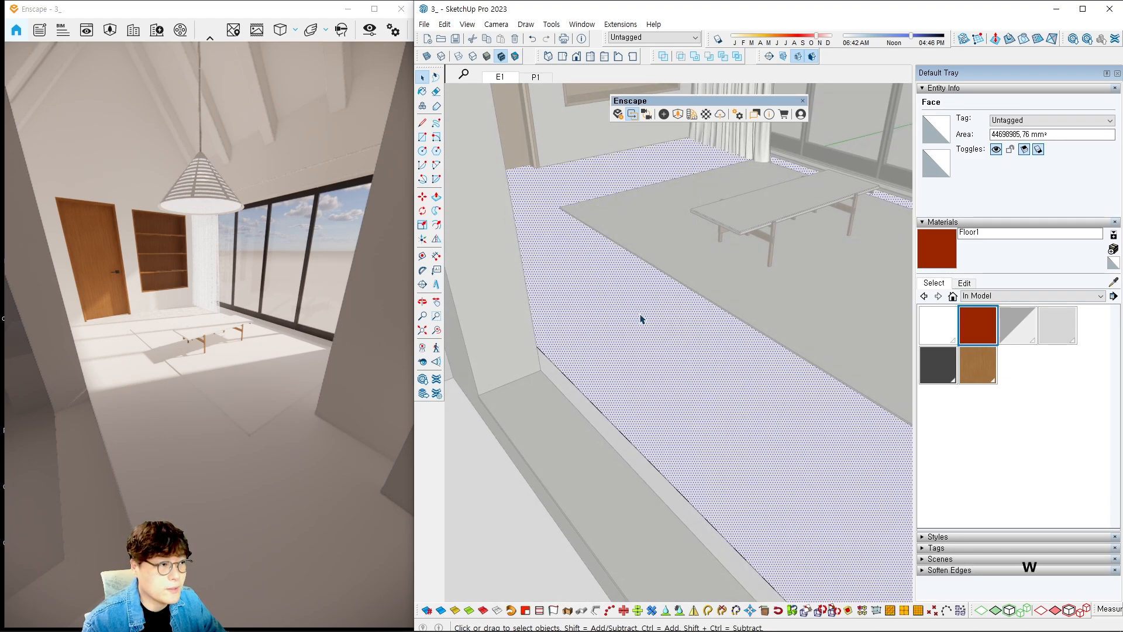
{"action": "scroll", "coordinate": [645, 344], "scroll_direction": "up", "scroll_amount": 1}
{"action": "middle_click_drag", "start_coordinate": [649, 345], "coordinate": [639, 335]}
{"action": "key", "text": "b"}
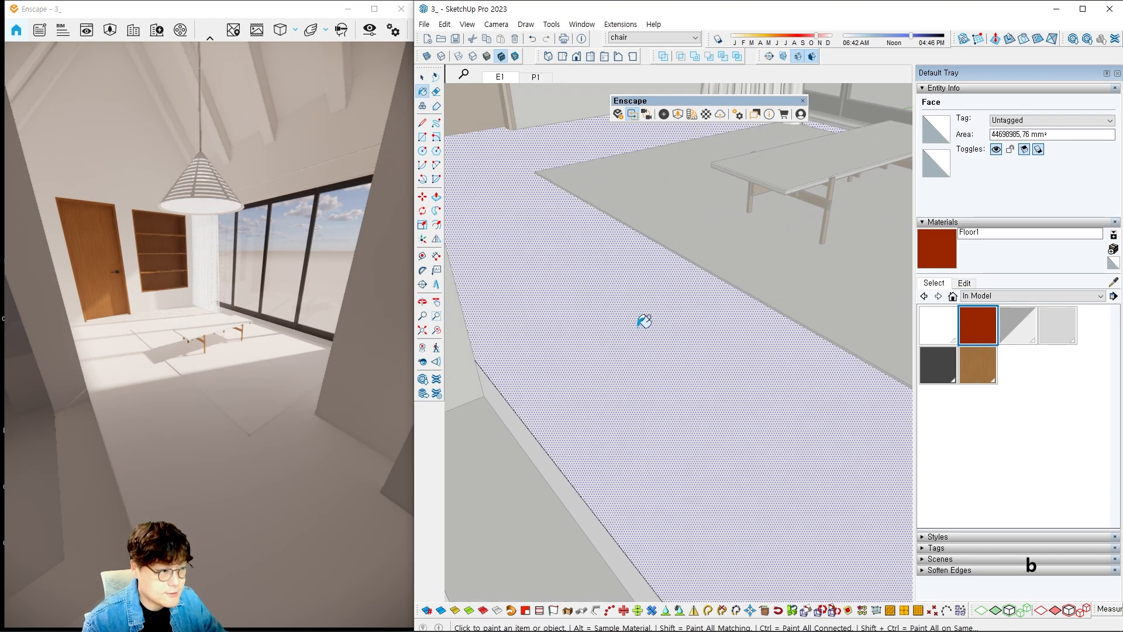
{"action": "left_click", "coordinate": [626, 314]}
{"action": "key", "text": "space"}
{"action": "key", "text": "Escape"}
{"action": "key", "text": "Escape"}
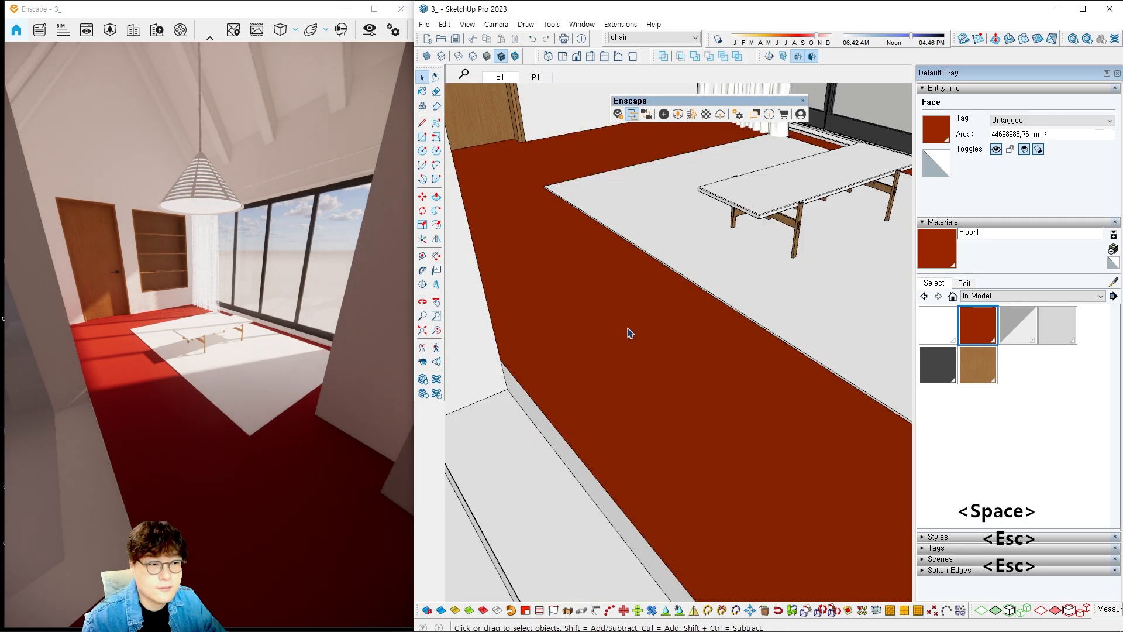
Open the Enscape Material Editor with Floor1 shown and move its window aside to uncover part of the floor model.
{"action": "mouse_move", "coordinate": [629, 333]}
{"action": "middle_mouse_down"}
{"action": "mouse_move", "coordinate": [600, 310]}
{"action": "mouse_move", "coordinate": [639, 325]}
{"action": "middle_mouse_up"}
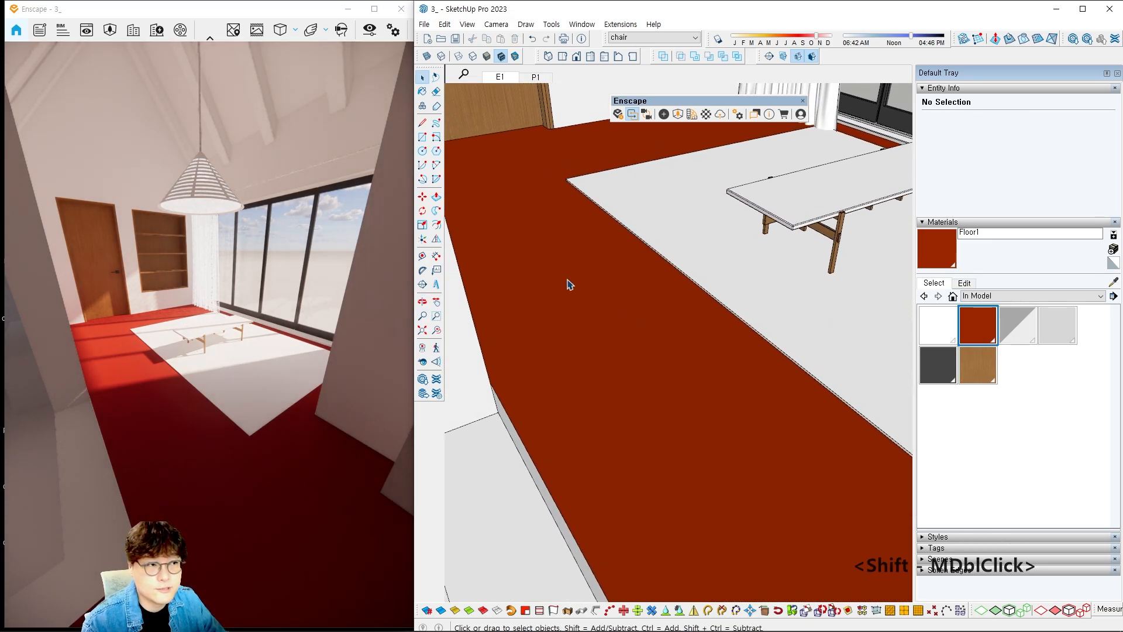
{"action": "mouse_move", "coordinate": [626, 253]}
{"action": "middle_mouse_down", "text": "shift"}
{"action": "mouse_move", "coordinate": [635, 332]}
{"action": "mouse_move", "coordinate": [581, 314]}
{"action": "mouse_move", "coordinate": [629, 323]}
{"action": "mouse_move", "coordinate": [589, 298]}
{"action": "mouse_move", "coordinate": [577, 378]}
{"action": "middle_mouse_up", "text": "shift"}
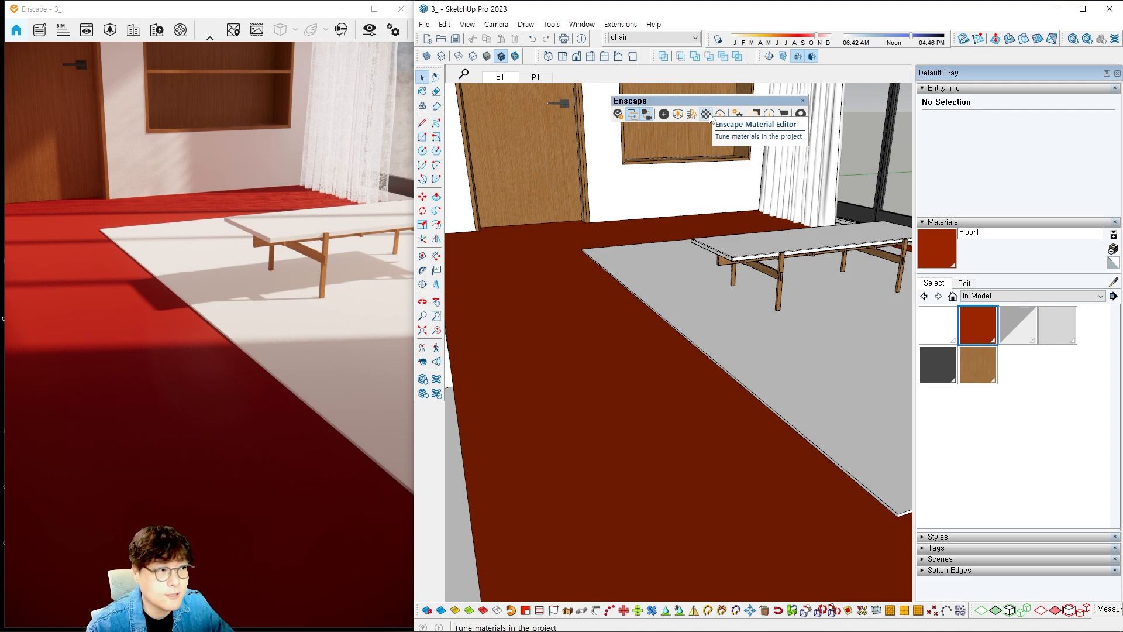
{"action": "left_click", "coordinate": [709, 117]}
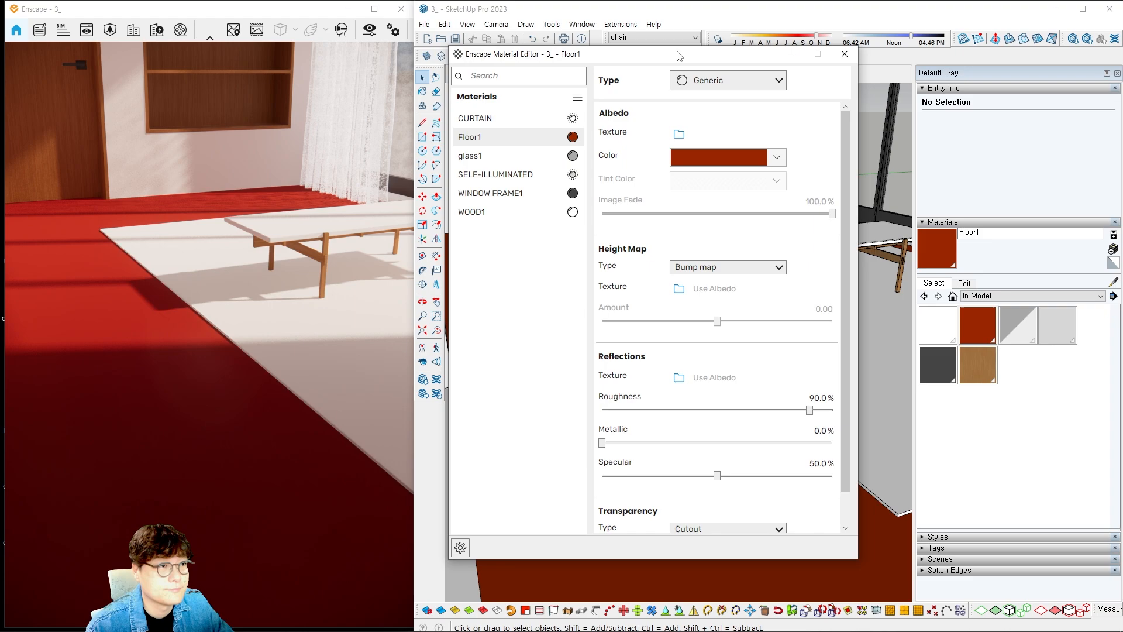
{"action": "mouse_move", "coordinate": [684, 56]}
{"action": "left_mouse_down"}
{"action": "mouse_move", "coordinate": [669, 101]}
{"action": "mouse_move", "coordinate": [918, 77]}
{"action": "mouse_move", "coordinate": [881, 79]}
{"action": "mouse_move", "coordinate": [889, 86]}
{"action": "left_mouse_up"}
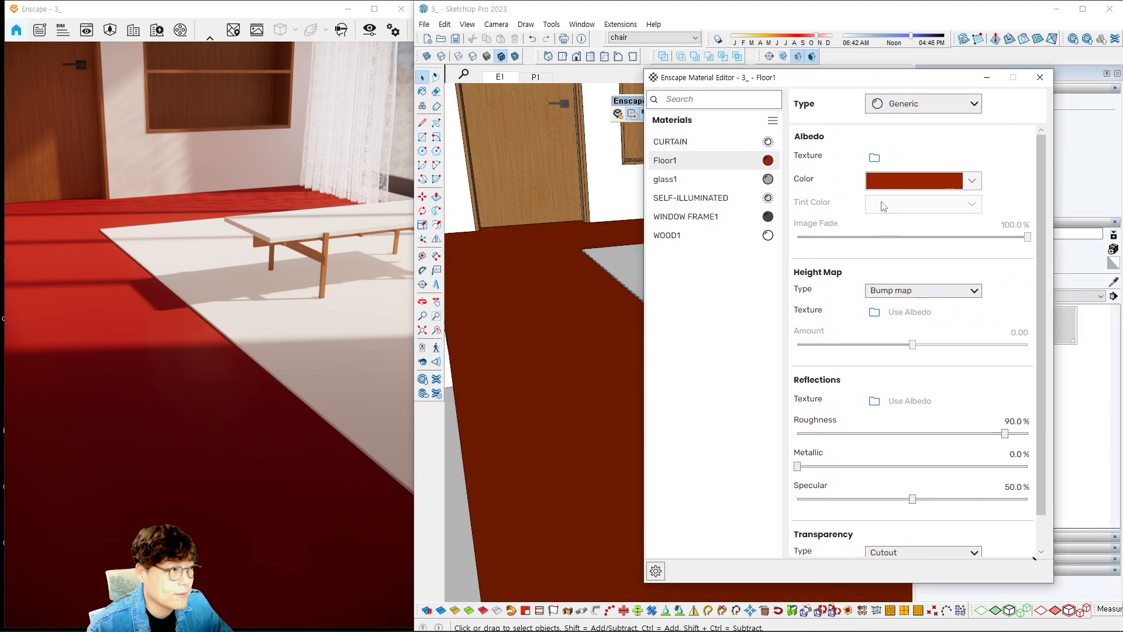
{"action": "mouse_move", "coordinate": [789, 120]}
{"action": "left_mouse_down", "text": "ctrl"}
{"action": "mouse_move", "coordinate": [988, 212]}
{"action": "mouse_move", "coordinate": [1043, 255]}
{"action": "left_mouse_up", "text": "ctrl"}
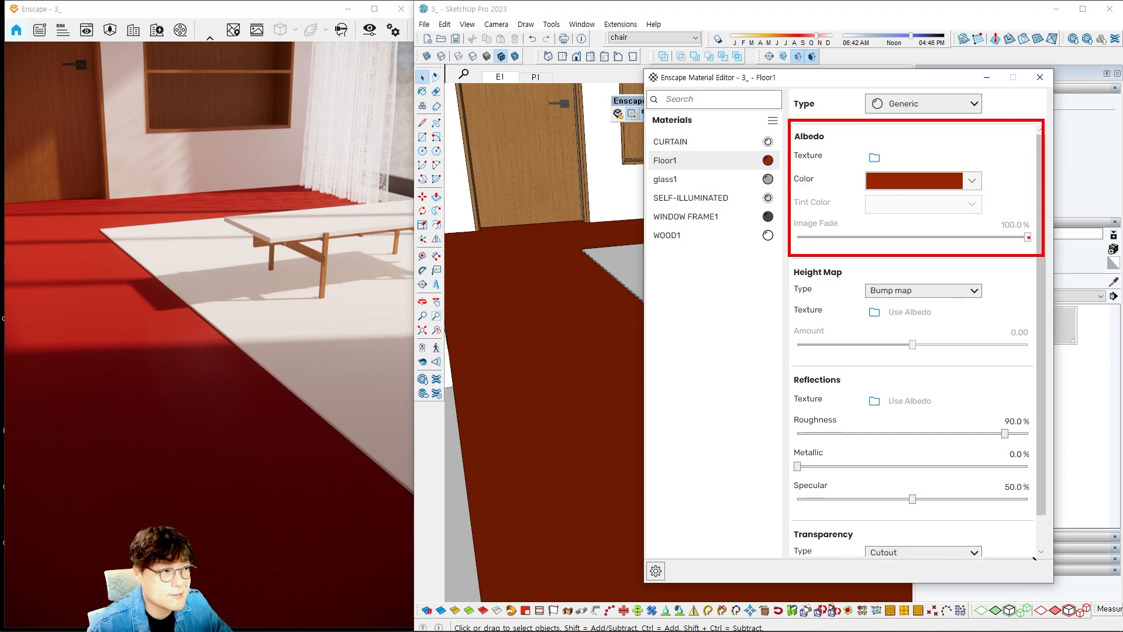
{"action": "left_click_drag", "start_coordinate": [784, 127], "coordinate": [831, 148], "text": "ctrl"}
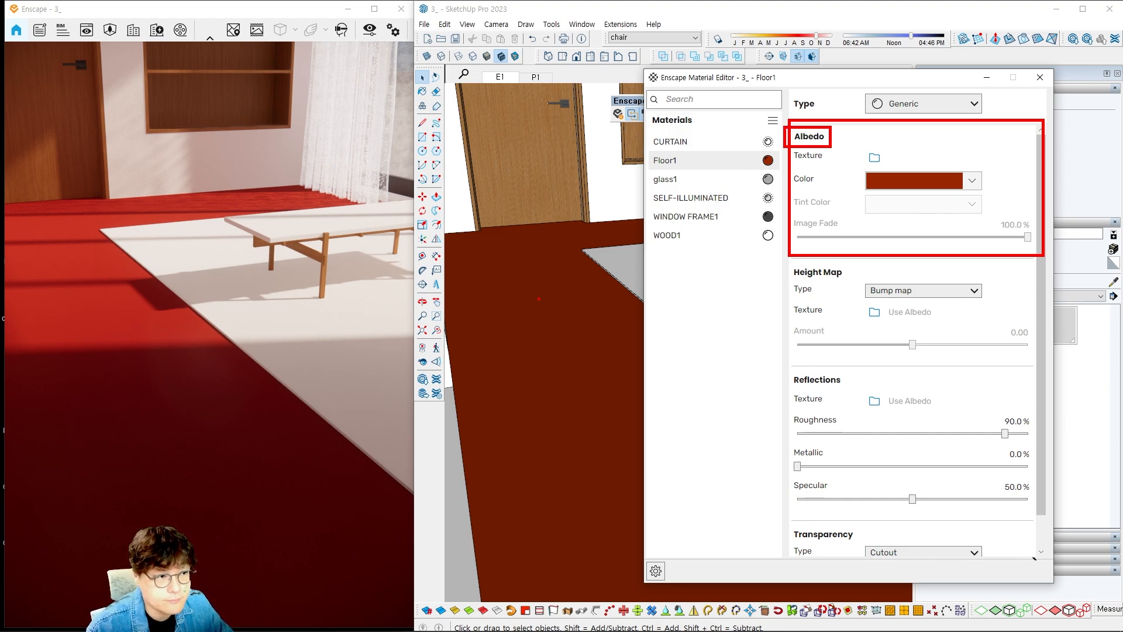
{"action": "mouse_move", "coordinate": [483, 291]}
{"action": "left_mouse_down"}
{"action": "mouse_move", "coordinate": [460, 321]}
{"action": "mouse_move", "coordinate": [499, 319]}
{"action": "left_mouse_up"}
{"action": "left_click_drag", "start_coordinate": [478, 290], "coordinate": [478, 346]}
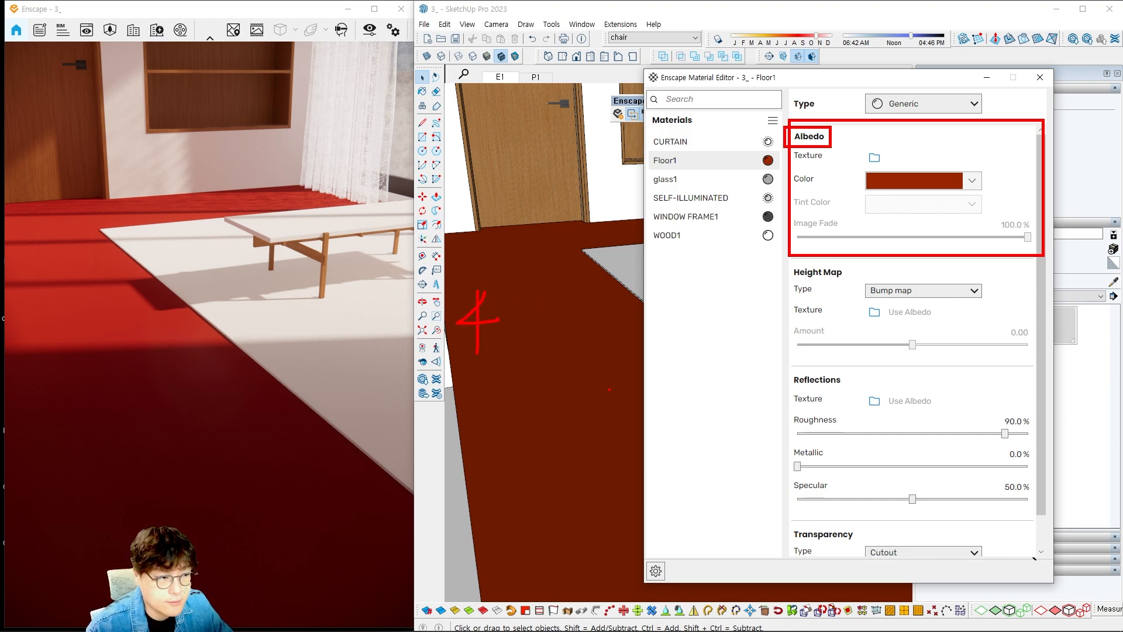
{"action": "mouse_move", "coordinate": [576, 352]}
{"action": "left_mouse_down"}
{"action": "mouse_move", "coordinate": [575, 387]}
{"action": "mouse_move", "coordinate": [587, 365]}
{"action": "left_mouse_up"}
{"action": "mouse_move", "coordinate": [620, 328]}
{"action": "left_mouse_down"}
{"action": "mouse_move", "coordinate": [617, 378]}
{"action": "mouse_move", "coordinate": [640, 361]}
{"action": "left_mouse_up"}
{"action": "mouse_move", "coordinate": [658, 353]}
{"action": "left_mouse_down"}
{"action": "mouse_move", "coordinate": [659, 370]}
{"action": "mouse_move", "coordinate": [674, 359]}
{"action": "left_mouse_up"}
{"action": "left_click_drag", "start_coordinate": [535, 406], "coordinate": [680, 384]}
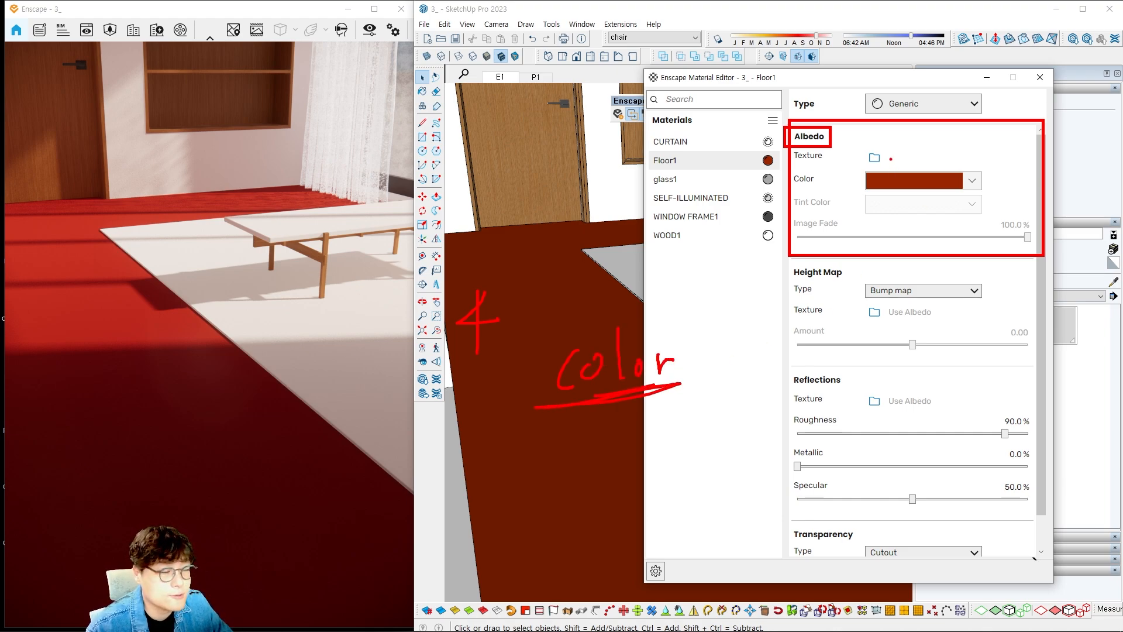
{"action": "mouse_move", "coordinate": [855, 142]}
{"action": "left_mouse_down", "text": "ctrl"}
{"action": "mouse_move", "coordinate": [889, 170]}
{"action": "mouse_move", "coordinate": [922, 115]}
{"action": "left_mouse_up", "text": "ctrl"}
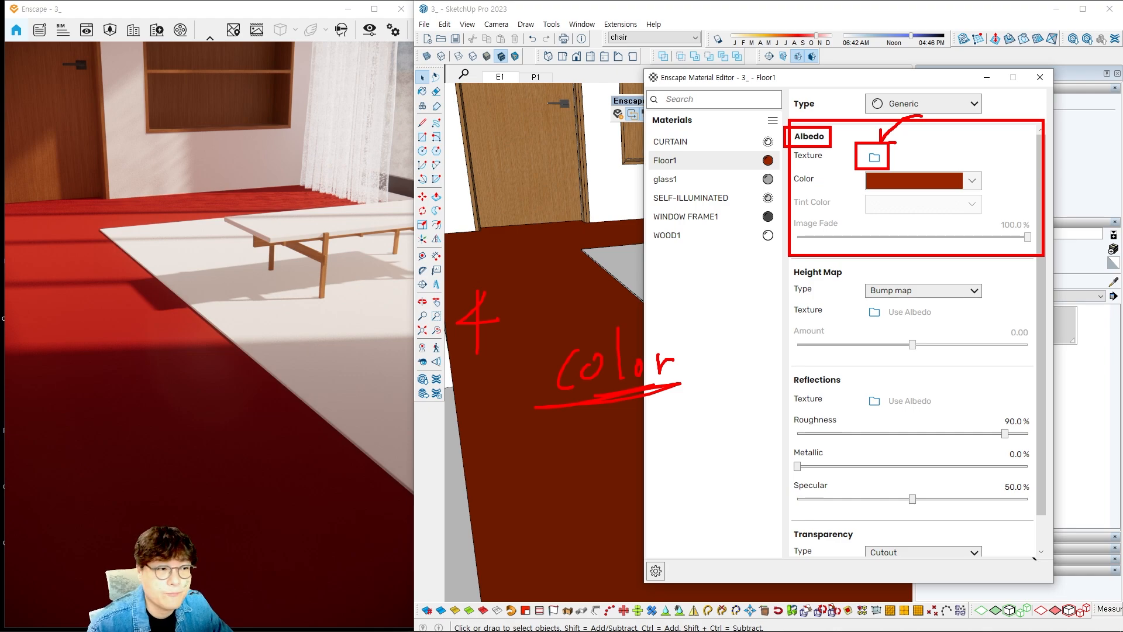
{"action": "key", "text": "Escape"}
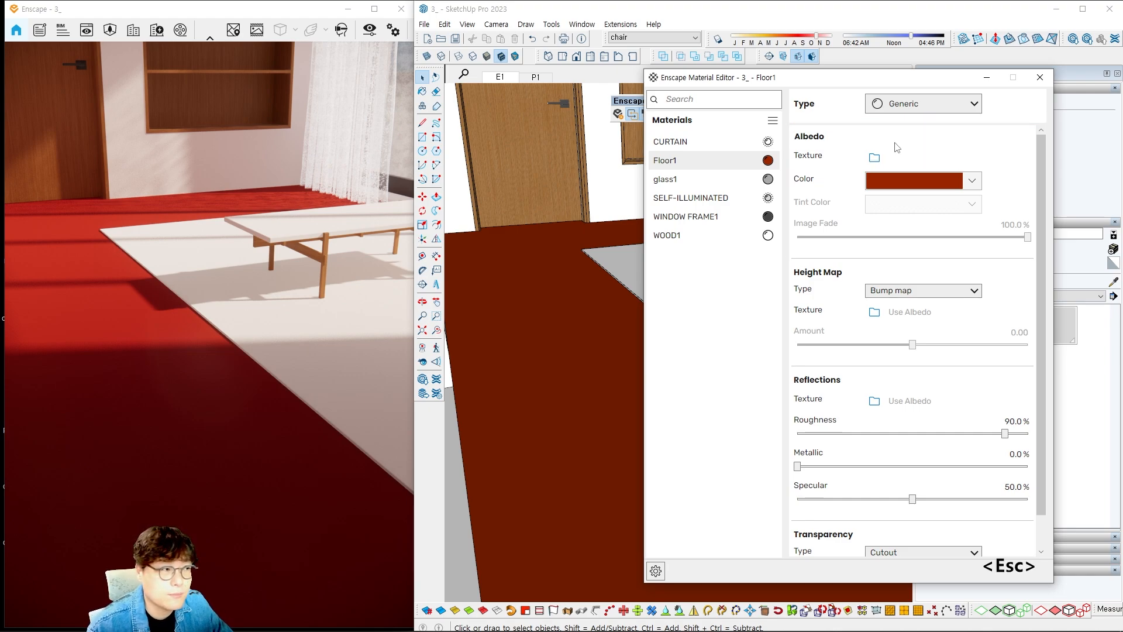
Load Concrete034_2K-JPG_Color.jpg as the Albedo texture of the Floor1 material.
{"action": "left_click", "coordinate": [874, 164]}
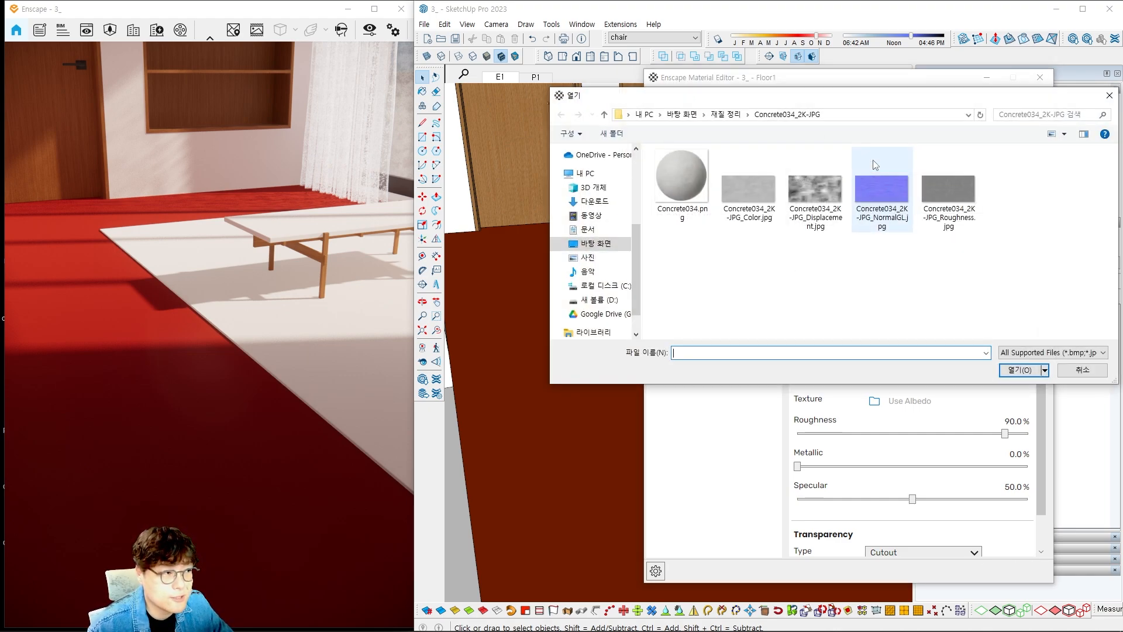
{"action": "left_click_drag", "start_coordinate": [817, 104], "coordinate": [674, 105]}
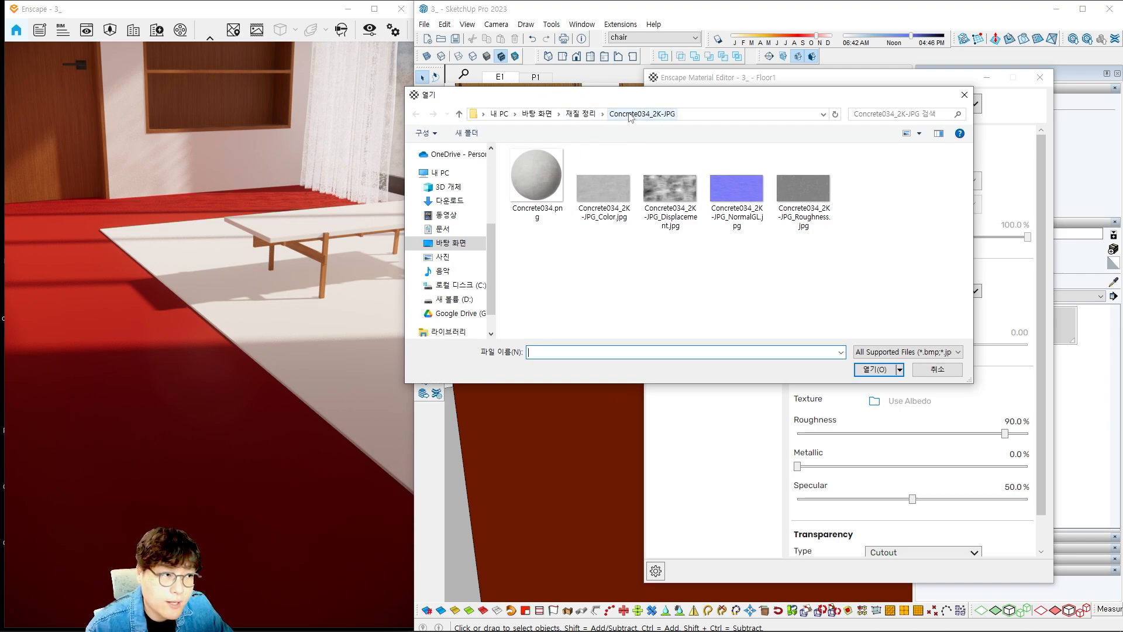
{"action": "left_click", "coordinate": [603, 202]}
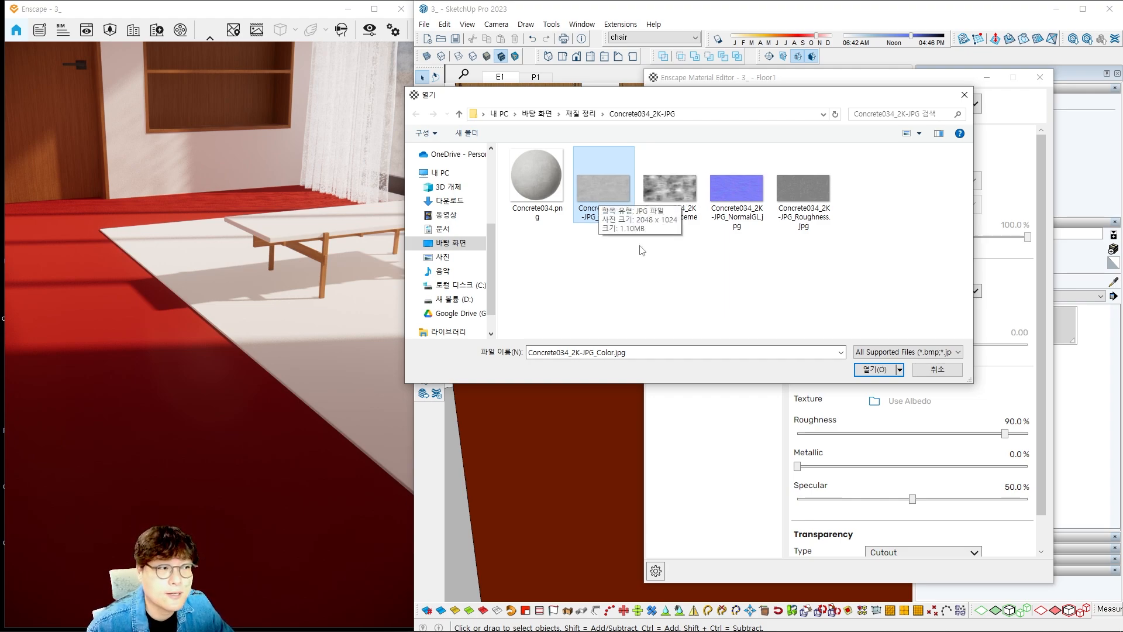
{"action": "left_click", "coordinate": [869, 370]}
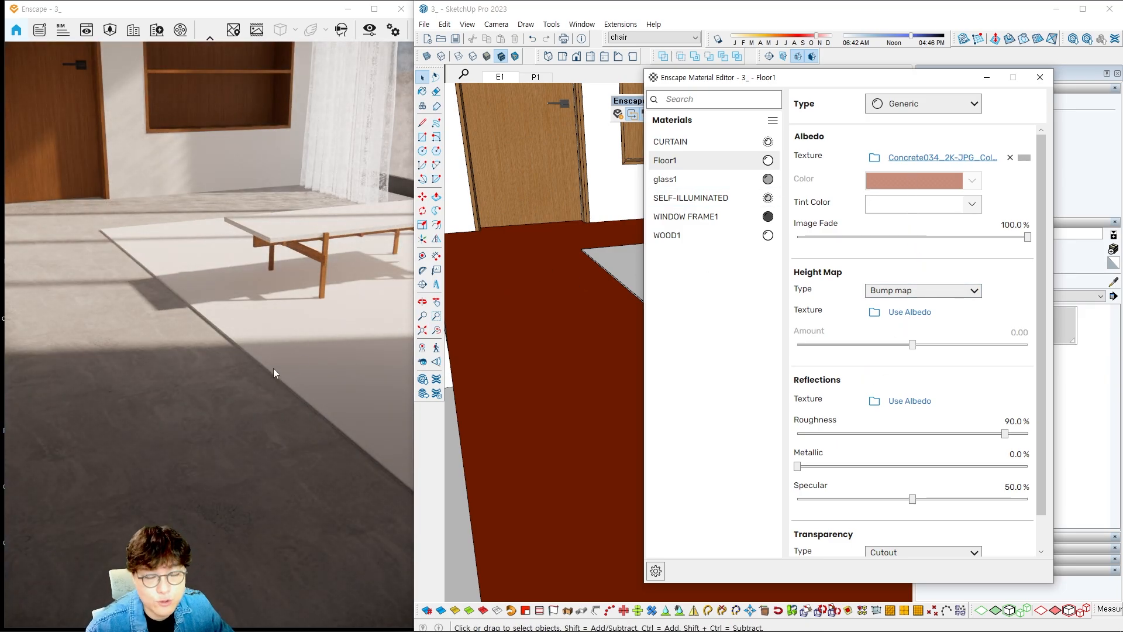
{"action": "left_click_drag", "start_coordinate": [179, 399], "coordinate": [183, 404]}
{"action": "key", "text": "Escape"}
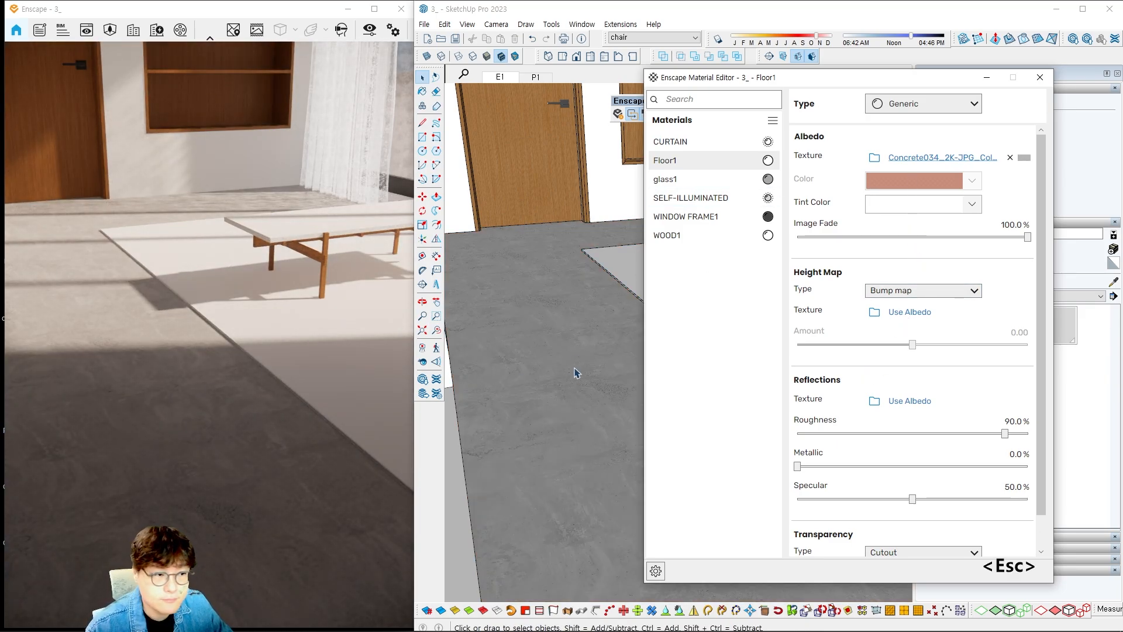
{"action": "mouse_move", "coordinate": [574, 368]}
{"action": "middle_mouse_down"}
{"action": "mouse_move", "coordinate": [555, 359]}
{"action": "mouse_move", "coordinate": [538, 369]}
{"action": "mouse_move", "coordinate": [564, 288]}
{"action": "mouse_move", "coordinate": [546, 291]}
{"action": "mouse_move", "coordinate": [536, 330]}
{"action": "mouse_move", "coordinate": [574, 333]}
{"action": "mouse_move", "coordinate": [536, 362]}
{"action": "mouse_move", "coordinate": [591, 371]}
{"action": "mouse_move", "coordinate": [544, 321]}
{"action": "mouse_move", "coordinate": [519, 321]}
{"action": "mouse_move", "coordinate": [508, 343]}
{"action": "mouse_move", "coordinate": [566, 350]}
{"action": "mouse_move", "coordinate": [536, 343]}
{"action": "mouse_move", "coordinate": [555, 332]}
{"action": "mouse_move", "coordinate": [521, 339]}
{"action": "mouse_move", "coordinate": [556, 358]}
{"action": "middle_mouse_up"}
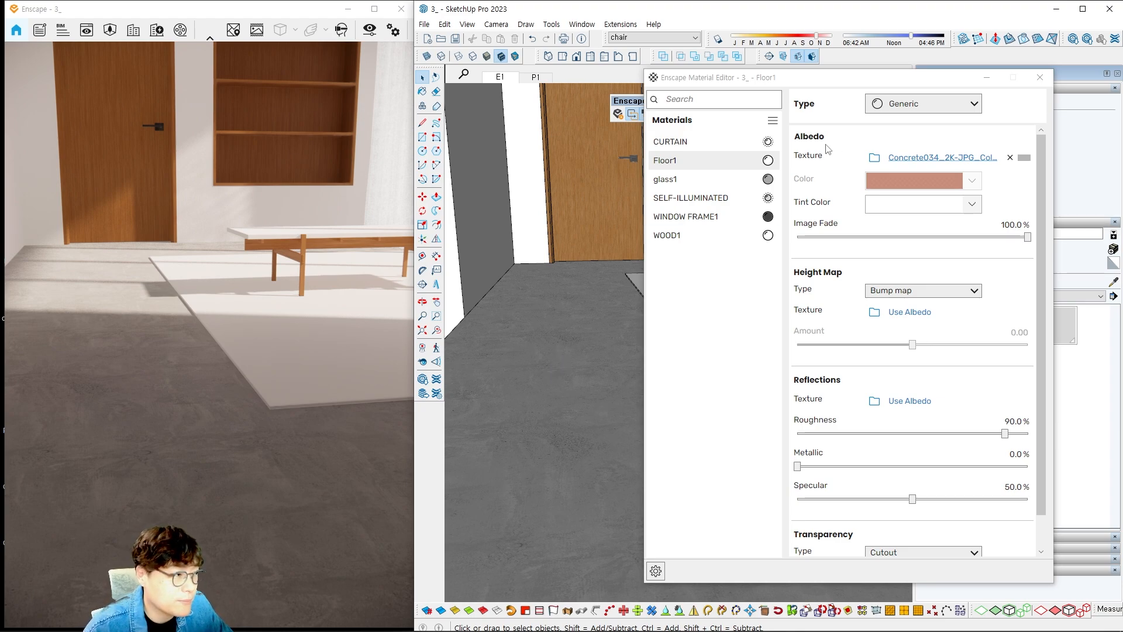
{"action": "mouse_move", "coordinate": [789, 121]}
{"action": "left_mouse_down", "text": "ctrl"}
{"action": "mouse_move", "coordinate": [1031, 221]}
{"action": "mouse_move", "coordinate": [1048, 247]}
{"action": "left_mouse_up", "text": "ctrl"}
{"action": "key", "text": "Escape"}
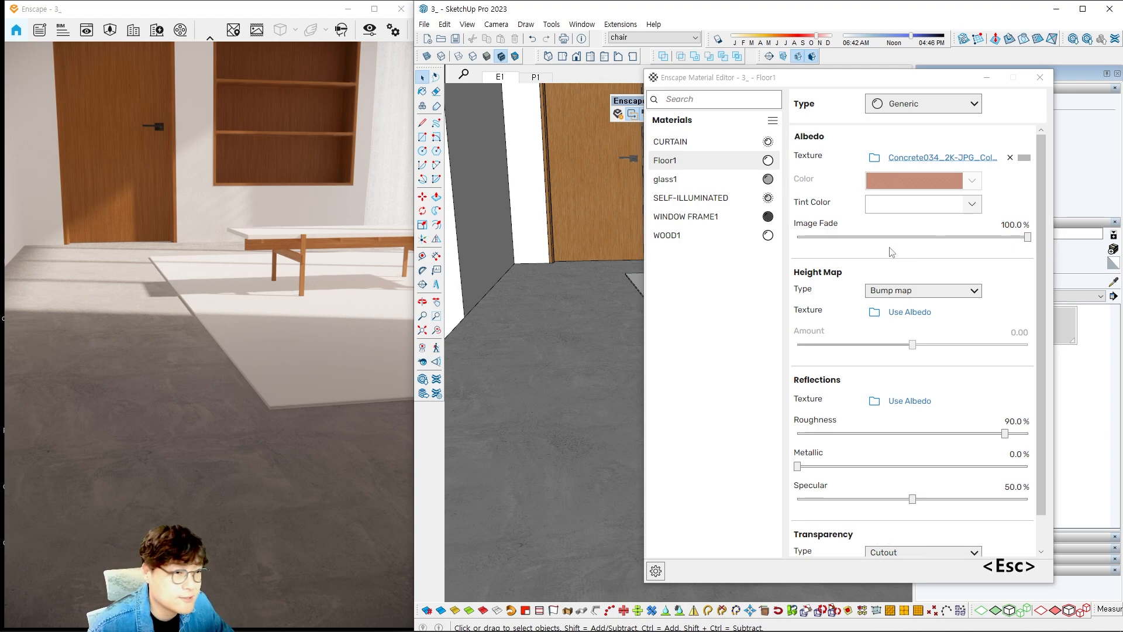
{"action": "left_click_drag", "start_coordinate": [780, 258], "coordinate": [1048, 358], "text": "ctrl"}
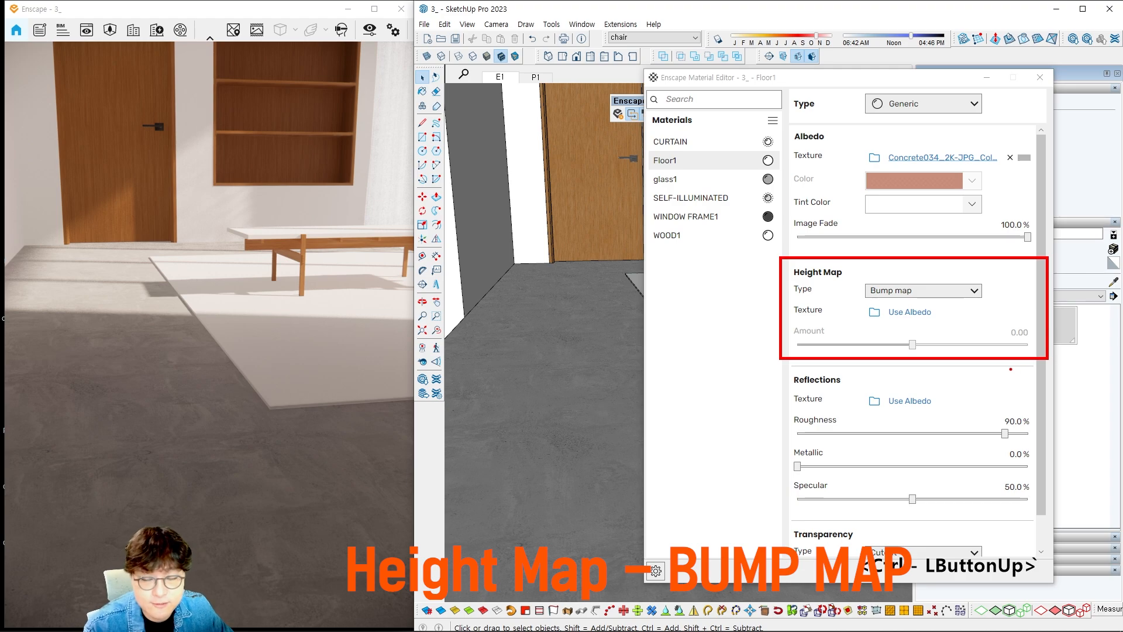
{"action": "key", "text": "Escape"}
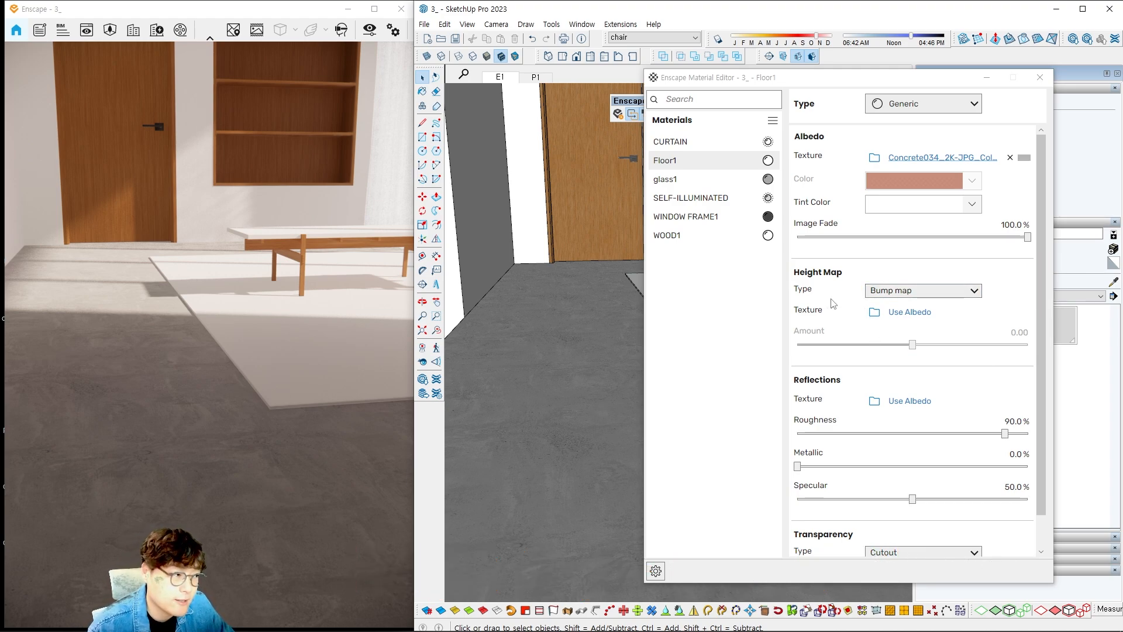
Review the Height Map types available for Floor1 and choose Bump map.
{"action": "left_click", "coordinate": [906, 293]}
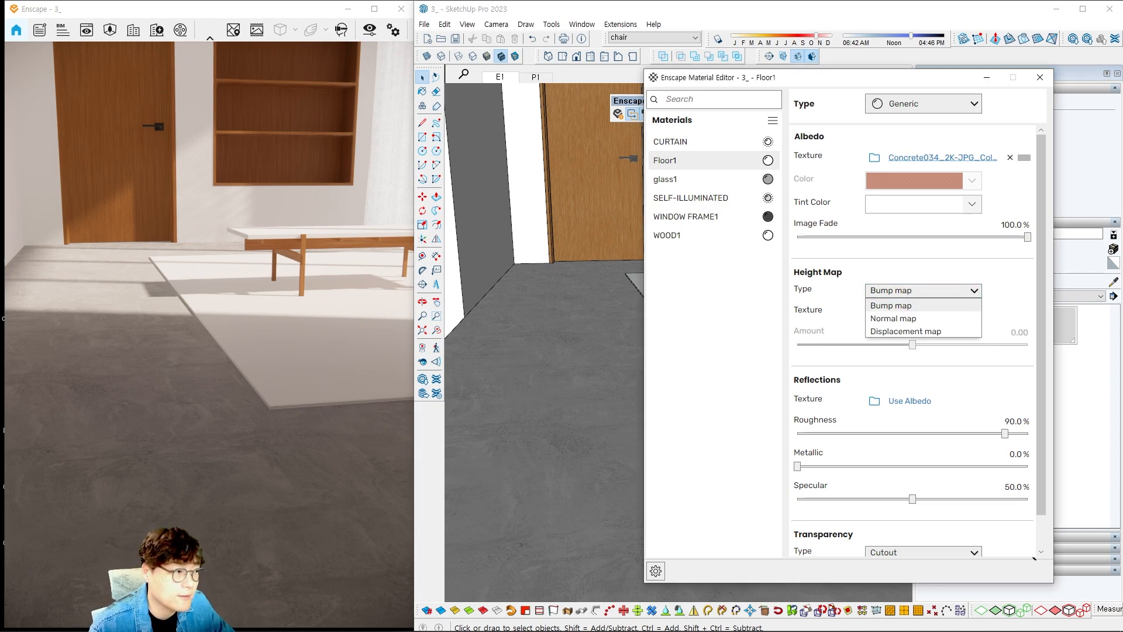
{"action": "mouse_move", "coordinate": [863, 298]}
{"action": "left_mouse_down", "text": "ctrl"}
{"action": "mouse_move", "coordinate": [927, 308]}
{"action": "mouse_move", "coordinate": [926, 324]}
{"action": "mouse_move", "coordinate": [955, 338]}
{"action": "left_mouse_up", "text": "ctrl"}
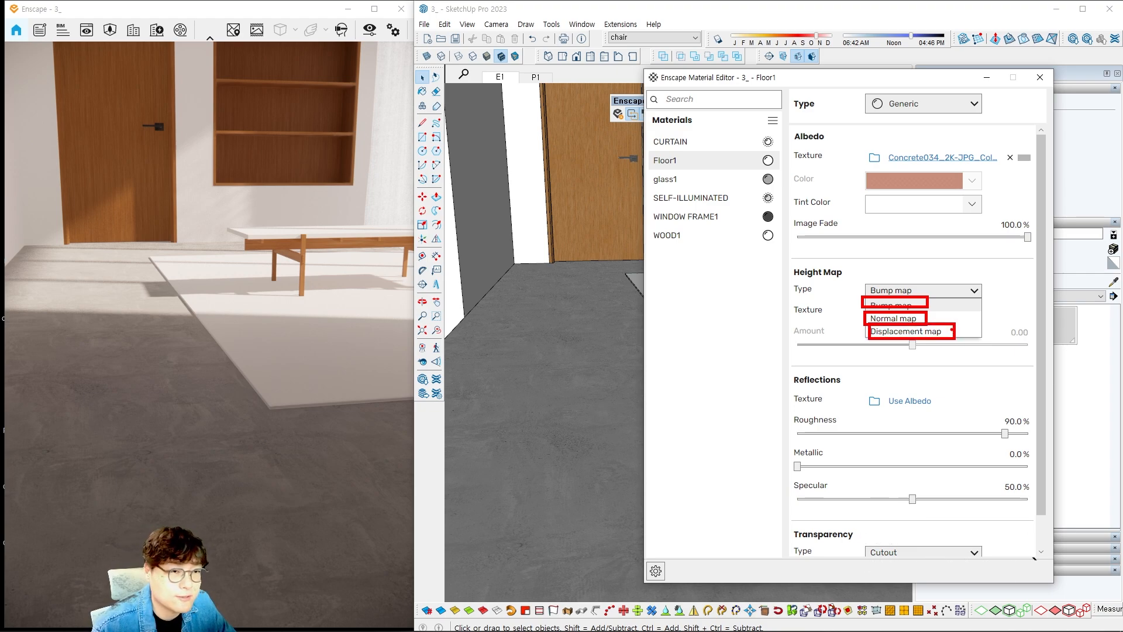
{"action": "key", "text": "Escape"}
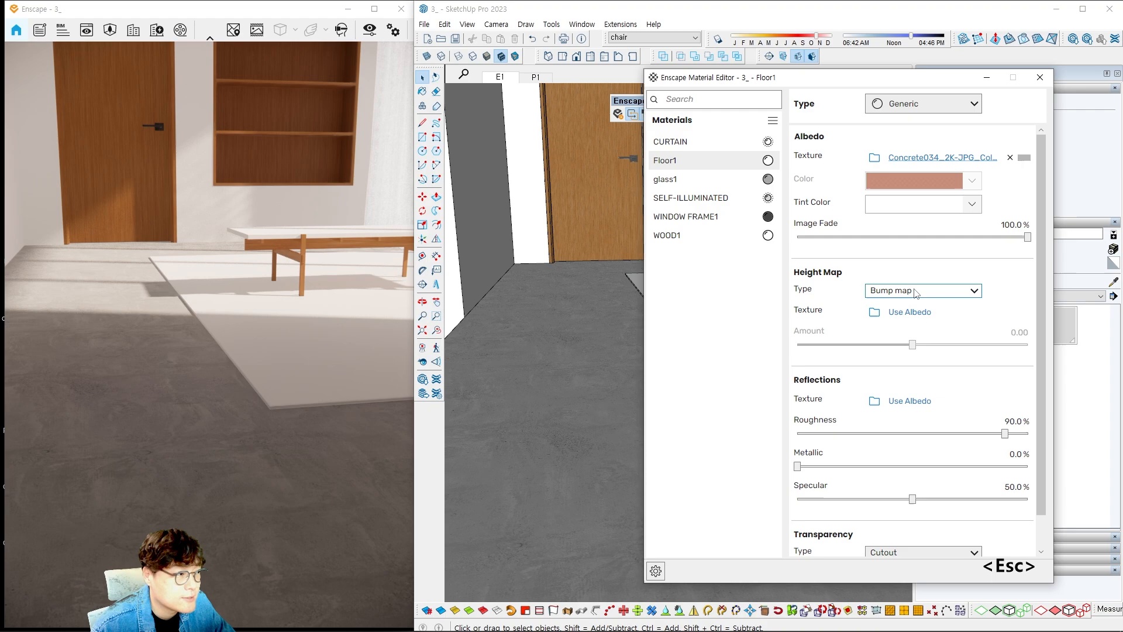
{"action": "left_click", "coordinate": [916, 291]}
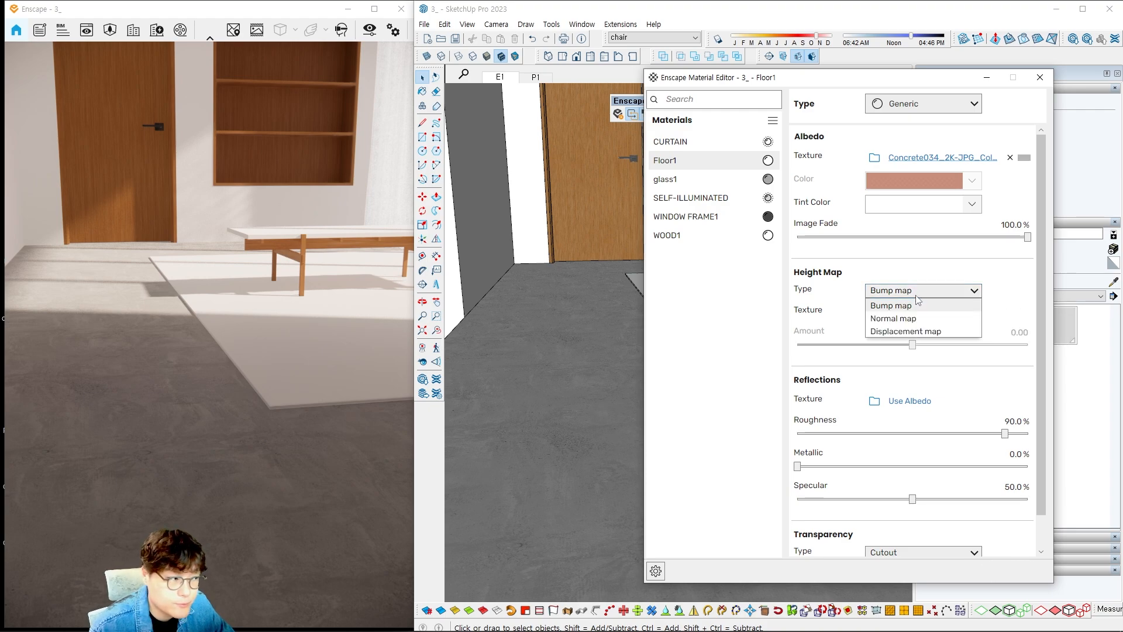
{"action": "left_click", "coordinate": [907, 305]}
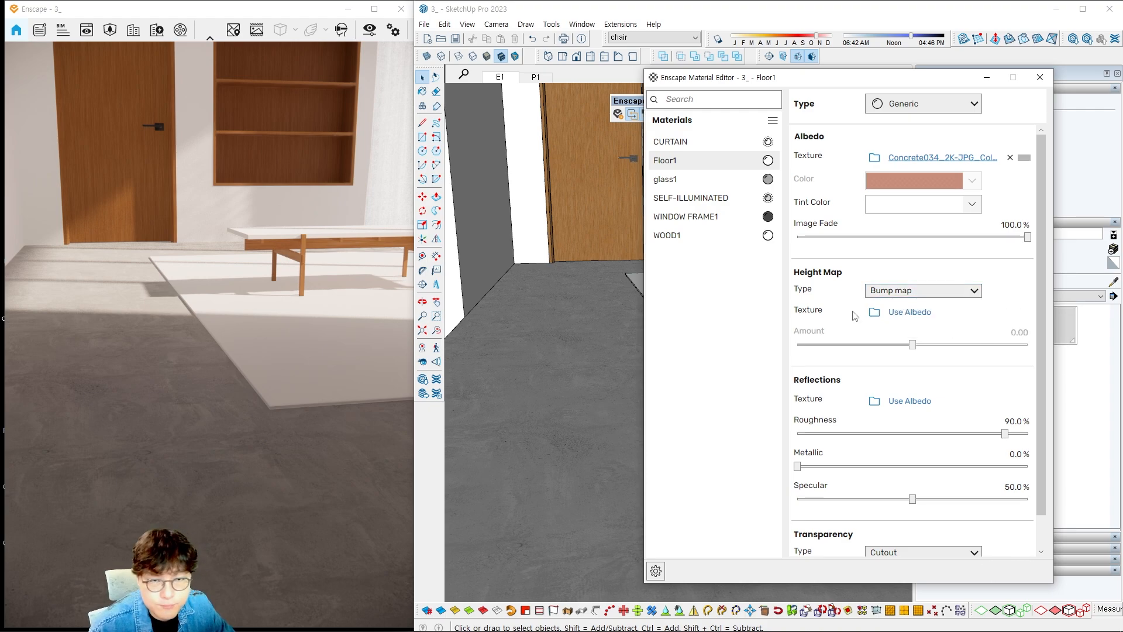
{"action": "left_click_drag", "start_coordinate": [864, 293], "coordinate": [695, 324]}
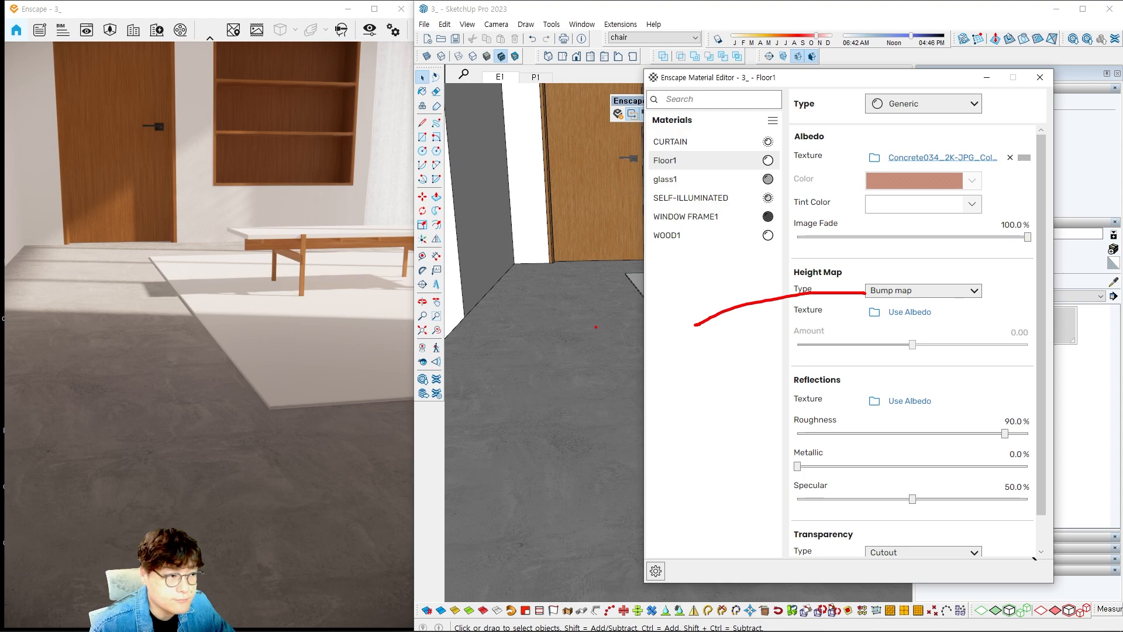
{"action": "mouse_move", "coordinate": [563, 329]}
{"action": "left_mouse_down"}
{"action": "mouse_move", "coordinate": [552, 346]}
{"action": "mouse_move", "coordinate": [578, 360]}
{"action": "left_mouse_up"}
{"action": "mouse_move", "coordinate": [582, 336]}
{"action": "left_mouse_down"}
{"action": "mouse_move", "coordinate": [583, 363]}
{"action": "mouse_move", "coordinate": [599, 353]}
{"action": "left_mouse_up"}
{"action": "mouse_move", "coordinate": [574, 370]}
{"action": "left_mouse_down"}
{"action": "mouse_move", "coordinate": [581, 383]}
{"action": "mouse_move", "coordinate": [620, 361]}
{"action": "left_mouse_up"}
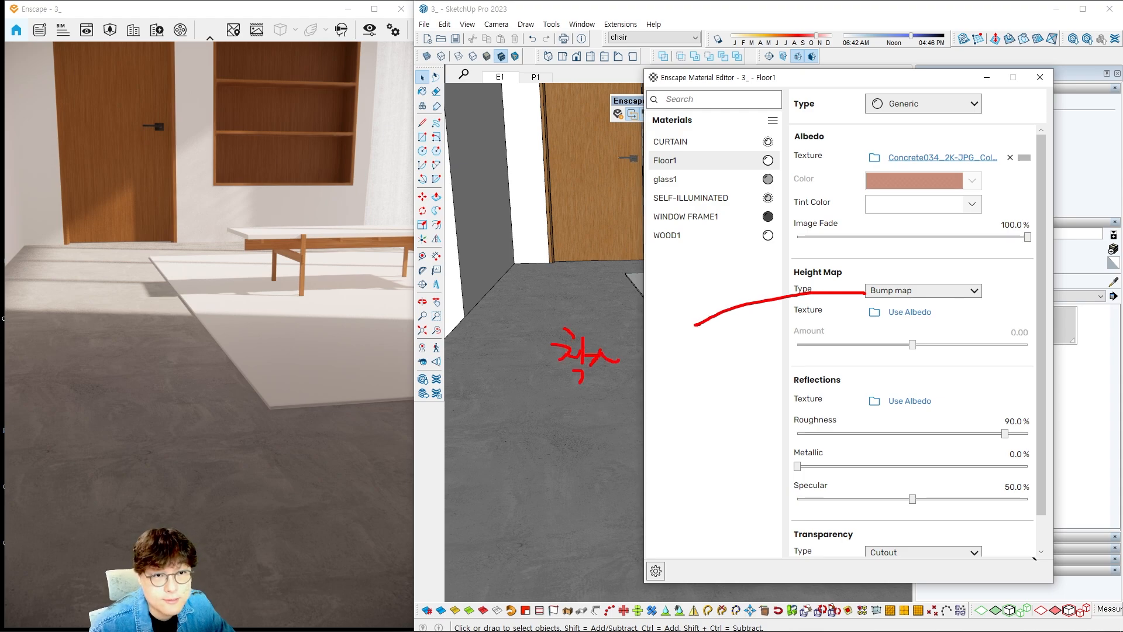
{"action": "left_click_drag", "start_coordinate": [541, 391], "coordinate": [625, 377]}
{"action": "left_click_drag", "start_coordinate": [556, 390], "coordinate": [632, 383]}
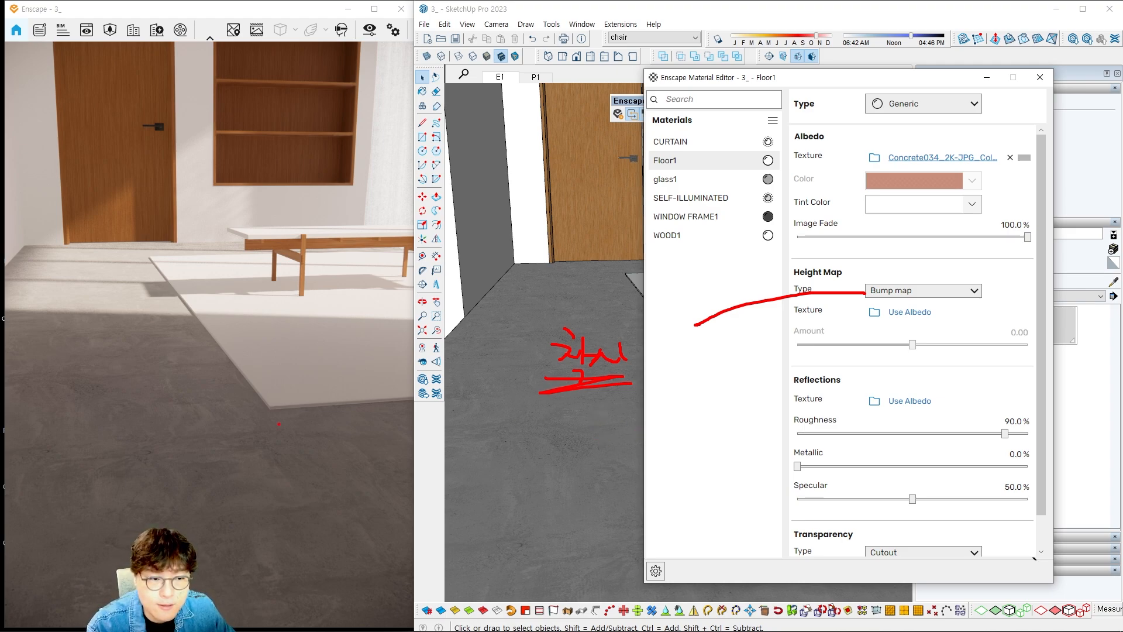
{"action": "left_click_drag", "start_coordinate": [178, 438], "coordinate": [264, 431]}
{"action": "left_click_drag", "start_coordinate": [161, 478], "coordinate": [222, 465]}
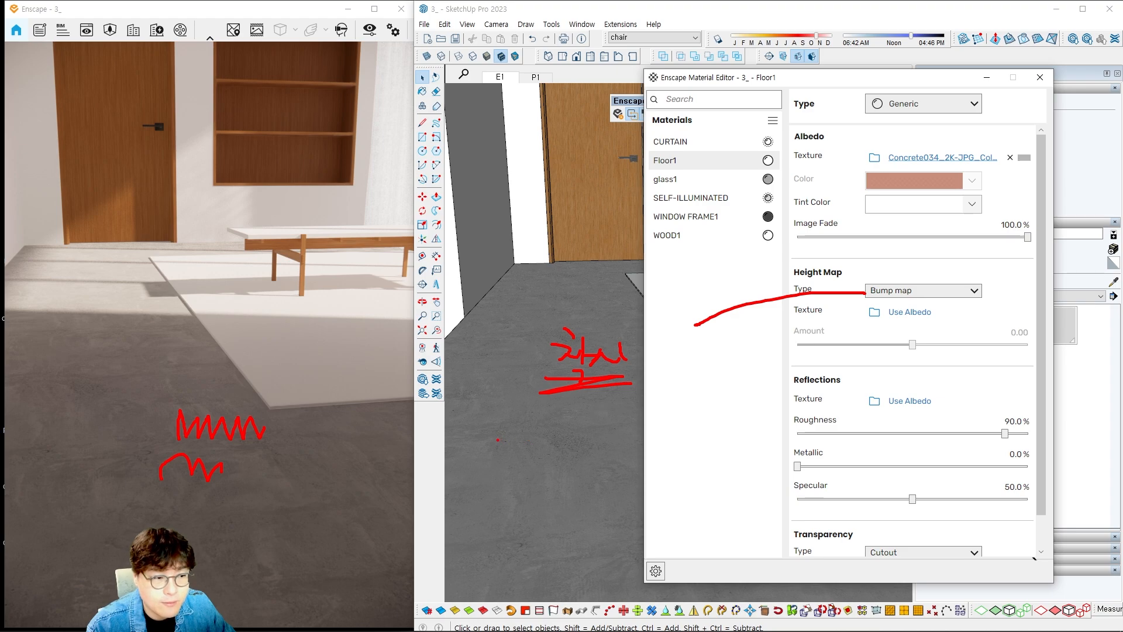
{"action": "left_click_drag", "start_coordinate": [513, 433], "coordinate": [532, 449]}
{"action": "mouse_move", "coordinate": [513, 459]}
{"action": "left_mouse_down"}
{"action": "mouse_move", "coordinate": [505, 469]}
{"action": "mouse_move", "coordinate": [513, 462]}
{"action": "left_mouse_up"}
{"action": "mouse_move", "coordinate": [474, 484]}
{"action": "left_mouse_down"}
{"action": "mouse_move", "coordinate": [513, 485]}
{"action": "mouse_move", "coordinate": [513, 506]}
{"action": "left_mouse_up"}
{"action": "left_click_drag", "start_coordinate": [547, 456], "coordinate": [559, 455]}
{"action": "left_click_drag", "start_coordinate": [548, 464], "coordinate": [588, 475]}
{"action": "mouse_move", "coordinate": [571, 481]}
{"action": "left_mouse_down"}
{"action": "mouse_move", "coordinate": [576, 502]}
{"action": "mouse_move", "coordinate": [484, 504]}
{"action": "mouse_move", "coordinate": [628, 537]}
{"action": "mouse_move", "coordinate": [598, 489]}
{"action": "left_mouse_up"}
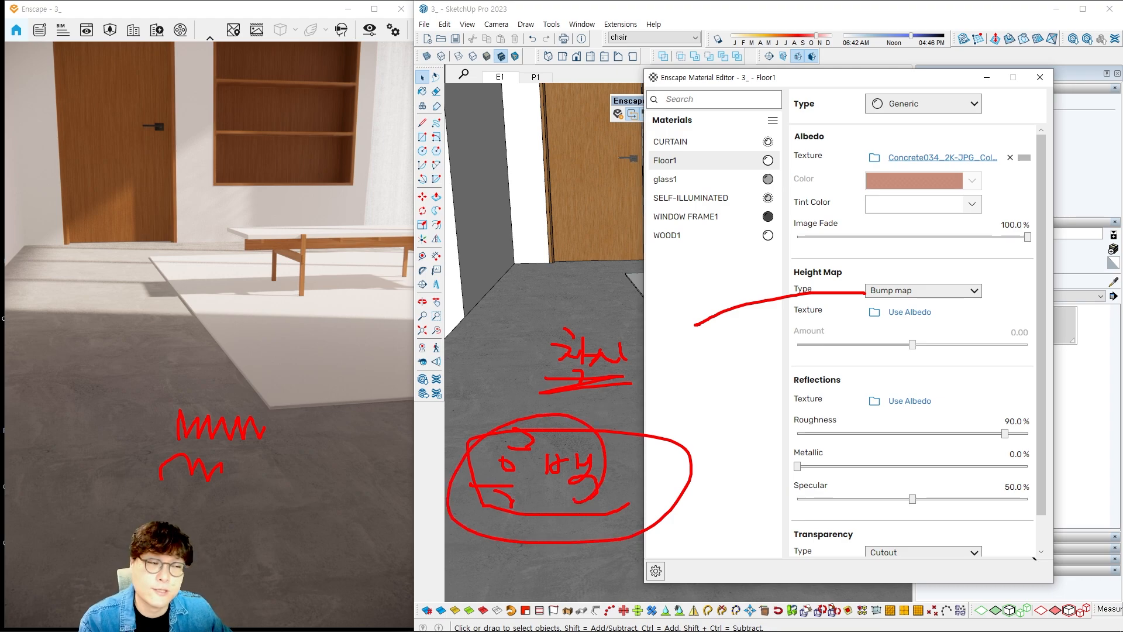
{"action": "key", "text": "Escape"}
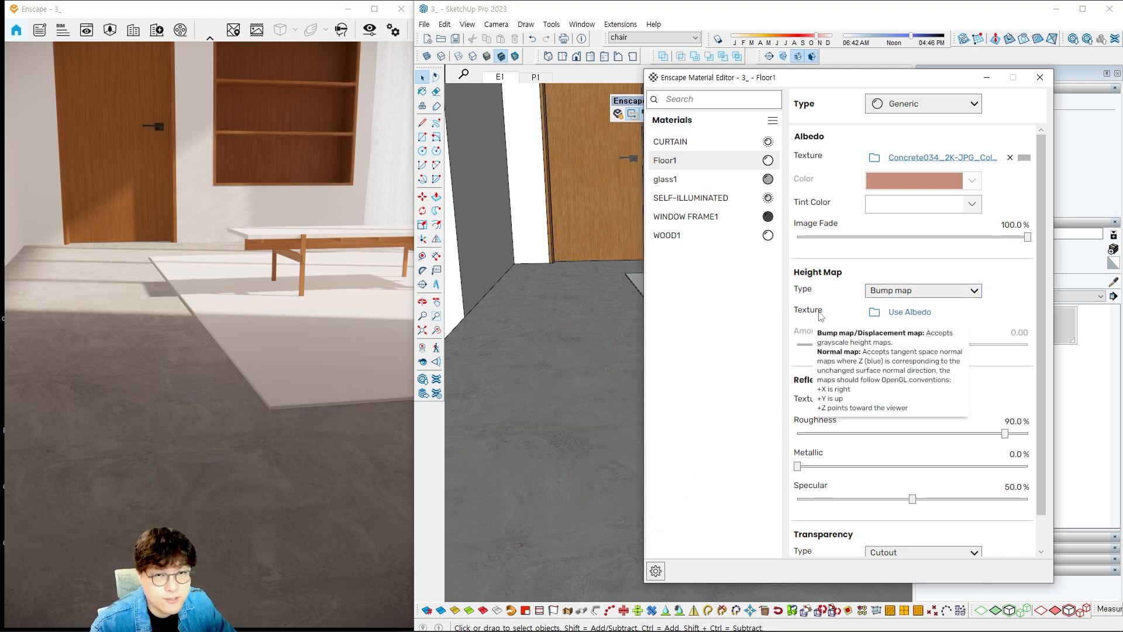
Browse for Floor1's Height Map texture, select Concrete034_2K-JPG_Displacement.jpg, and enlarge the file thumbnails to inspect it.
{"action": "left_click", "coordinate": [875, 315]}
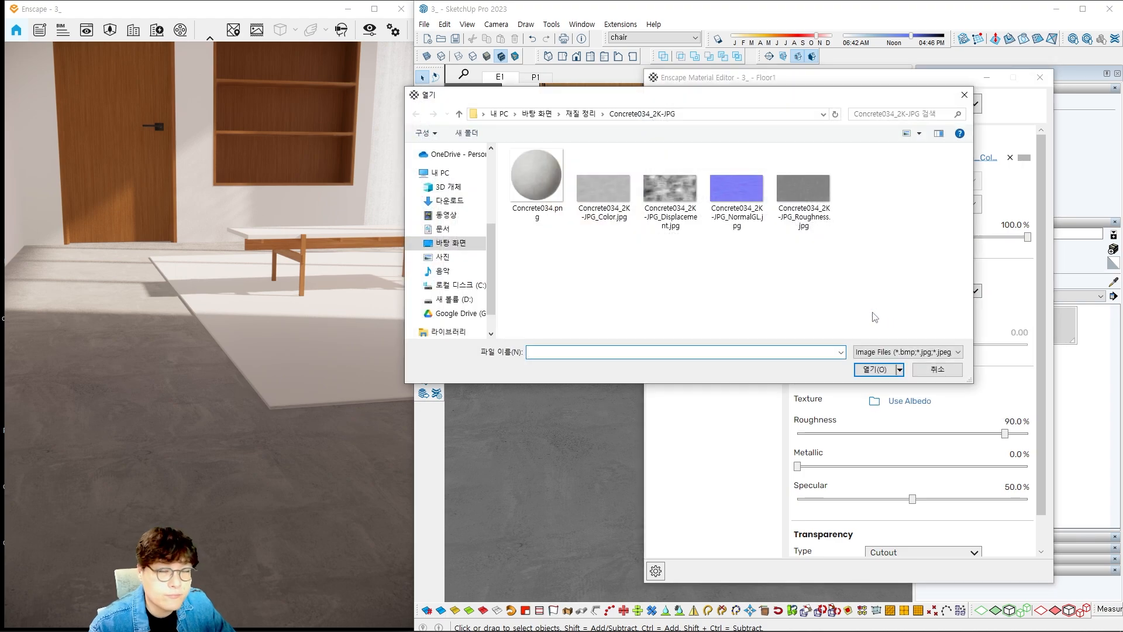
{"action": "left_click", "coordinate": [674, 189]}
{"action": "left_click", "coordinate": [813, 210]}
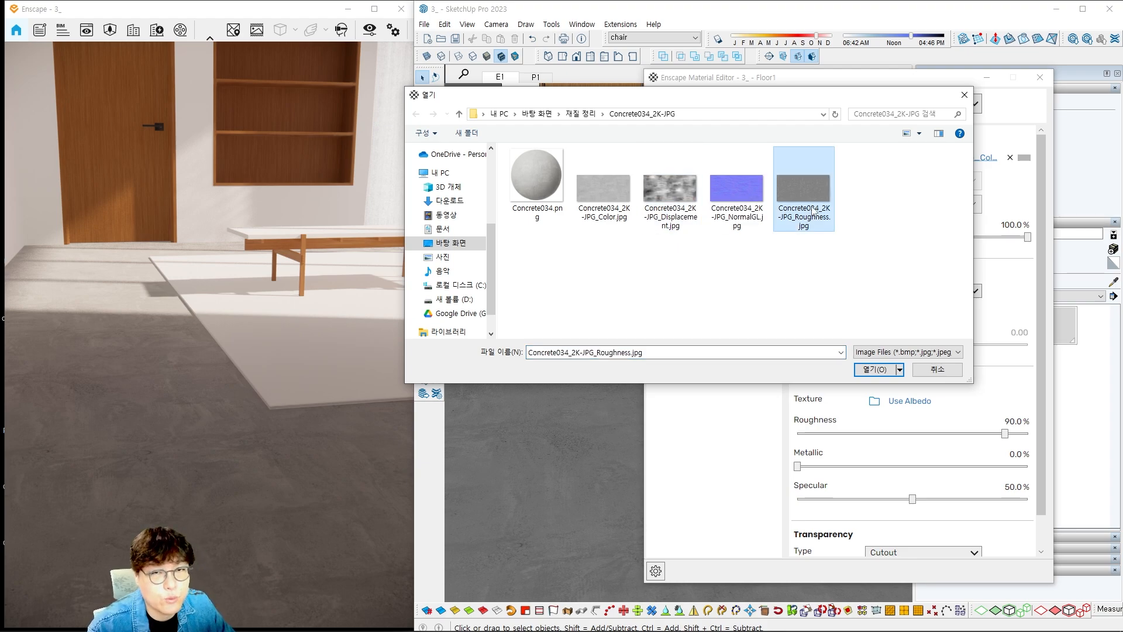
{"action": "left_click", "coordinate": [683, 210]}
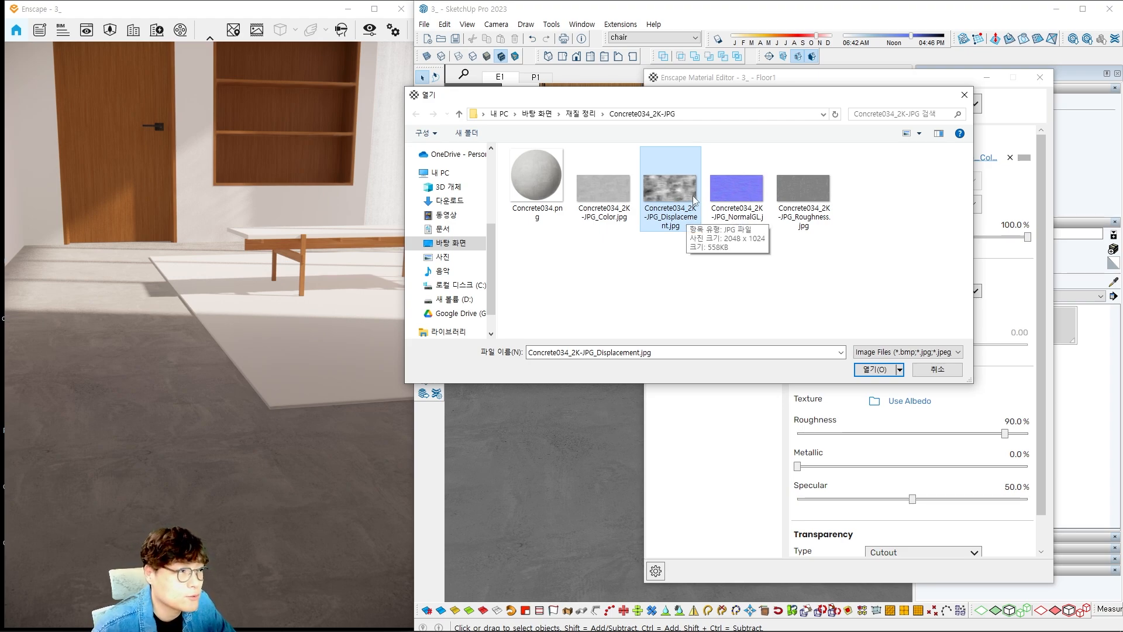
{"action": "scroll", "coordinate": [694, 199], "scroll_direction": "up", "scroll_amount": 4, "text": "ctrl"}
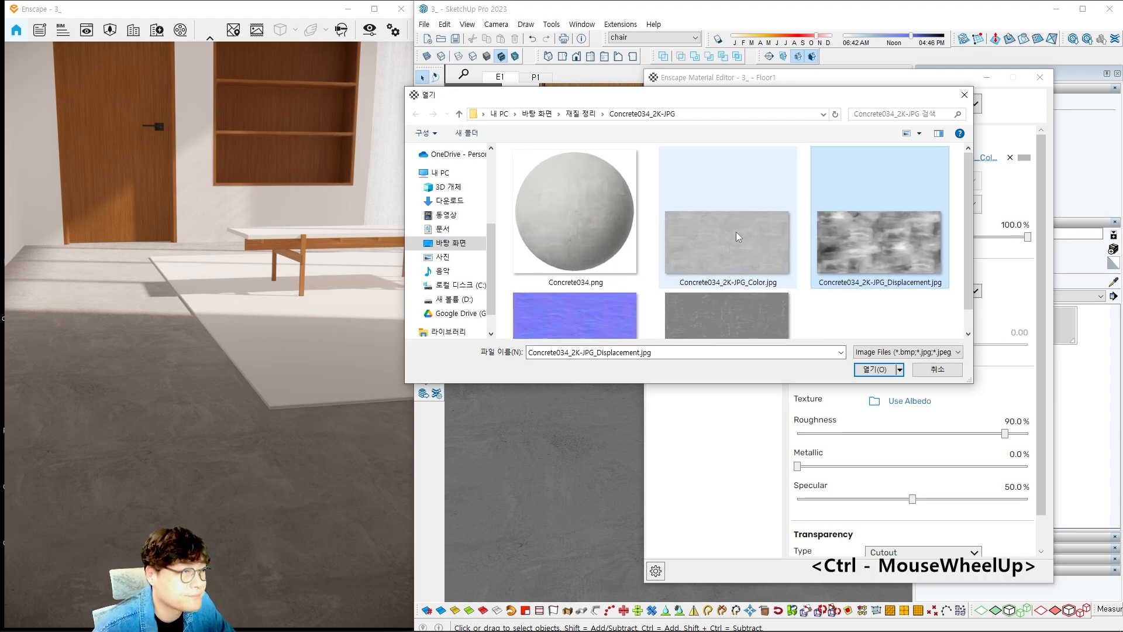
{"action": "scroll", "coordinate": [737, 232], "scroll_direction": "up", "scroll_amount": 2, "text": "ctrl"}
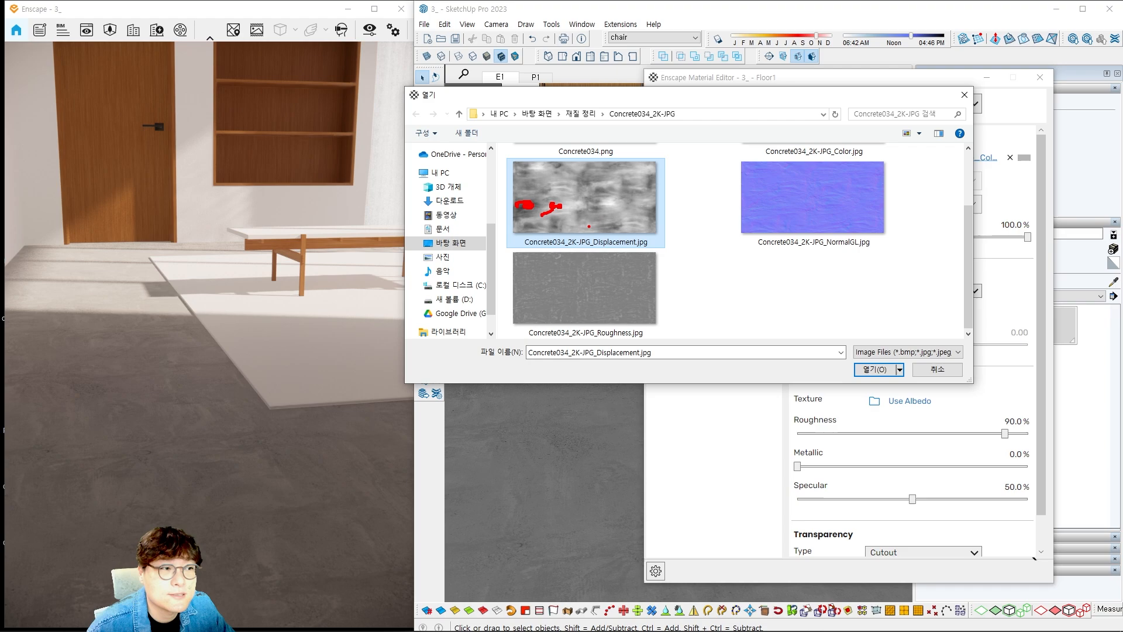
{"action": "mouse_move", "coordinate": [596, 214]}
{"action": "left_mouse_down"}
{"action": "mouse_move", "coordinate": [558, 225]}
{"action": "mouse_move", "coordinate": [644, 155]}
{"action": "mouse_move", "coordinate": [612, 233]}
{"action": "left_mouse_up"}
{"action": "mouse_move", "coordinate": [540, 183]}
{"action": "left_mouse_down"}
{"action": "mouse_move", "coordinate": [192, 354]}
{"action": "mouse_move", "coordinate": [79, 463]}
{"action": "mouse_move", "coordinate": [154, 447]}
{"action": "left_mouse_up"}
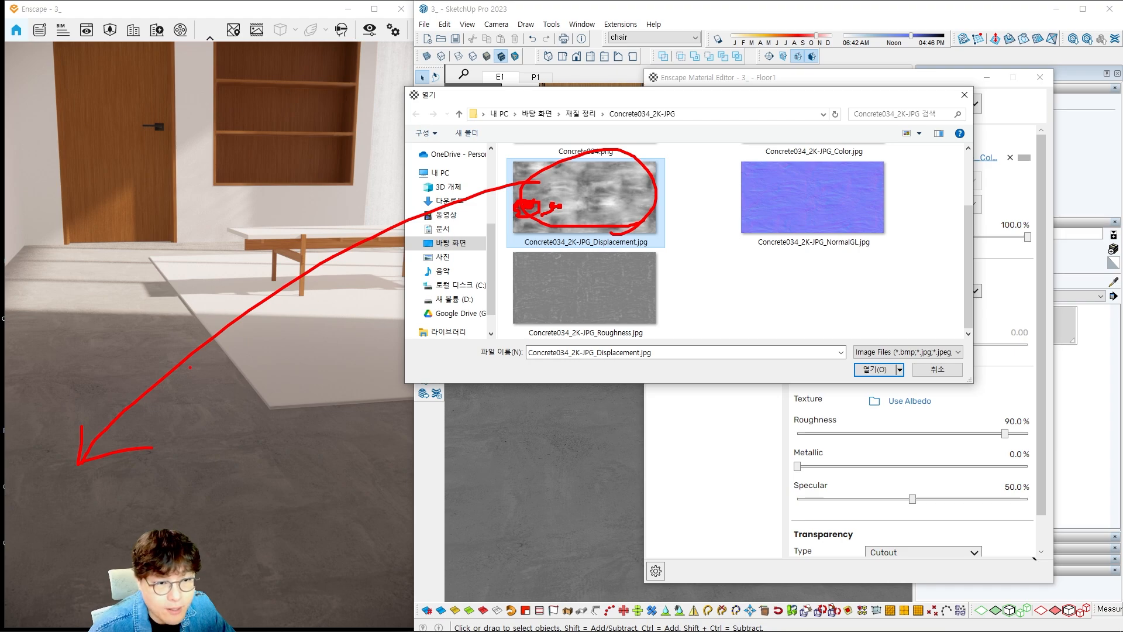
{"action": "mouse_move", "coordinate": [261, 436]}
{"action": "left_mouse_down"}
{"action": "mouse_move", "coordinate": [208, 425]}
{"action": "mouse_move", "coordinate": [248, 455]}
{"action": "mouse_move", "coordinate": [240, 446]}
{"action": "left_mouse_up"}
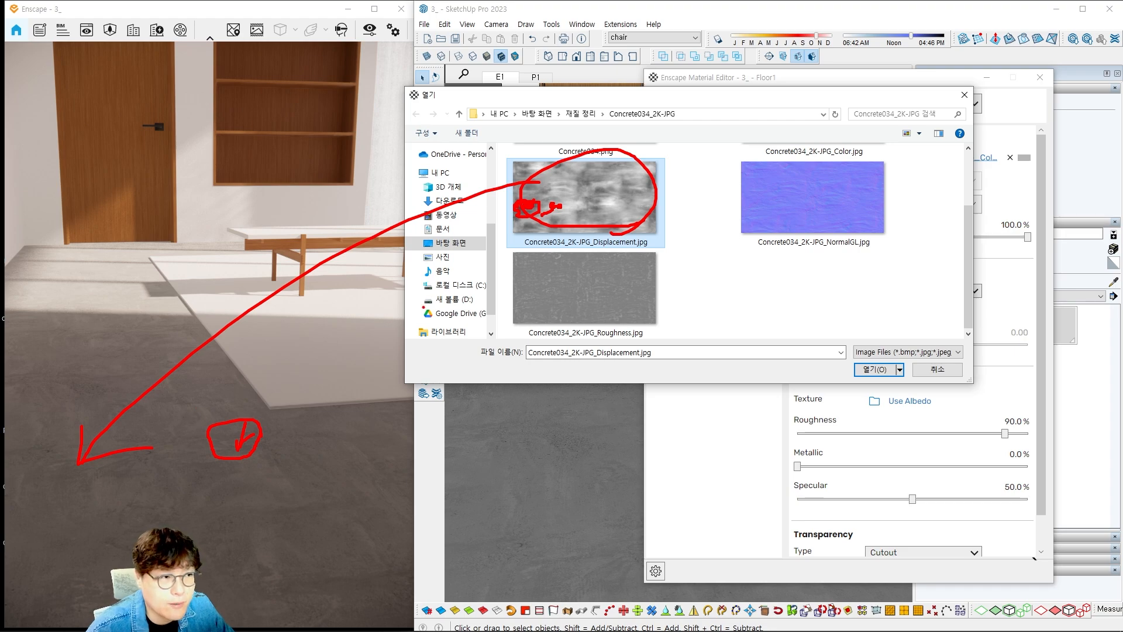
{"action": "left_click_drag", "start_coordinate": [621, 195], "coordinate": [615, 208]}
{"action": "mouse_move", "coordinate": [189, 396]}
{"action": "left_mouse_down"}
{"action": "mouse_move", "coordinate": [170, 407]}
{"action": "mouse_move", "coordinate": [215, 417]}
{"action": "mouse_move", "coordinate": [191, 398]}
{"action": "left_mouse_up"}
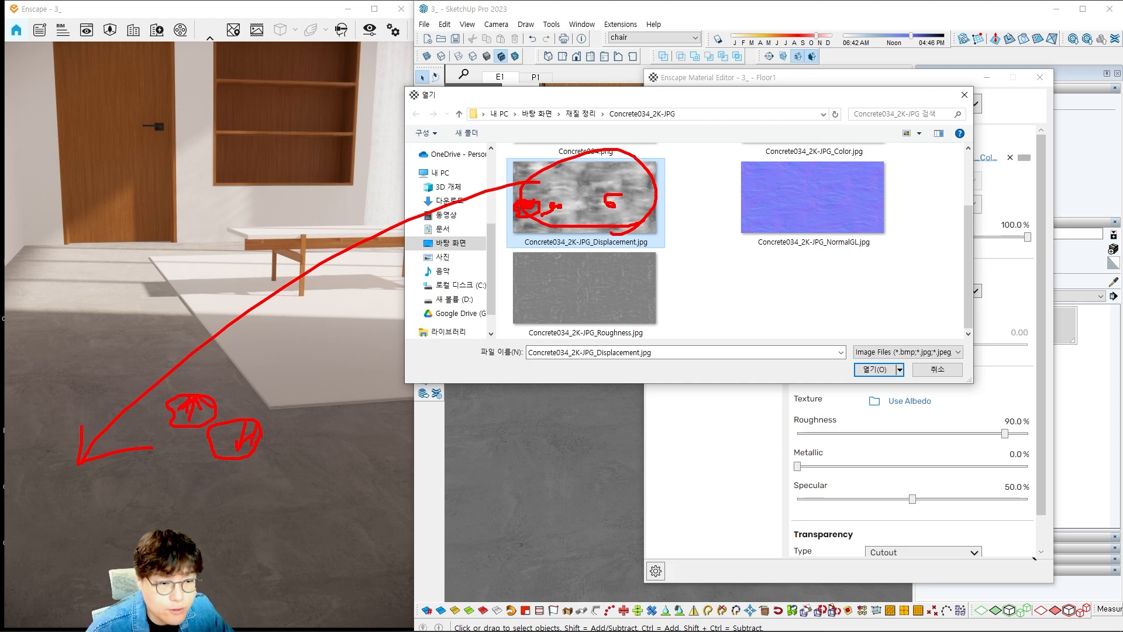
{"action": "mouse_move", "coordinate": [608, 229]}
{"action": "left_mouse_down"}
{"action": "mouse_move", "coordinate": [569, 225]}
{"action": "mouse_move", "coordinate": [550, 205]}
{"action": "left_mouse_up"}
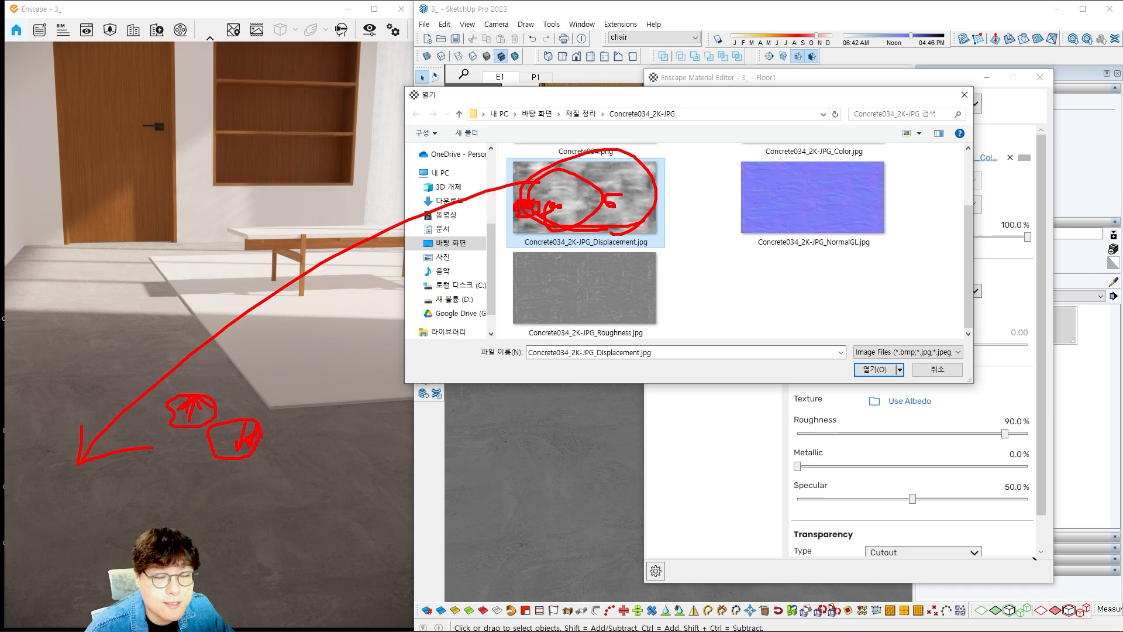
{"action": "mouse_move", "coordinate": [133, 411]}
{"action": "left_mouse_down"}
{"action": "mouse_move", "coordinate": [243, 404]}
{"action": "mouse_move", "coordinate": [335, 424]}
{"action": "mouse_move", "coordinate": [214, 475]}
{"action": "mouse_move", "coordinate": [351, 350]}
{"action": "mouse_move", "coordinate": [336, 470]}
{"action": "left_mouse_up"}
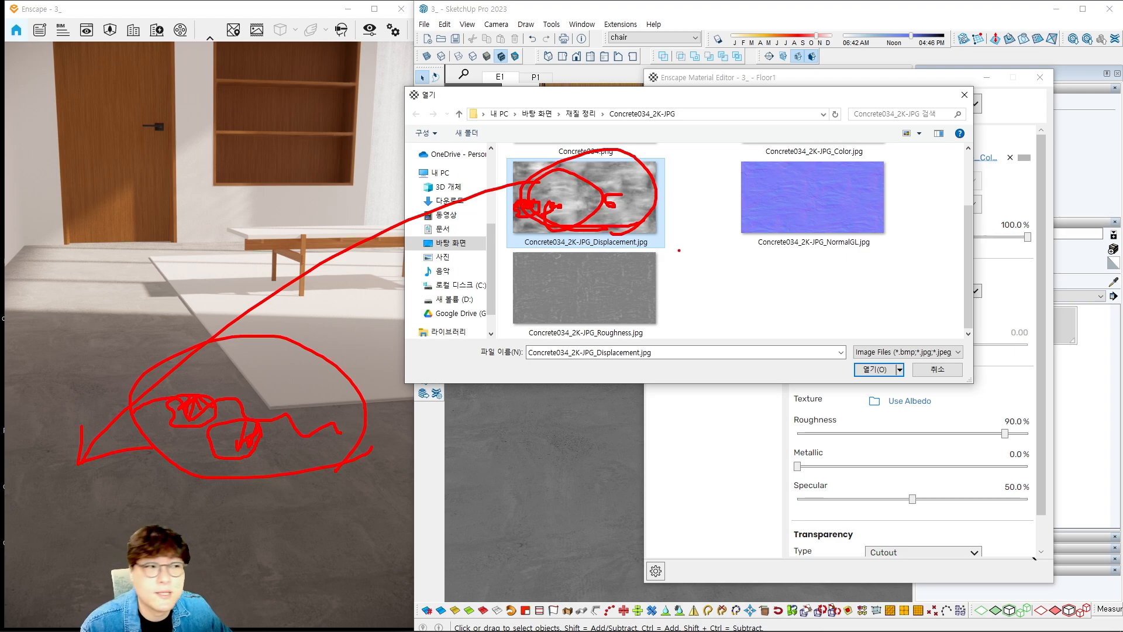
{"action": "key", "text": "Escape"}
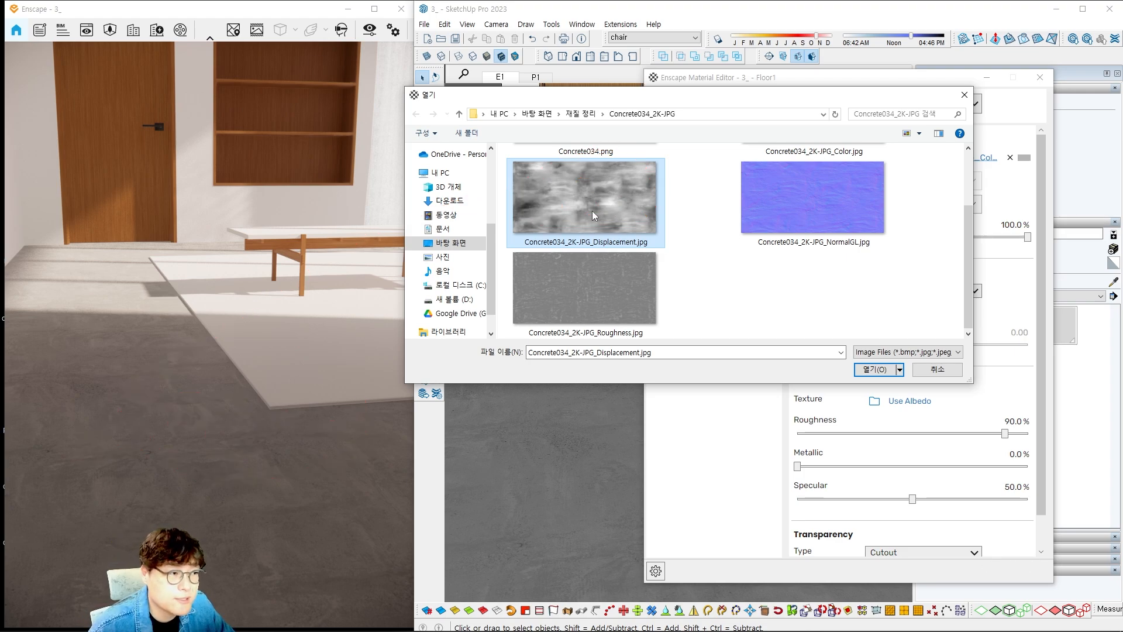
Load the selected Concrete034_2K-JPG_Displacement.jpg as Floor1's bump texture and inspect the floor from a lower viewpoint.
{"action": "left_click_drag", "start_coordinate": [710, 99], "coordinate": [678, 98]}
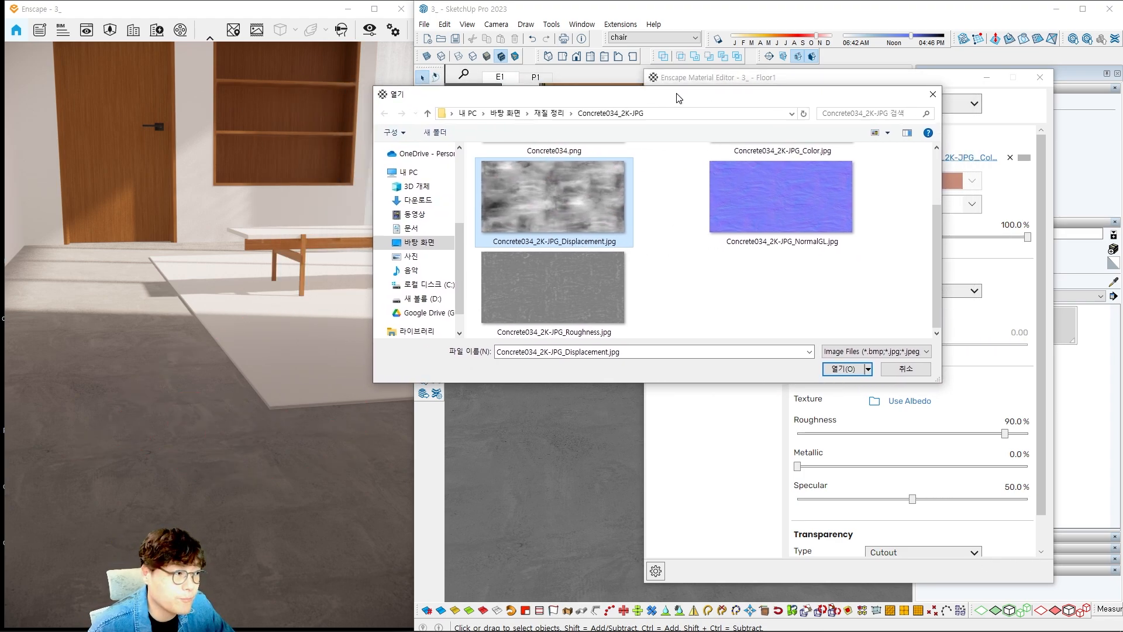
{"action": "left_click", "coordinate": [841, 373]}
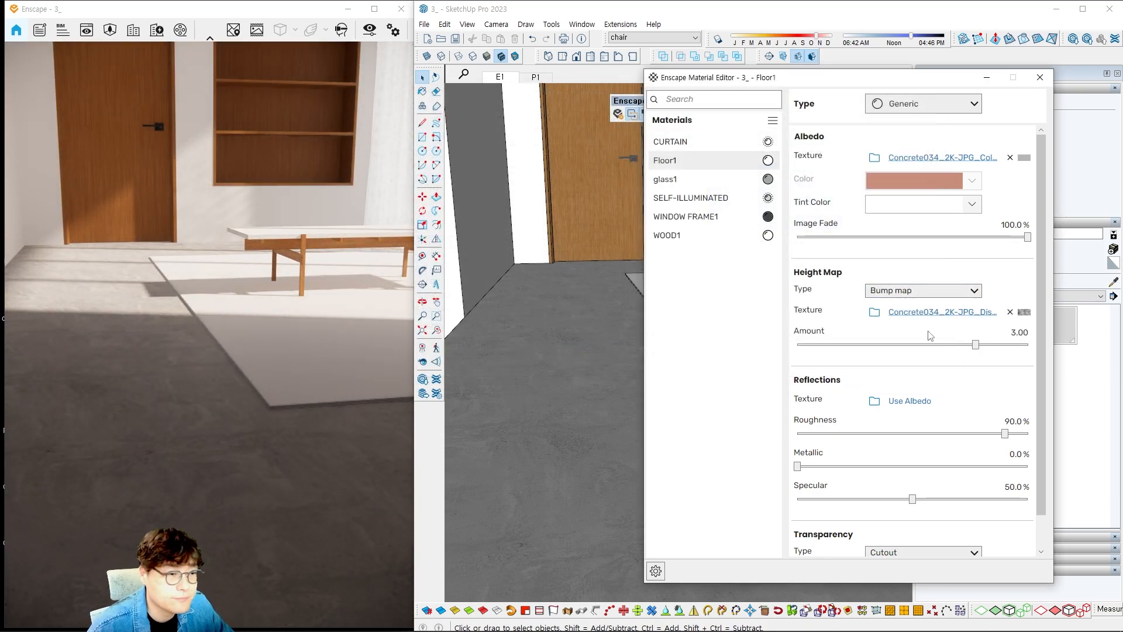
{"action": "mouse_move", "coordinate": [509, 384]}
{"action": "middle_mouse_down", "text": "shift"}
{"action": "mouse_move", "coordinate": [538, 357]}
{"action": "mouse_move", "coordinate": [553, 356]}
{"action": "mouse_move", "coordinate": [561, 376]}
{"action": "mouse_move", "coordinate": [579, 314]}
{"action": "mouse_move", "coordinate": [572, 381]}
{"action": "middle_mouse_up", "text": "shift"}
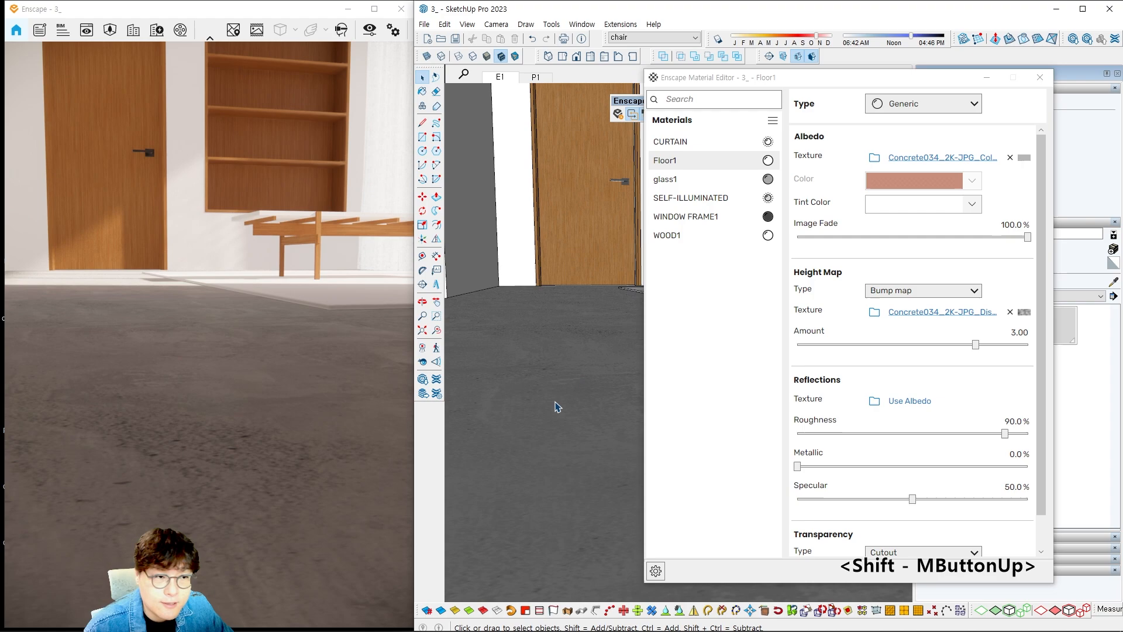
{"action": "mouse_move", "coordinate": [784, 322]}
{"action": "left_mouse_down", "text": "ctrl"}
{"action": "mouse_move", "coordinate": [874, 345]}
{"action": "mouse_move", "coordinate": [1043, 359]}
{"action": "left_mouse_up", "text": "ctrl"}
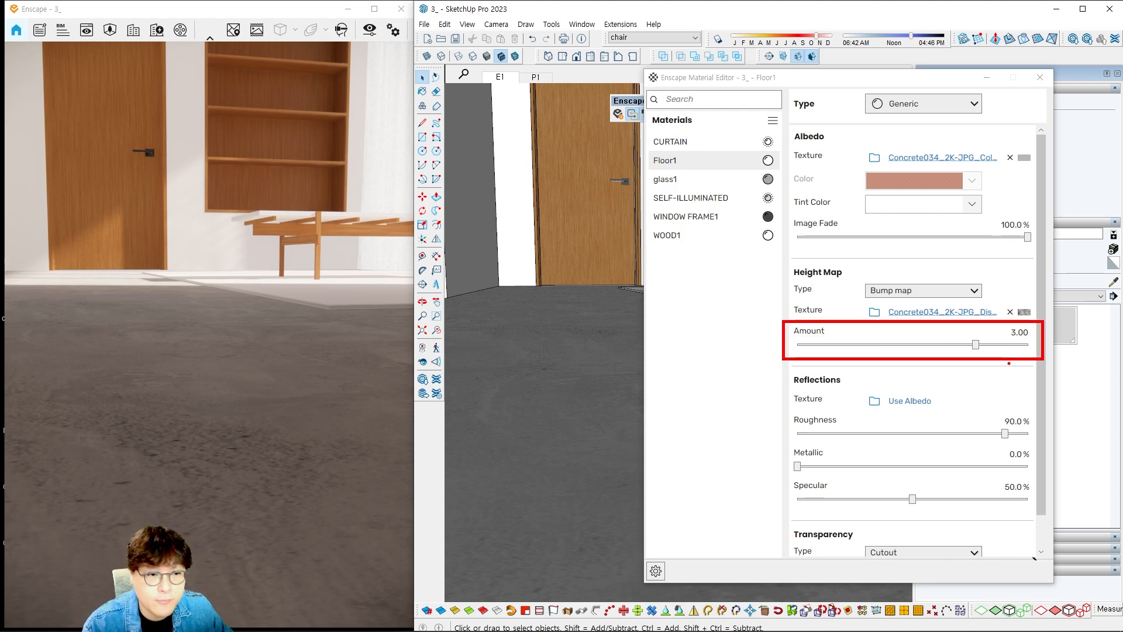
{"action": "key", "text": "Escape"}
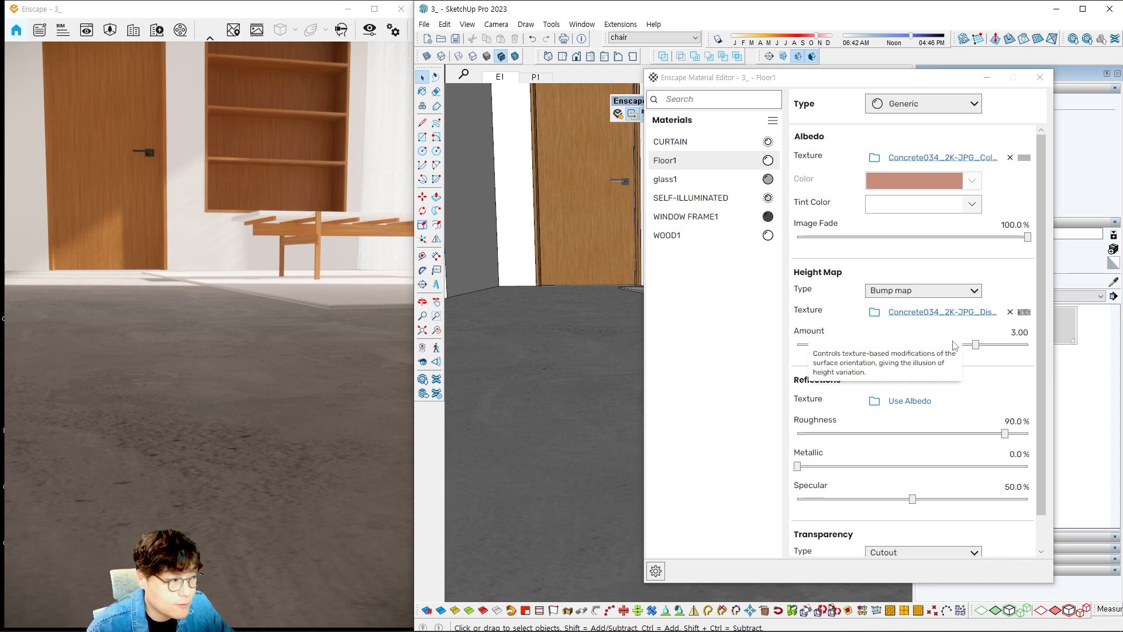
Try Floor1's bump Amount at the maximum of 10.00 and at about 0.08 to compare the relief.
{"action": "left_click_drag", "start_coordinate": [976, 348], "coordinate": [1043, 346]}
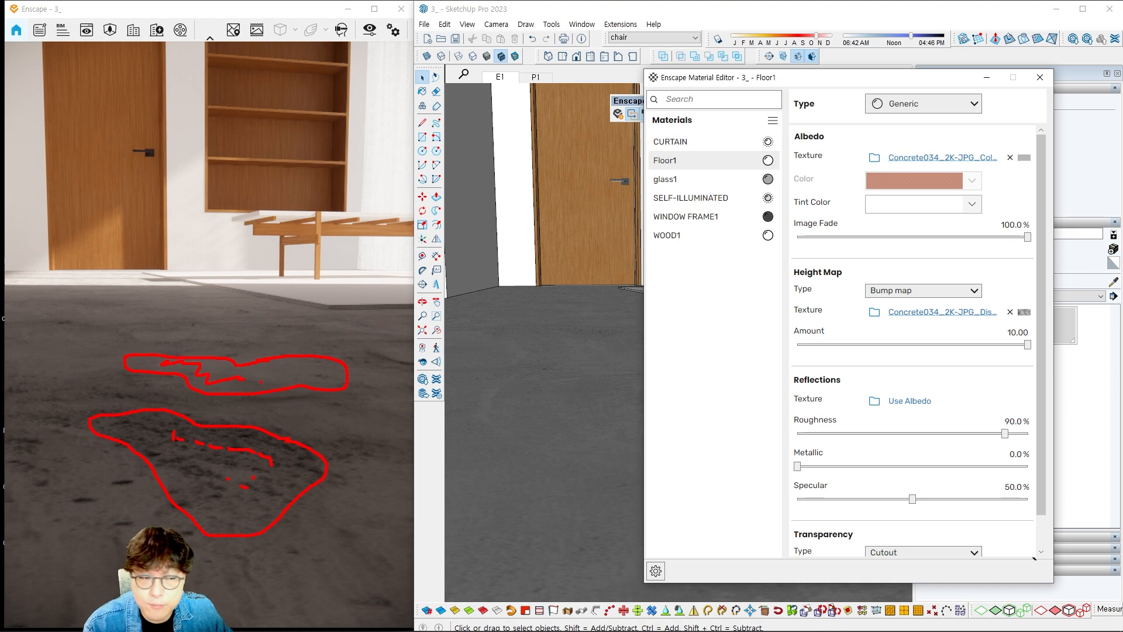
{"action": "key", "text": "Escape"}
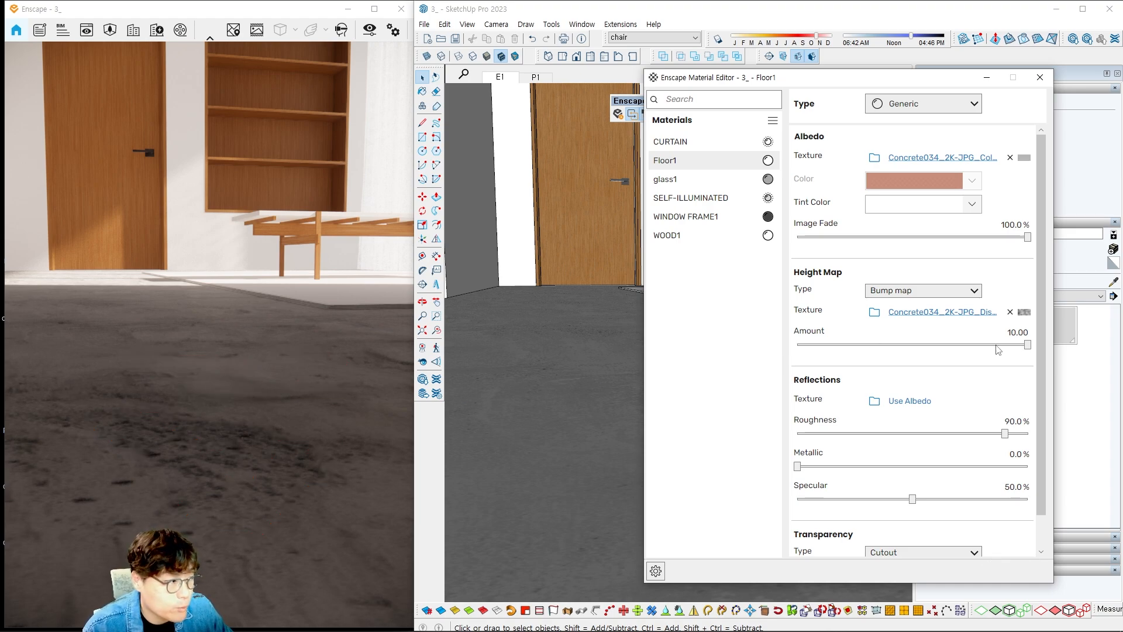
{"action": "left_click_drag", "start_coordinate": [1027, 344], "coordinate": [923, 345]}
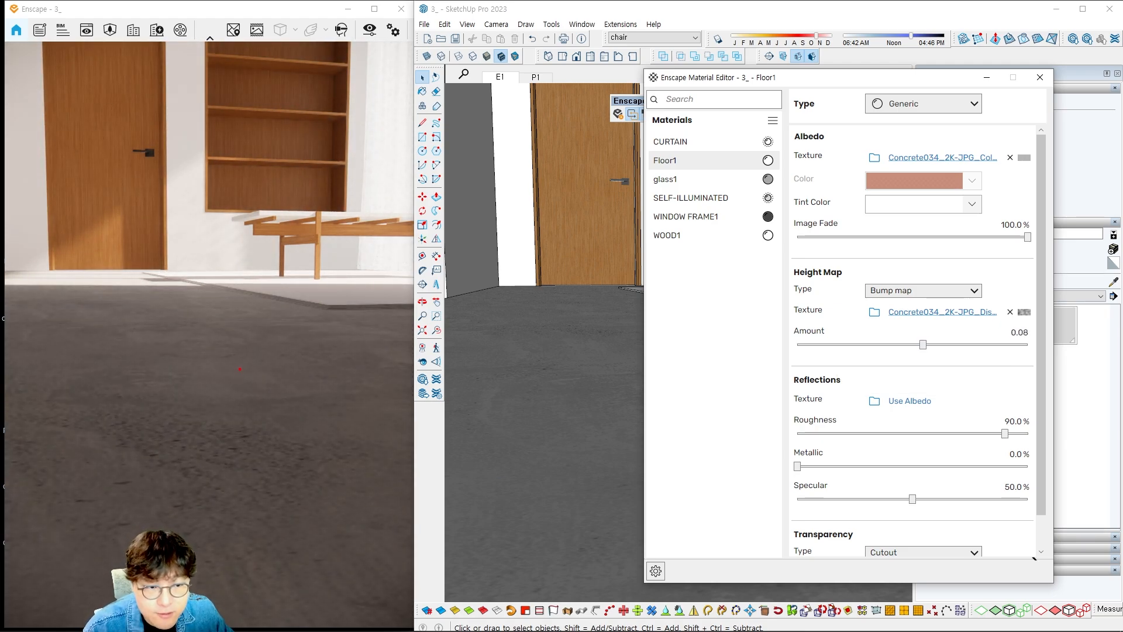
{"action": "mouse_move", "coordinate": [219, 326]}
{"action": "left_mouse_down"}
{"action": "mouse_move", "coordinate": [293, 336]}
{"action": "mouse_move", "coordinate": [128, 465]}
{"action": "mouse_move", "coordinate": [336, 444]}
{"action": "left_mouse_up"}
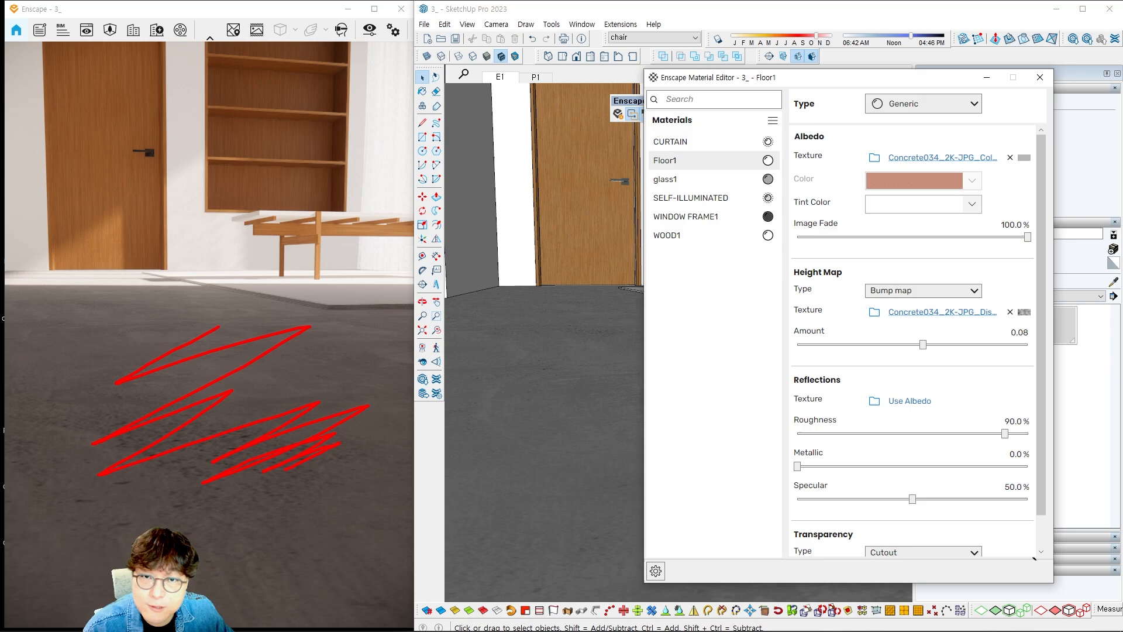
{"action": "key", "text": "Escape"}
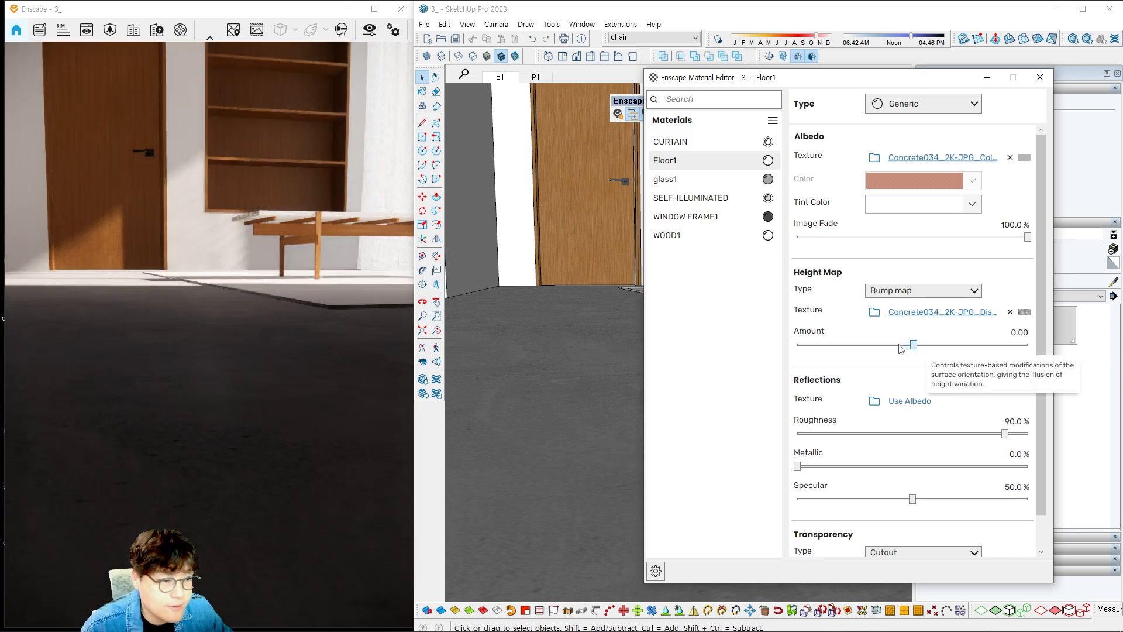
Try negative bump Amounts of -5.27 and -10.00 on Floor1 to compare the inverted relief.
{"action": "left_click_drag", "start_coordinate": [924, 347], "coordinate": [828, 346]}
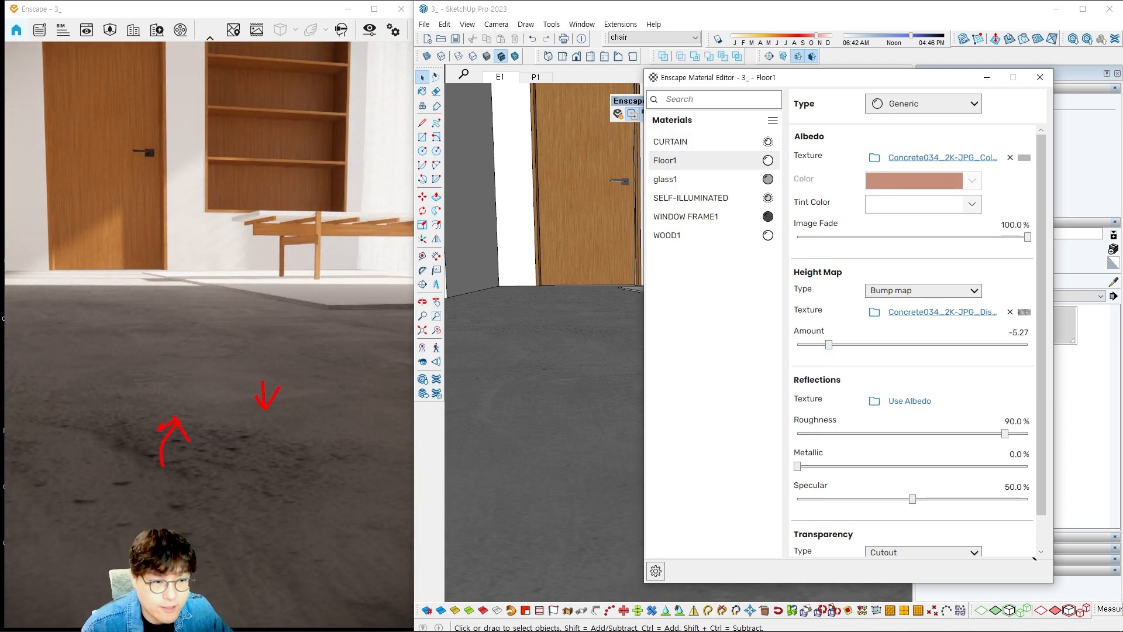
{"action": "key", "text": "Escape"}
{"action": "left_click_drag", "start_coordinate": [828, 345], "coordinate": [796, 345]}
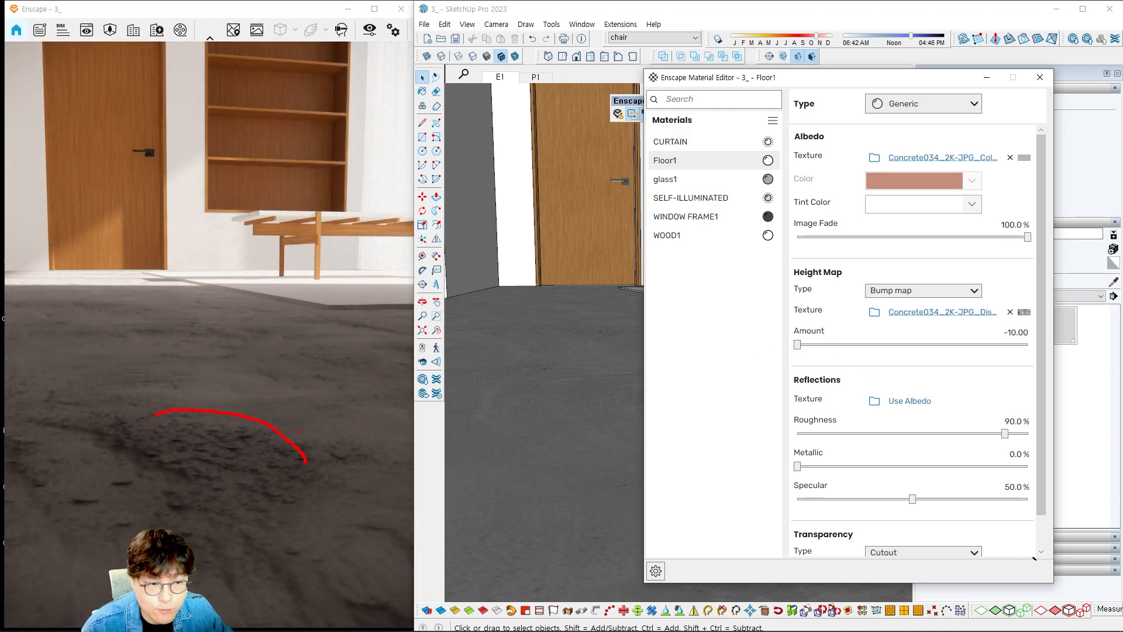
{"action": "key", "text": "Escape"}
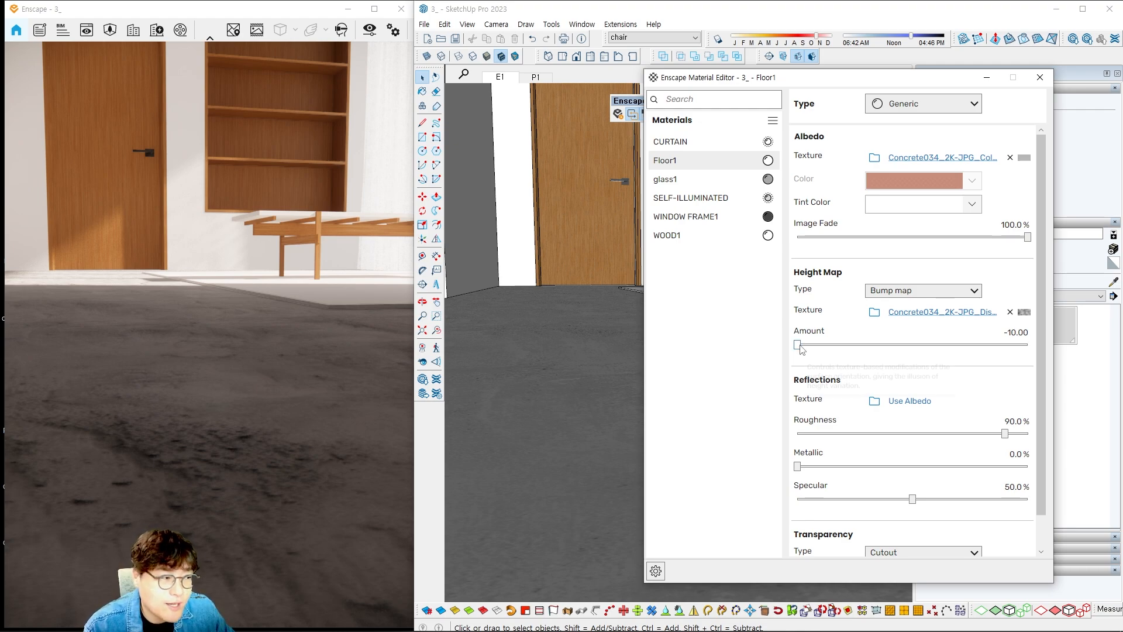
Set Floor1's bump Amount to 5.80 and check the floor surface from another angle.
{"action": "left_click_drag", "start_coordinate": [798, 344], "coordinate": [1005, 349]}
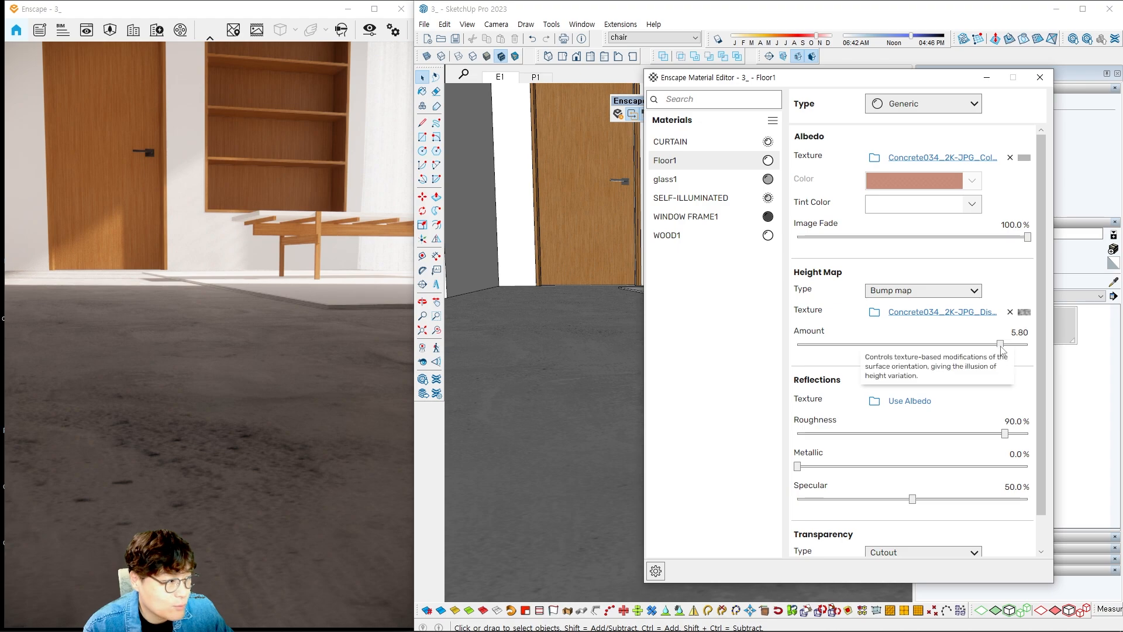
{"action": "mouse_move", "coordinate": [546, 426]}
{"action": "middle_mouse_down"}
{"action": "mouse_move", "coordinate": [506, 464]}
{"action": "mouse_move", "coordinate": [550, 407]}
{"action": "mouse_move", "coordinate": [542, 458]}
{"action": "mouse_move", "coordinate": [564, 431]}
{"action": "mouse_move", "coordinate": [561, 448]}
{"action": "mouse_move", "coordinate": [558, 314]}
{"action": "mouse_move", "coordinate": [602, 306]}
{"action": "mouse_move", "coordinate": [561, 356]}
{"action": "mouse_move", "coordinate": [571, 396]}
{"action": "mouse_move", "coordinate": [553, 381]}
{"action": "mouse_move", "coordinate": [531, 396]}
{"action": "mouse_move", "coordinate": [548, 357]}
{"action": "mouse_move", "coordinate": [562, 352]}
{"action": "mouse_move", "coordinate": [552, 376]}
{"action": "mouse_move", "coordinate": [541, 370]}
{"action": "mouse_move", "coordinate": [550, 388]}
{"action": "mouse_move", "coordinate": [491, 413]}
{"action": "mouse_move", "coordinate": [464, 346]}
{"action": "mouse_move", "coordinate": [544, 444]}
{"action": "middle_mouse_up"}
{"action": "scroll", "coordinate": [566, 416], "scroll_direction": "down", "scroll_amount": 2, "text": "shift"}
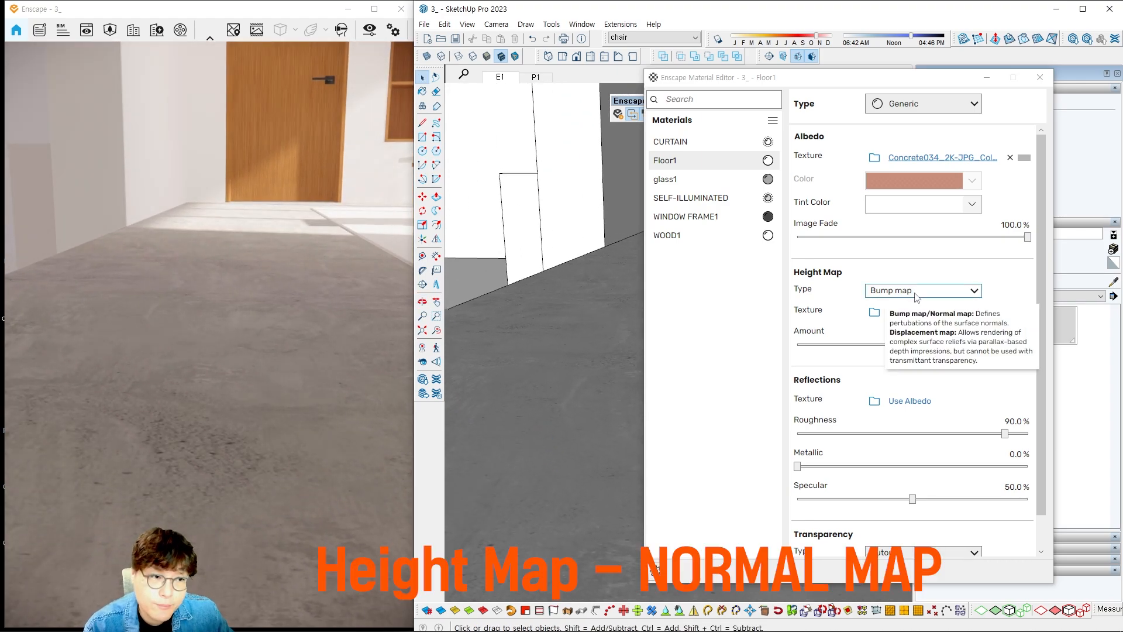
Change Floor1's Height Map type to Normal map while keeping the displacement image as its texture.
{"action": "left_click", "coordinate": [916, 293]}
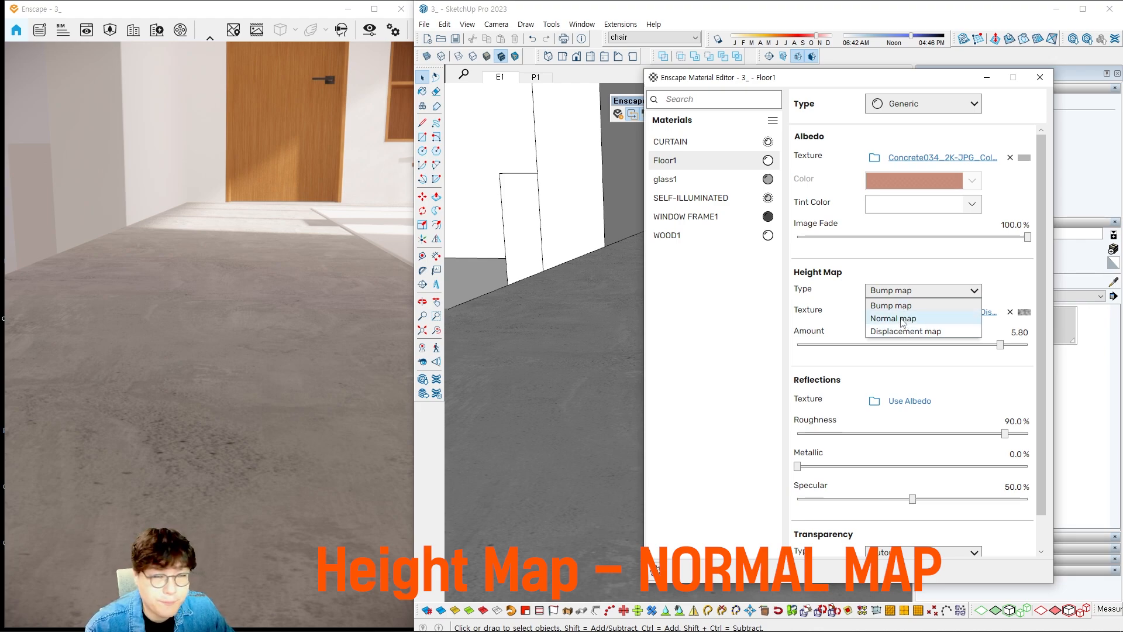
{"action": "left_click", "coordinate": [901, 318]}
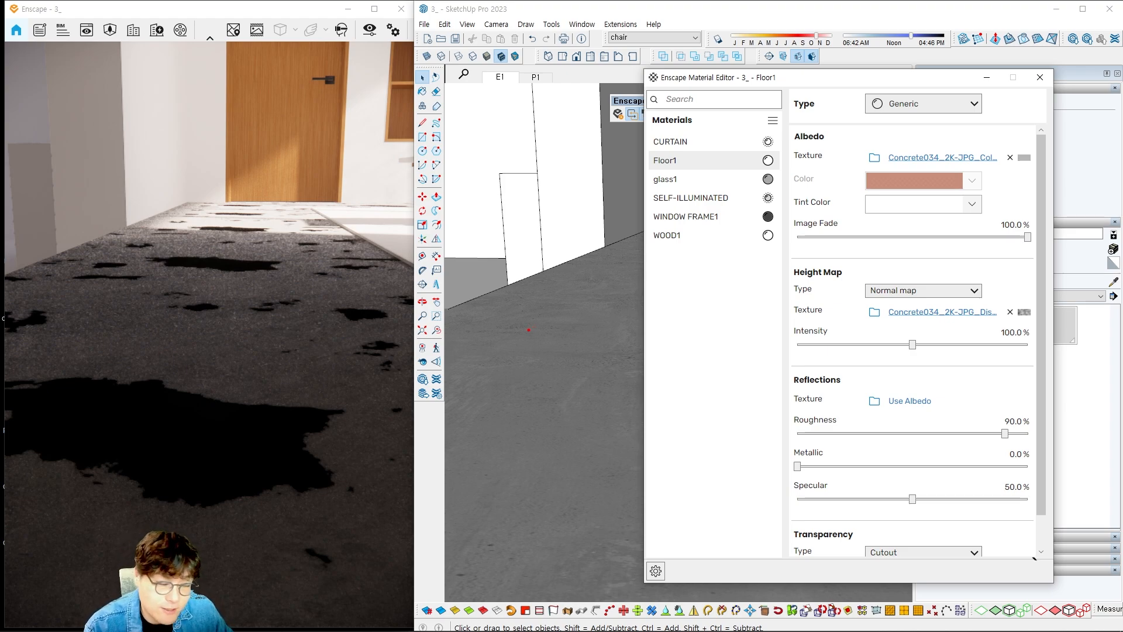
{"action": "left_click_drag", "start_coordinate": [855, 282], "coordinate": [989, 297], "text": "ctrl"}
{"action": "mouse_move", "coordinate": [948, 321]}
{"action": "left_mouse_down"}
{"action": "mouse_move", "coordinate": [908, 322]}
{"action": "mouse_move", "coordinate": [939, 322]}
{"action": "left_mouse_up"}
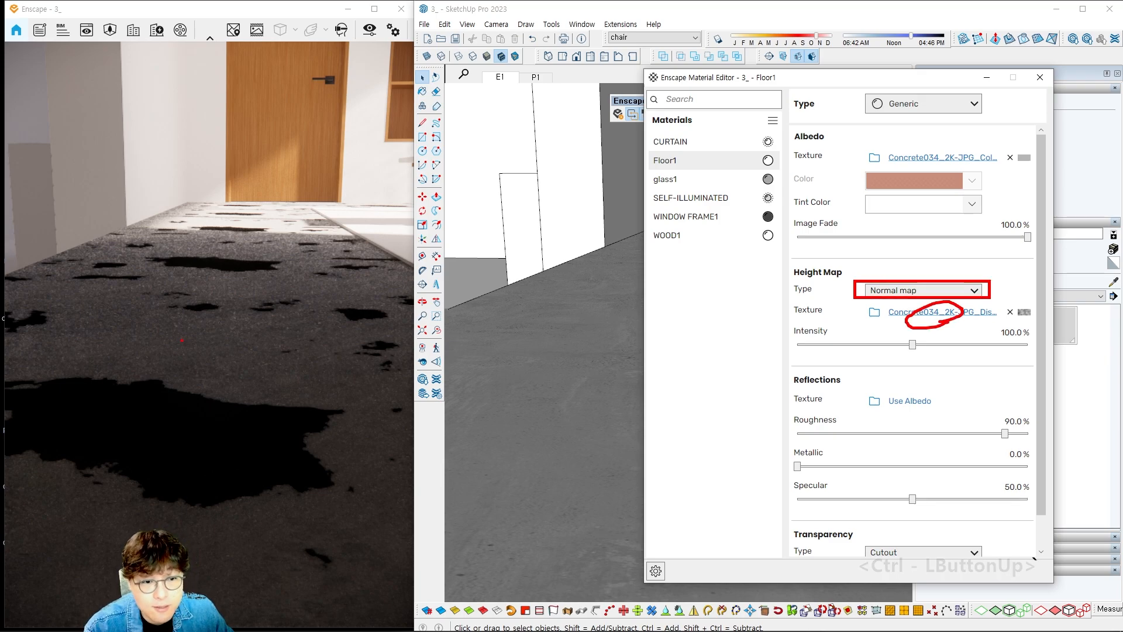
{"action": "mouse_move", "coordinate": [266, 337]}
{"action": "left_mouse_down"}
{"action": "mouse_move", "coordinate": [255, 402]}
{"action": "mouse_move", "coordinate": [196, 424]}
{"action": "left_mouse_up"}
{"action": "left_click_drag", "start_coordinate": [248, 335], "coordinate": [141, 449]}
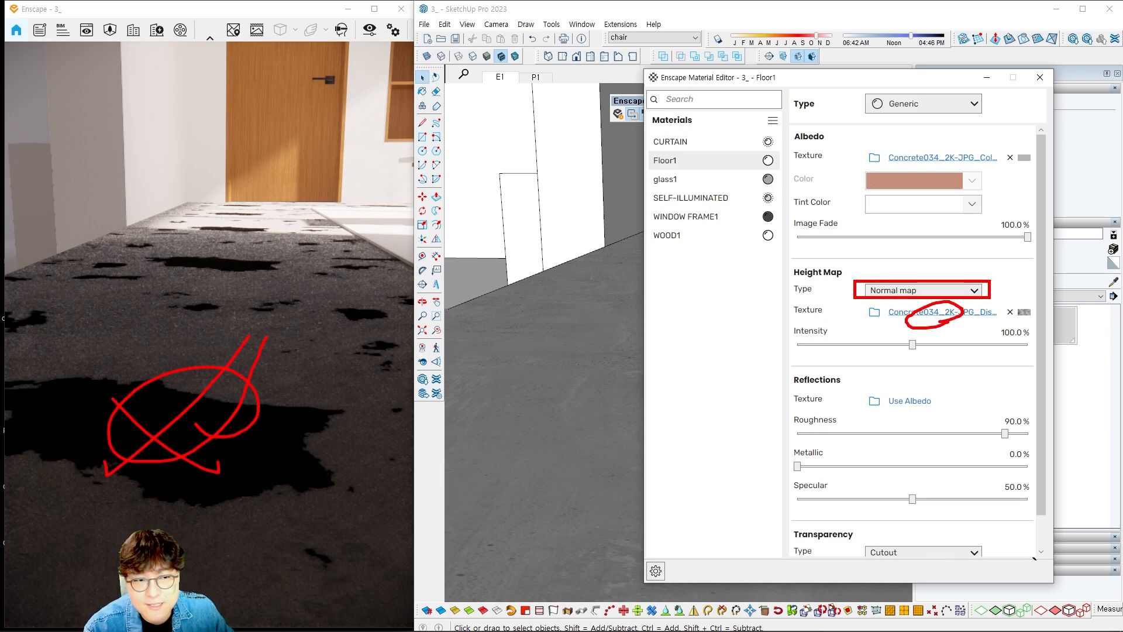
{"action": "left_click_drag", "start_coordinate": [281, 208], "coordinate": [189, 310]}
{"action": "key", "text": "Escape"}
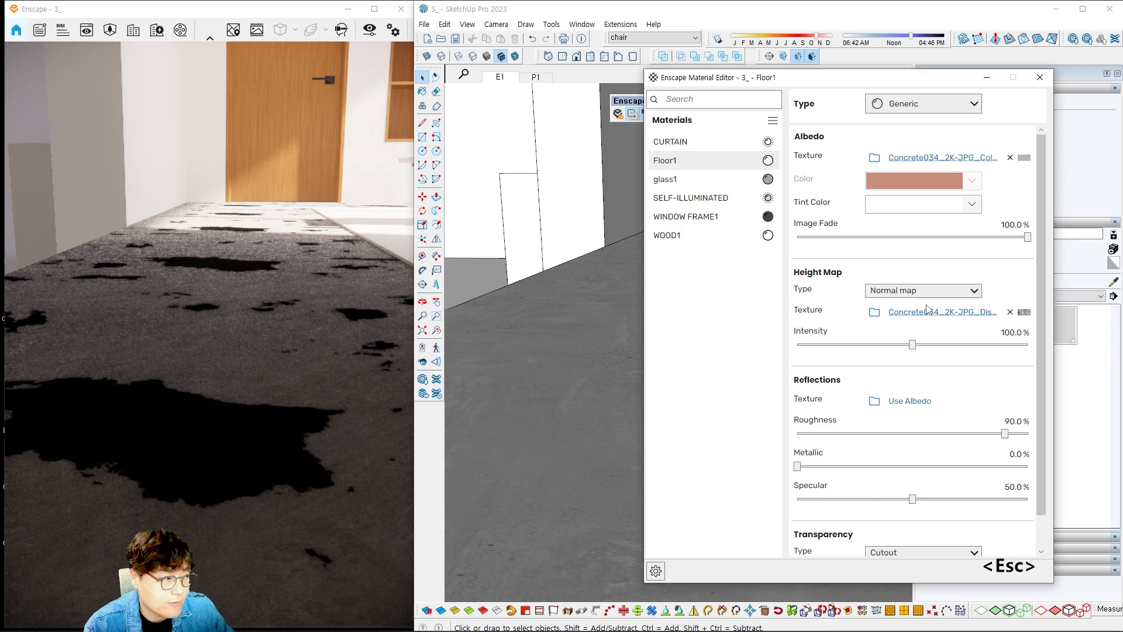
Remove the displacement image from Floor1's height map and set the empty height map's type to Normal map.
{"action": "mouse_move", "coordinate": [1016, 318]}
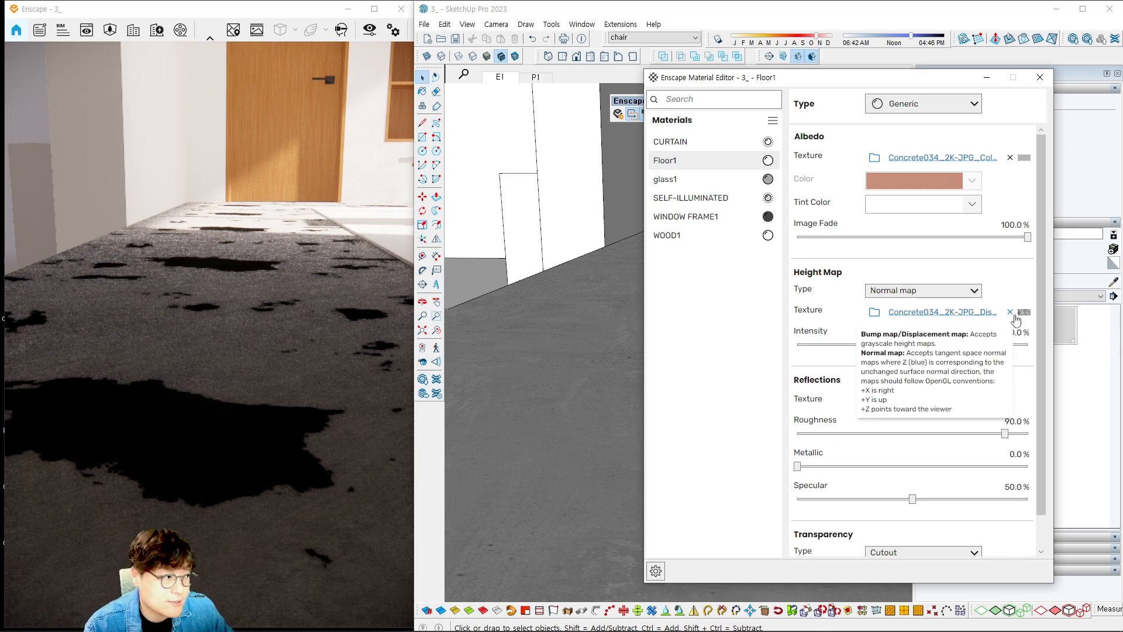
{"action": "left_click", "coordinate": [1010, 312]}
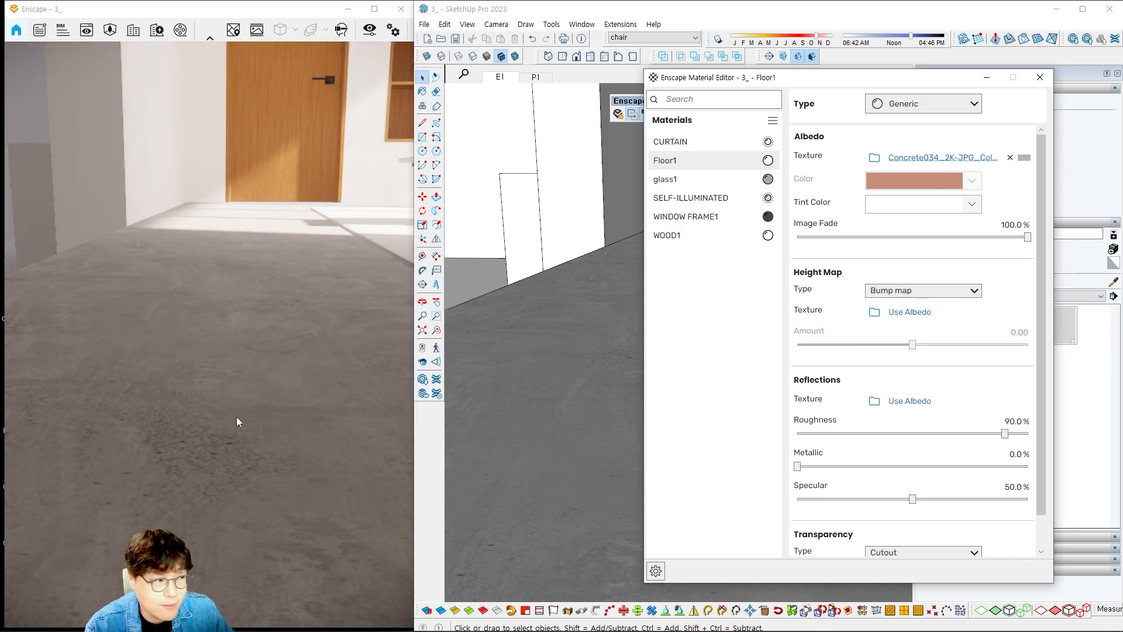
{"action": "left_click", "coordinate": [912, 290]}
{"action": "left_click", "coordinate": [901, 315]}
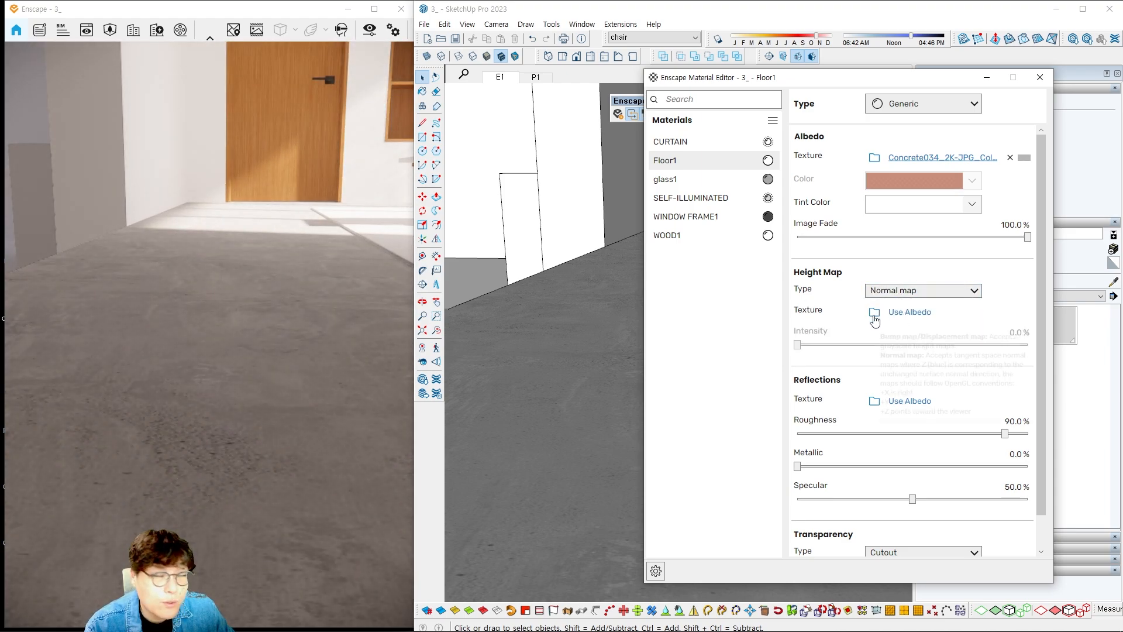
Load Concrete034_2K-JPG_NormalGL.jpg as the texture of Floor1's normal map.
{"action": "left_click", "coordinate": [874, 315]}
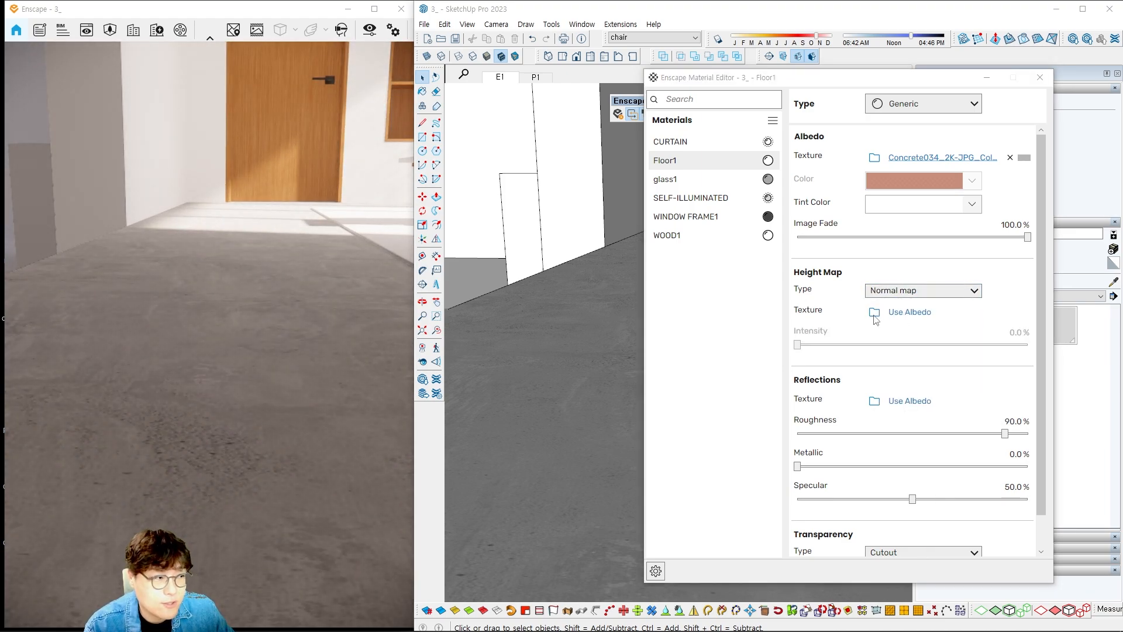
{"action": "scroll", "coordinate": [723, 220], "scroll_direction": "down", "scroll_amount": 3}
{"action": "scroll", "coordinate": [723, 219], "scroll_direction": "up", "scroll_amount": 2}
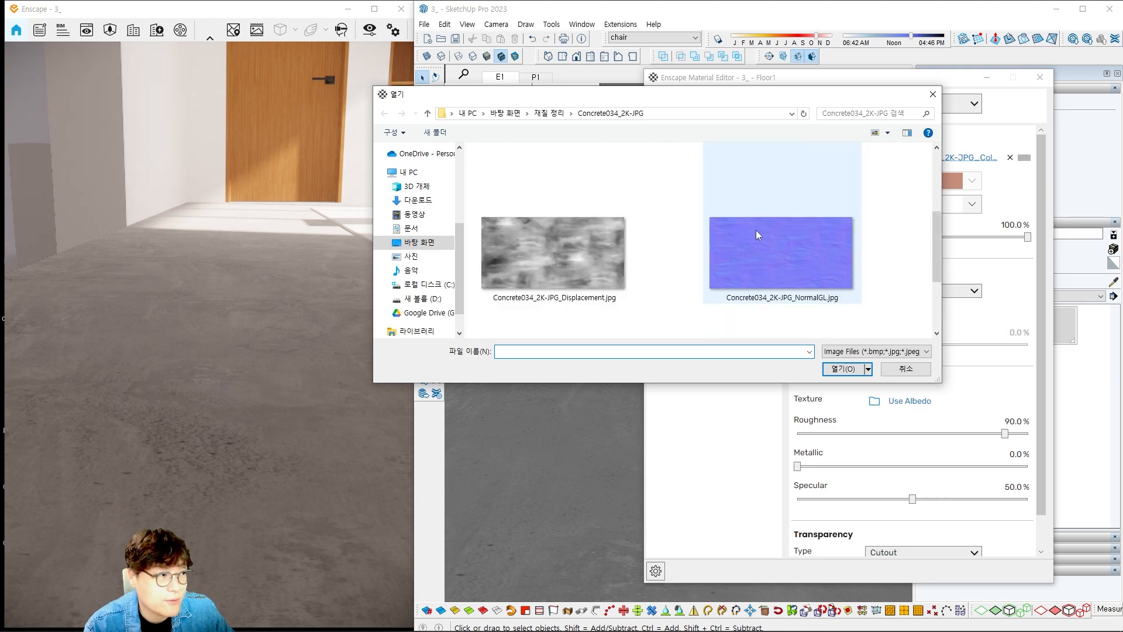
{"action": "left_click", "coordinate": [780, 251]}
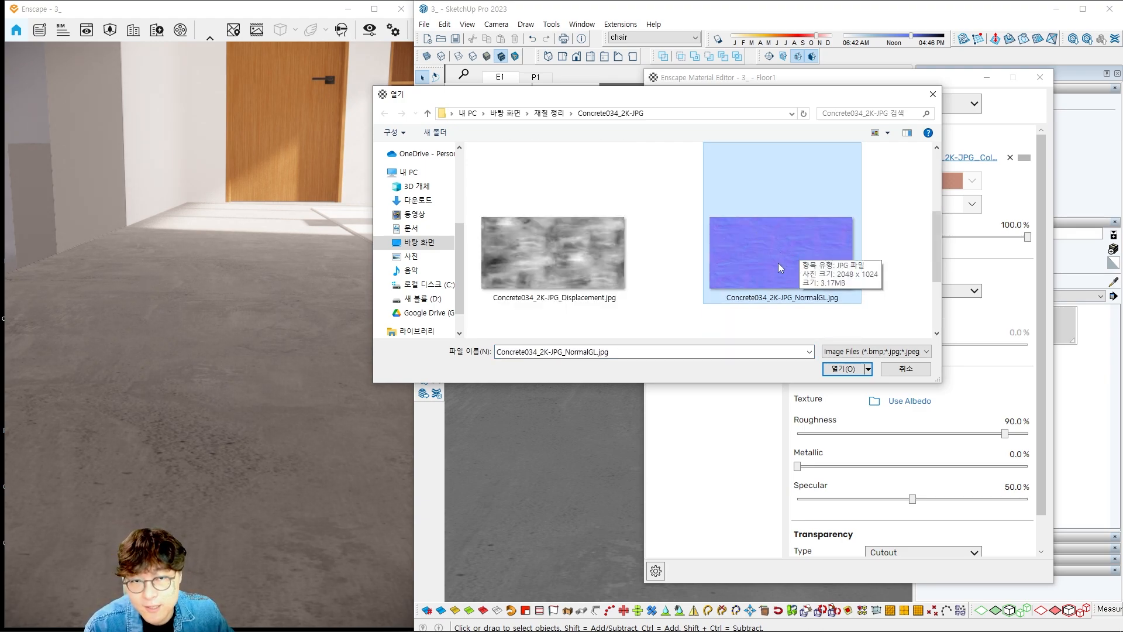
{"action": "left_click", "coordinate": [843, 367]}
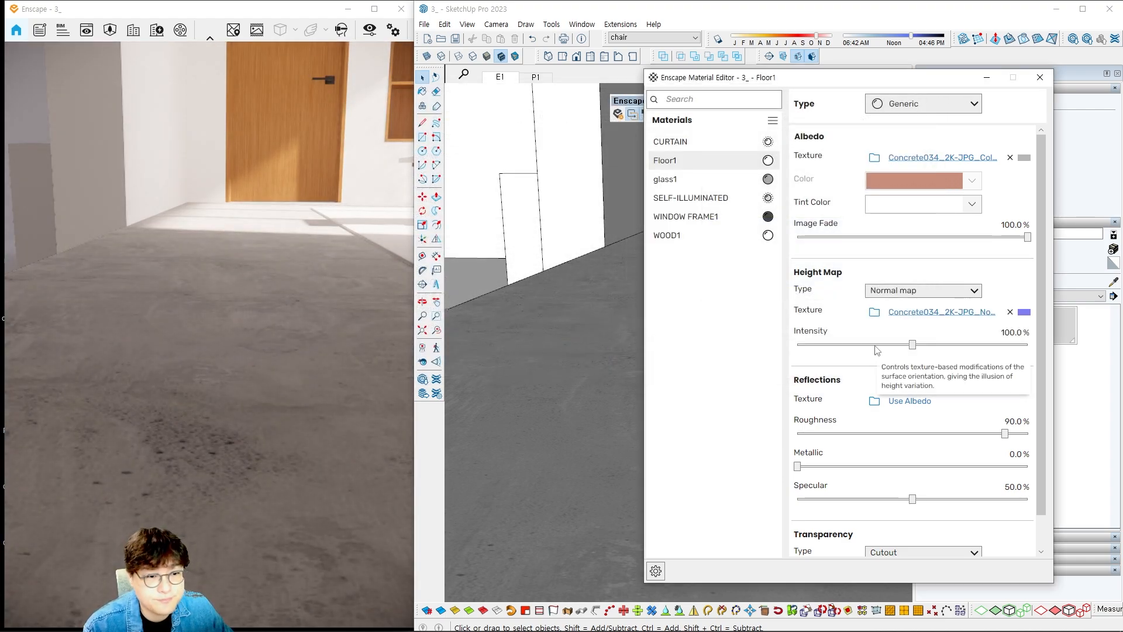
Examine the normal-mapped floor from a closer, lower angle and review the available height map types.
{"action": "middle_click_drag", "start_coordinate": [572, 427], "coordinate": [550, 431], "text": "shift"}
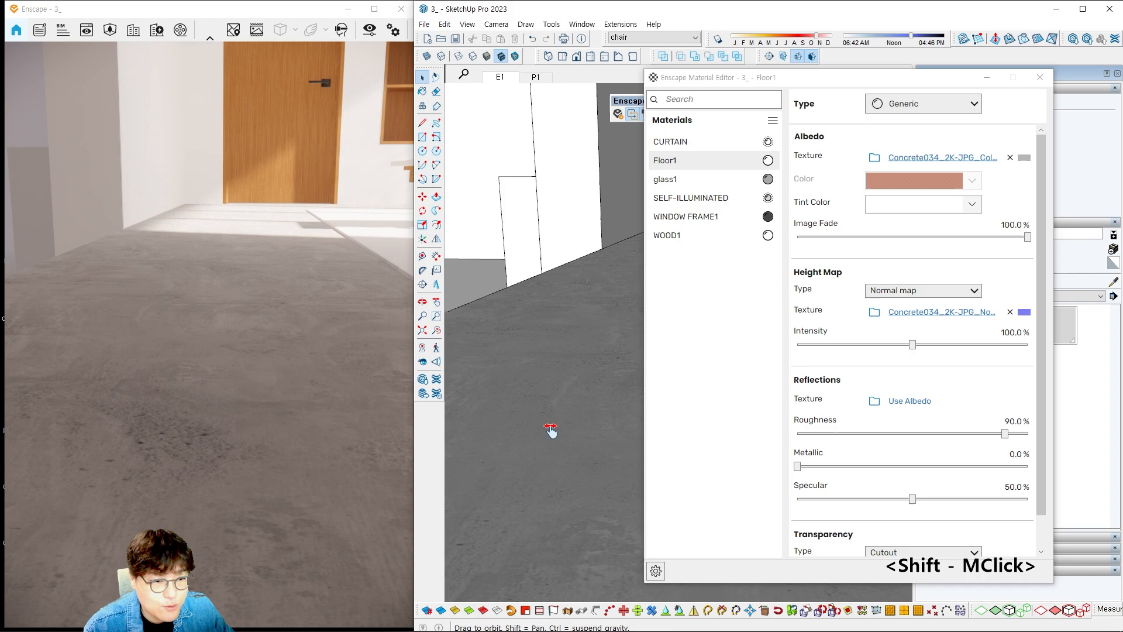
{"action": "mouse_move", "coordinate": [562, 389]}
{"action": "middle_mouse_down", "text": "shift"}
{"action": "mouse_move", "coordinate": [554, 371]}
{"action": "mouse_move", "coordinate": [554, 409]}
{"action": "mouse_move", "coordinate": [536, 440]}
{"action": "mouse_move", "coordinate": [547, 421]}
{"action": "mouse_move", "coordinate": [532, 412]}
{"action": "middle_mouse_up", "text": "shift"}
{"action": "scroll", "coordinate": [584, 383], "scroll_direction": "up", "scroll_amount": 1}
{"action": "middle_click_drag", "start_coordinate": [565, 417], "coordinate": [562, 419], "text": "shift"}
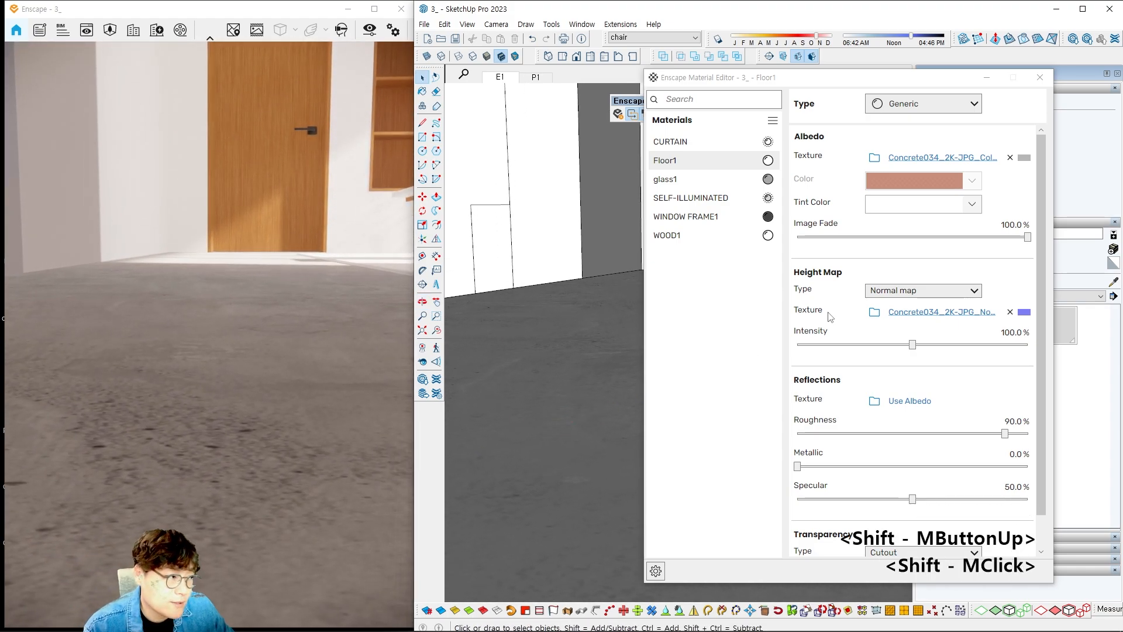
{"action": "left_click", "coordinate": [910, 291]}
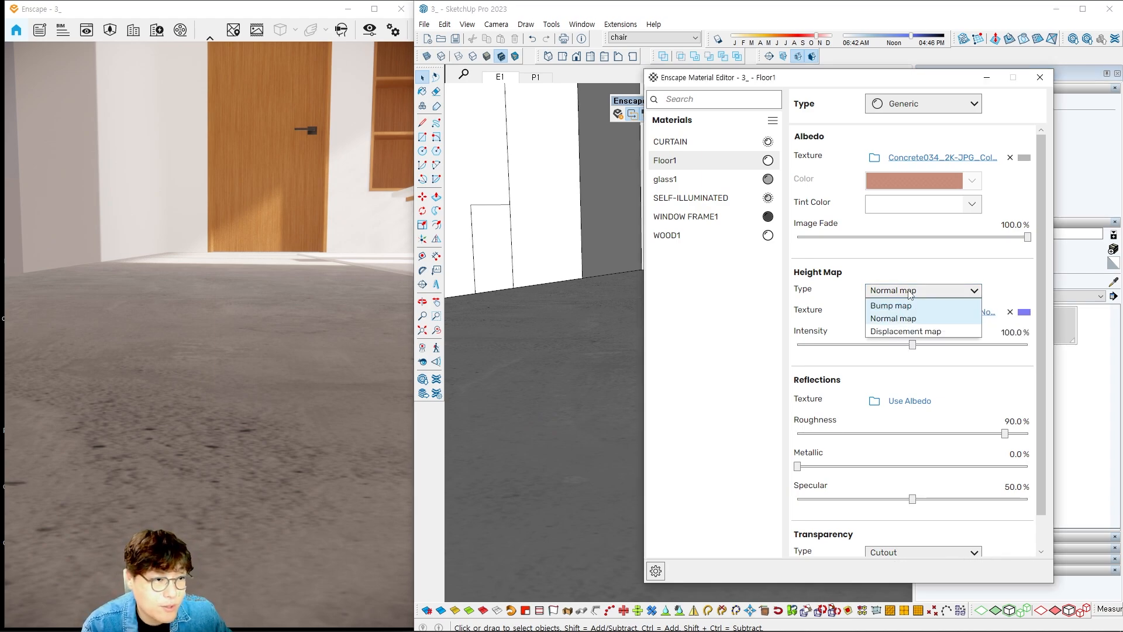
{"action": "left_click", "coordinate": [910, 292]}
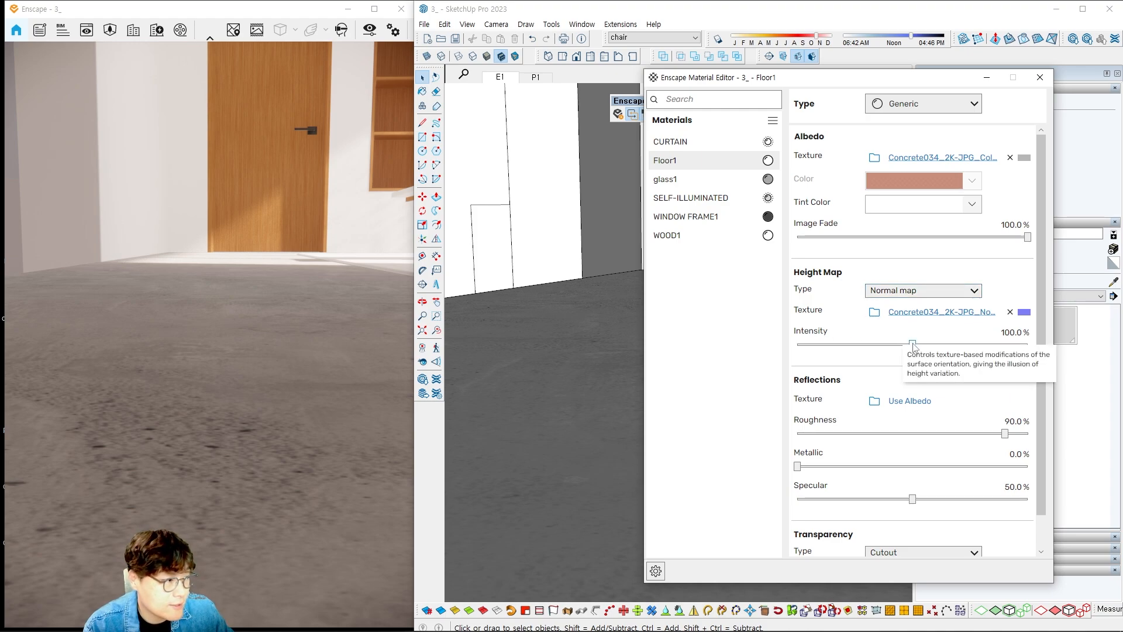
Try Floor1's normal map Intensity at the maximum of 200.0% and at 108.6% to compare the surface relief.
{"action": "left_click_drag", "start_coordinate": [913, 344], "coordinate": [1030, 338]}
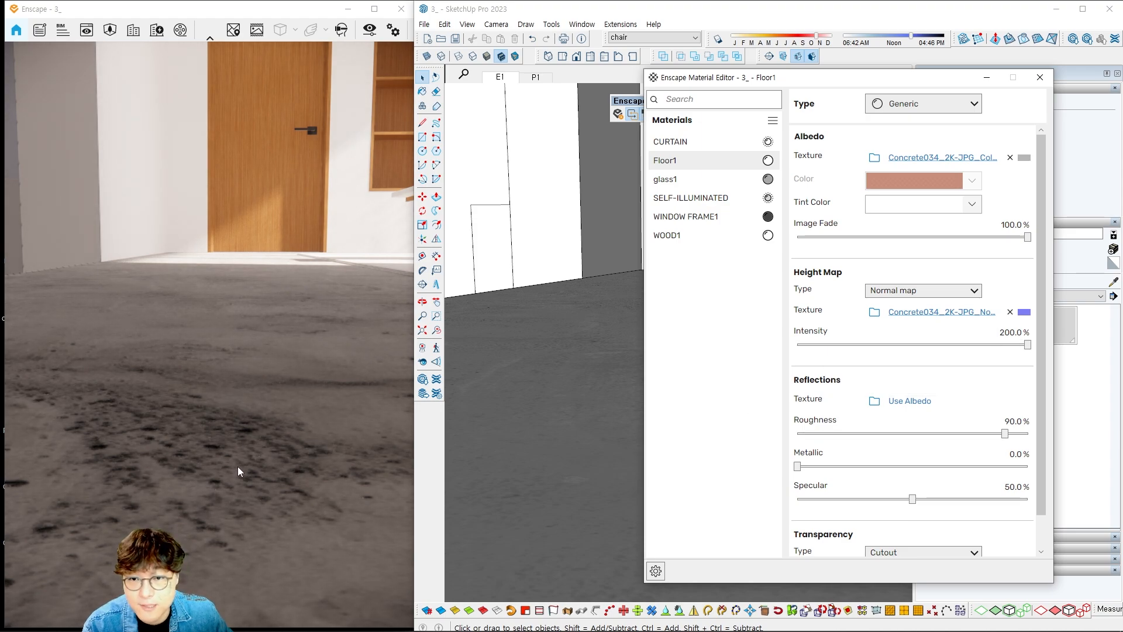
{"action": "left_click_drag", "start_coordinate": [137, 400], "coordinate": [307, 448]}
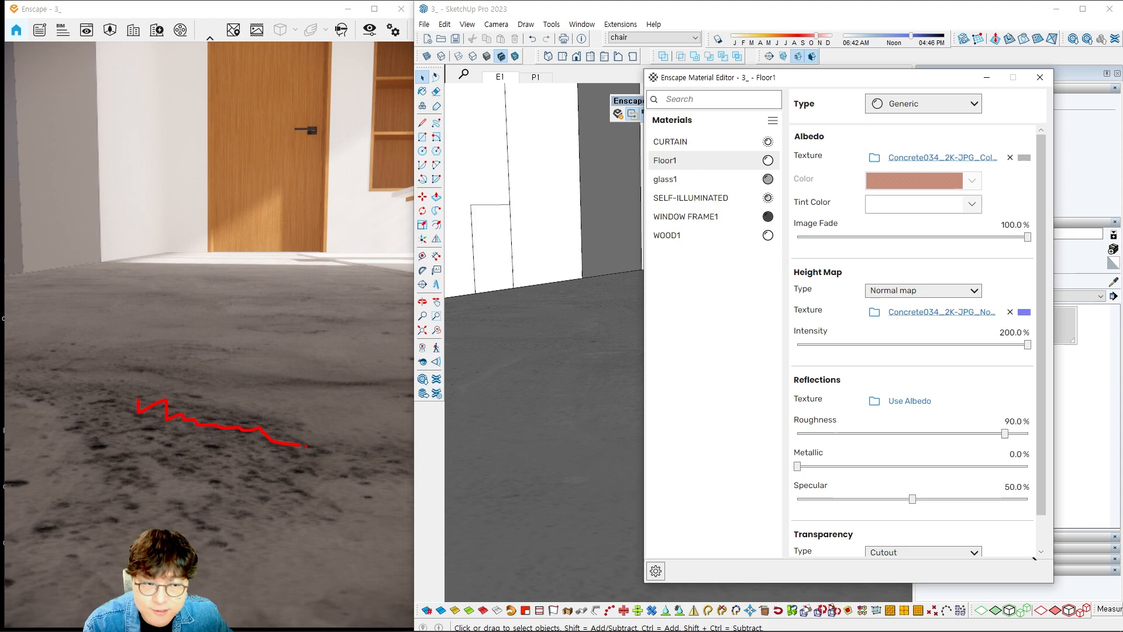
{"action": "key", "text": "Escape"}
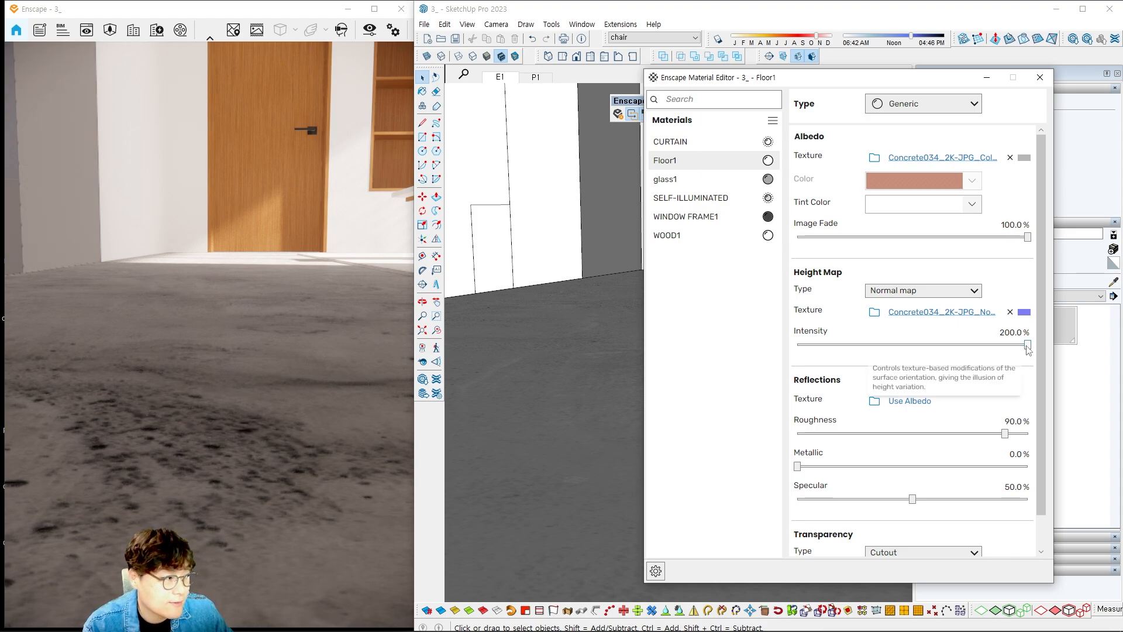
{"action": "left_click_drag", "start_coordinate": [1028, 345], "coordinate": [923, 347]}
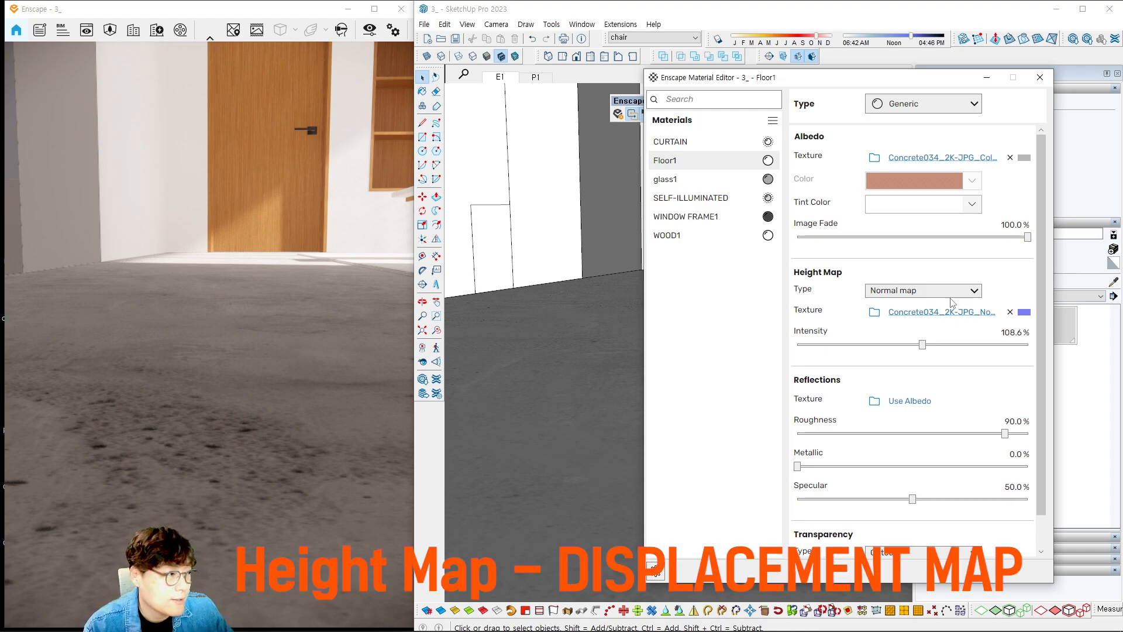
Remove the normal image from Floor1's height map and set the type to Displacement map.
{"action": "left_click", "coordinate": [1010, 312]}
{"action": "left_click", "coordinate": [936, 290]}
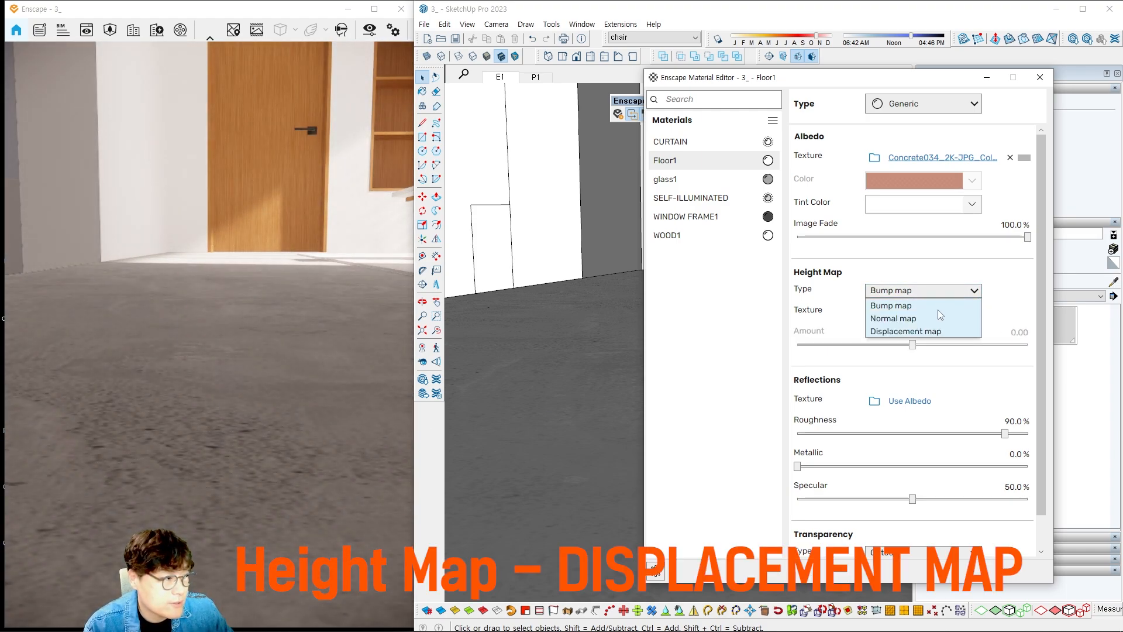
{"action": "left_click", "coordinate": [918, 331]}
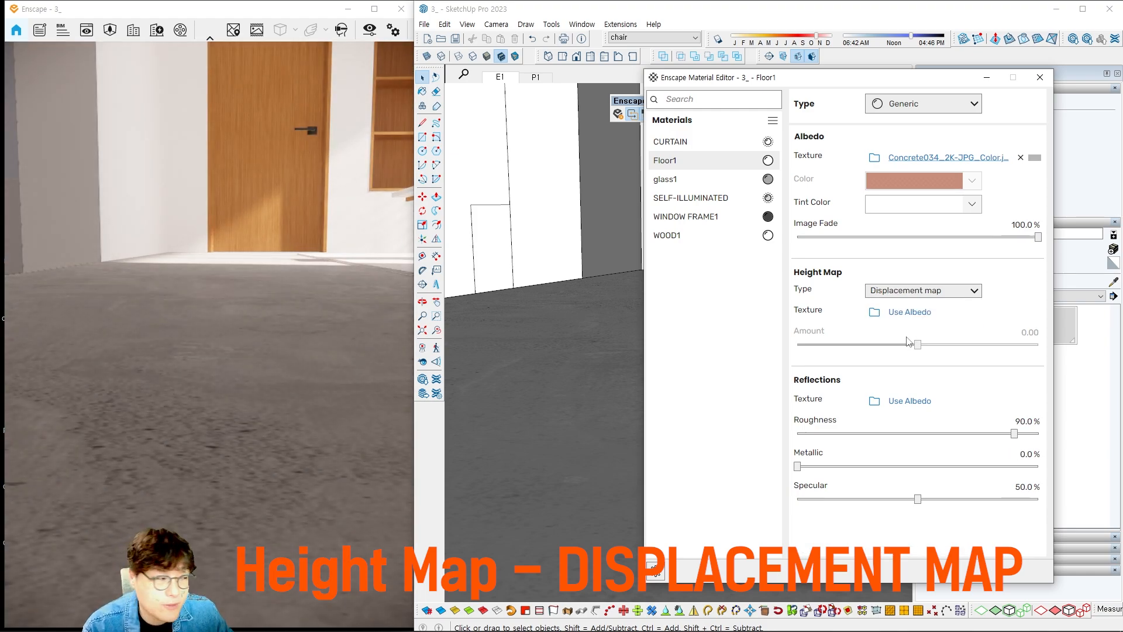
{"action": "left_click_drag", "start_coordinate": [862, 284], "coordinate": [992, 302], "text": "ctrl"}
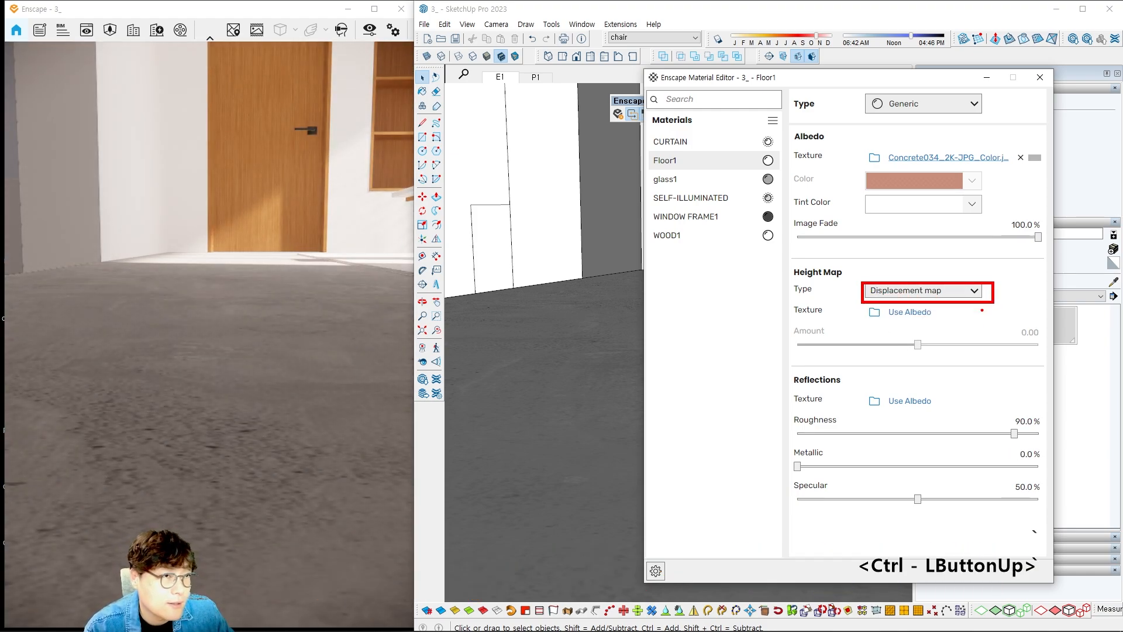
{"action": "left_click_drag", "start_coordinate": [606, 372], "coordinate": [642, 379]}
{"action": "left_click_drag", "start_coordinate": [643, 391], "coordinate": [664, 407]}
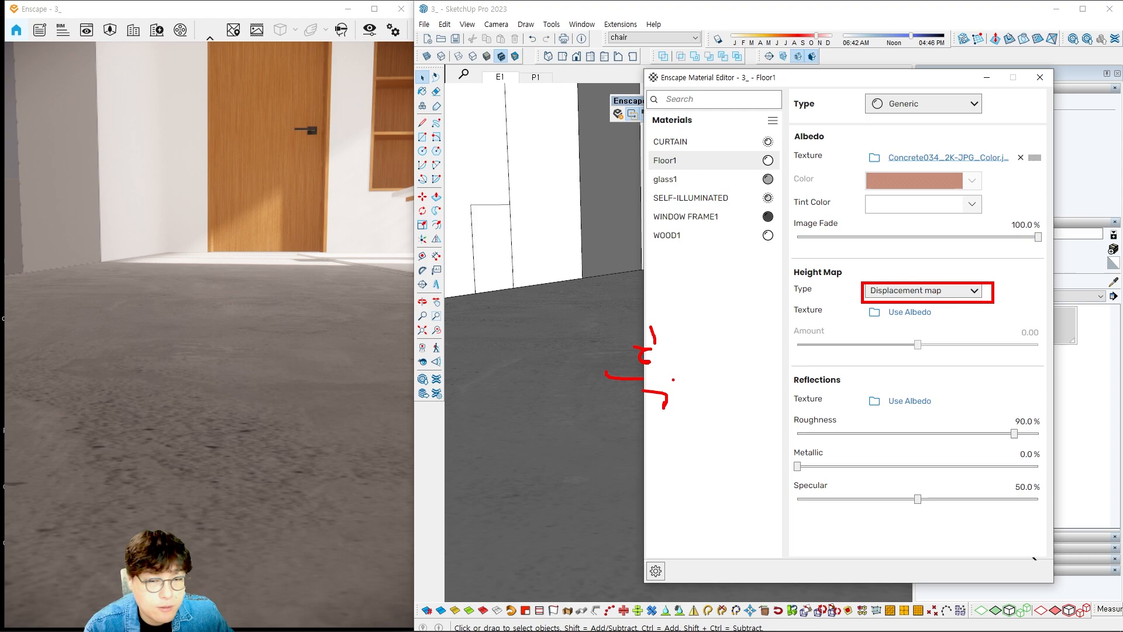
{"action": "left_click_drag", "start_coordinate": [676, 354], "coordinate": [677, 369]}
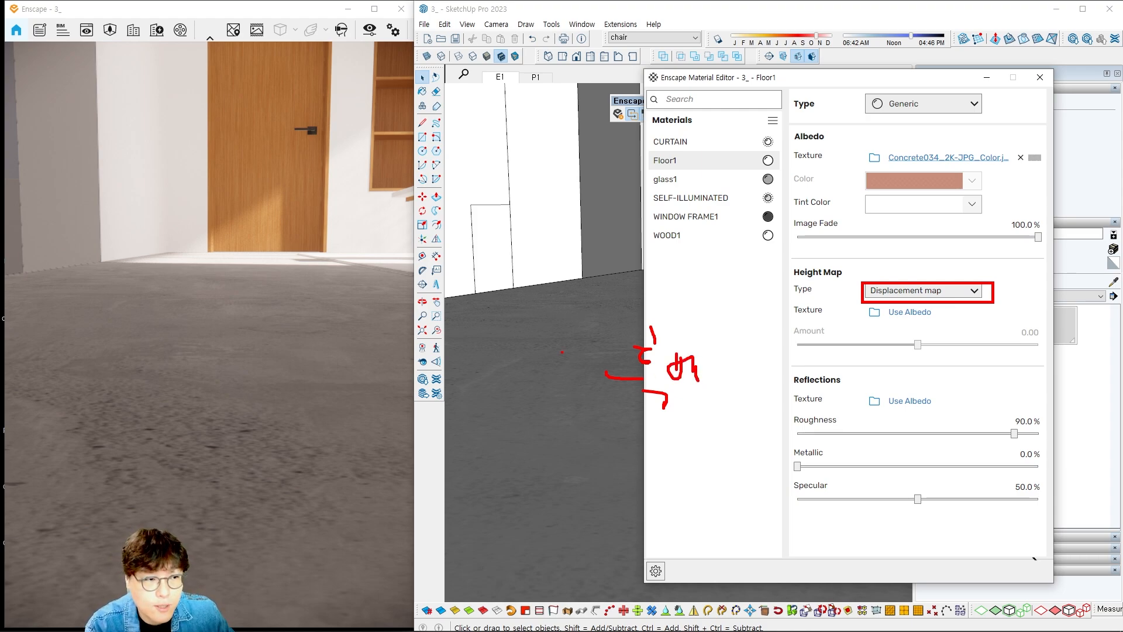
{"action": "mouse_move", "coordinate": [278, 400]}
{"action": "left_mouse_down"}
{"action": "mouse_move", "coordinate": [240, 314]}
{"action": "mouse_move", "coordinate": [255, 429]}
{"action": "left_mouse_up"}
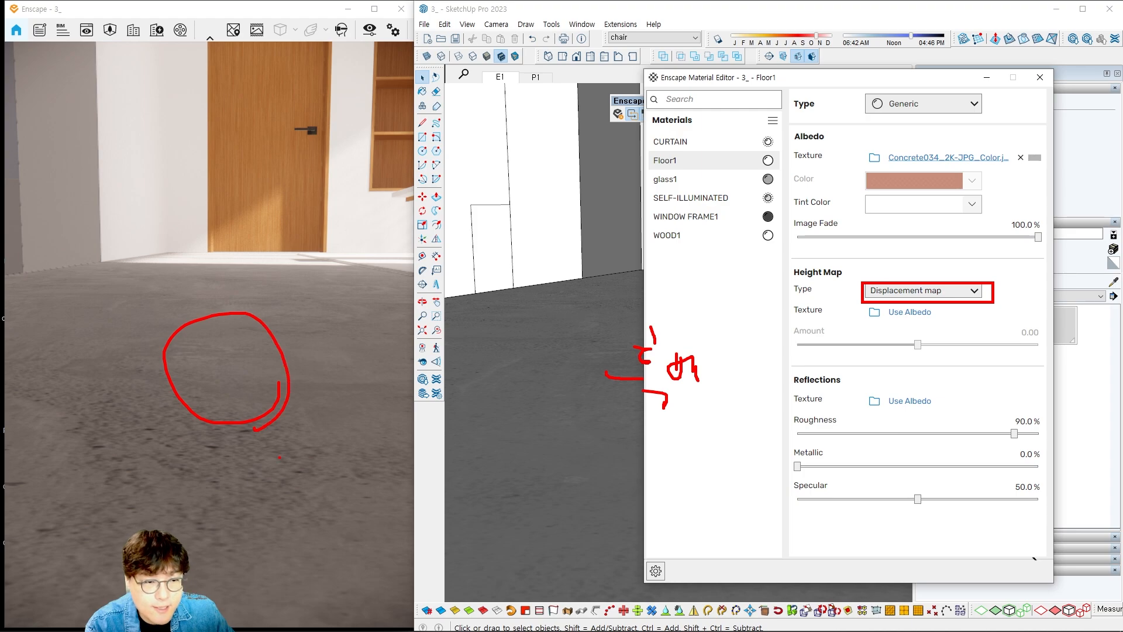
{"action": "mouse_move", "coordinate": [233, 506]}
{"action": "left_mouse_down"}
{"action": "mouse_move", "coordinate": [246, 449]}
{"action": "mouse_move", "coordinate": [273, 449]}
{"action": "mouse_move", "coordinate": [328, 456]}
{"action": "mouse_move", "coordinate": [334, 518]}
{"action": "left_mouse_up"}
{"action": "left_click_drag", "start_coordinate": [320, 480], "coordinate": [330, 462]}
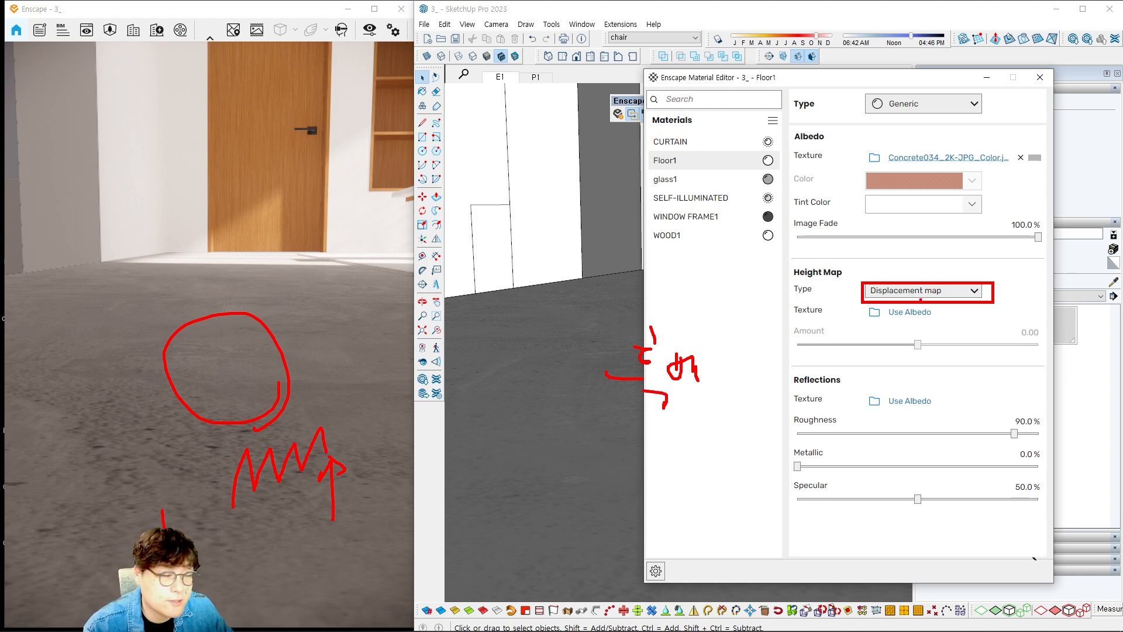
{"action": "key", "text": "Escape"}
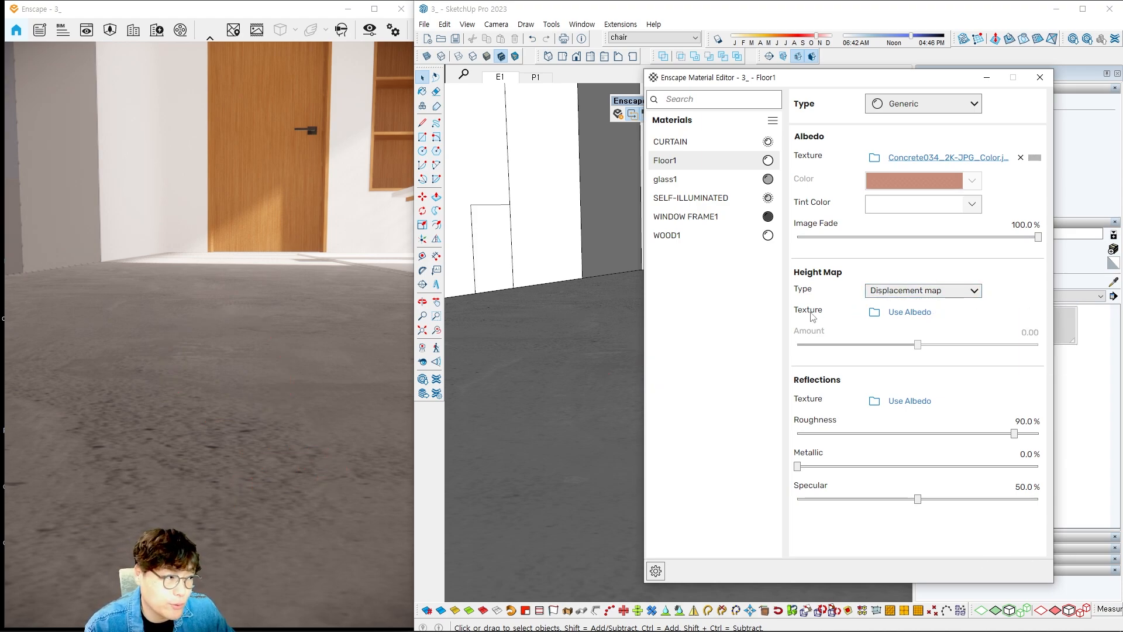
Load Concrete034_2K-JPG_Displacement.jpg as the texture of Floor1's displacement map.
{"action": "left_click", "coordinate": [882, 317]}
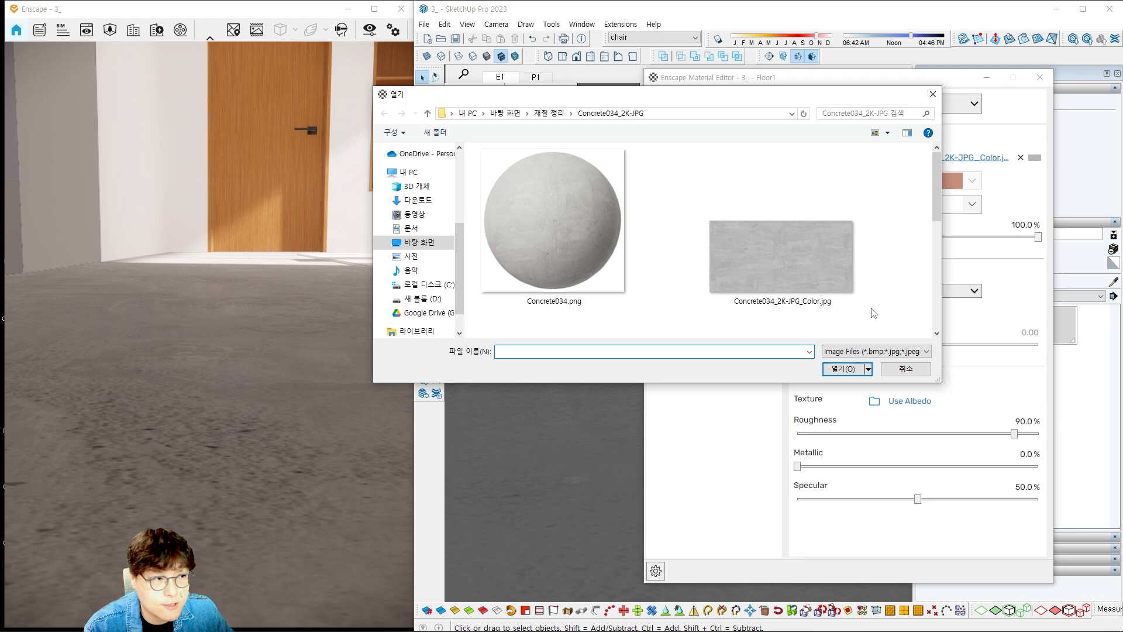
{"action": "scroll", "coordinate": [689, 200], "scroll_direction": "down", "scroll_amount": 3}
{"action": "left_click", "coordinate": [573, 267]}
{"action": "scroll", "coordinate": [573, 262], "scroll_direction": "up", "scroll_amount": 1}
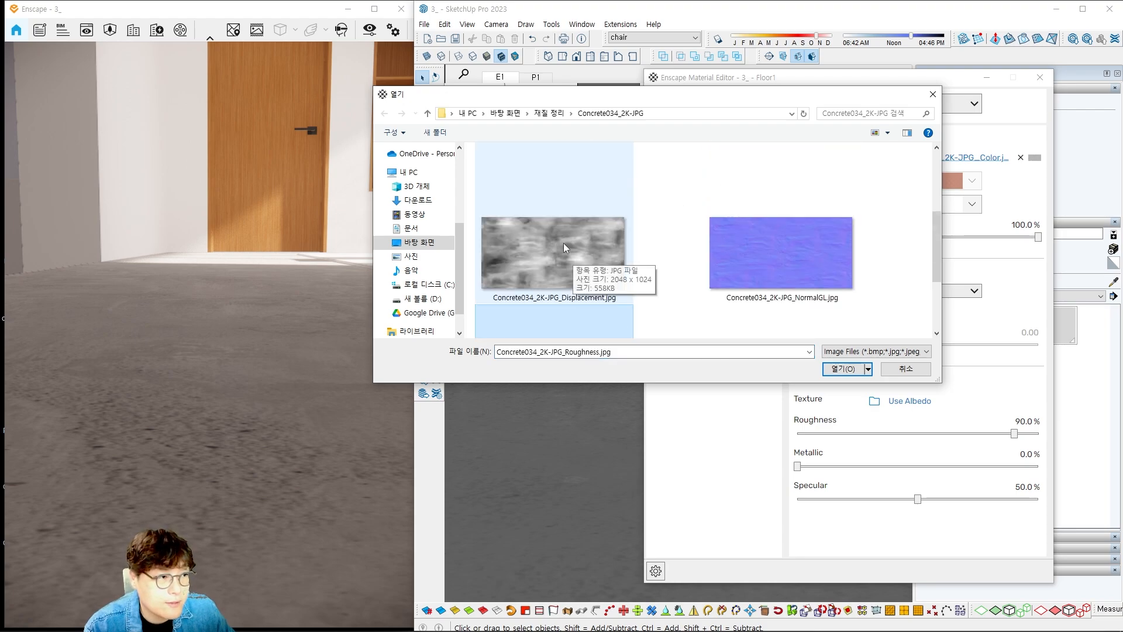
{"action": "left_click", "coordinate": [566, 259]}
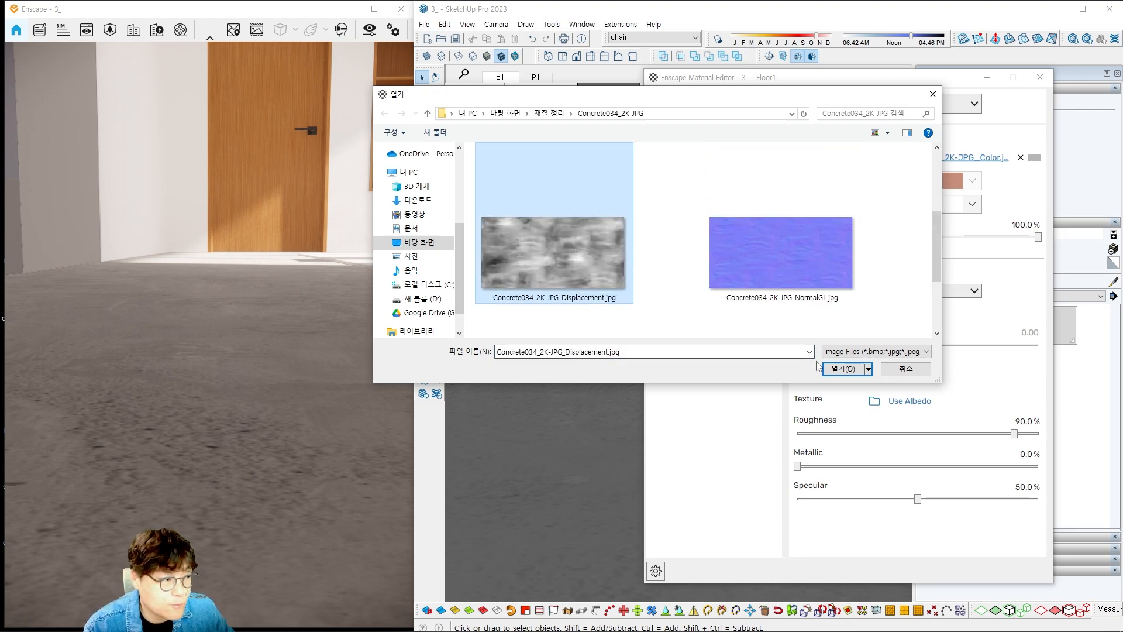
{"action": "left_click", "coordinate": [842, 368]}
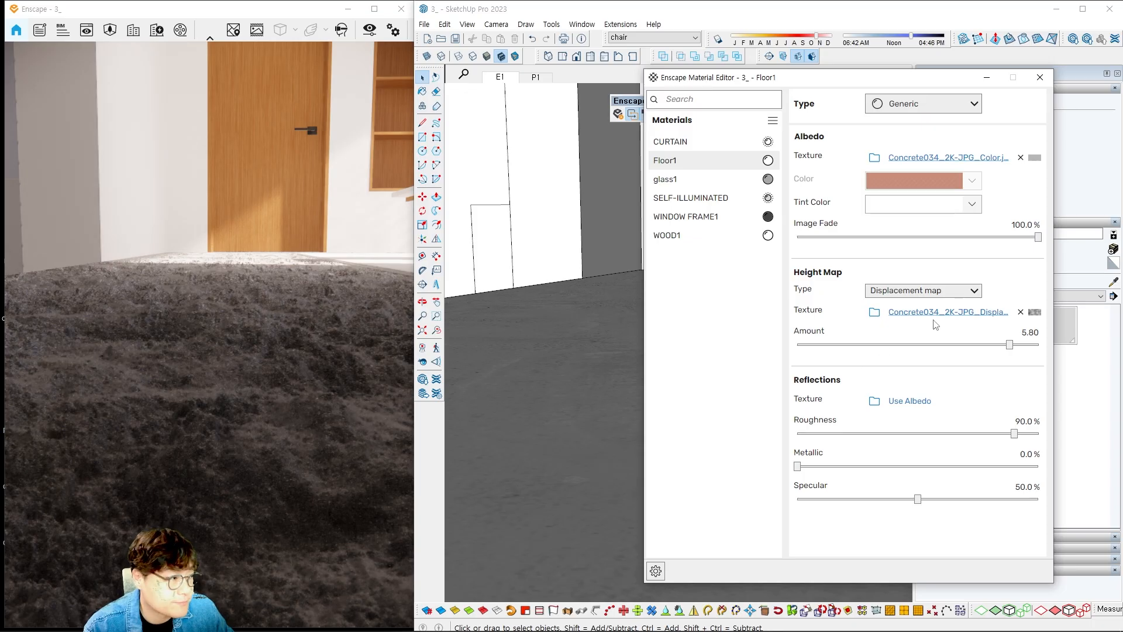
Try Floor1's displacement Amount at -5.81 and 7.64 to compare the inverted and raised relief.
{"action": "mouse_move", "coordinate": [1010, 348]}
{"action": "left_mouse_down"}
{"action": "mouse_move", "coordinate": [969, 348]}
{"action": "mouse_move", "coordinate": [1015, 350]}
{"action": "left_mouse_up"}
{"action": "left_click_drag", "start_coordinate": [1013, 345], "coordinate": [825, 348]}
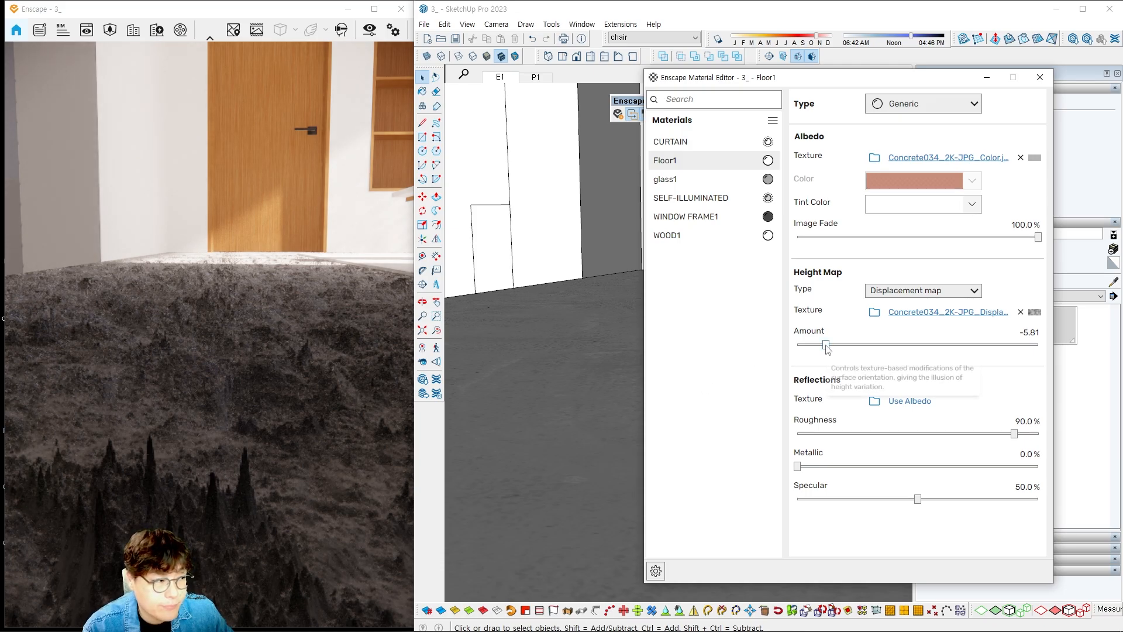
{"action": "left_click_drag", "start_coordinate": [827, 346], "coordinate": [1025, 347]}
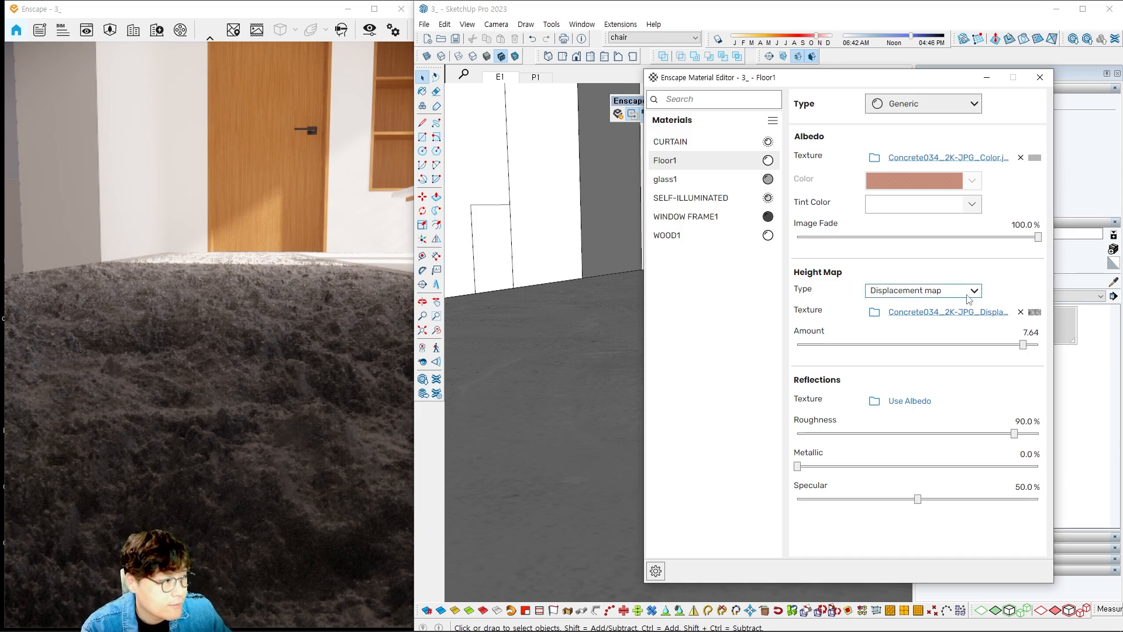
Switch Floor1's Height Map type to Bump map and remove the displacement image from it.
{"action": "left_click", "coordinate": [938, 292]}
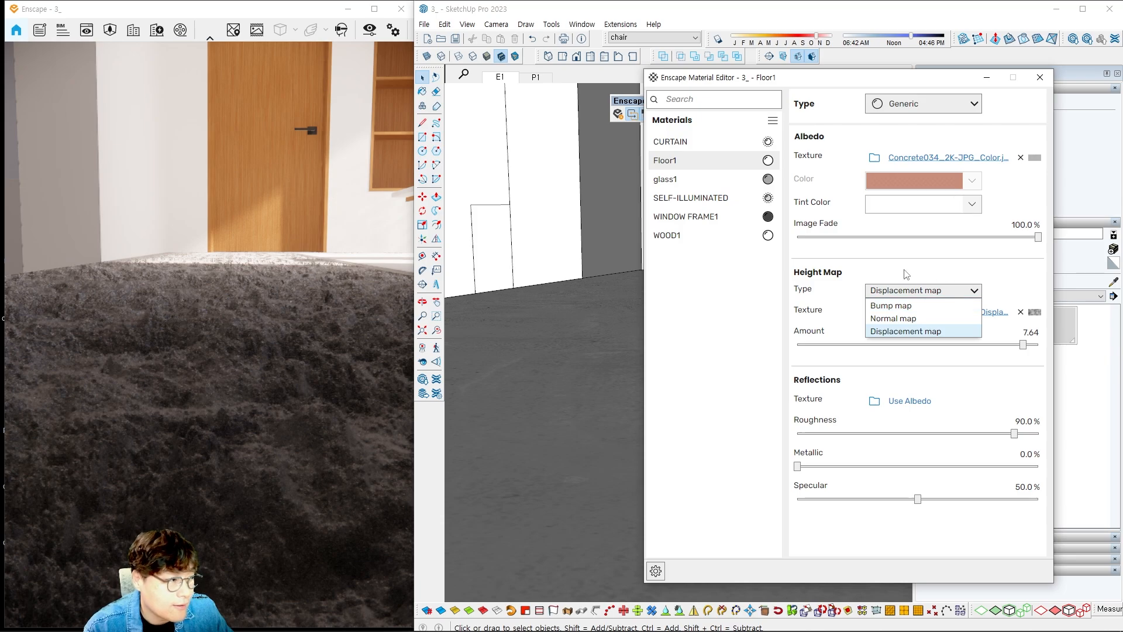
{"action": "left_click", "coordinate": [822, 276]}
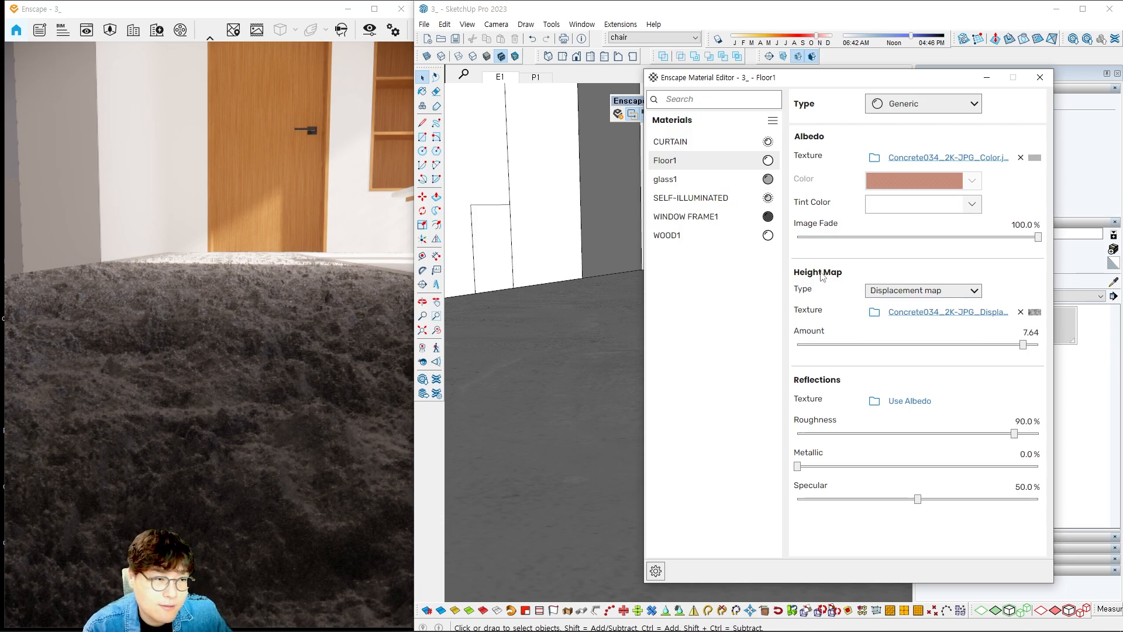
{"action": "left_click", "coordinate": [923, 292]}
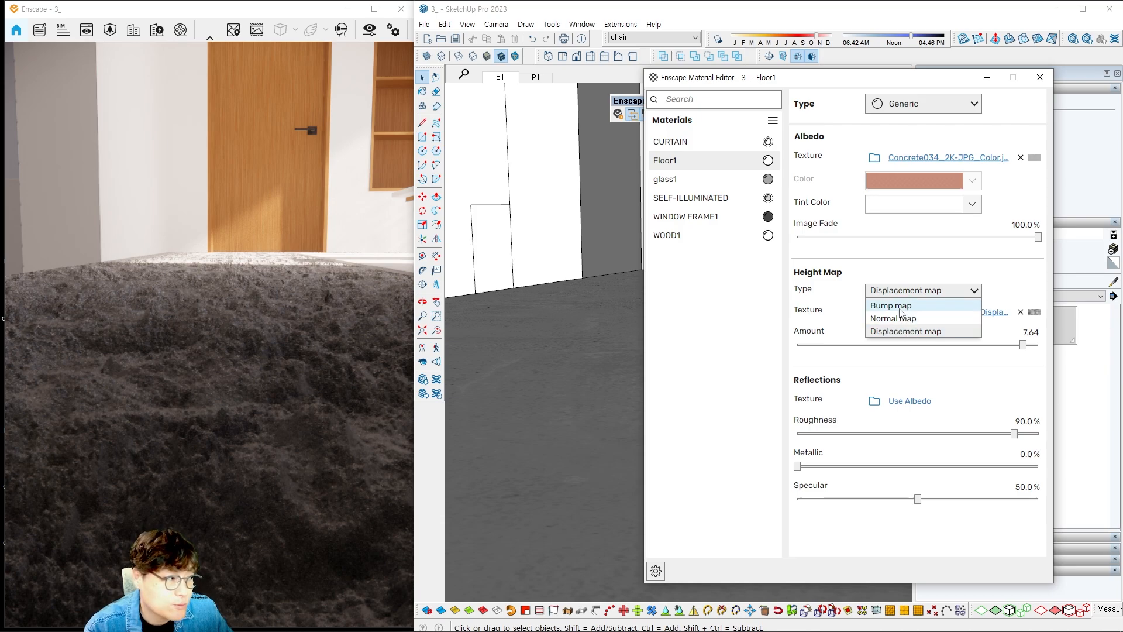
{"action": "left_click", "coordinate": [902, 306]}
{"action": "left_click", "coordinate": [1010, 311]}
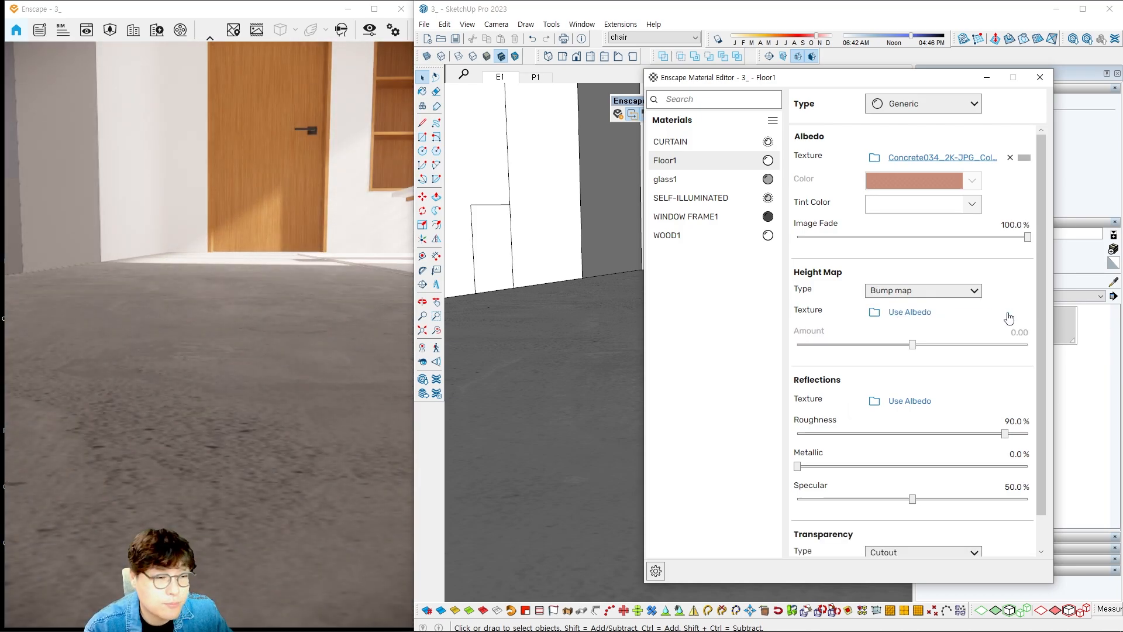
{"action": "left_click", "coordinate": [874, 312]}
{"action": "scroll", "coordinate": [593, 217], "scroll_direction": "down", "scroll_amount": 2}
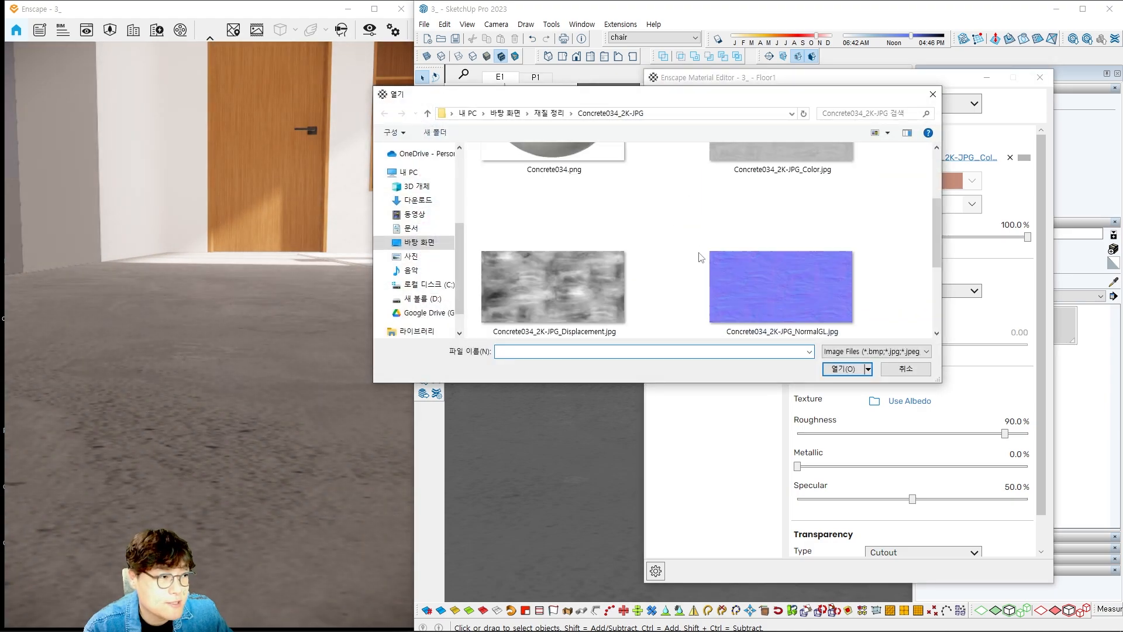
{"action": "left_click", "coordinate": [563, 271]}
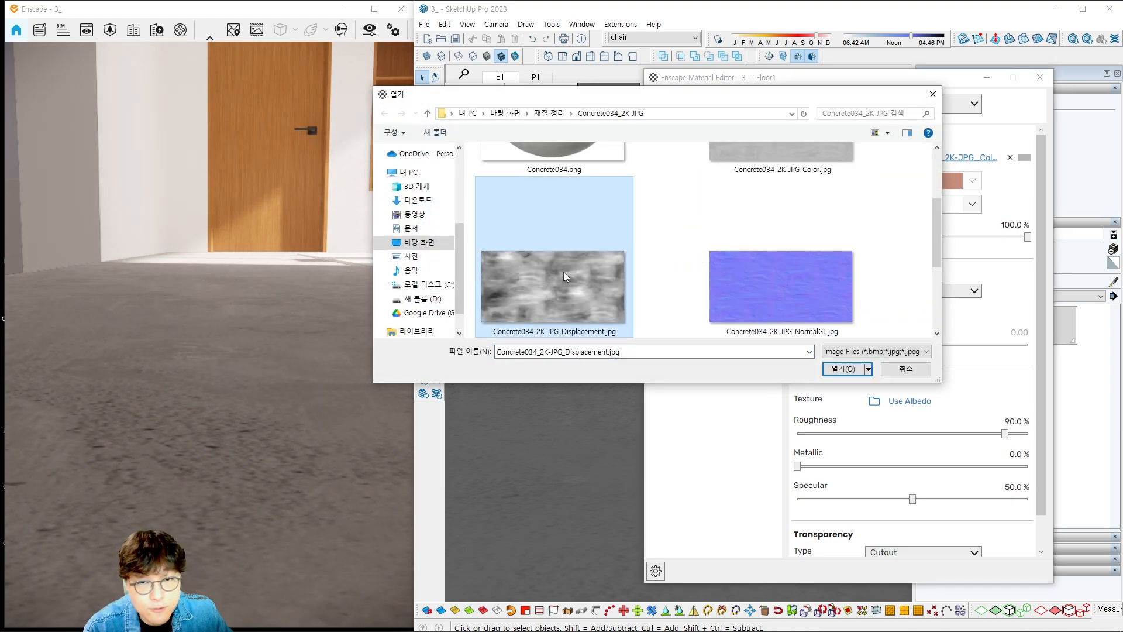
{"action": "left_click", "coordinate": [905, 369]}
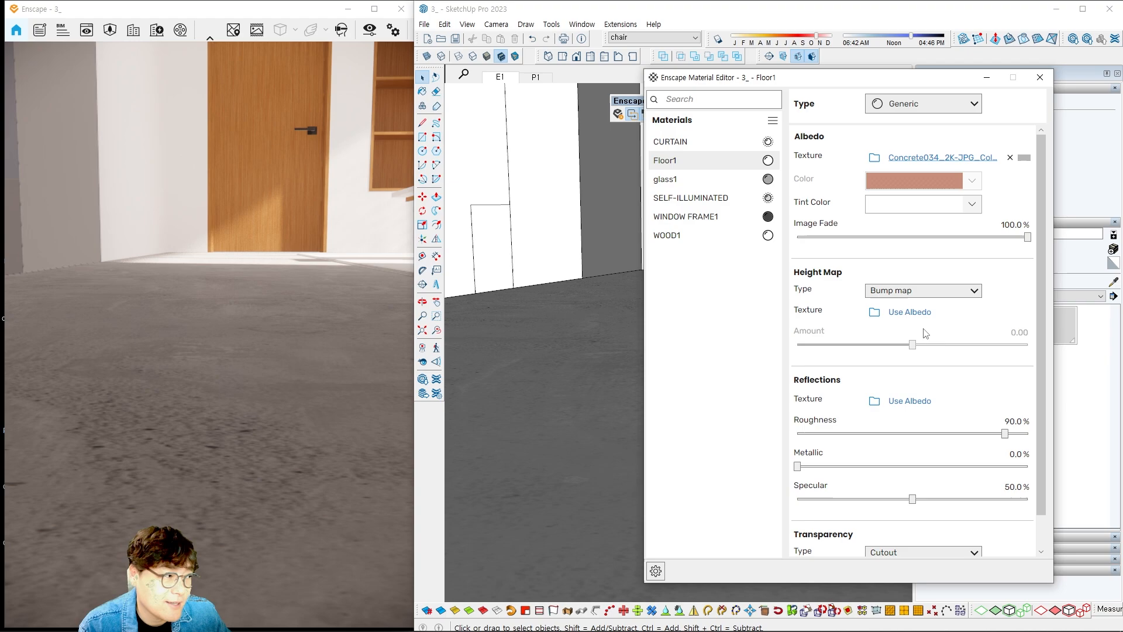
{"action": "mouse_move", "coordinate": [884, 303]}
{"action": "left_mouse_down", "text": "ctrl"}
{"action": "mouse_move", "coordinate": [943, 331]}
{"action": "mouse_move", "coordinate": [967, 293]}
{"action": "left_mouse_up", "text": "ctrl"}
{"action": "key", "text": "Escape"}
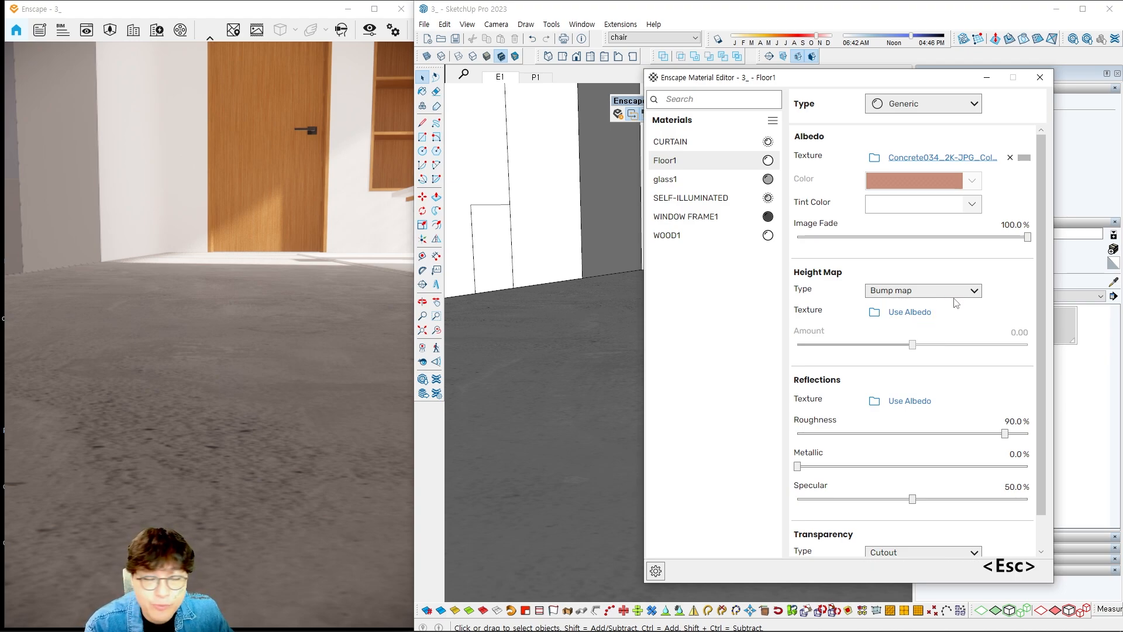
Reuse Floor1's albedo image, the Concrete034_2K-JPG color map, as the texture of its bump map.
{"action": "left_click", "coordinate": [924, 312]}
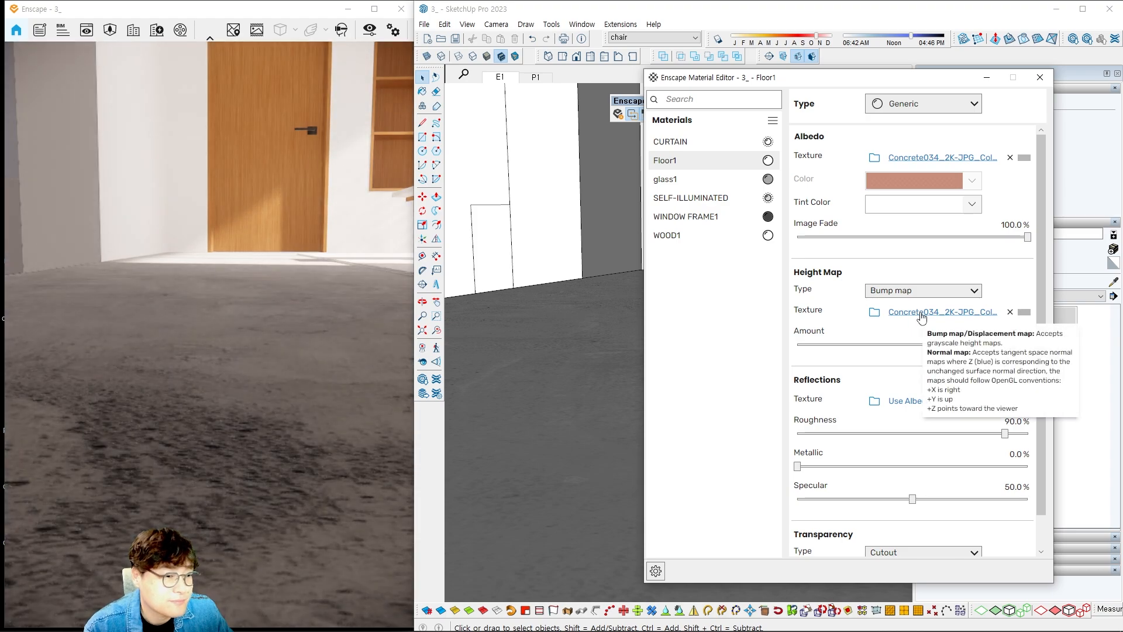
{"action": "mouse_move", "coordinate": [865, 146]}
{"action": "left_mouse_down", "text": "ctrl"}
{"action": "mouse_move", "coordinate": [1031, 171]}
{"action": "mouse_move", "coordinate": [1044, 149]}
{"action": "mouse_move", "coordinate": [1026, 231]}
{"action": "mouse_move", "coordinate": [996, 286]}
{"action": "left_mouse_up", "text": "ctrl"}
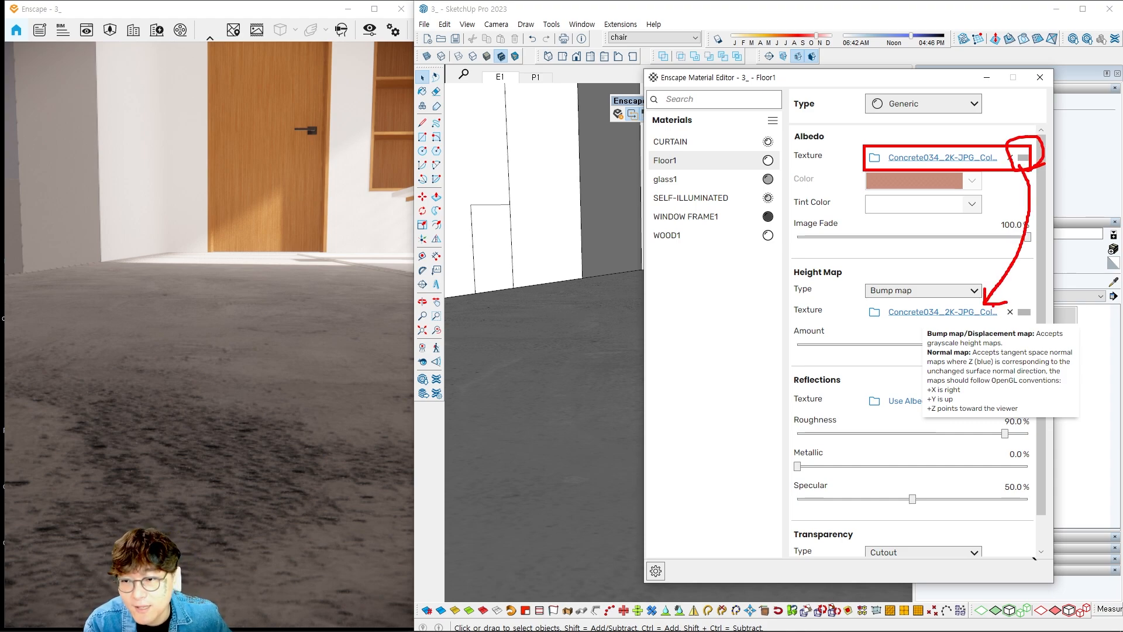
{"action": "key", "text": "Escape"}
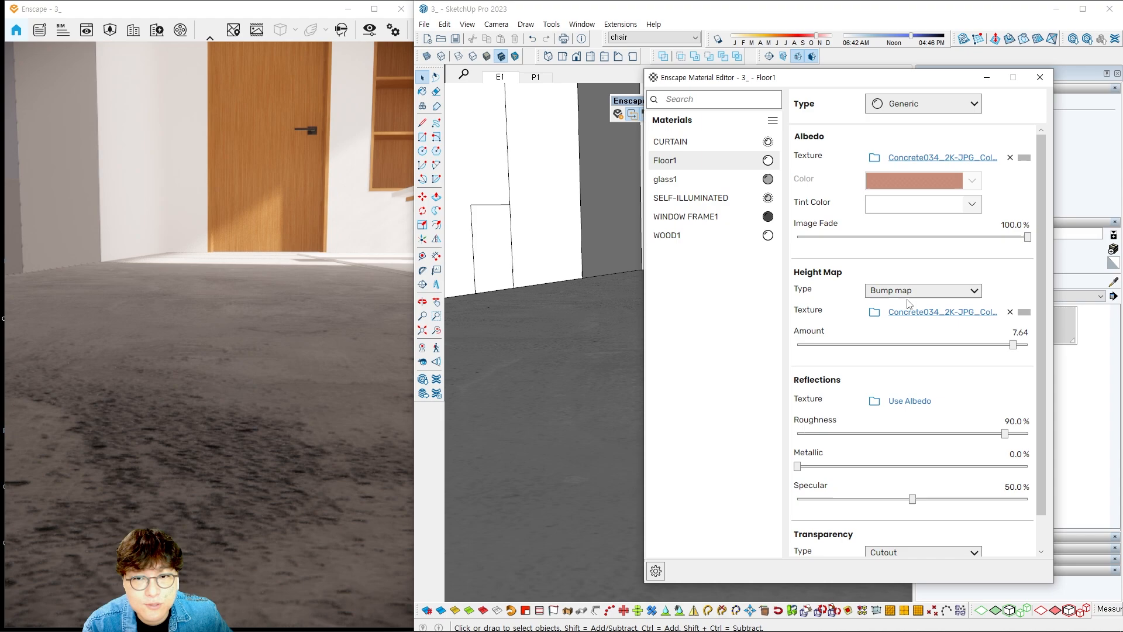
{"action": "left_click_drag", "start_coordinate": [881, 303], "coordinate": [1006, 322], "text": "ctrl"}
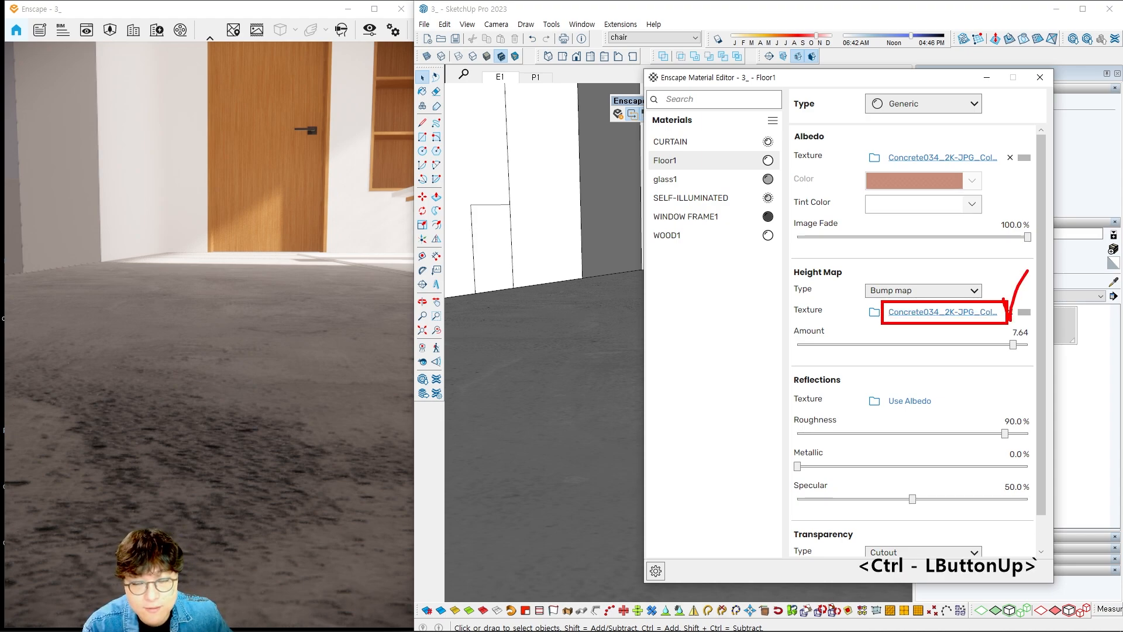
{"action": "key", "text": "Escape"}
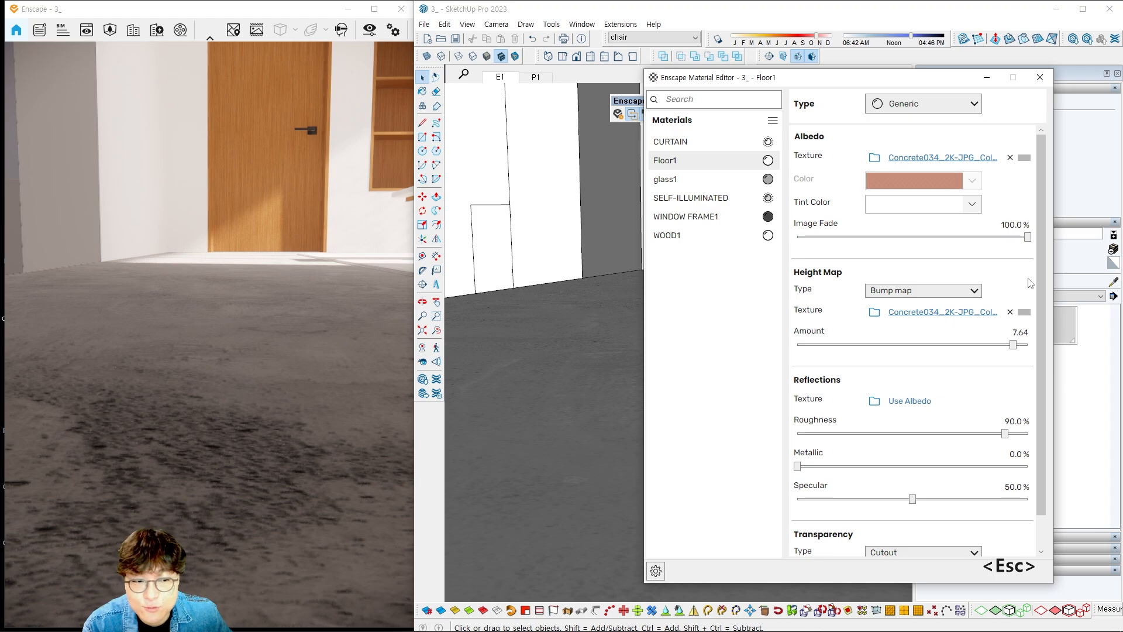
Lower the Amount of Floor1's bump map to 3.35.
{"action": "left_click_drag", "start_coordinate": [1013, 345], "coordinate": [980, 349]}
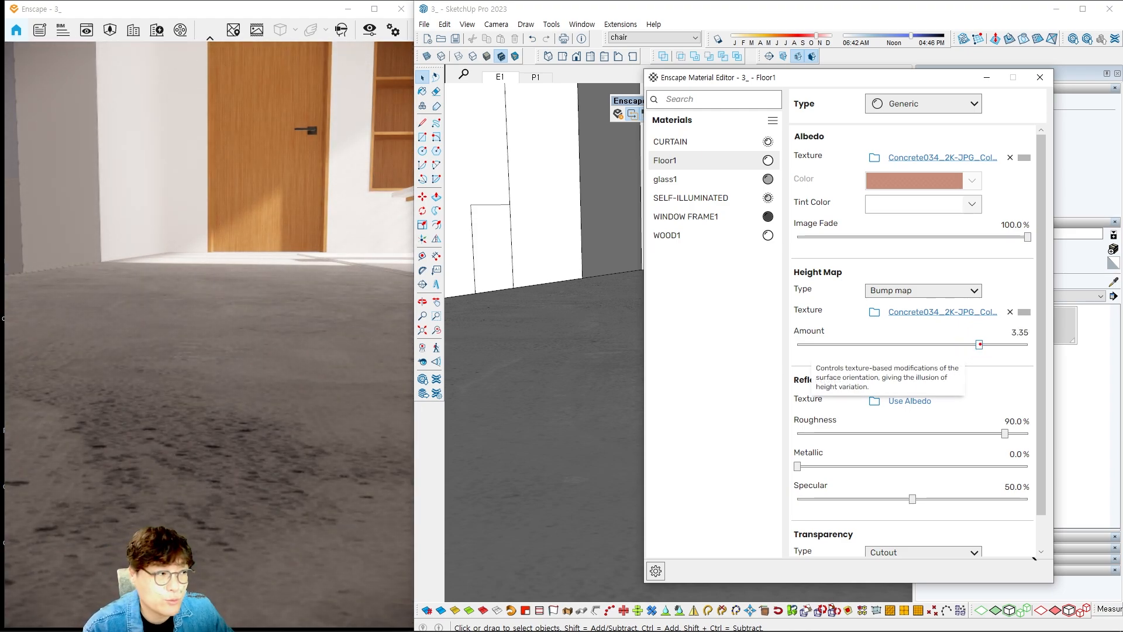
{"action": "left_click_drag", "start_coordinate": [882, 300], "coordinate": [1005, 325], "text": "ctrl"}
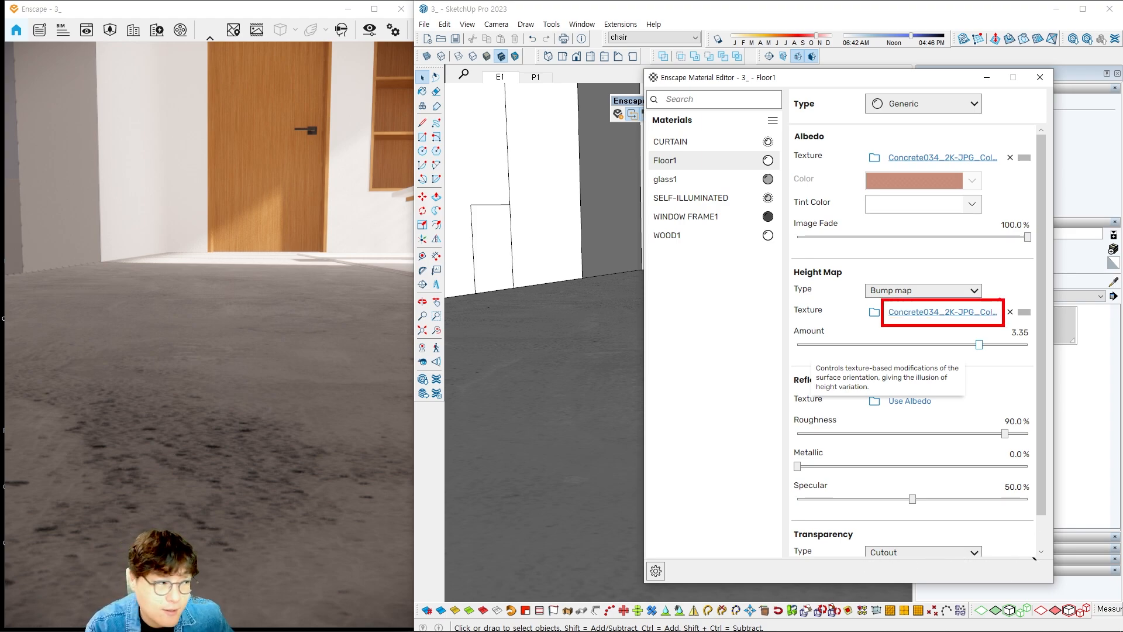
{"action": "left_click_drag", "start_coordinate": [1005, 259], "coordinate": [975, 317]}
{"action": "key", "text": "Escape"}
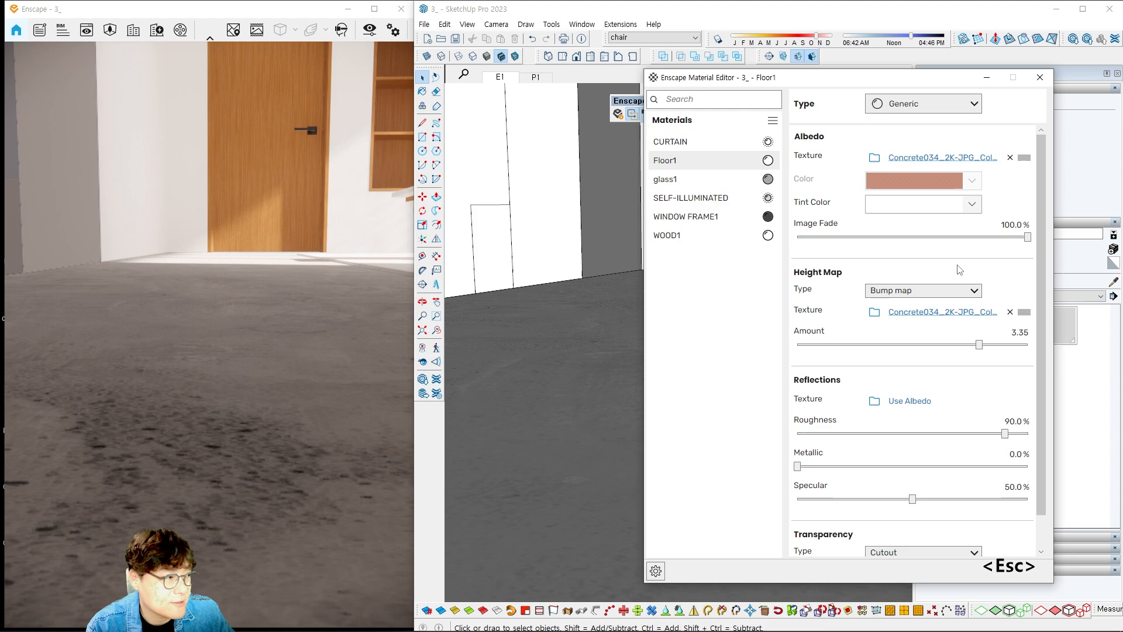
Remove and reapply the albedo image in Floor1's bump map twice to compare the floor with and without relief.
{"action": "left_click", "coordinate": [1010, 311]}
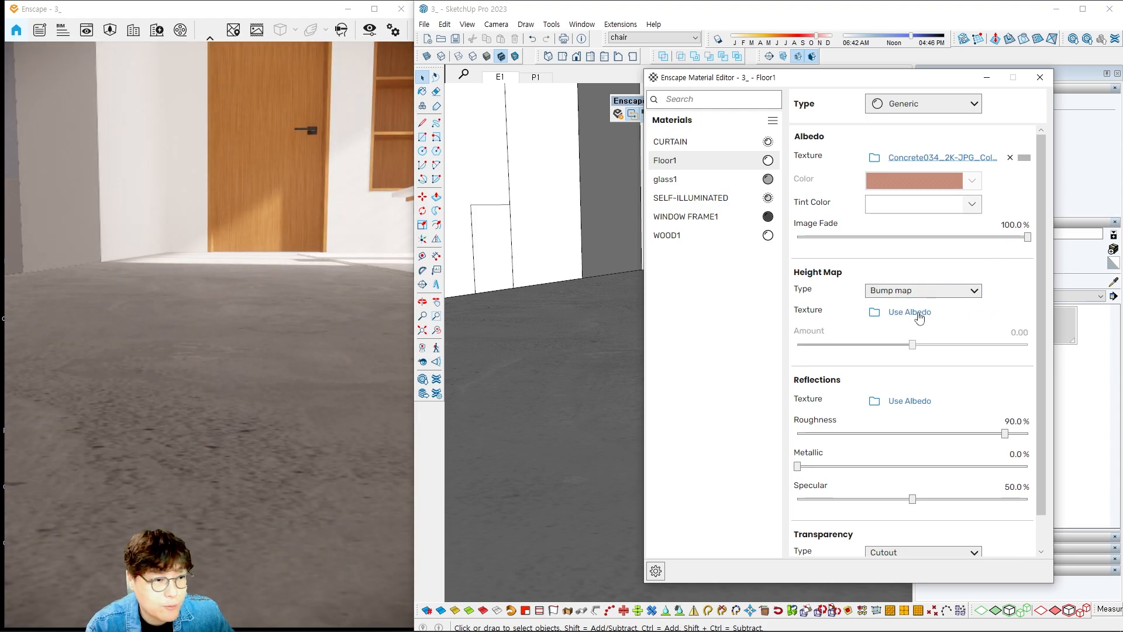
{"action": "left_click", "coordinate": [917, 312]}
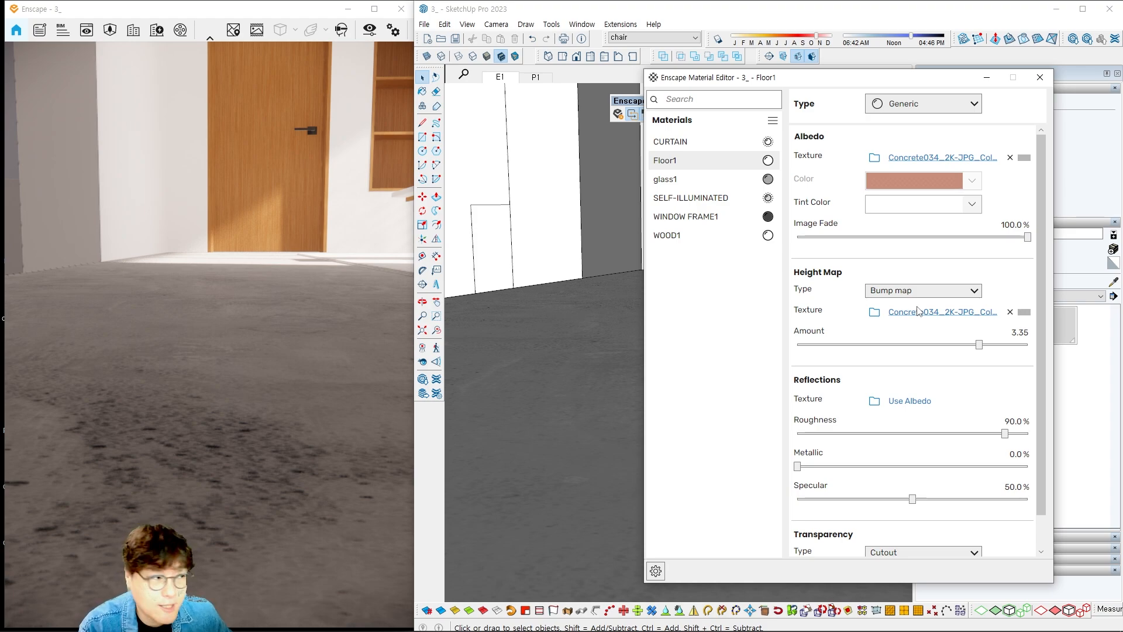
{"action": "left_click", "coordinate": [1010, 311]}
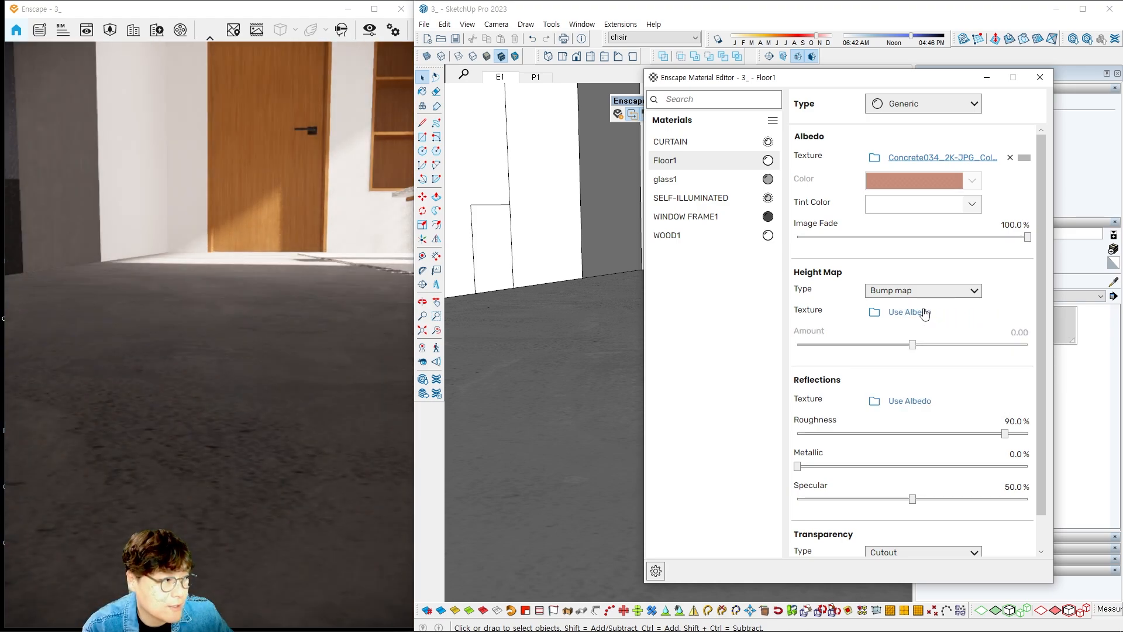
{"action": "left_click", "coordinate": [924, 314]}
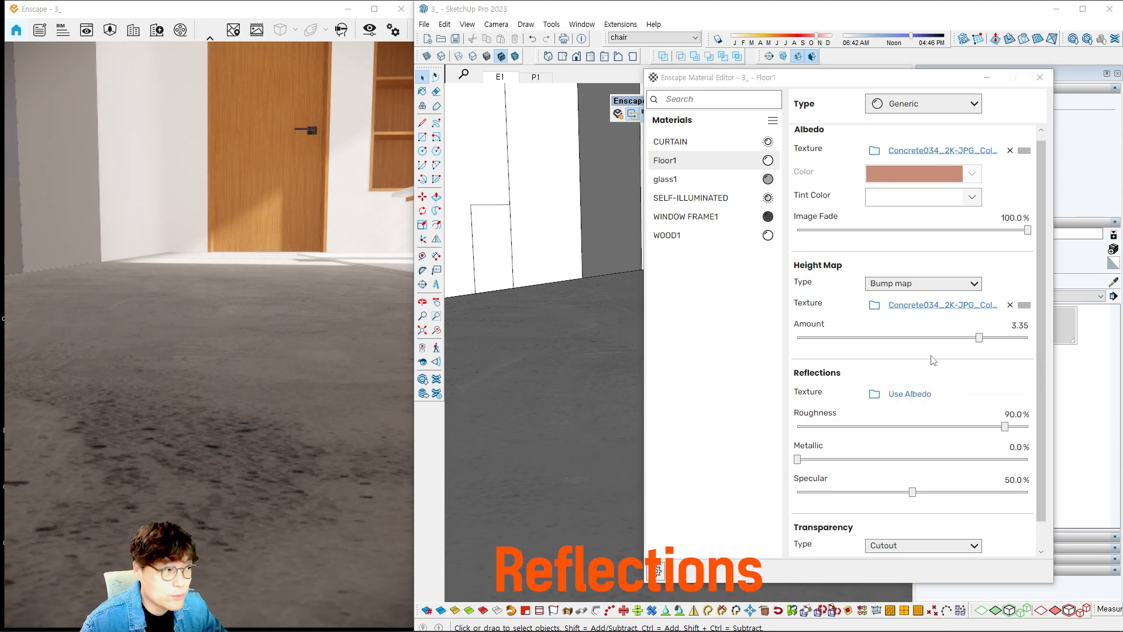
Review Floor1's Reflections settings: texture, roughness, metallic and specular.
{"action": "scroll", "coordinate": [921, 366], "scroll_direction": "down", "scroll_amount": 1}
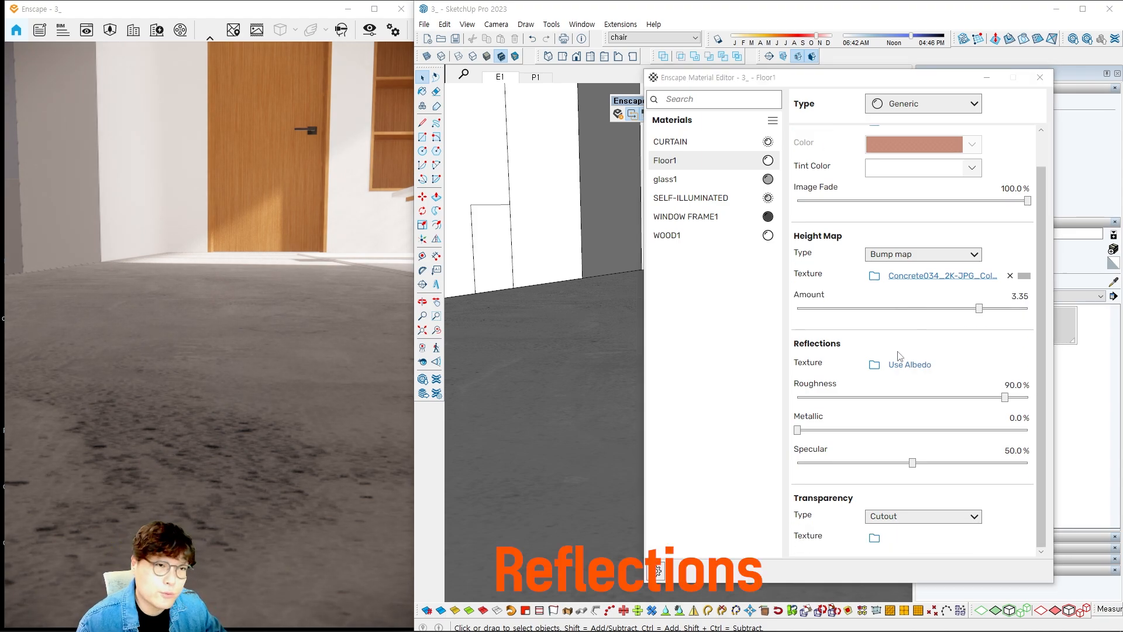
{"action": "mouse_move", "coordinate": [785, 329]}
{"action": "left_mouse_down", "text": "ctrl"}
{"action": "mouse_move", "coordinate": [807, 349]}
{"action": "mouse_move", "coordinate": [1020, 415]}
{"action": "mouse_move", "coordinate": [1040, 483]}
{"action": "left_mouse_up", "text": "ctrl"}
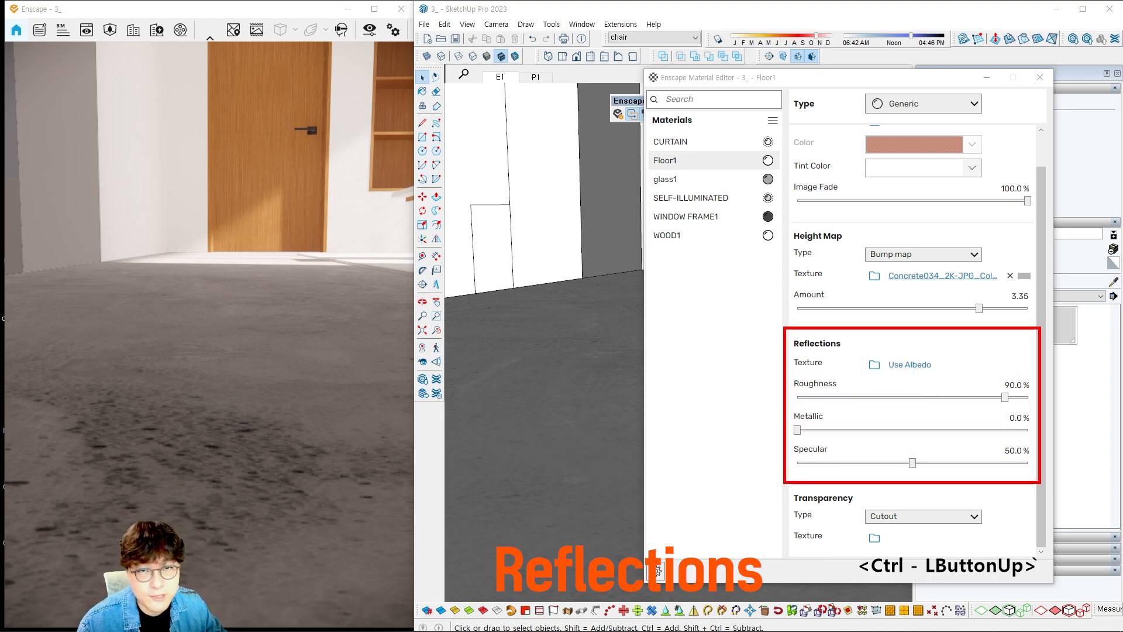
{"action": "key", "text": "Escape"}
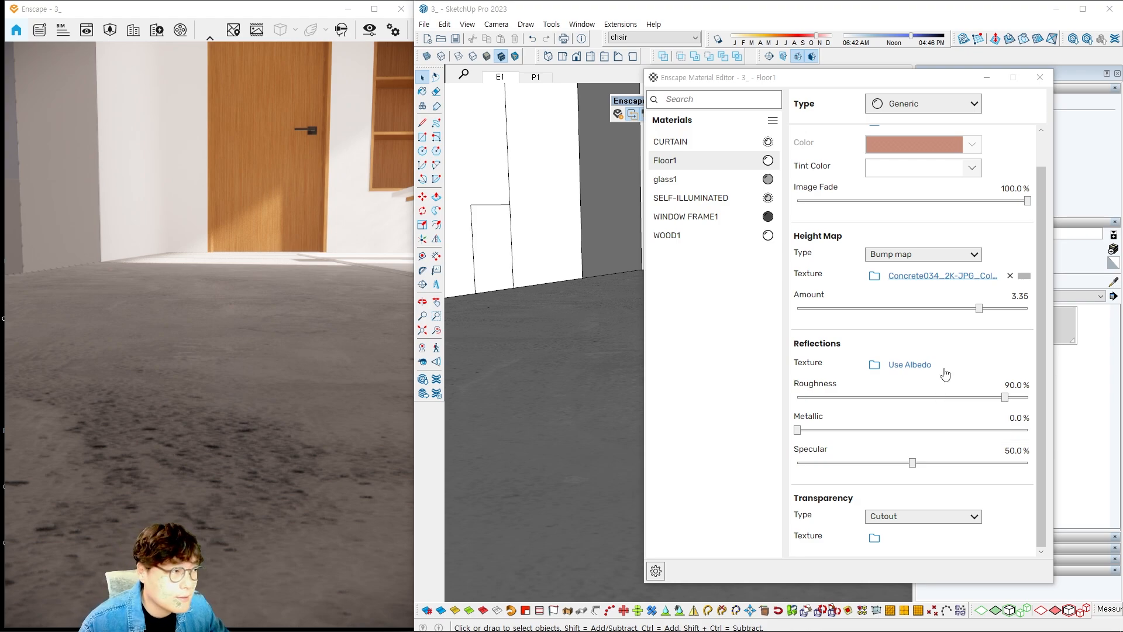
{"action": "scroll", "coordinate": [943, 373], "scroll_direction": "up", "scroll_amount": 1}
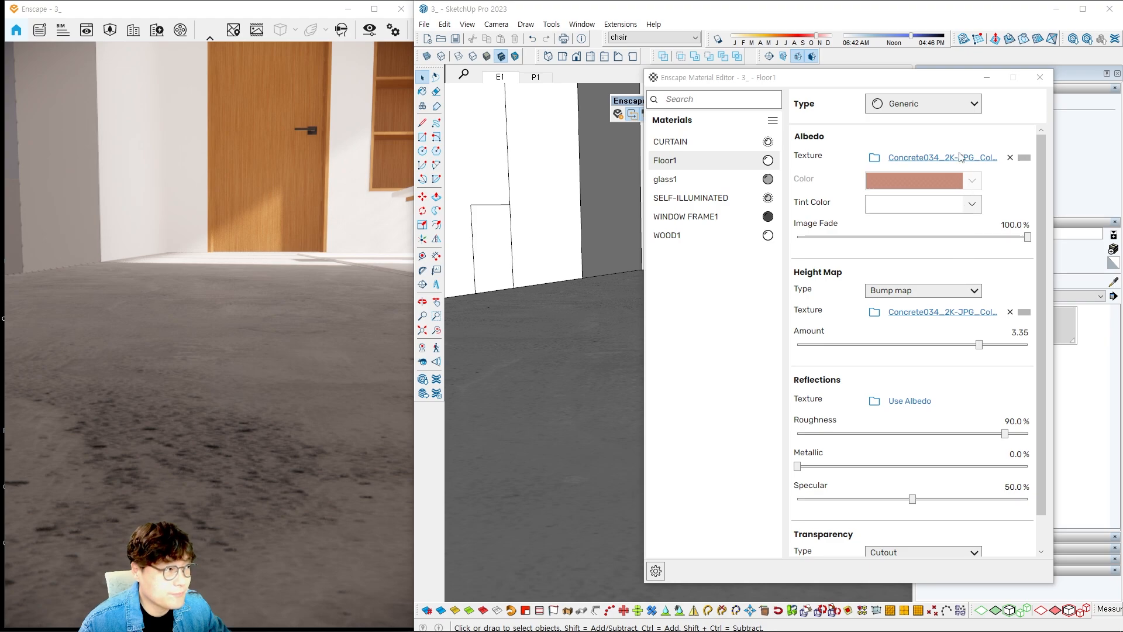
{"action": "scroll", "coordinate": [882, 404], "scroll_direction": "down", "scroll_amount": 1}
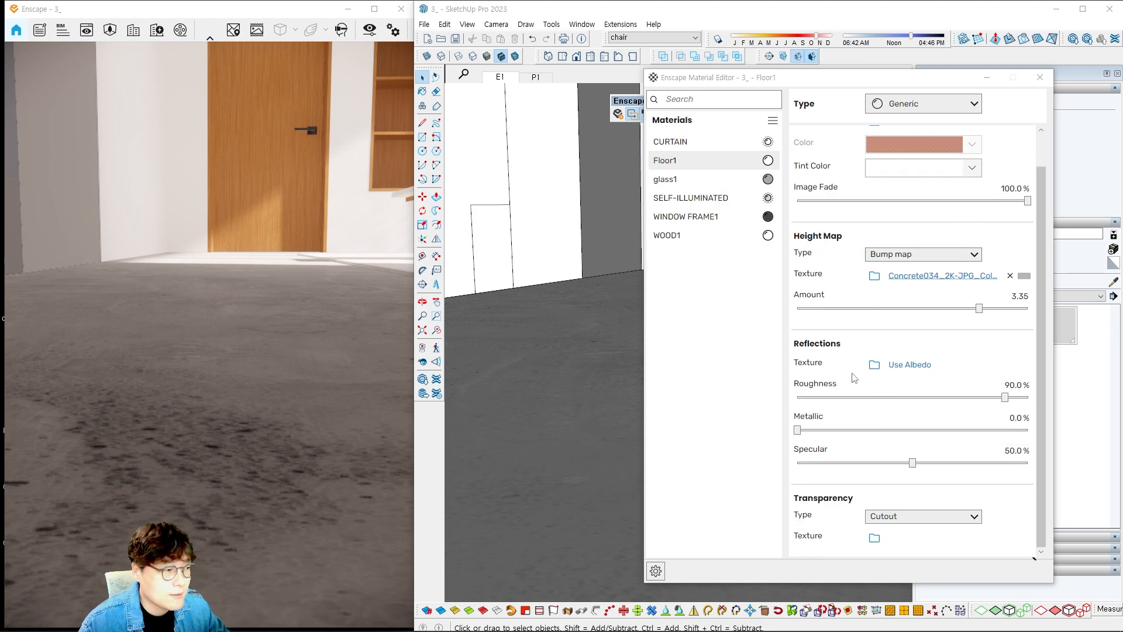
{"action": "left_click_drag", "start_coordinate": [782, 328], "coordinate": [1044, 480], "text": "ctrl"}
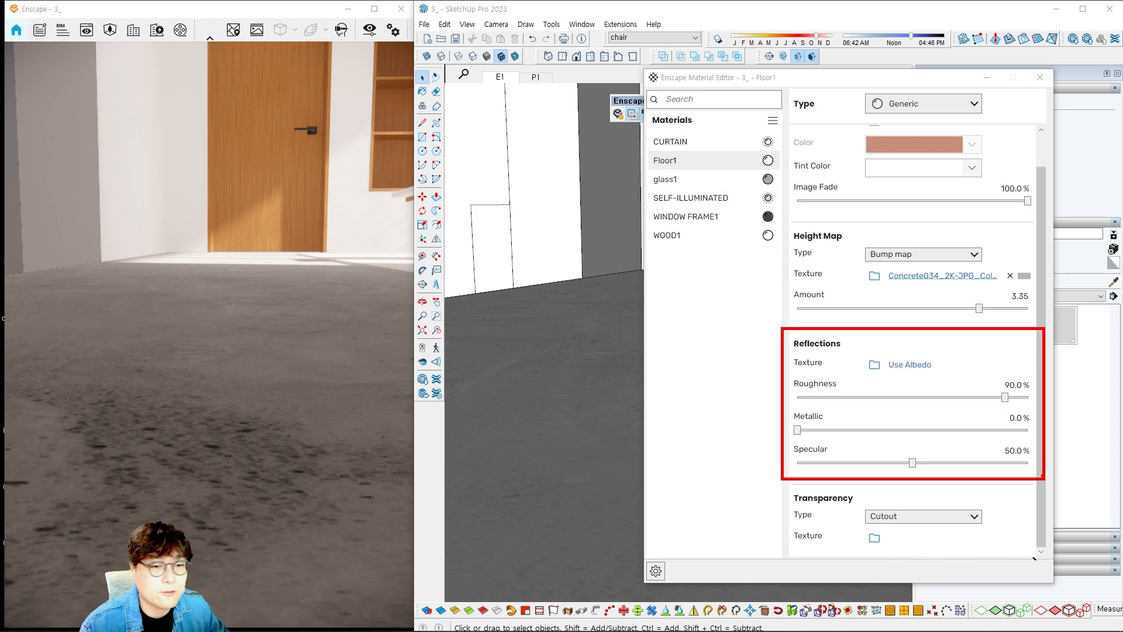
{"action": "key", "text": "Escape"}
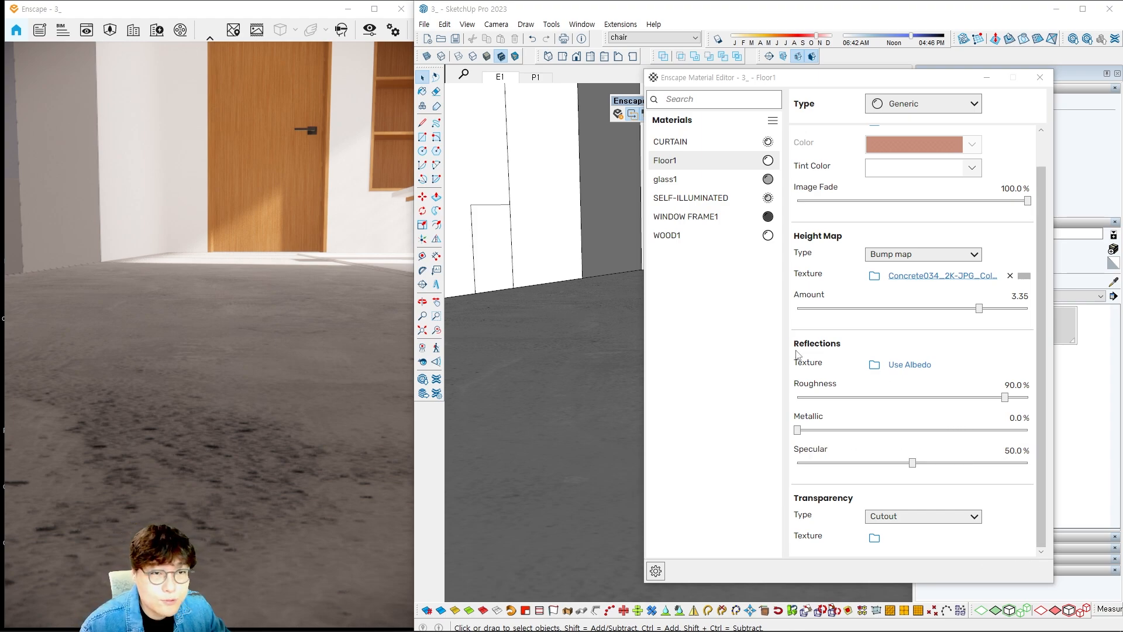
Load Concrete034_2K-JPG_Roughness.jpg as the texture of Floor1's Reflections.
{"action": "left_click", "coordinate": [873, 366]}
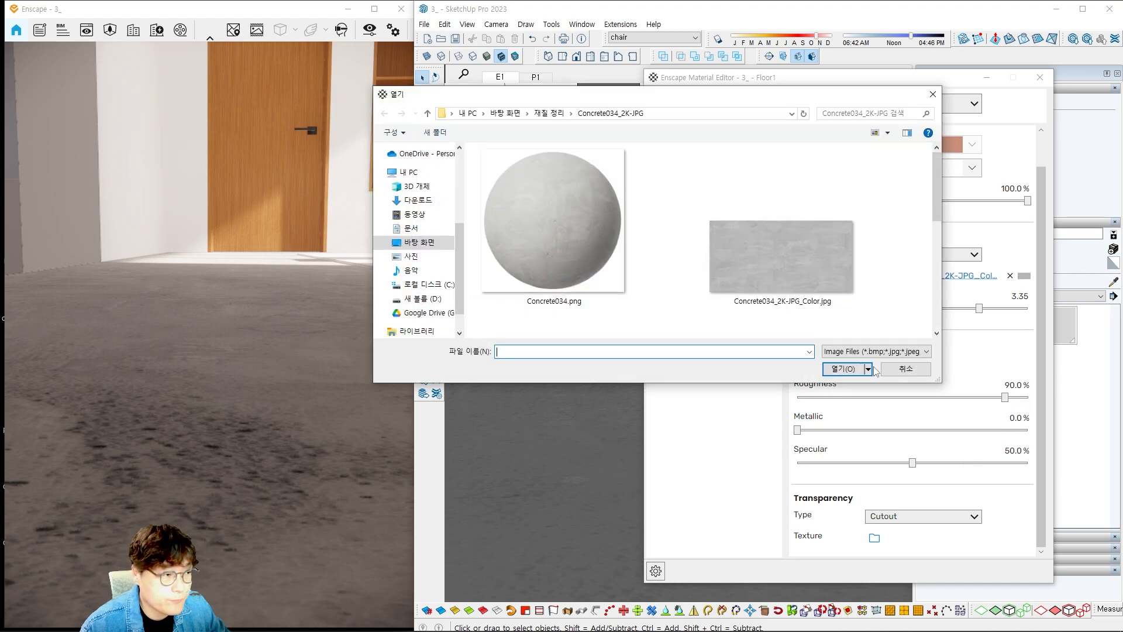
{"action": "scroll", "coordinate": [875, 274], "scroll_direction": "down", "scroll_amount": 3}
{"action": "left_click", "coordinate": [621, 289]}
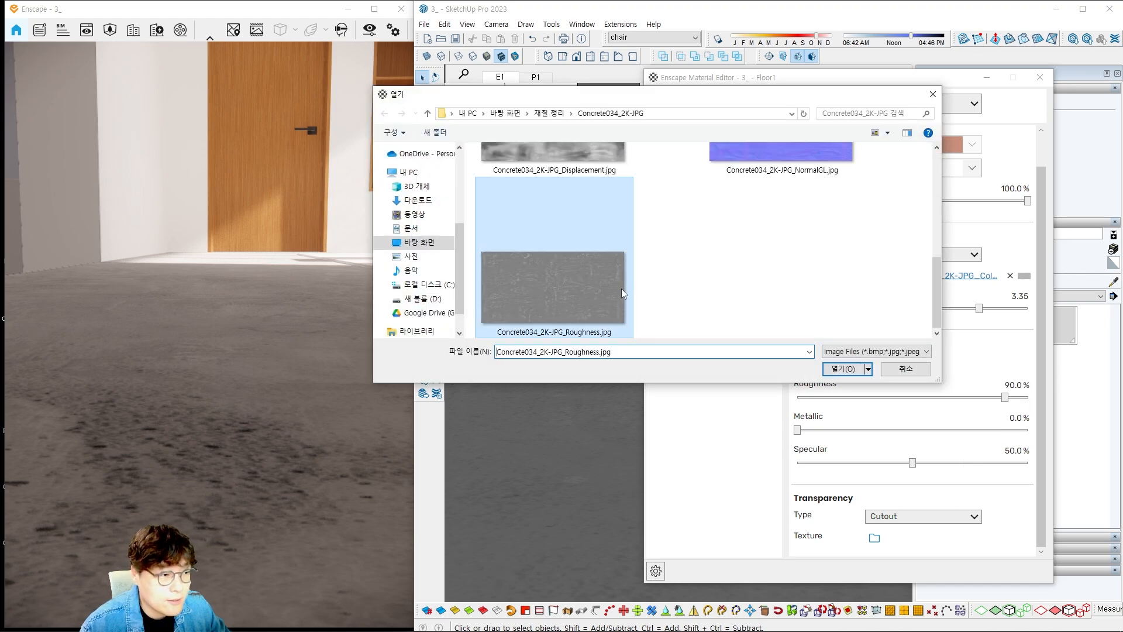
{"action": "left_click_drag", "start_coordinate": [561, 321], "coordinate": [623, 342], "text": "ctrl"}
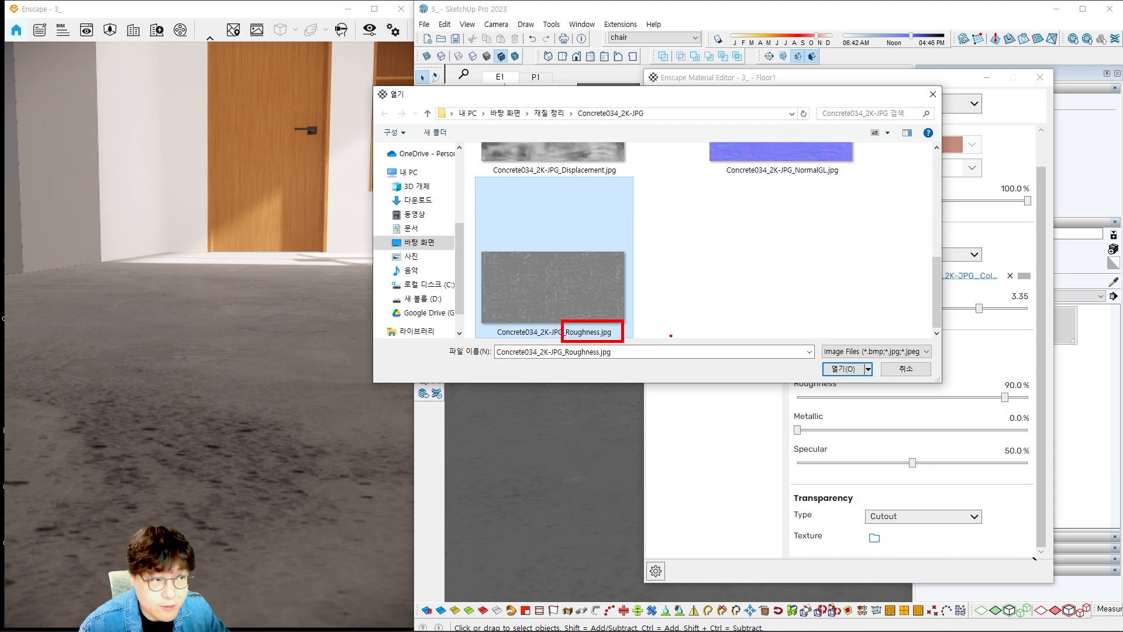
{"action": "mouse_move", "coordinate": [619, 327]}
{"action": "left_mouse_down"}
{"action": "mouse_move", "coordinate": [494, 229]}
{"action": "mouse_move", "coordinate": [652, 284]}
{"action": "mouse_move", "coordinate": [627, 291]}
{"action": "mouse_move", "coordinate": [822, 307]}
{"action": "mouse_move", "coordinate": [895, 336]}
{"action": "mouse_move", "coordinate": [855, 371]}
{"action": "left_mouse_up"}
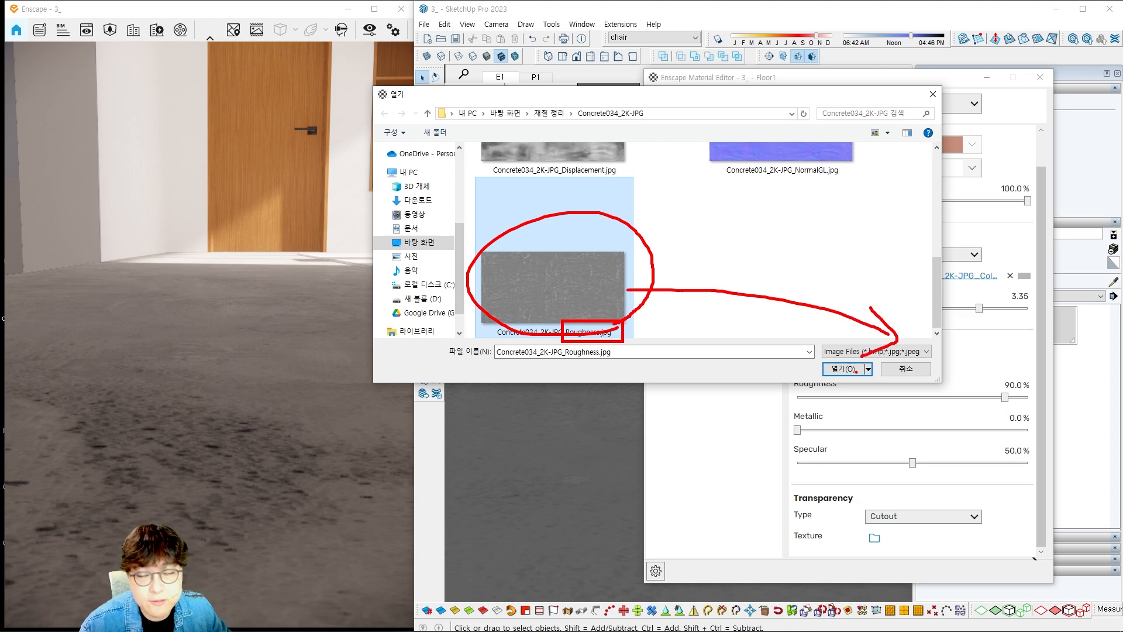
{"action": "key", "text": "Escape"}
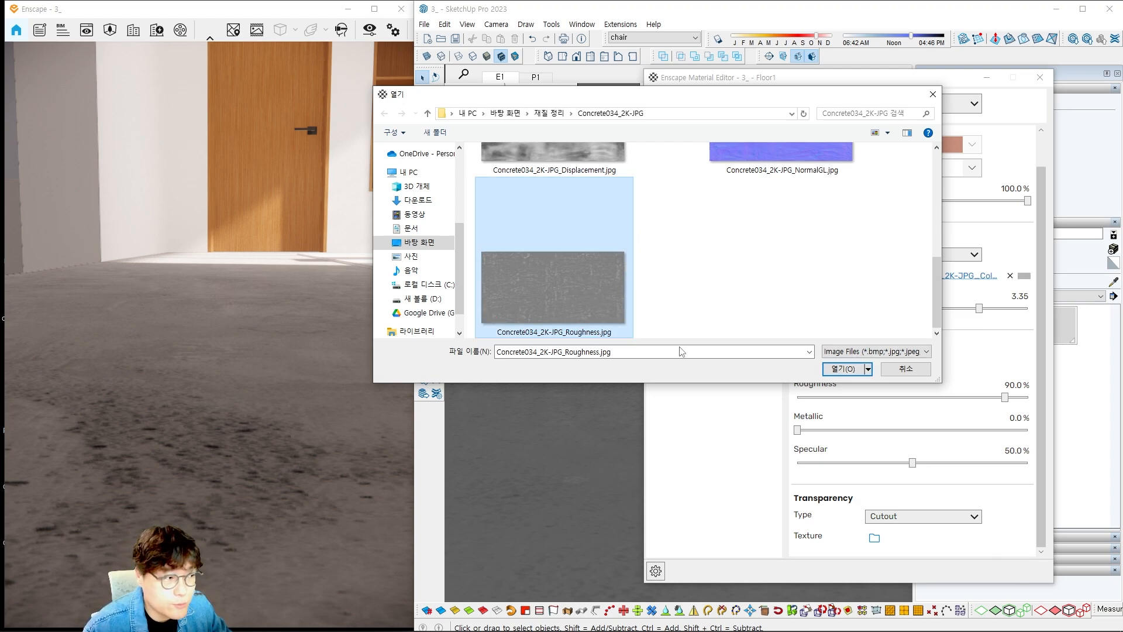
{"action": "left_click", "coordinate": [842, 370]}
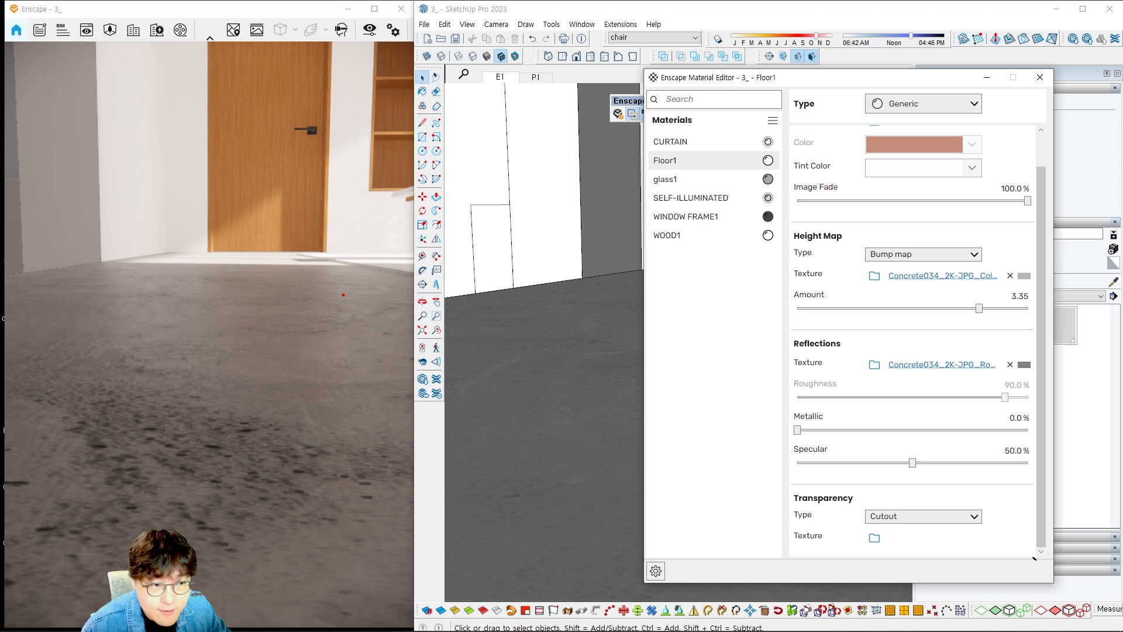
{"action": "left_click_drag", "start_coordinate": [342, 272], "coordinate": [350, 292]}
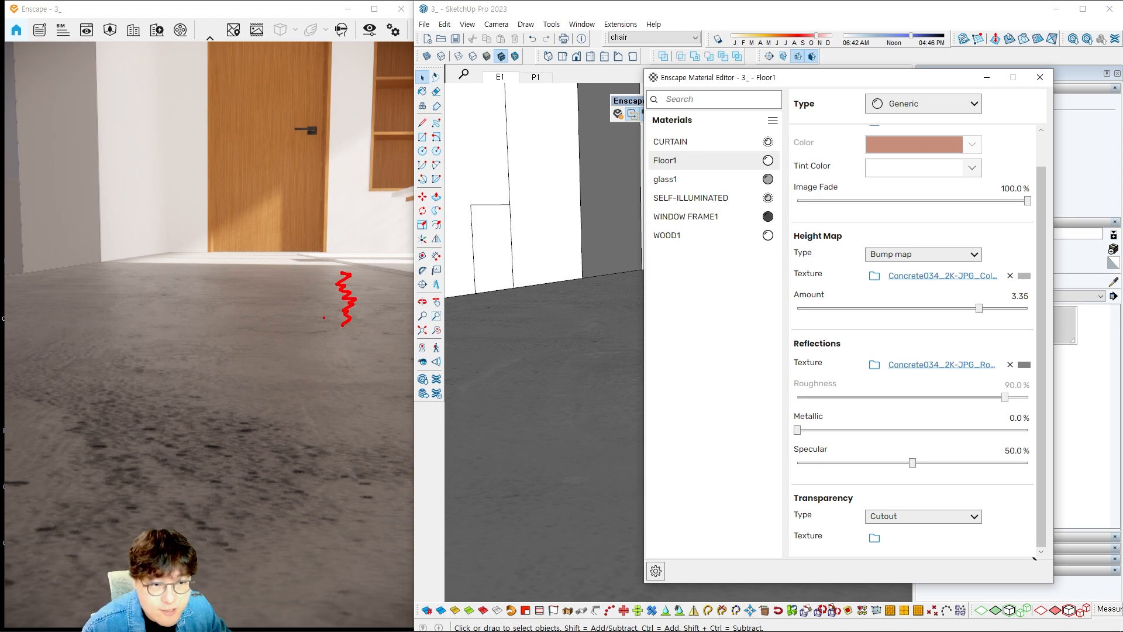
{"action": "left_click_drag", "start_coordinate": [156, 273], "coordinate": [139, 326]}
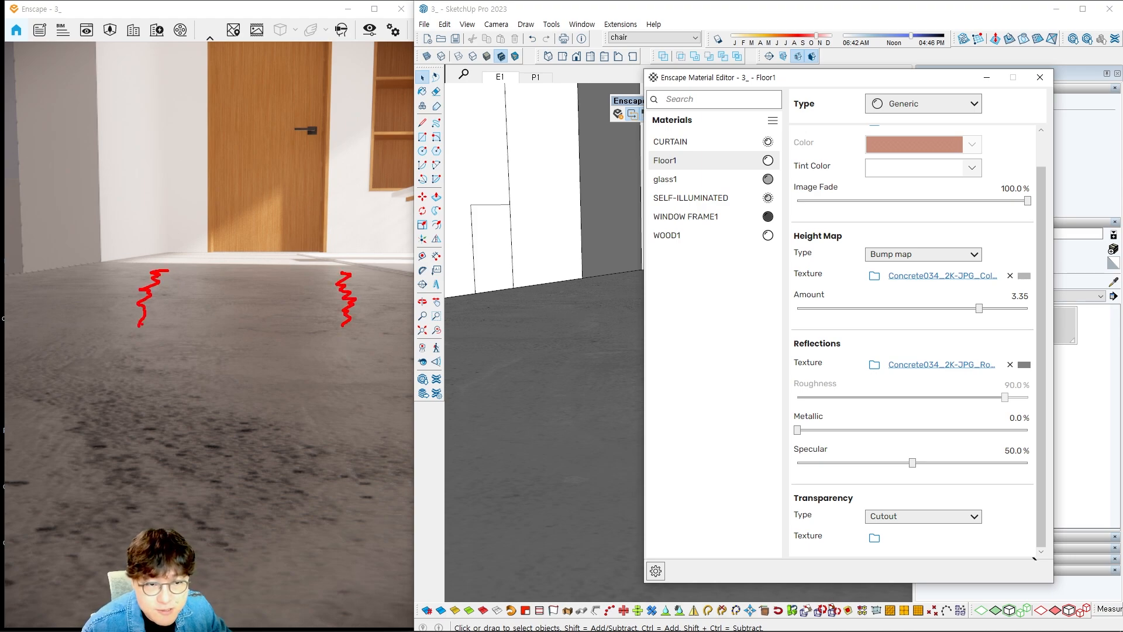
{"action": "left_click_drag", "start_coordinate": [188, 284], "coordinate": [185, 315]}
{"action": "left_click_drag", "start_coordinate": [114, 273], "coordinate": [126, 325]}
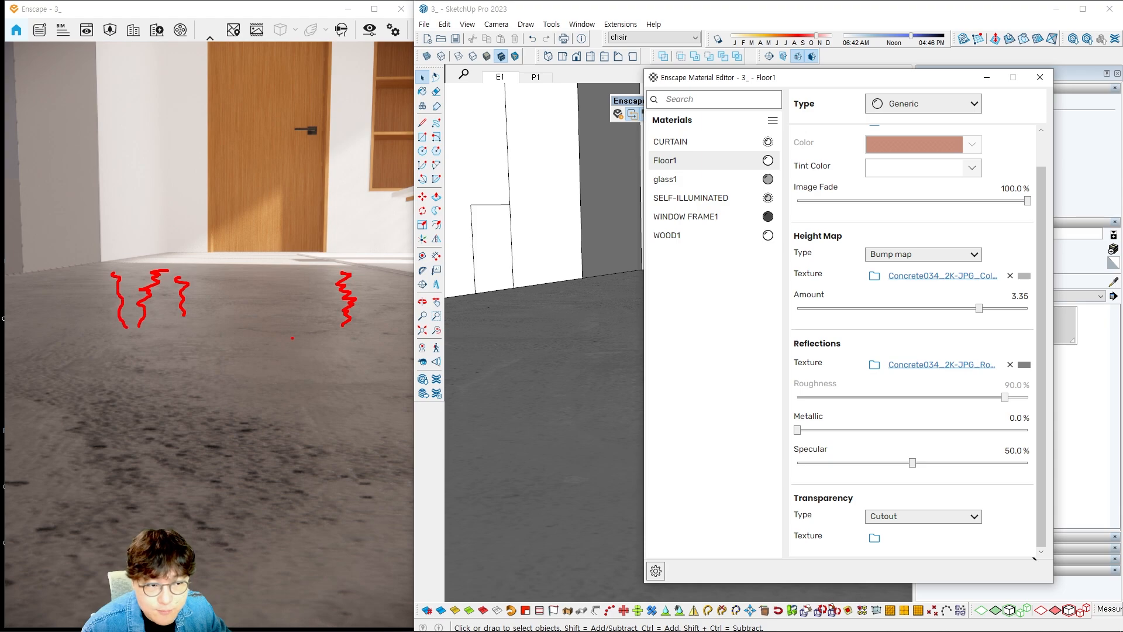
{"action": "left_click_drag", "start_coordinate": [344, 350], "coordinate": [345, 399]}
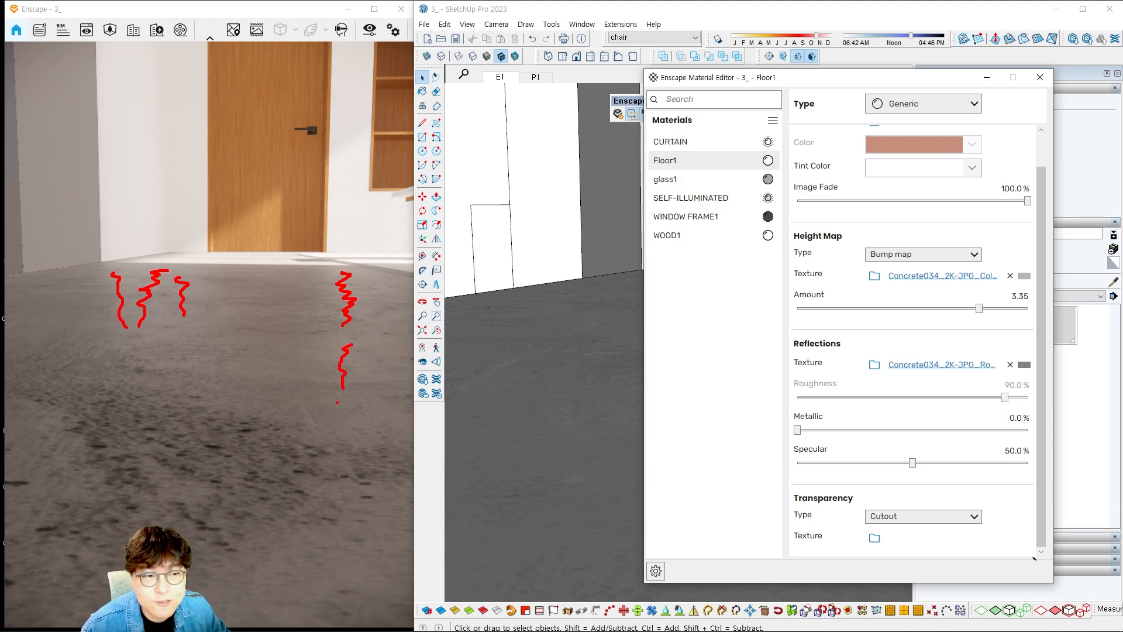
{"action": "key", "text": "Escape"}
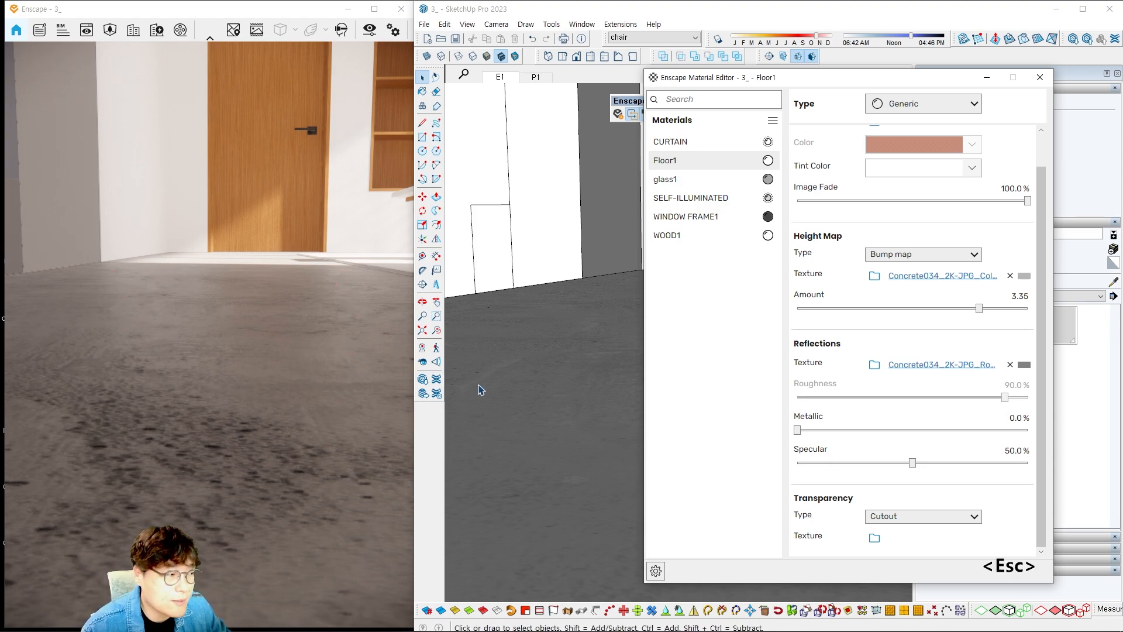
Browse for Floor1's Reflections texture and preview the Concrete034_2K-JPG_Roughness.jpg map.
{"action": "left_click", "coordinate": [874, 365]}
{"action": "left_click", "coordinate": [581, 287]}
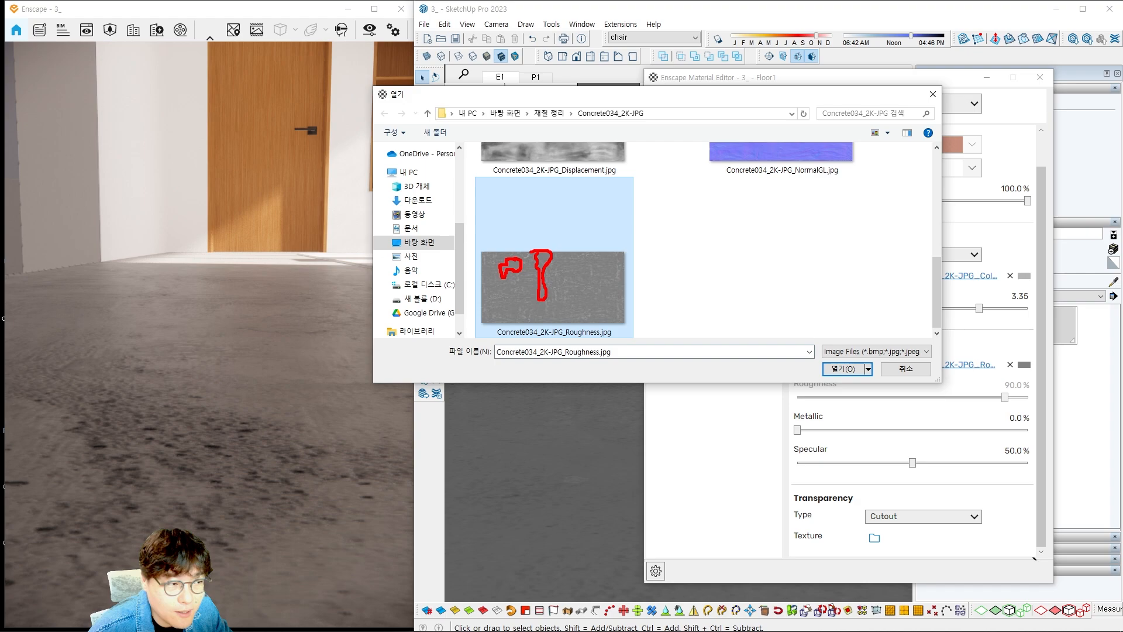
{"action": "left_click_drag", "start_coordinate": [505, 290], "coordinate": [522, 284]}
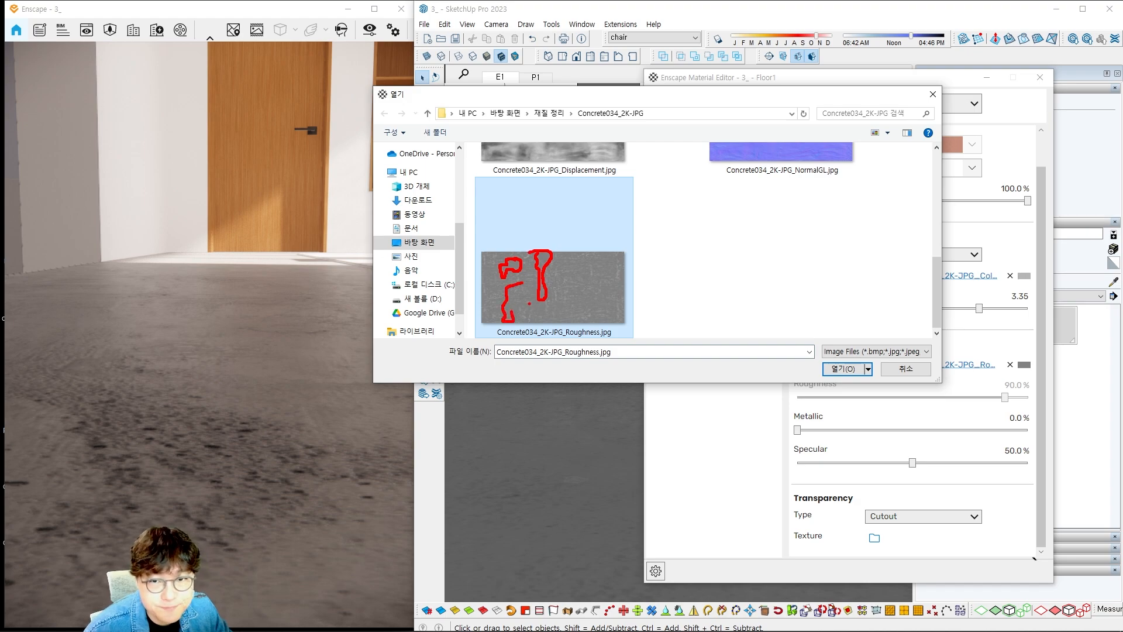
{"action": "mouse_move", "coordinate": [555, 324]}
{"action": "left_mouse_down", "text": "ctrl"}
{"action": "mouse_move", "coordinate": [612, 340]}
{"action": "mouse_move", "coordinate": [694, 294]}
{"action": "mouse_move", "coordinate": [692, 303]}
{"action": "left_mouse_up", "text": "ctrl"}
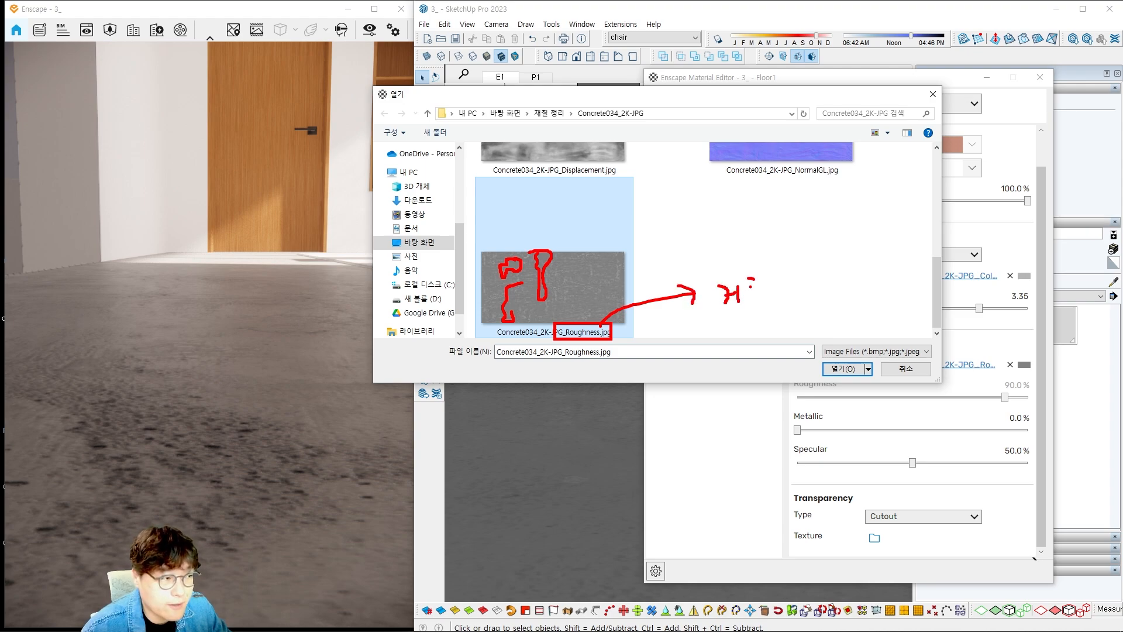
{"action": "left_click_drag", "start_coordinate": [771, 286], "coordinate": [792, 314]}
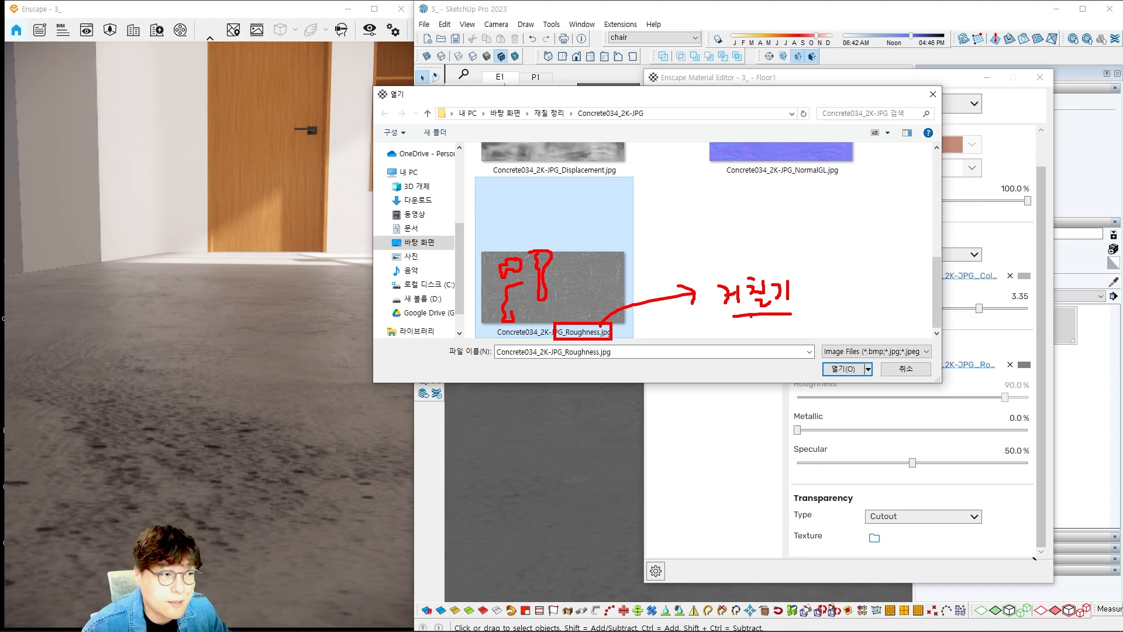
{"action": "left_click_drag", "start_coordinate": [578, 281], "coordinate": [561, 275]}
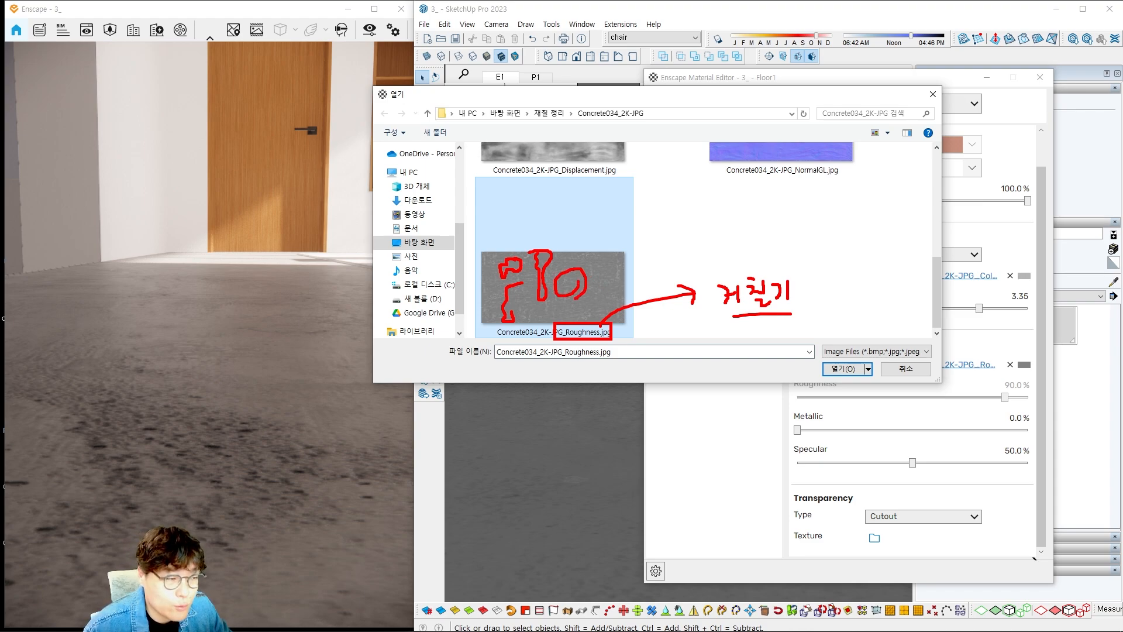
{"action": "mouse_move", "coordinate": [786, 322]}
{"action": "left_mouse_down"}
{"action": "mouse_move", "coordinate": [711, 301]}
{"action": "mouse_move", "coordinate": [772, 245]}
{"action": "mouse_move", "coordinate": [794, 323]}
{"action": "left_mouse_up"}
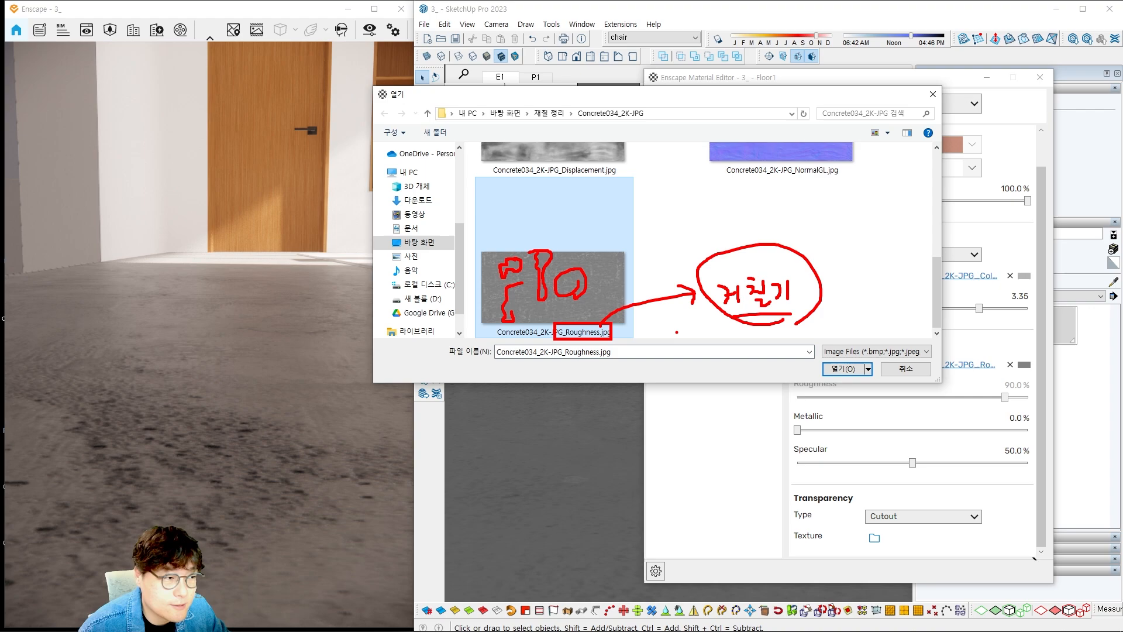
{"action": "left_click_drag", "start_coordinate": [604, 254], "coordinate": [598, 261]}
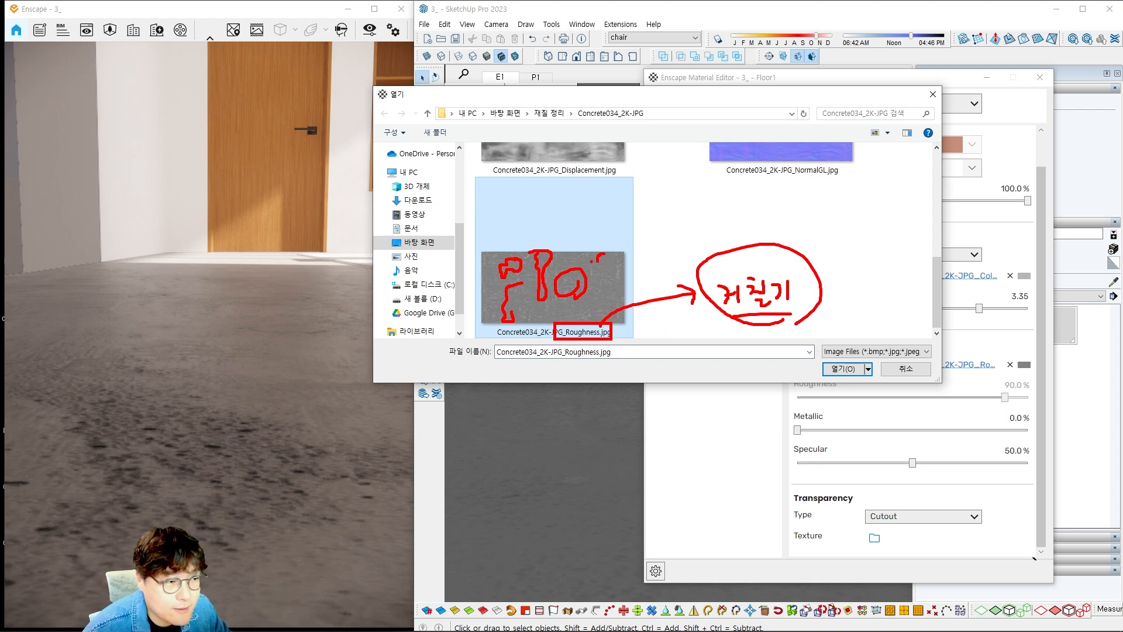
{"action": "mouse_move", "coordinate": [501, 256]}
{"action": "left_mouse_down"}
{"action": "mouse_move", "coordinate": [478, 271]}
{"action": "mouse_move", "coordinate": [558, 262]}
{"action": "mouse_move", "coordinate": [530, 310]}
{"action": "mouse_move", "coordinate": [604, 304]}
{"action": "left_mouse_up"}
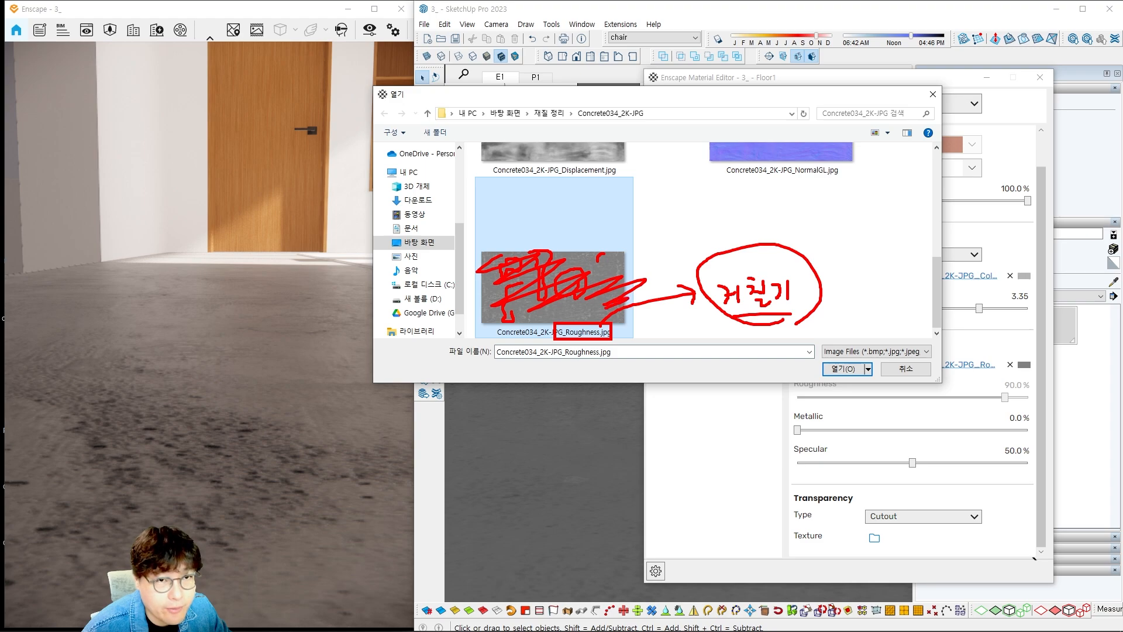
{"action": "mouse_move", "coordinate": [672, 191]}
{"action": "left_mouse_down"}
{"action": "mouse_move", "coordinate": [665, 222]}
{"action": "mouse_move", "coordinate": [683, 206]}
{"action": "mouse_move", "coordinate": [671, 189]}
{"action": "left_mouse_up"}
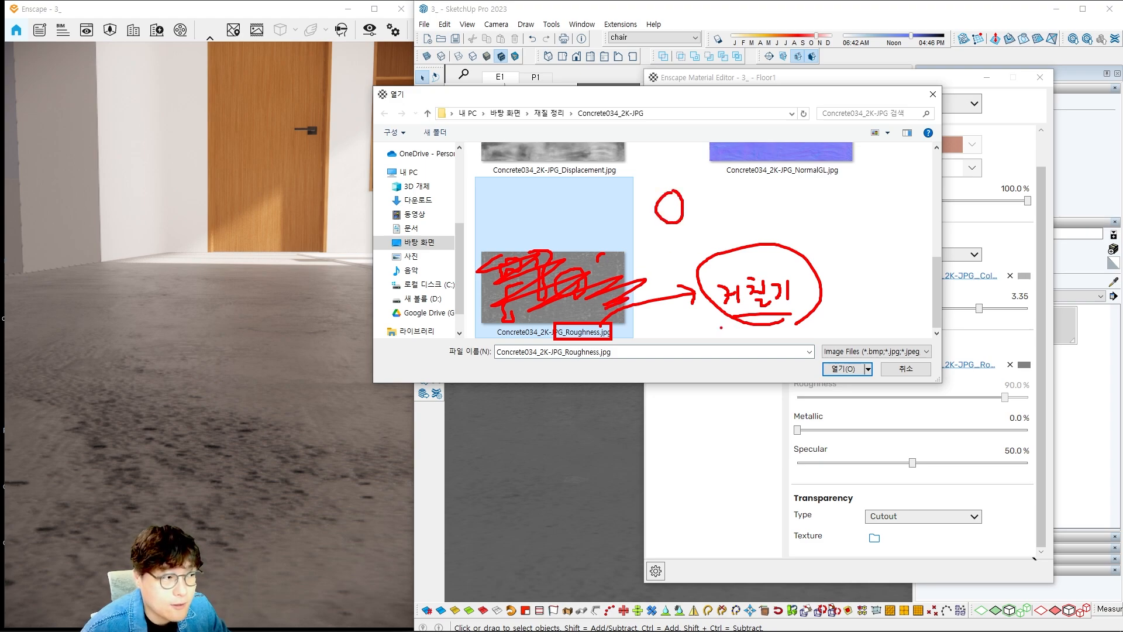
{"action": "left_click_drag", "start_coordinate": [725, 326], "coordinate": [793, 320]}
{"action": "mouse_move", "coordinate": [698, 228]}
{"action": "left_mouse_down"}
{"action": "mouse_move", "coordinate": [638, 215]}
{"action": "mouse_move", "coordinate": [691, 221]}
{"action": "left_mouse_up"}
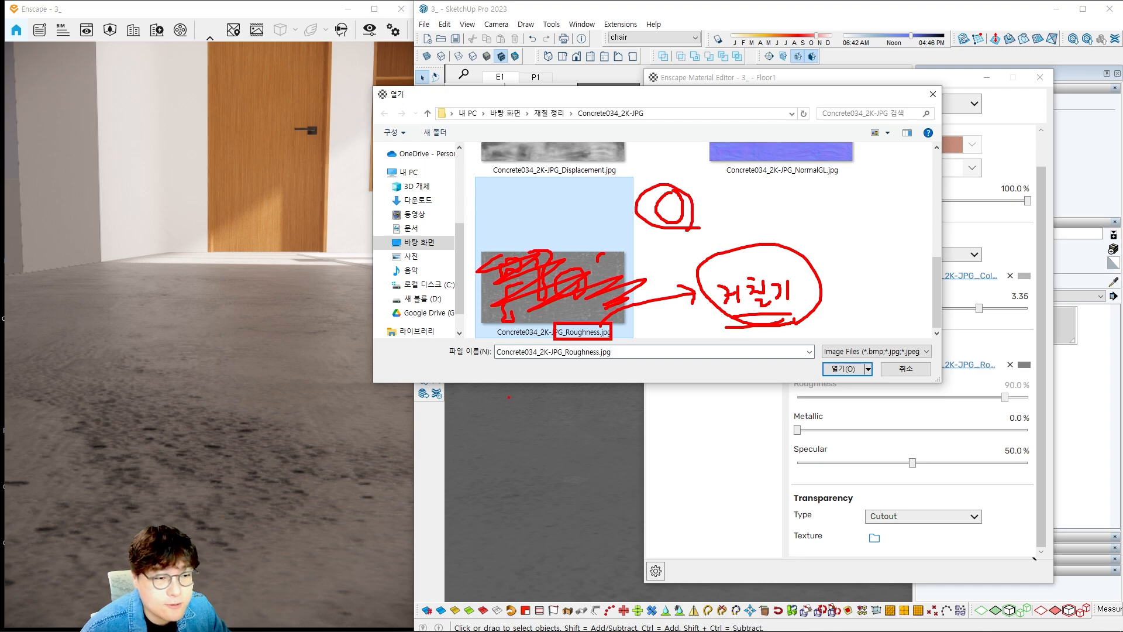
{"action": "left_click_drag", "start_coordinate": [498, 403], "coordinate": [515, 401]}
{"action": "mouse_move", "coordinate": [500, 406]}
{"action": "left_mouse_down"}
{"action": "mouse_move", "coordinate": [497, 422]}
{"action": "mouse_move", "coordinate": [551, 404]}
{"action": "left_mouse_up"}
{"action": "mouse_move", "coordinate": [551, 402]}
{"action": "left_mouse_down"}
{"action": "mouse_move", "coordinate": [551, 427]}
{"action": "mouse_move", "coordinate": [590, 419]}
{"action": "left_mouse_up"}
{"action": "left_click", "coordinate": [602, 410]}
{"action": "left_click", "coordinate": [608, 419]}
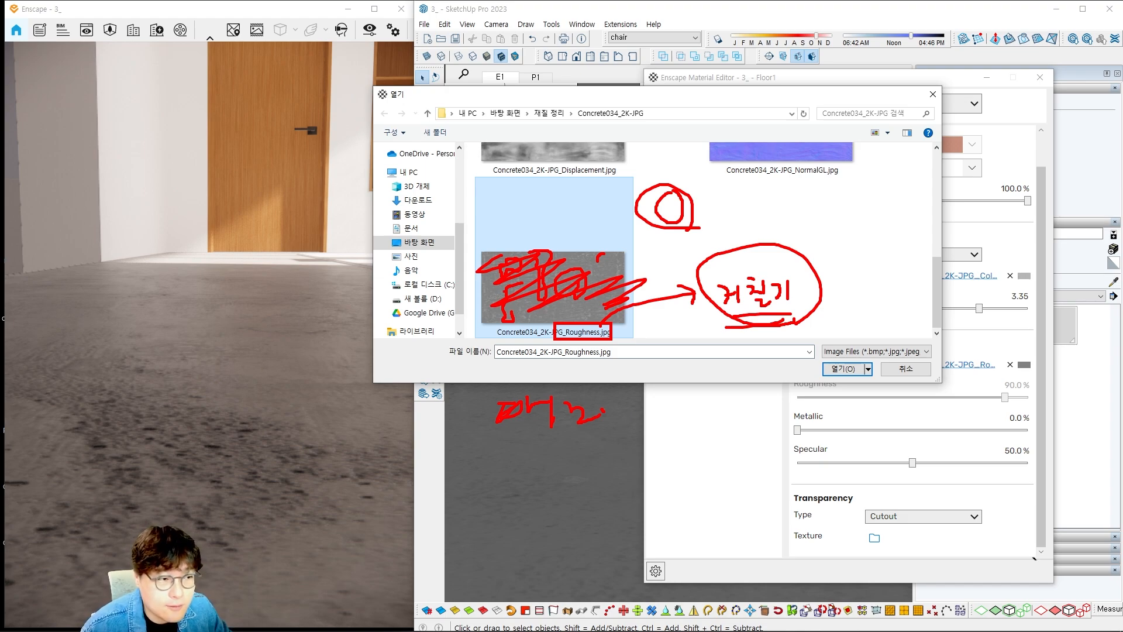
{"action": "mouse_move", "coordinate": [535, 266]}
{"action": "left_mouse_down"}
{"action": "mouse_move", "coordinate": [543, 306]}
{"action": "mouse_move", "coordinate": [522, 282]}
{"action": "left_mouse_up"}
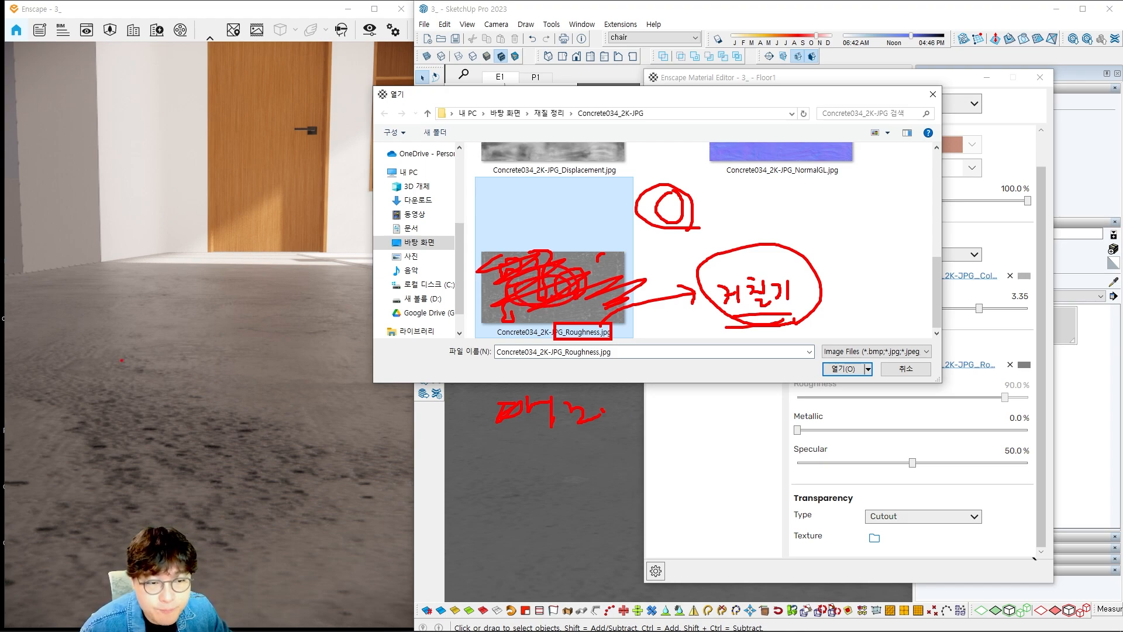
{"action": "mouse_move", "coordinate": [123, 359]}
{"action": "left_mouse_down"}
{"action": "mouse_move", "coordinate": [175, 366]}
{"action": "mouse_move", "coordinate": [154, 398]}
{"action": "left_mouse_up"}
{"action": "mouse_move", "coordinate": [178, 360]}
{"action": "left_mouse_down"}
{"action": "mouse_move", "coordinate": [199, 380]}
{"action": "mouse_move", "coordinate": [251, 384]}
{"action": "mouse_move", "coordinate": [260, 396]}
{"action": "left_mouse_up"}
{"action": "left_click_drag", "start_coordinate": [304, 359], "coordinate": [353, 378]}
{"action": "left_click_drag", "start_coordinate": [354, 365], "coordinate": [364, 365]}
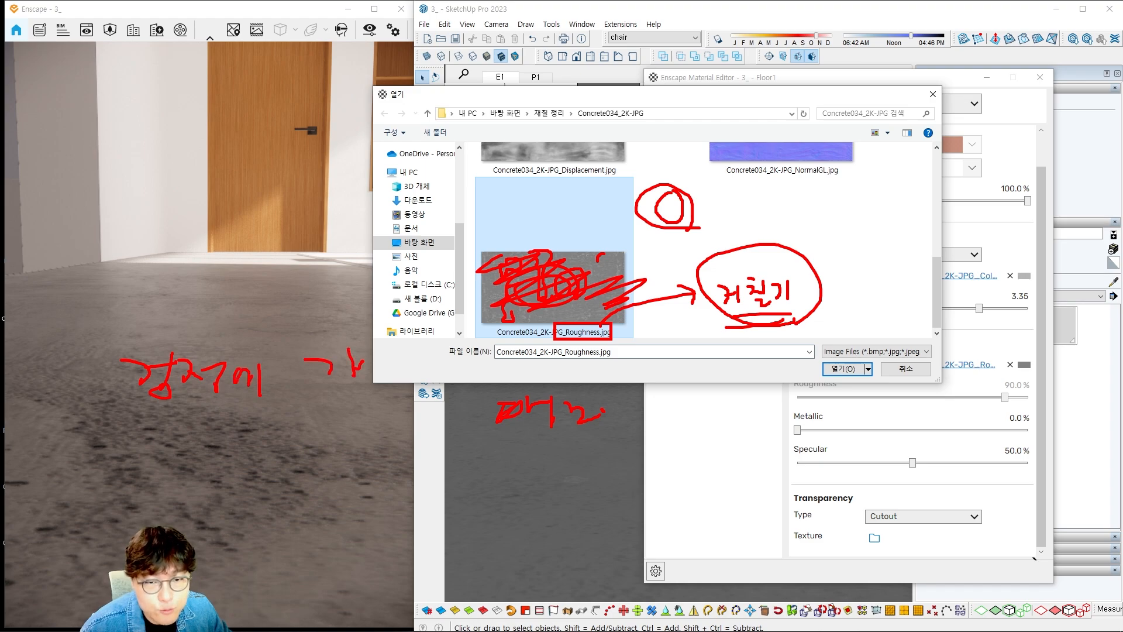
{"action": "mouse_move", "coordinate": [247, 434]}
{"action": "left_mouse_down"}
{"action": "mouse_move", "coordinate": [275, 435]}
{"action": "mouse_move", "coordinate": [283, 464]}
{"action": "left_mouse_up"}
{"action": "mouse_move", "coordinate": [275, 450]}
{"action": "left_mouse_down"}
{"action": "mouse_move", "coordinate": [291, 460]}
{"action": "mouse_move", "coordinate": [351, 440]}
{"action": "mouse_move", "coordinate": [431, 441]}
{"action": "left_mouse_up"}
{"action": "left_click_drag", "start_coordinate": [310, 481], "coordinate": [393, 468]}
{"action": "left_click_drag", "start_coordinate": [198, 430], "coordinate": [376, 410]}
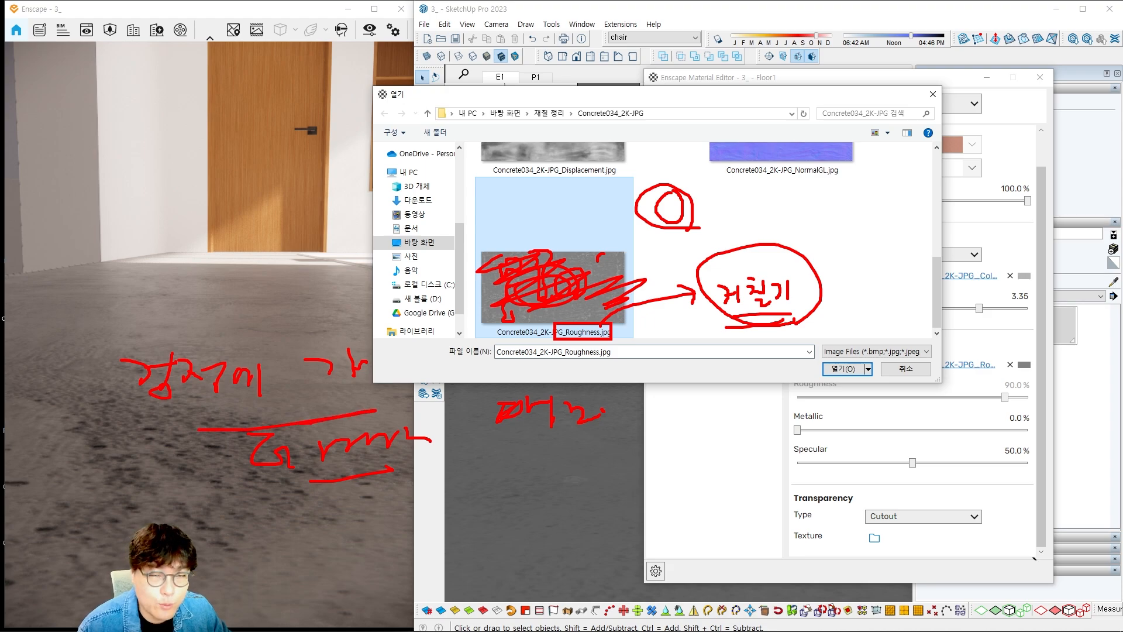
{"action": "key", "text": "Escape"}
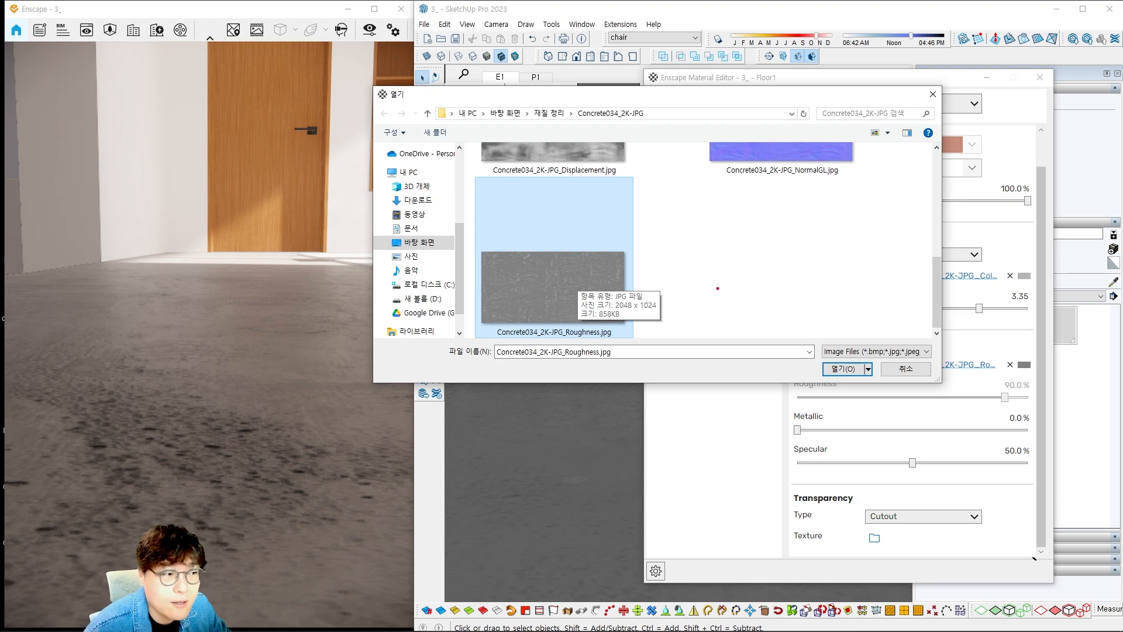
{"action": "mouse_move", "coordinate": [703, 269]}
{"action": "left_mouse_down"}
{"action": "mouse_move", "coordinate": [723, 297]}
{"action": "mouse_move", "coordinate": [741, 282]}
{"action": "left_mouse_up"}
{"action": "left_click_drag", "start_coordinate": [741, 269], "coordinate": [743, 302]}
{"action": "left_click_drag", "start_coordinate": [748, 269], "coordinate": [763, 295]}
{"action": "left_click_drag", "start_coordinate": [769, 274], "coordinate": [782, 305]}
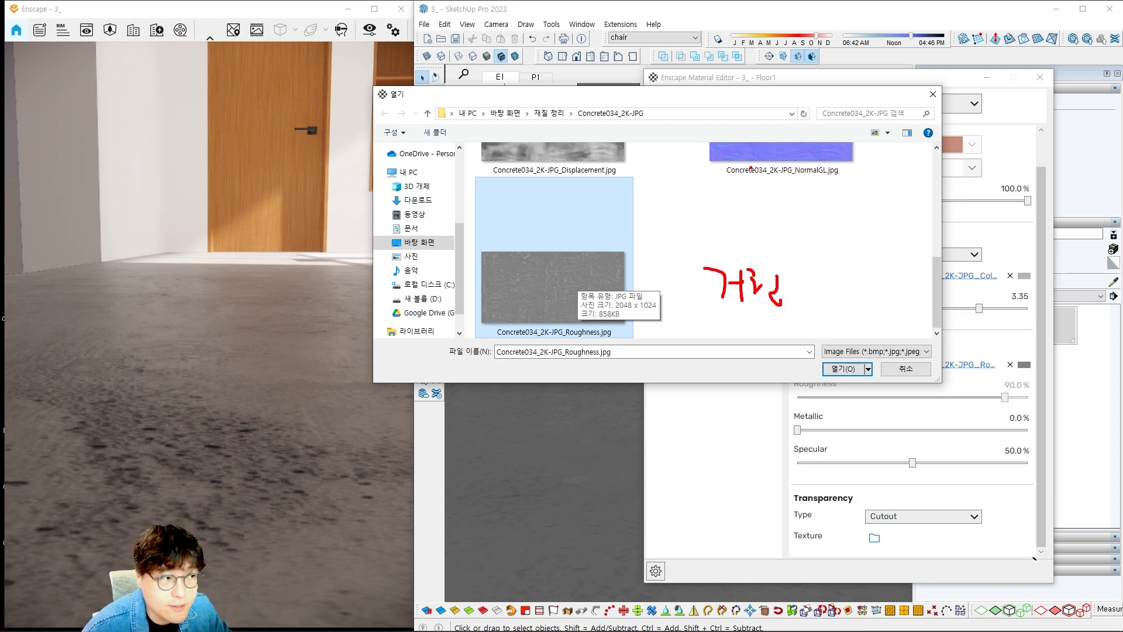
{"action": "left_click_drag", "start_coordinate": [751, 167], "coordinate": [752, 227]}
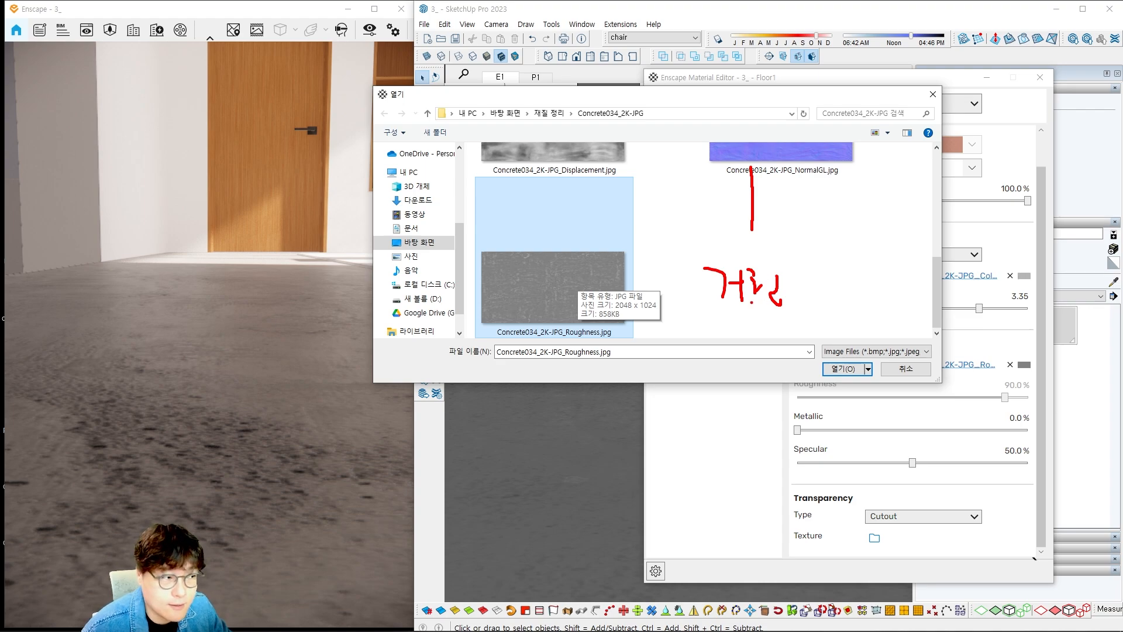
{"action": "left_click_drag", "start_coordinate": [717, 310], "coordinate": [794, 308]}
{"action": "mouse_move", "coordinate": [760, 237]}
{"action": "left_mouse_down"}
{"action": "mouse_move", "coordinate": [734, 143]}
{"action": "mouse_move", "coordinate": [783, 236]}
{"action": "left_mouse_up"}
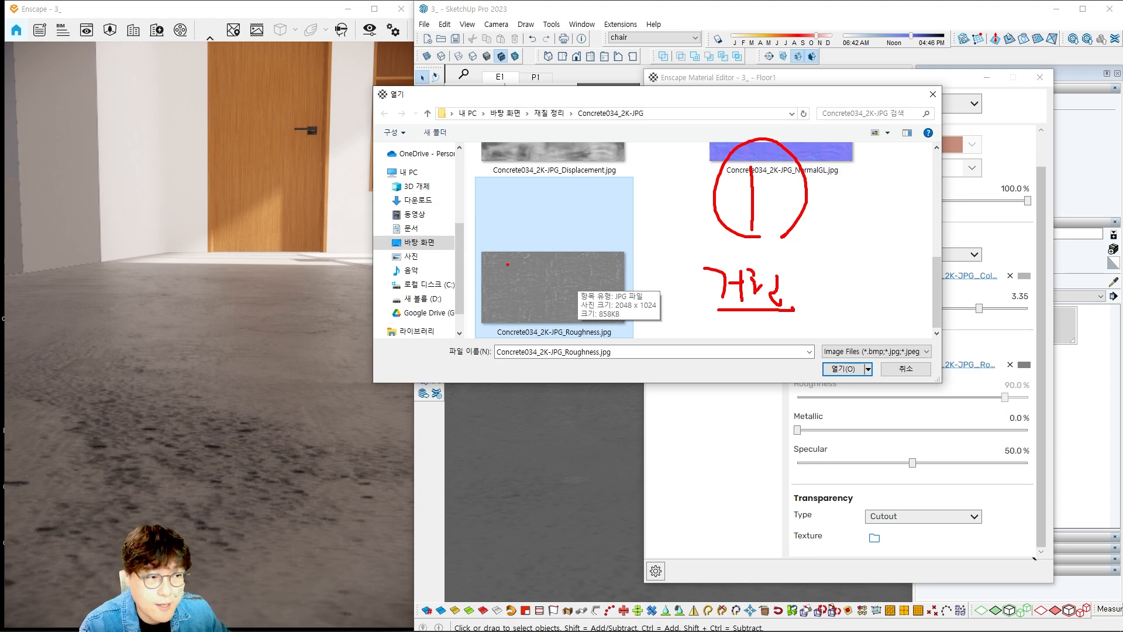
{"action": "key", "text": "Escape"}
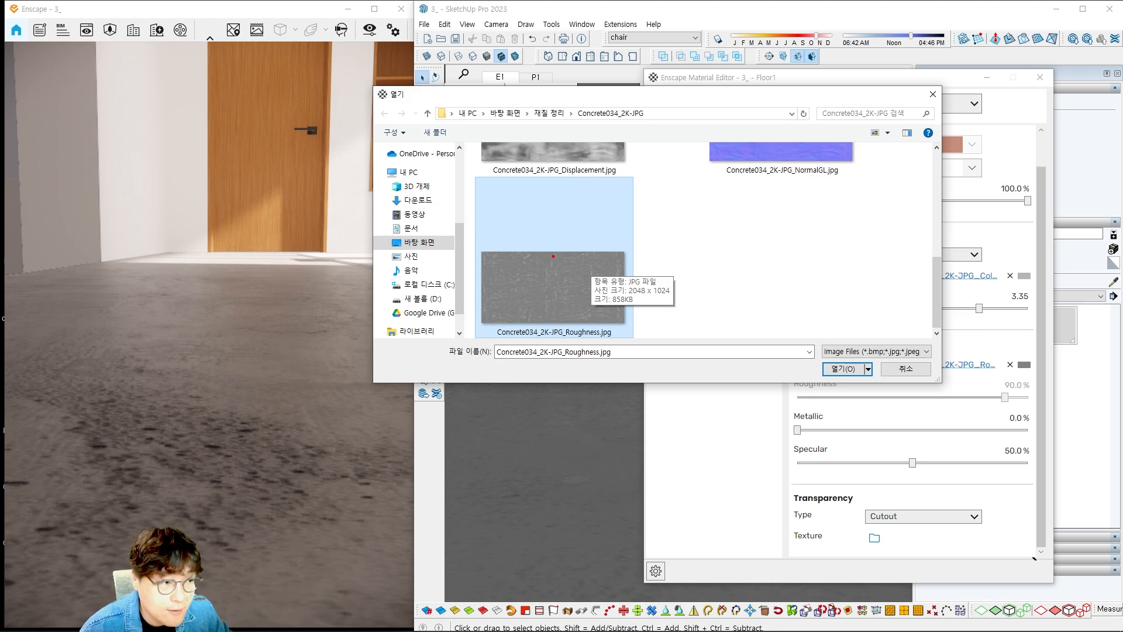
{"action": "mouse_move", "coordinate": [553, 254]}
{"action": "left_mouse_down"}
{"action": "mouse_move", "coordinate": [492, 253]}
{"action": "mouse_move", "coordinate": [490, 319]}
{"action": "mouse_move", "coordinate": [598, 319]}
{"action": "mouse_move", "coordinate": [616, 292]}
{"action": "mouse_move", "coordinate": [608, 255]}
{"action": "mouse_move", "coordinate": [524, 255]}
{"action": "left_mouse_up"}
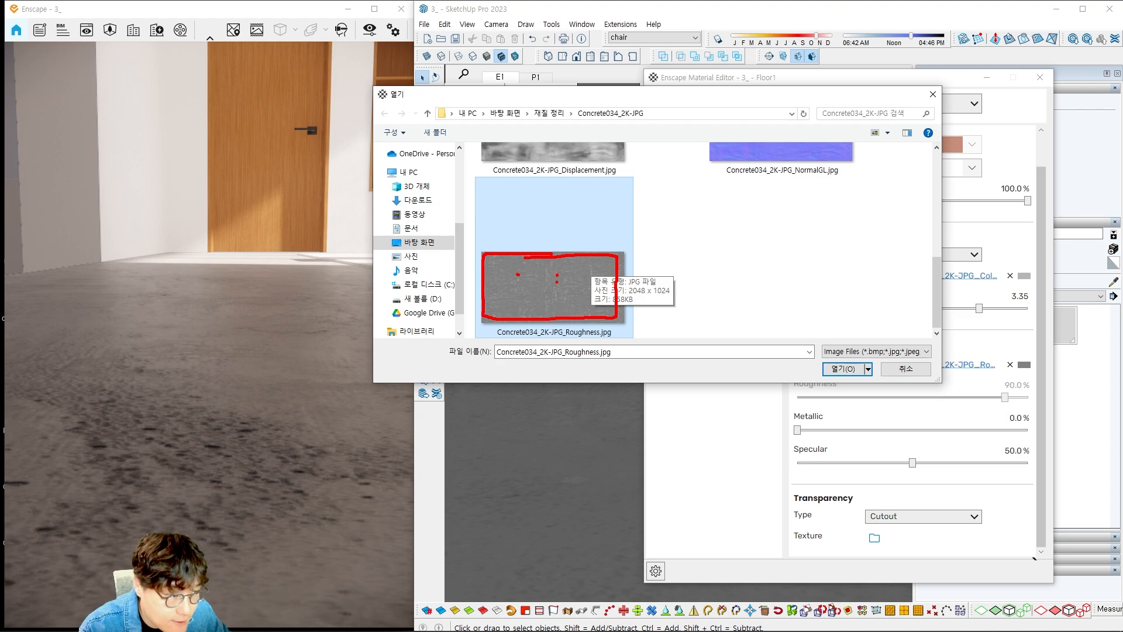
{"action": "left_click_drag", "start_coordinate": [547, 277], "coordinate": [544, 288]}
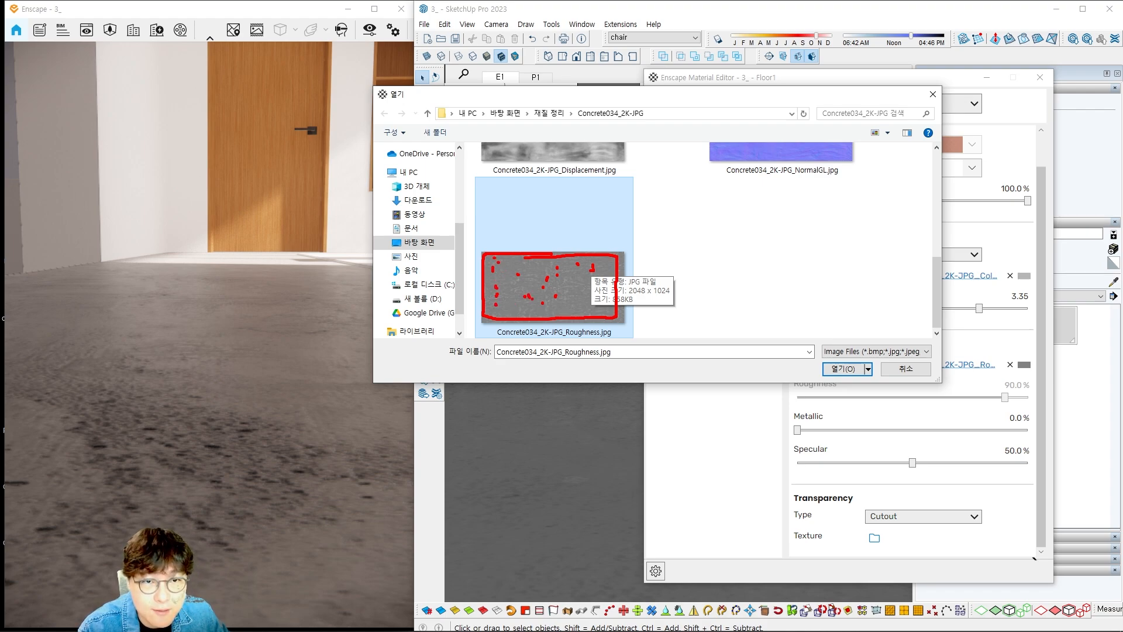
{"action": "mouse_move", "coordinate": [251, 264]}
{"action": "left_mouse_down"}
{"action": "mouse_move", "coordinate": [101, 296]}
{"action": "mouse_move", "coordinate": [301, 331]}
{"action": "mouse_move", "coordinate": [141, 391]}
{"action": "mouse_move", "coordinate": [208, 457]}
{"action": "left_mouse_up"}
{"action": "left_click_drag", "start_coordinate": [295, 364], "coordinate": [296, 376]}
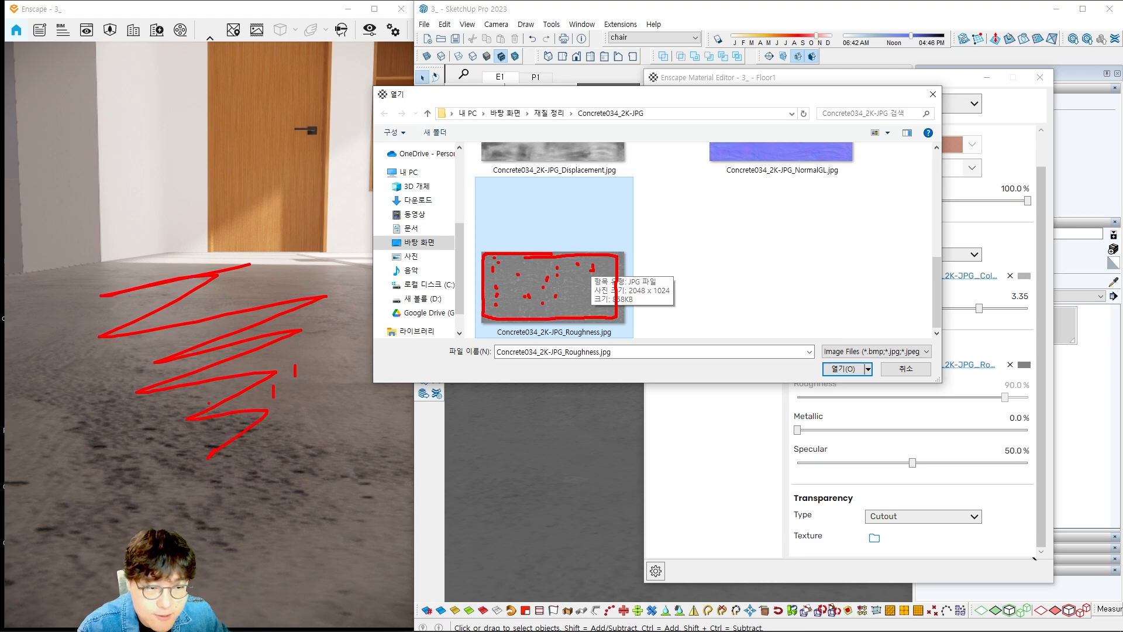
{"action": "left_click_drag", "start_coordinate": [182, 400], "coordinate": [181, 413]}
{"action": "left_click_drag", "start_coordinate": [116, 414], "coordinate": [115, 421]}
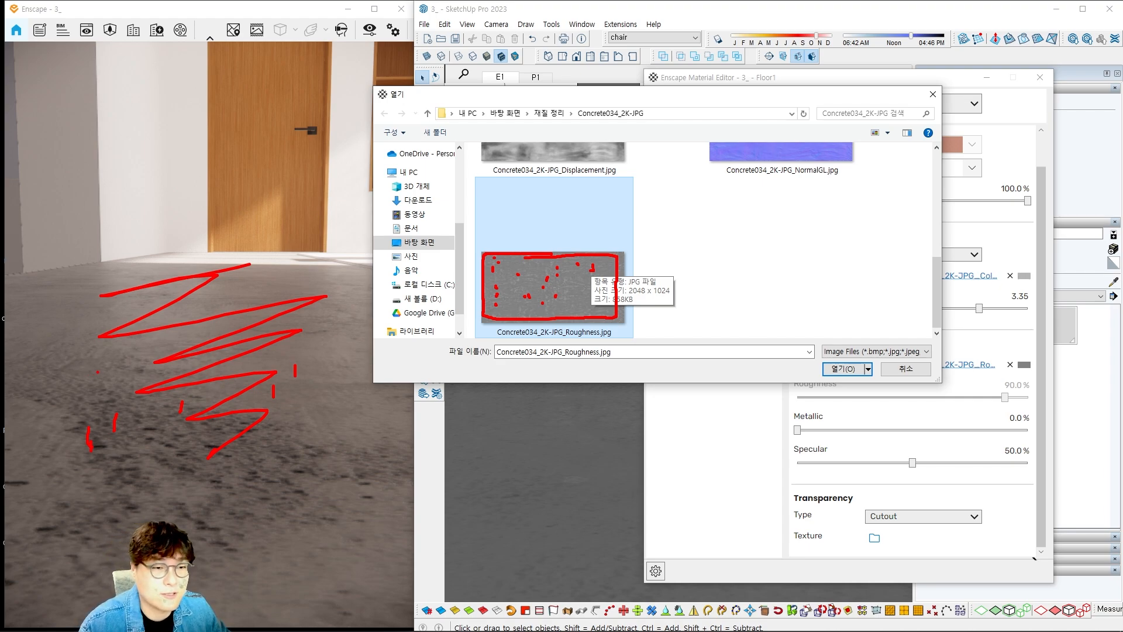
{"action": "key", "text": "Escape"}
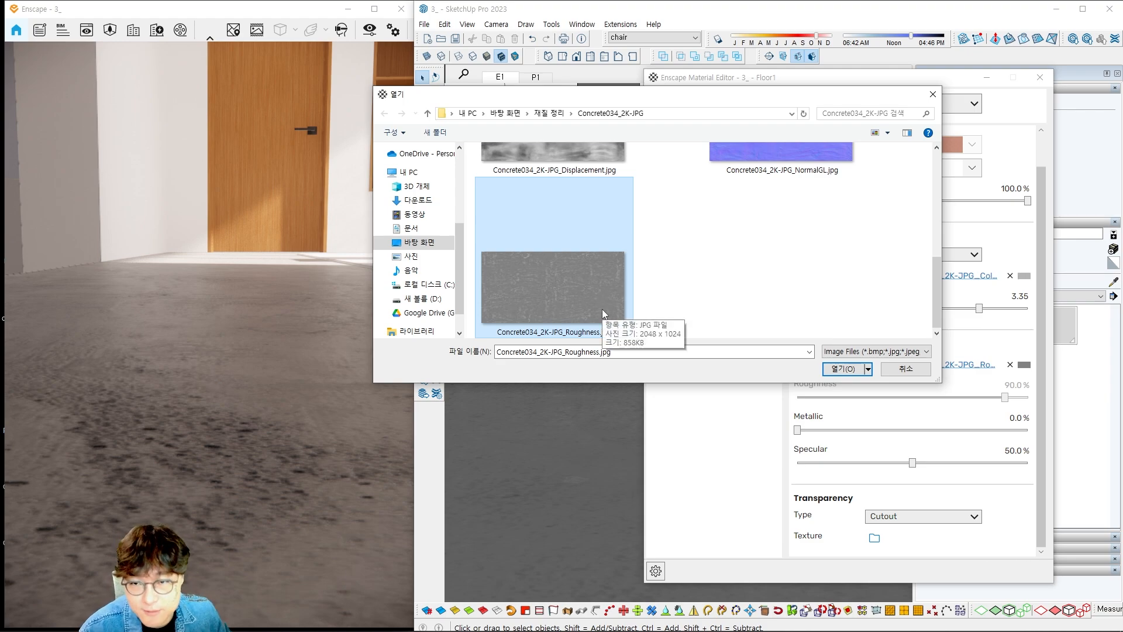
Close the texture file picker and examine the floor's reflections in the render.
{"action": "left_click_drag", "start_coordinate": [809, 97], "coordinate": [569, 221]}
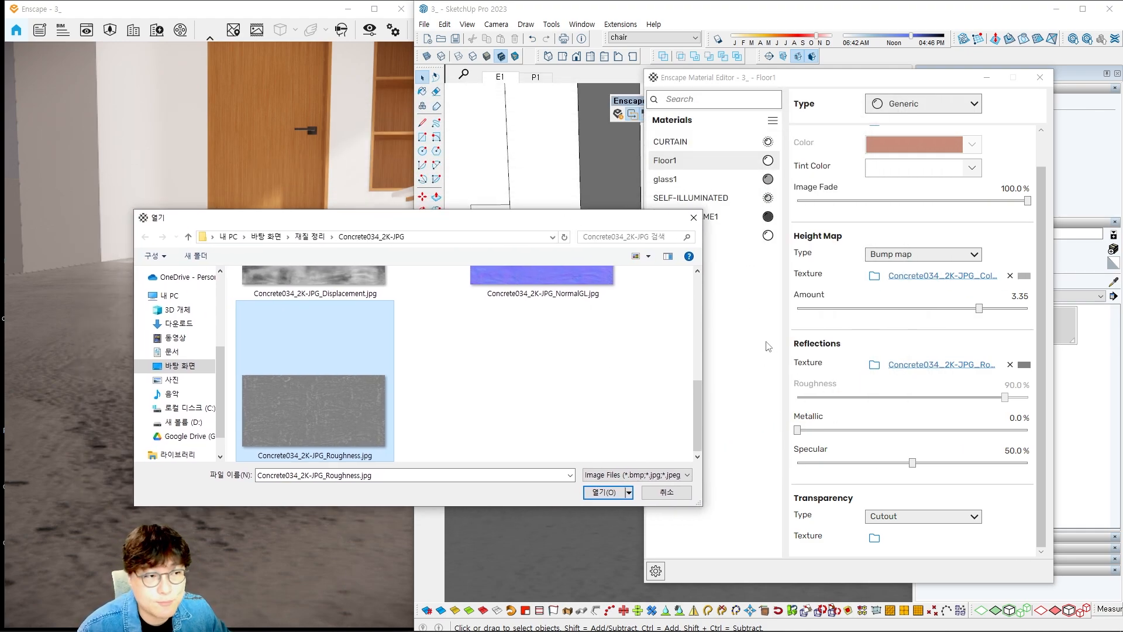
{"action": "left_click_drag", "start_coordinate": [488, 225], "coordinate": [744, 129]}
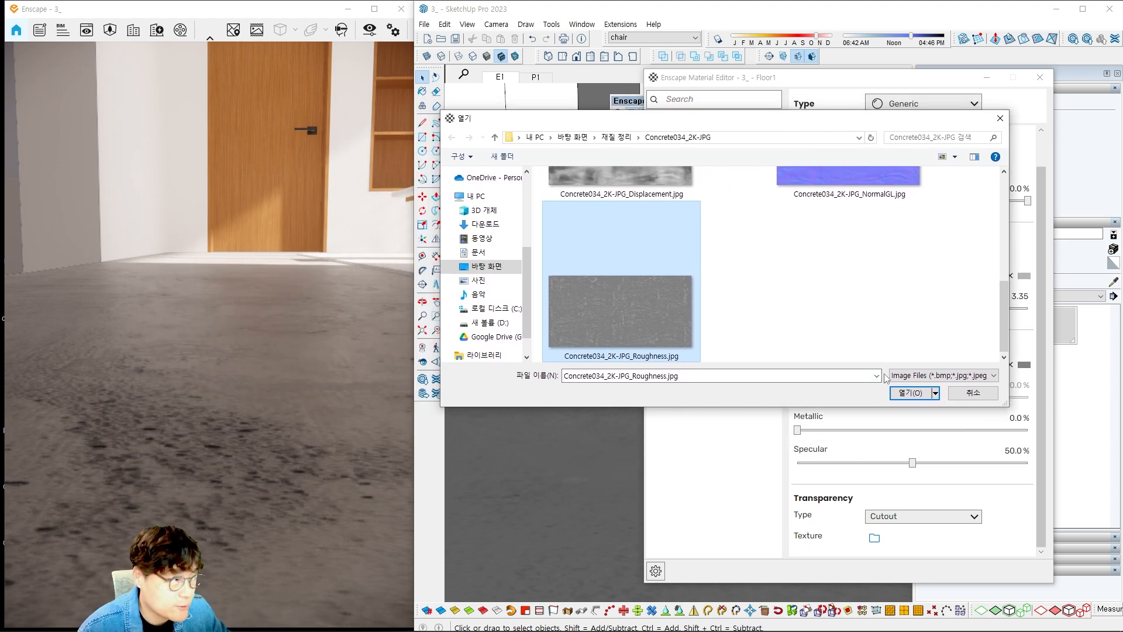
{"action": "left_click", "coordinate": [860, 397]}
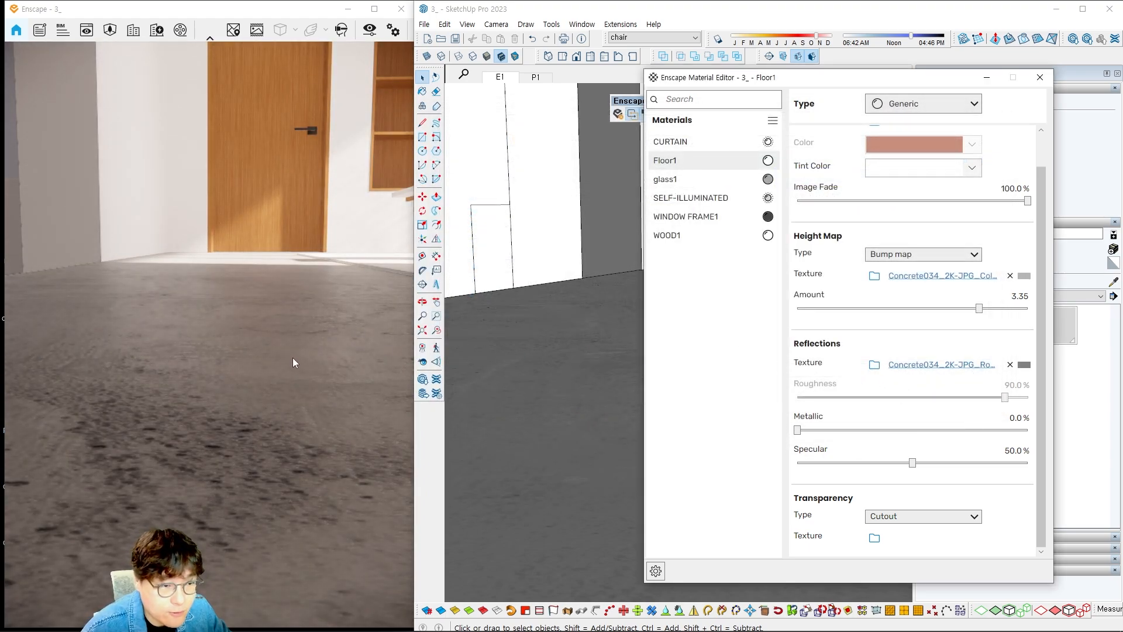
{"action": "mouse_move", "coordinate": [266, 315]}
{"action": "left_mouse_down"}
{"action": "mouse_move", "coordinate": [270, 389]}
{"action": "mouse_move", "coordinate": [297, 427]}
{"action": "left_mouse_up"}
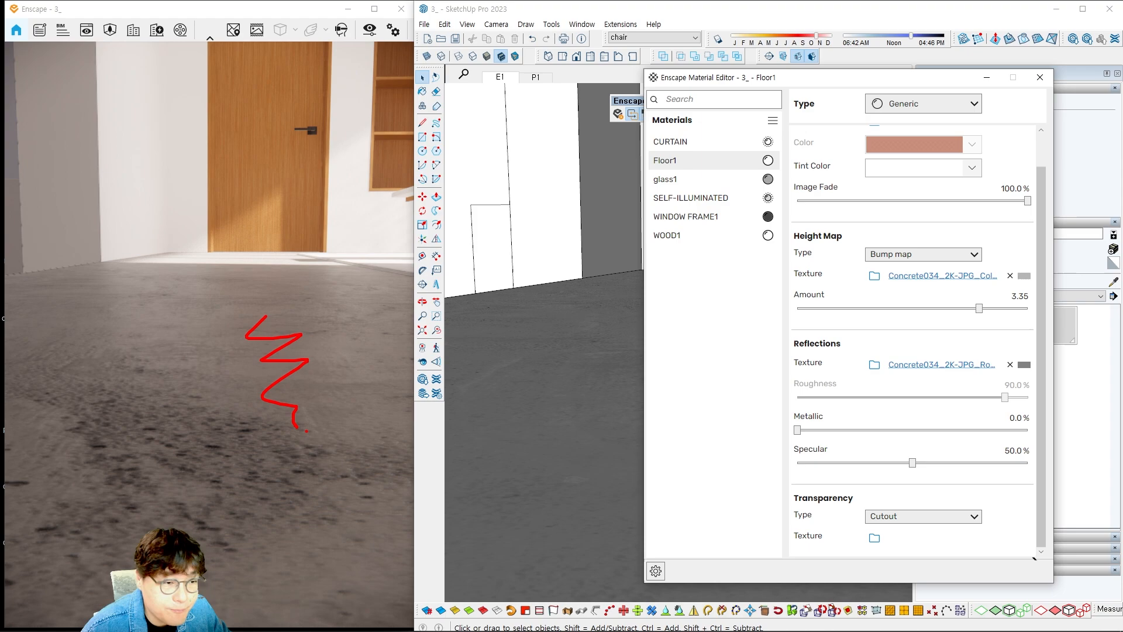
{"action": "key", "text": "Escape"}
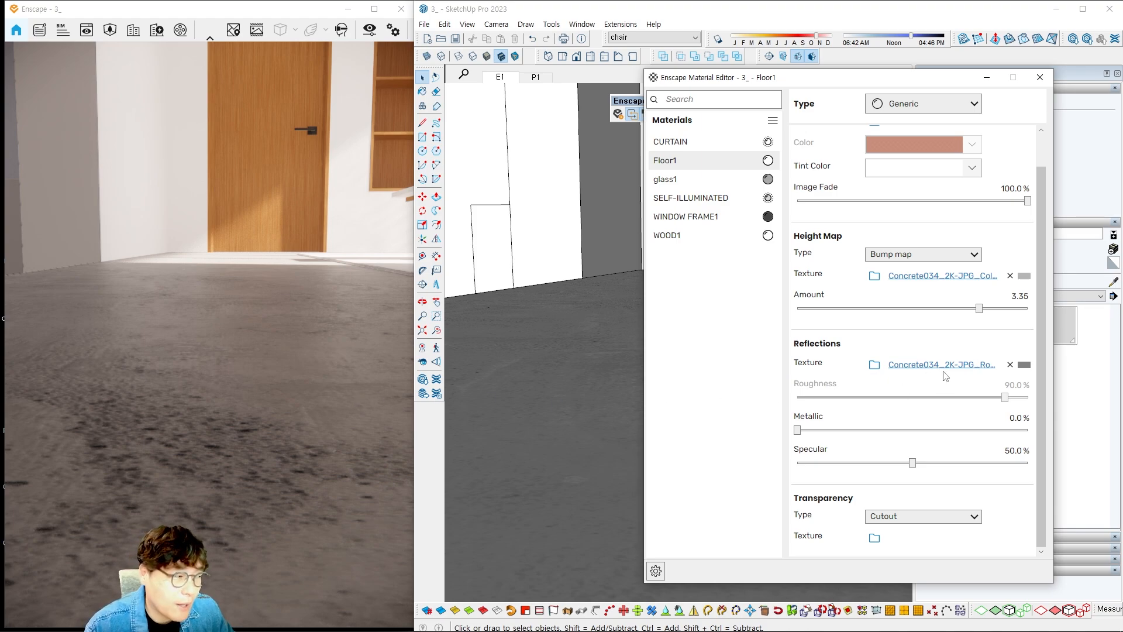
Remove the roughness map from Floor1's Reflections and lower Roughness to 0.0% to compare a uniformly glossy floor.
{"action": "left_click", "coordinate": [1010, 364]}
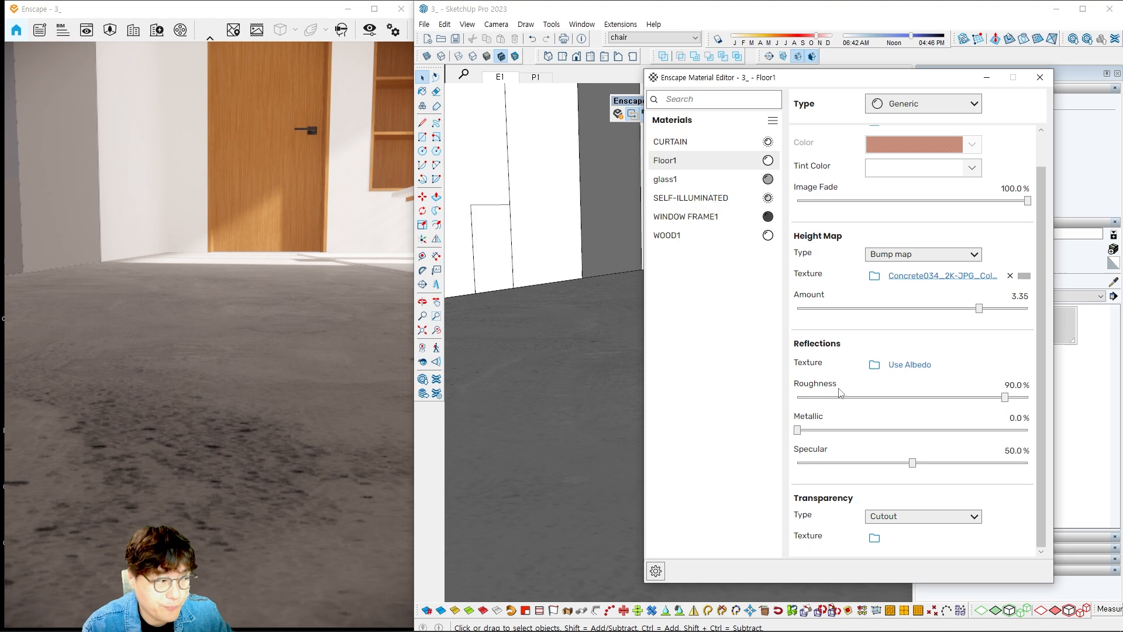
{"action": "mouse_move", "coordinate": [822, 389]}
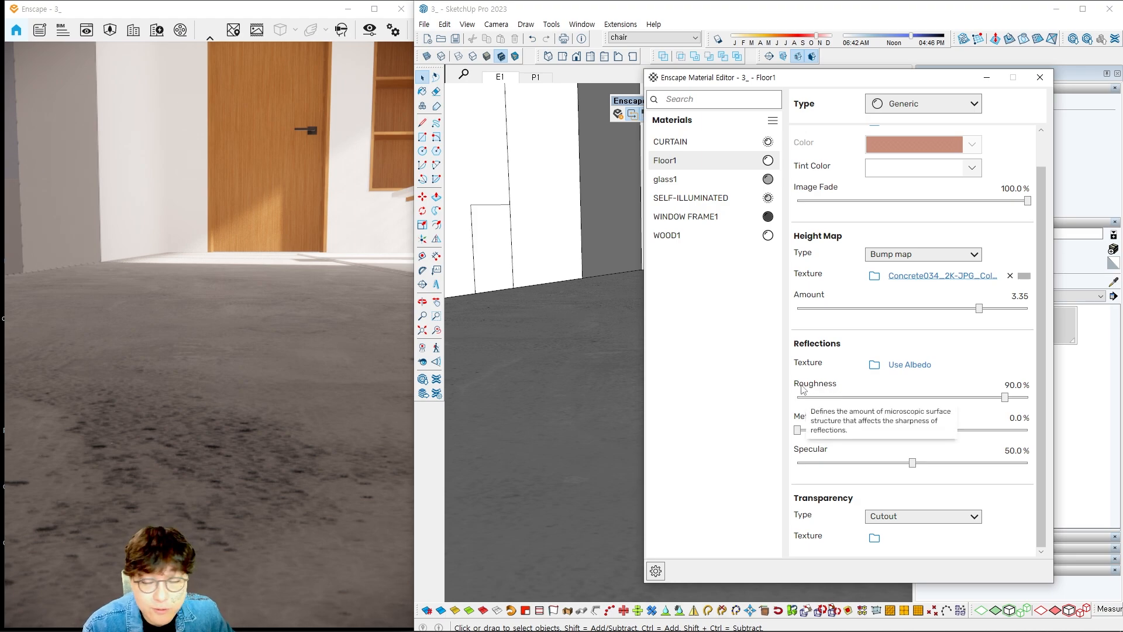
{"action": "left_click_drag", "start_coordinate": [1005, 398], "coordinate": [765, 401]}
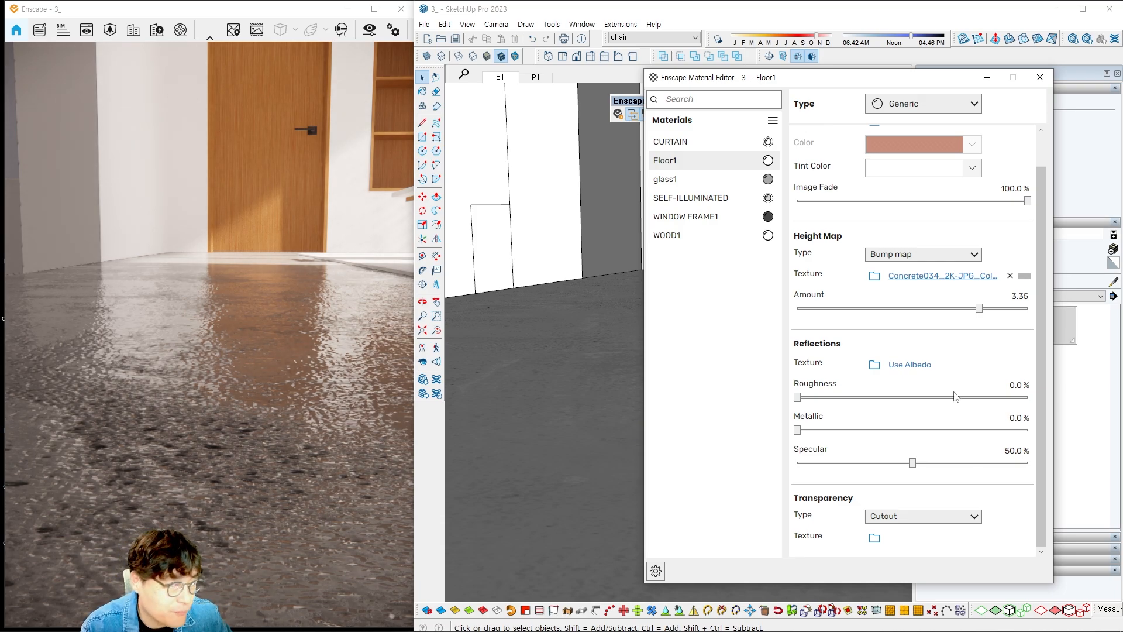
Reapply Concrete034_2K-JPG_Roughness.jpg as the texture of Floor1's Reflections and open that map's texture settings.
{"action": "left_click", "coordinate": [870, 367]}
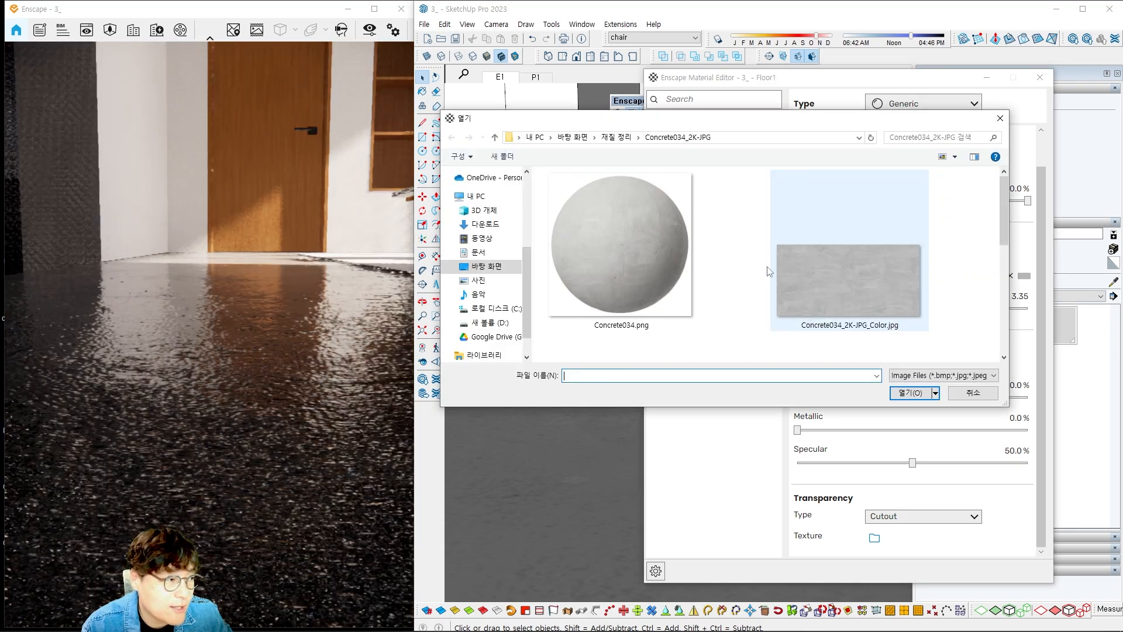
{"action": "scroll", "coordinate": [760, 263], "scroll_direction": "down", "scroll_amount": 5}
{"action": "left_click", "coordinate": [619, 308]}
{"action": "left_click", "coordinate": [915, 393]}
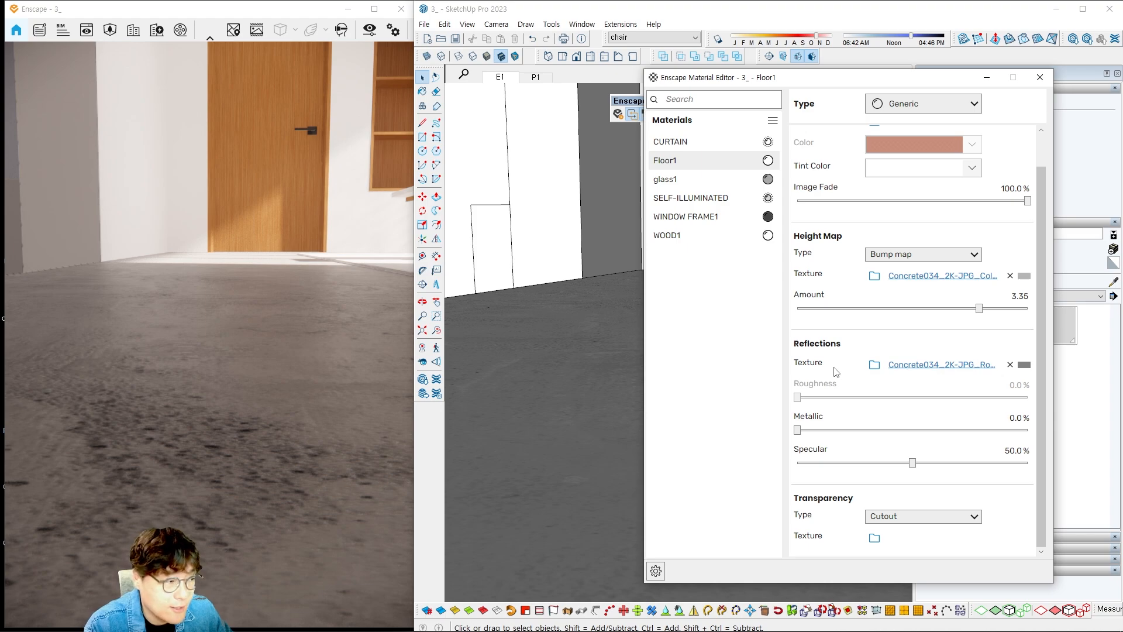
{"action": "left_click", "coordinate": [945, 369]}
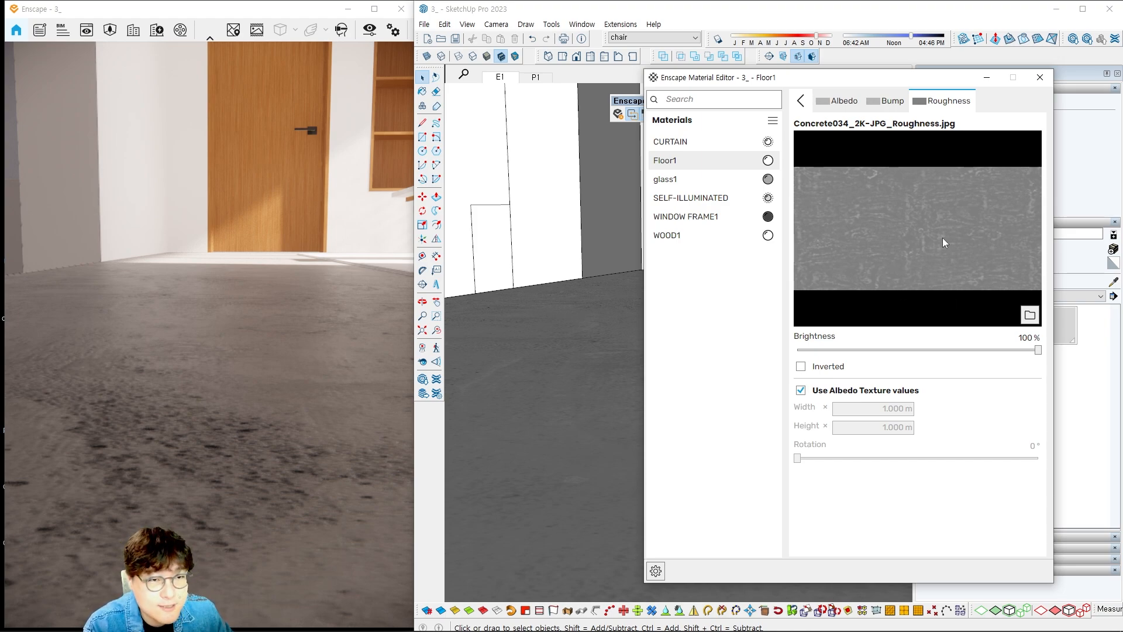
Lower the roughness map's Brightness to 50% and mark the darkened half of its preview and the floor's reflections for comparison.
{"action": "key", "text": "grave"}
{"action": "mouse_move", "coordinate": [785, 322]}
{"action": "left_mouse_down", "text": "ctrl"}
{"action": "mouse_move", "coordinate": [823, 337]}
{"action": "mouse_move", "coordinate": [1065, 356]}
{"action": "left_mouse_up", "text": "ctrl"}
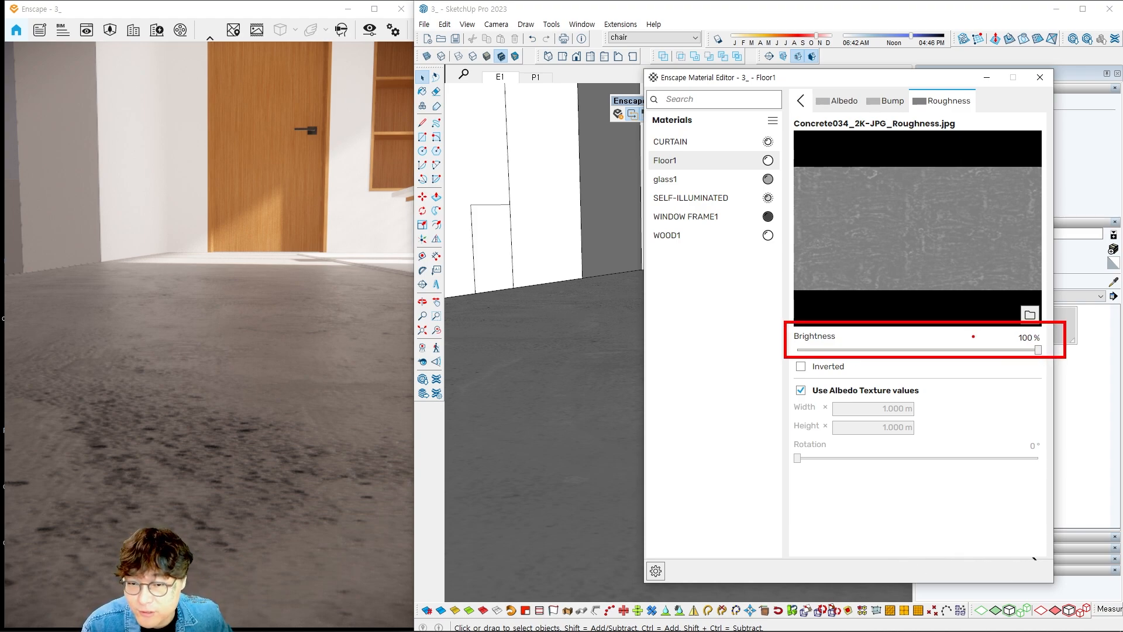
{"action": "key", "text": "Escape"}
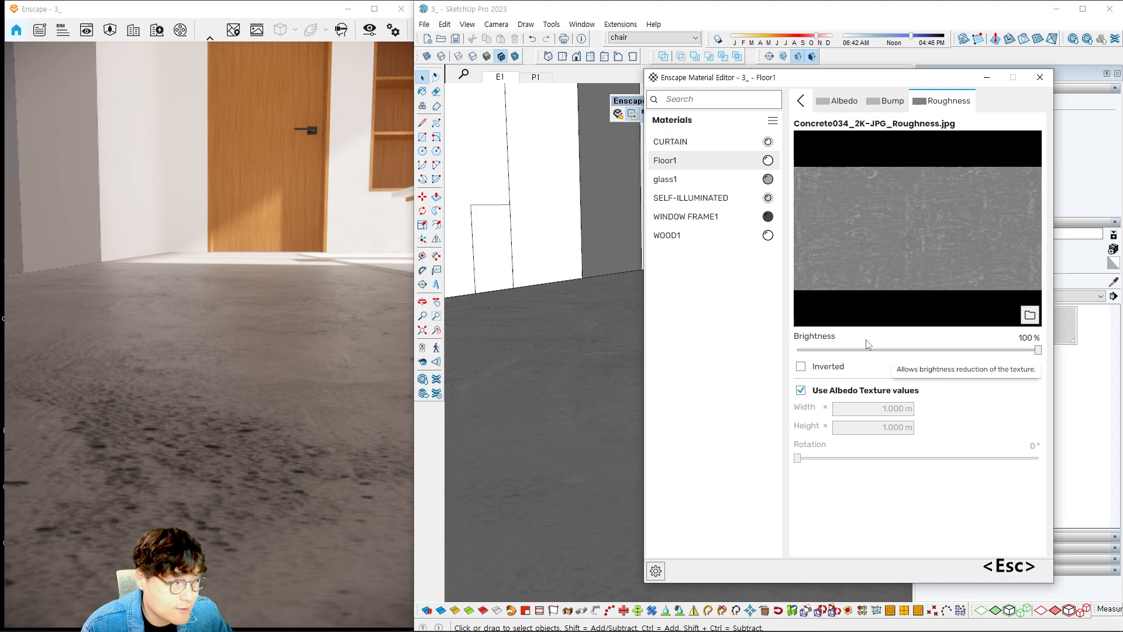
{"action": "left_click_drag", "start_coordinate": [1038, 353], "coordinate": [919, 353]}
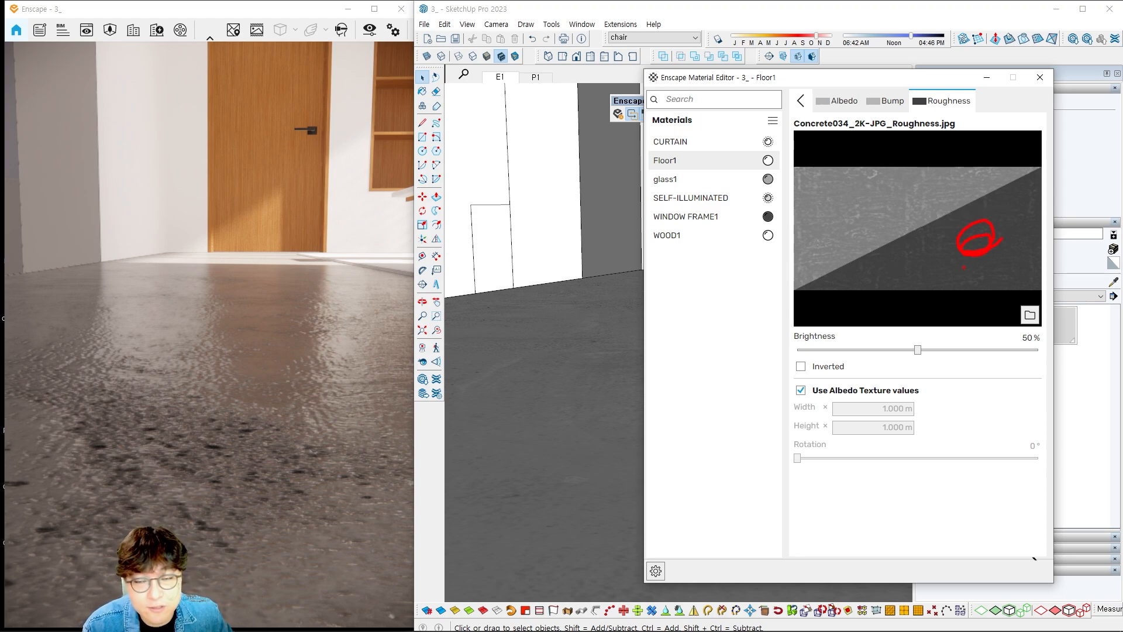
{"action": "mouse_move", "coordinate": [853, 203]}
{"action": "left_mouse_down"}
{"action": "mouse_move", "coordinate": [857, 216]}
{"action": "mouse_move", "coordinate": [870, 201]}
{"action": "left_mouse_up"}
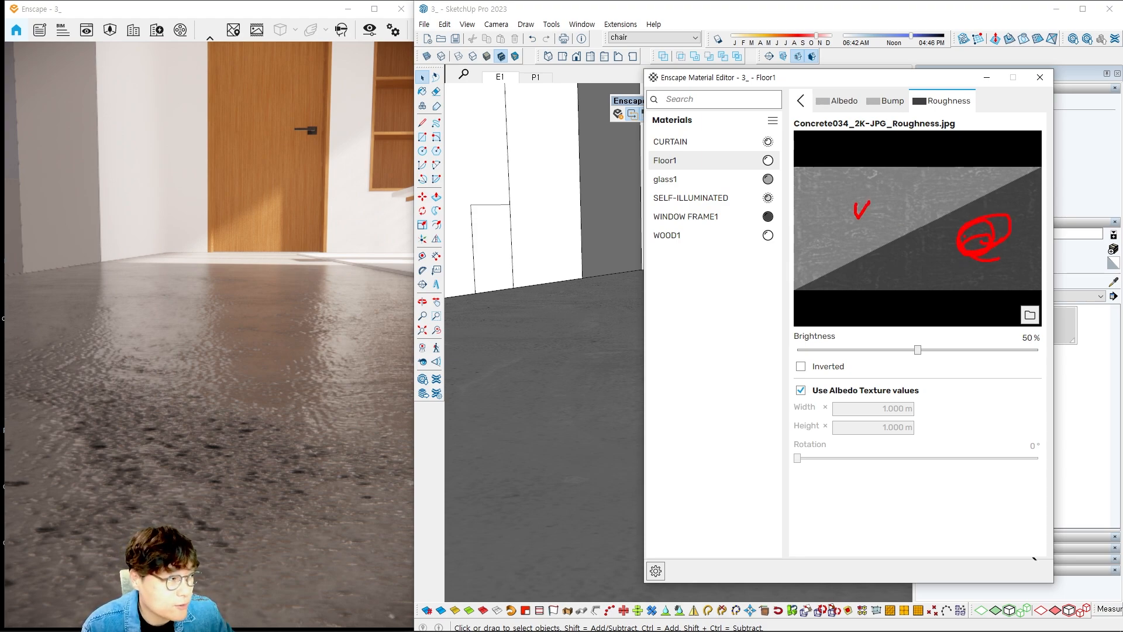
{"action": "mouse_move", "coordinate": [1029, 176]}
{"action": "left_mouse_down"}
{"action": "mouse_move", "coordinate": [806, 290]}
{"action": "mouse_move", "coordinate": [1006, 291]}
{"action": "mouse_move", "coordinate": [1045, 231]}
{"action": "mouse_move", "coordinate": [1047, 180]}
{"action": "left_mouse_up"}
{"action": "mouse_move", "coordinate": [298, 349]}
{"action": "left_mouse_down"}
{"action": "mouse_move", "coordinate": [245, 321]}
{"action": "mouse_move", "coordinate": [221, 401]}
{"action": "left_mouse_up"}
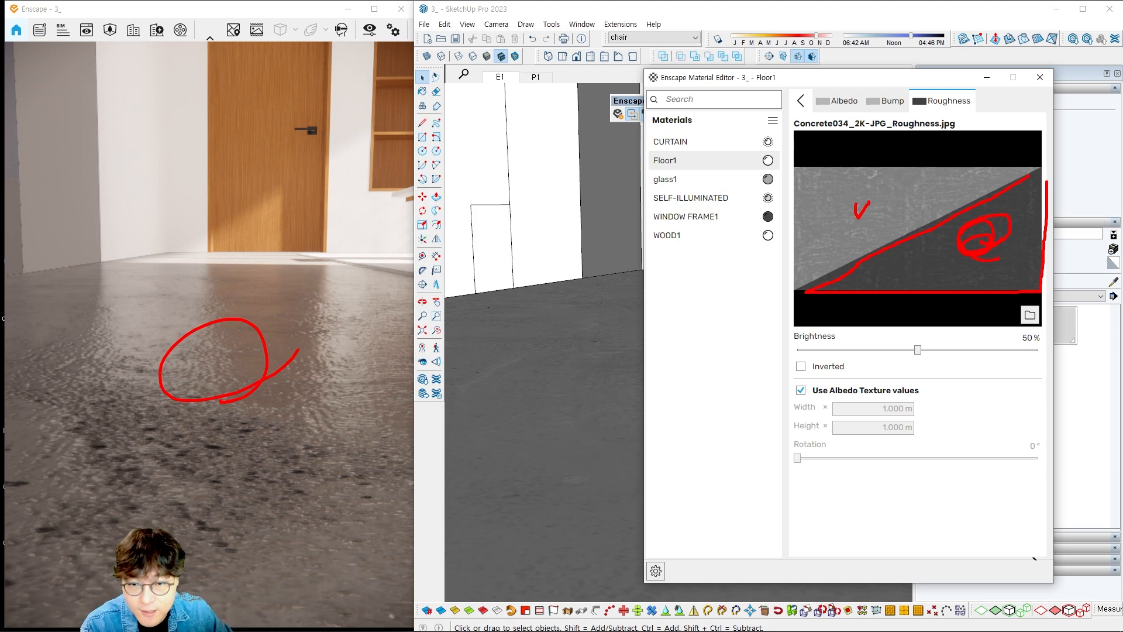
{"action": "key", "text": "Escape"}
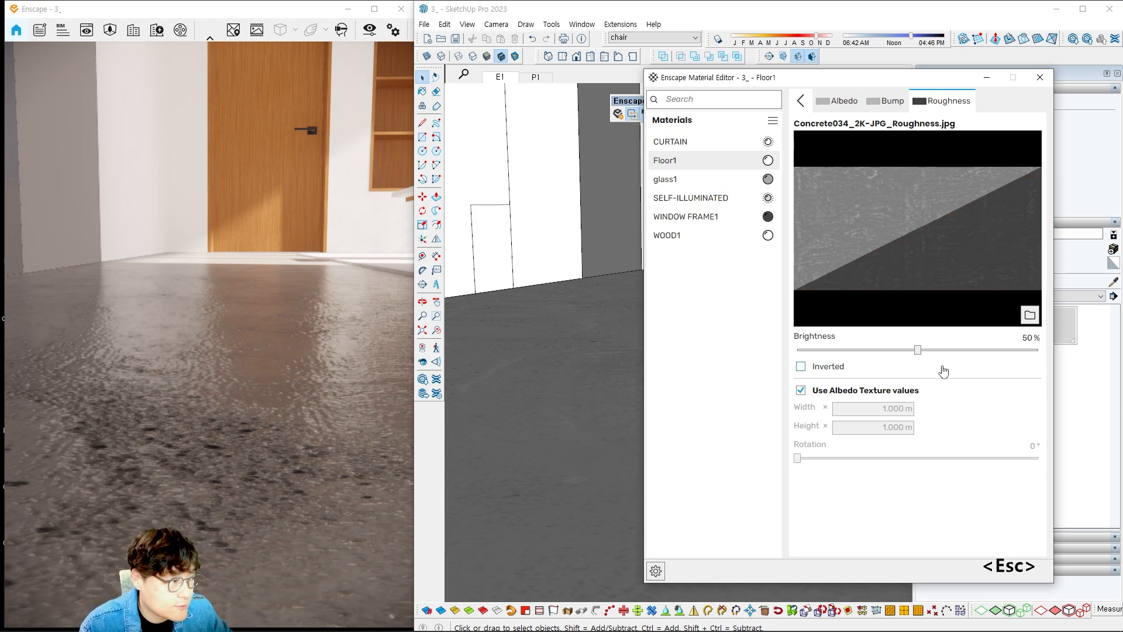
Set the roughness map's Brightness to 73% and Floor1's bump map Amount to 0.78.
{"action": "left_click_drag", "start_coordinate": [917, 350], "coordinate": [970, 350]}
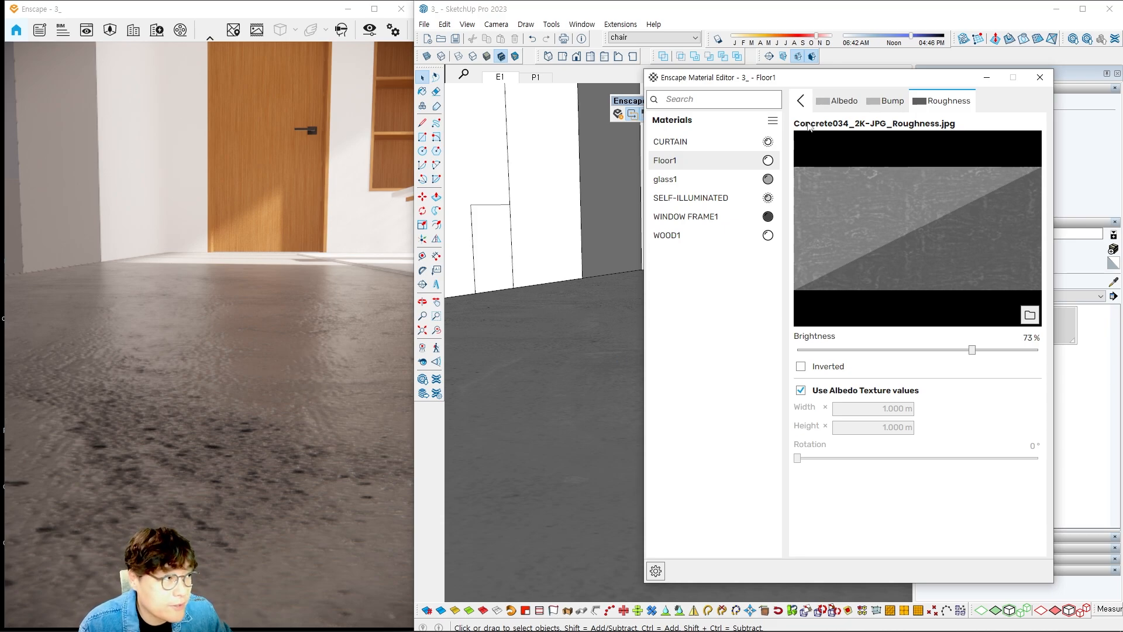
{"action": "left_click", "coordinate": [800, 101]}
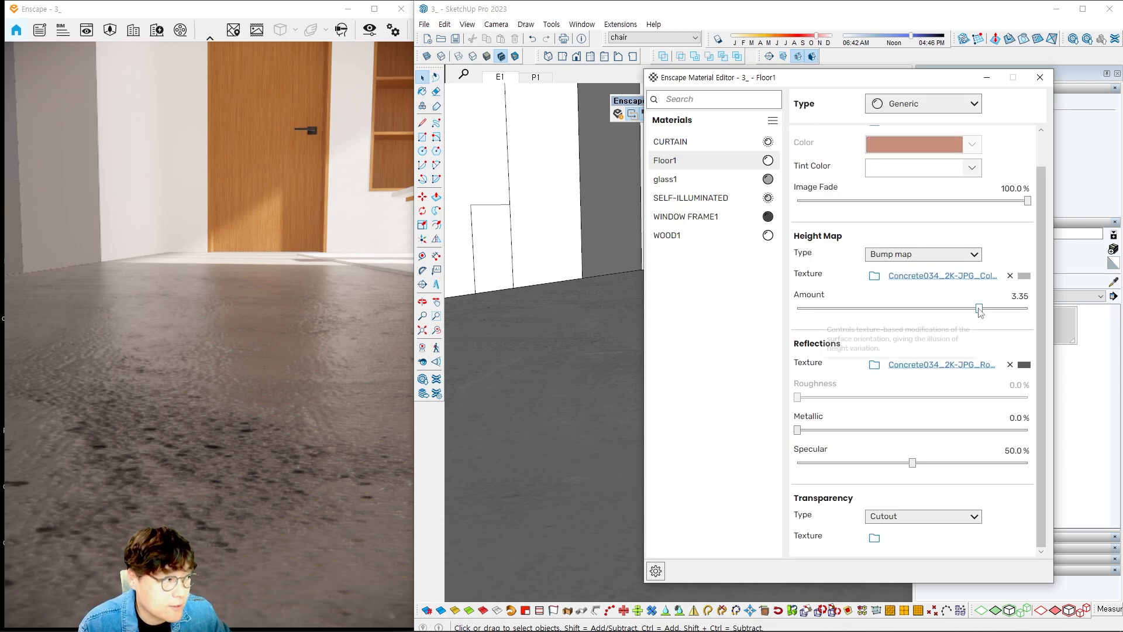
{"action": "left_click_drag", "start_coordinate": [979, 312], "coordinate": [944, 314]}
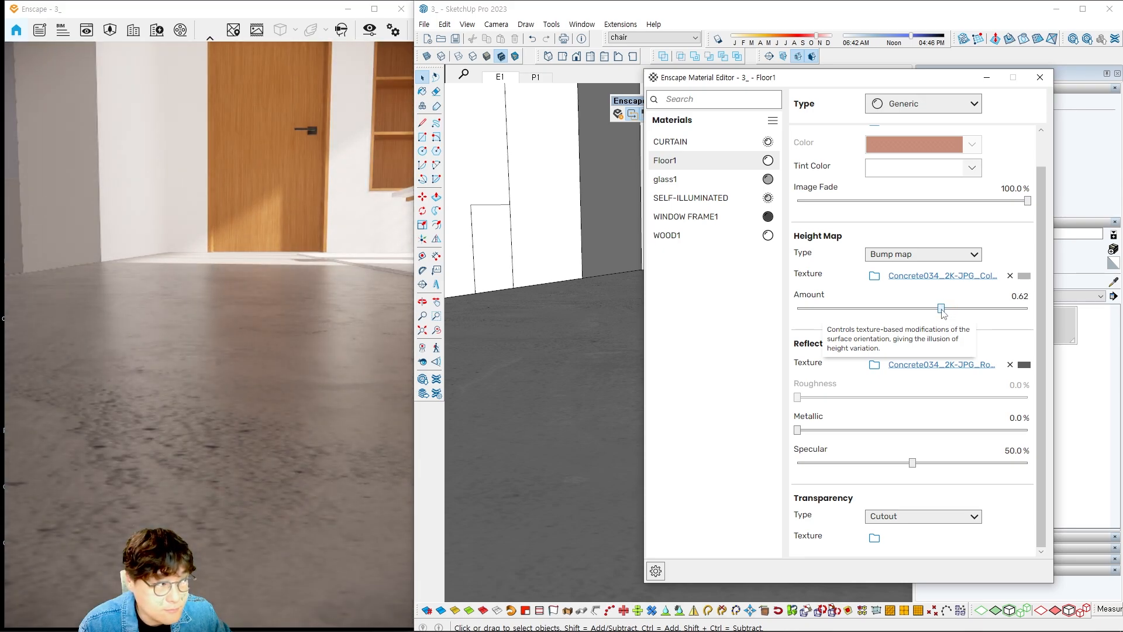
{"action": "left_click_drag", "start_coordinate": [942, 313], "coordinate": [945, 315]}
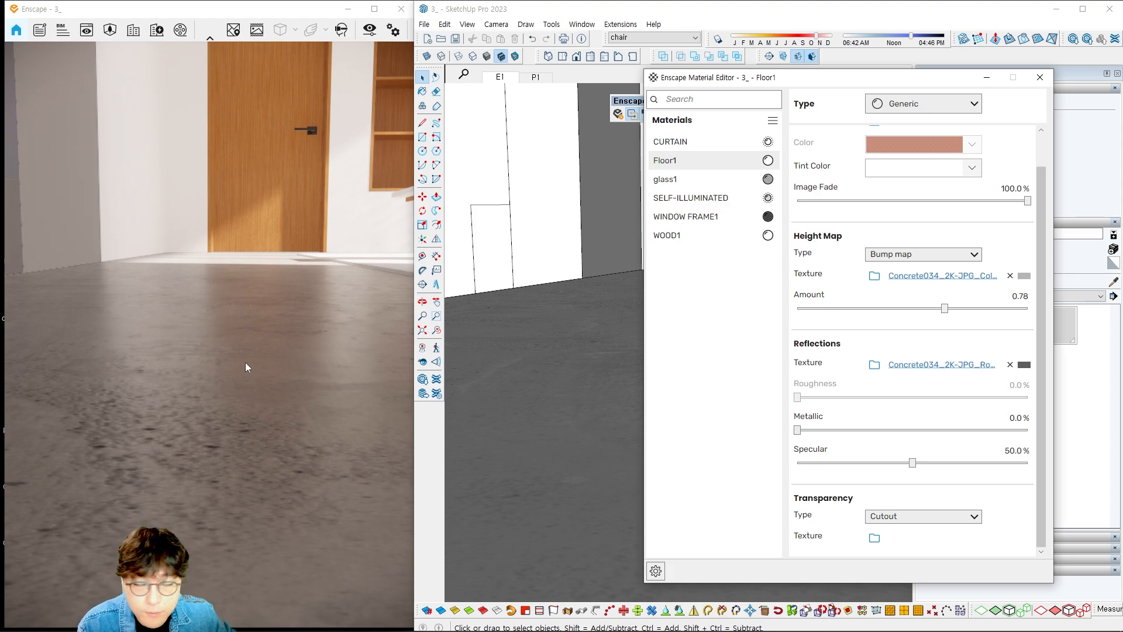
Make the floor glossier with a roughness map Brightness of 54% and soften its relief with a bump map Amount of 0.43.
{"action": "left_click", "coordinate": [918, 366]}
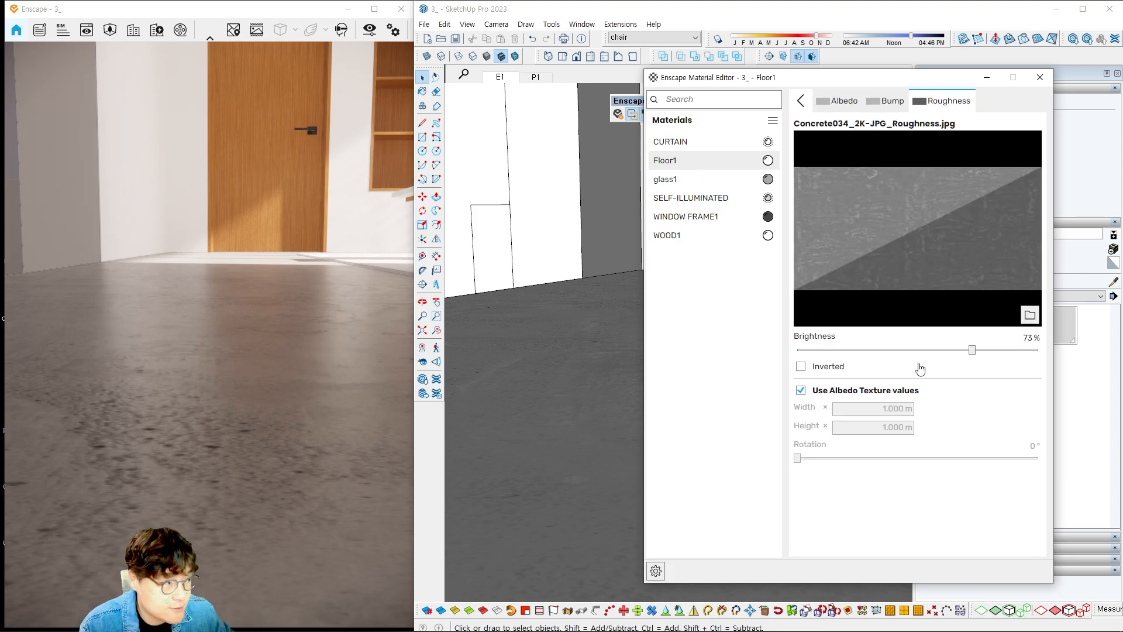
{"action": "left_click_drag", "start_coordinate": [969, 350], "coordinate": [930, 357]}
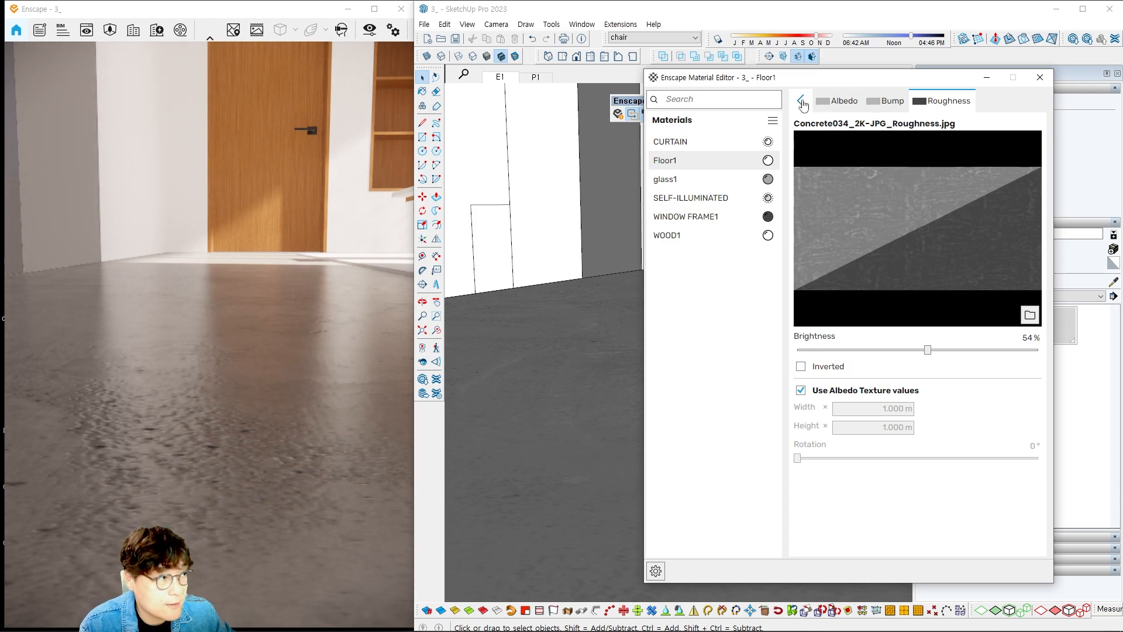
{"action": "left_click", "coordinate": [800, 100]}
{"action": "left_click", "coordinate": [940, 309]}
{"action": "left_click_drag", "start_coordinate": [939, 309], "coordinate": [937, 309]}
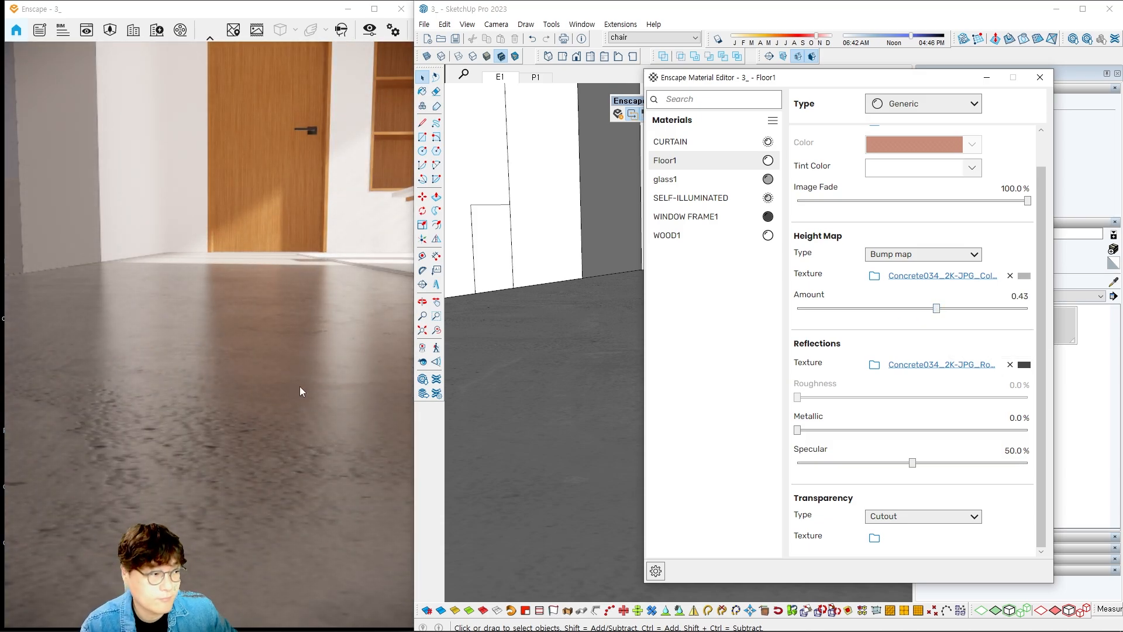
Review the roughness map's settings and open the texture settings of Floor1's albedo map, Concrete034_2K-JPG_Color.jpg.
{"action": "left_click", "coordinate": [929, 365]}
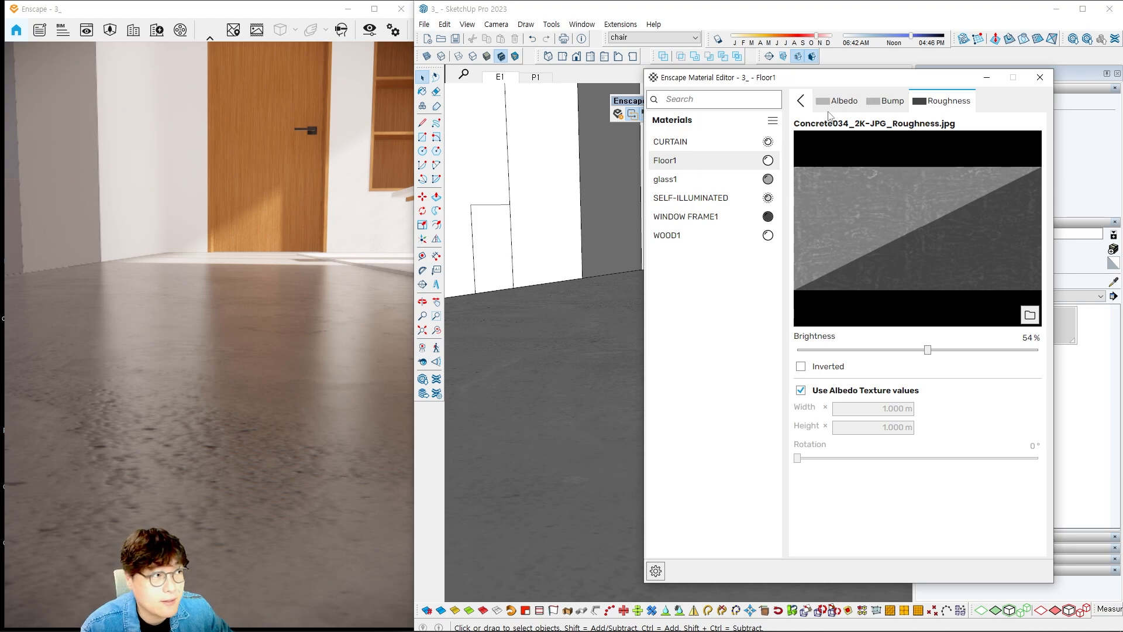
{"action": "left_click", "coordinate": [800, 100]}
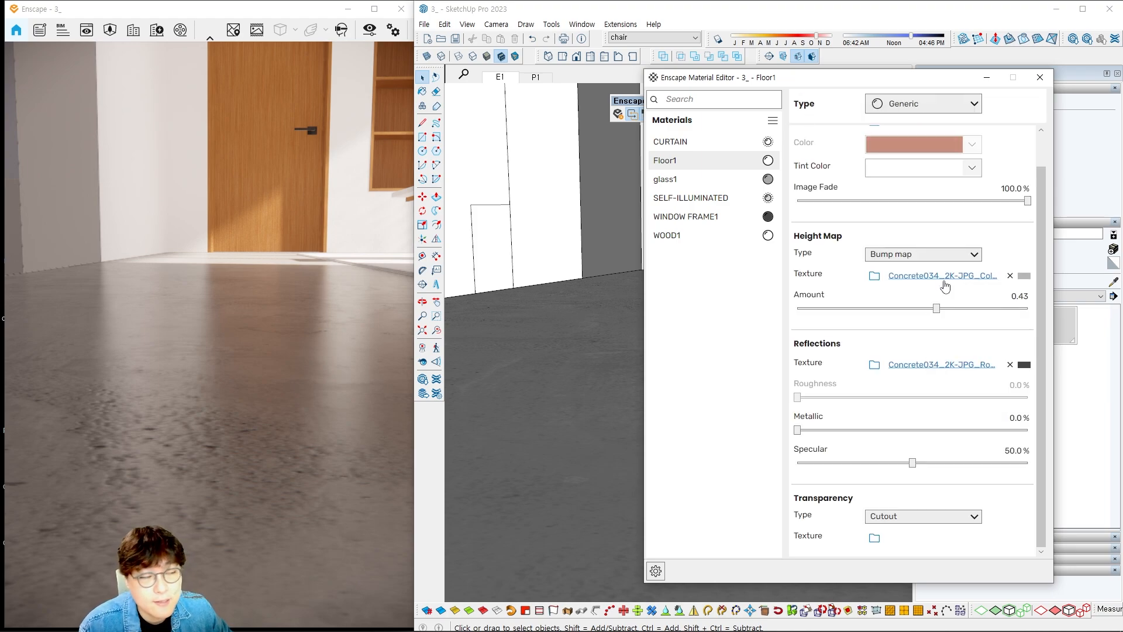
{"action": "scroll", "coordinate": [843, 234], "scroll_direction": "up", "scroll_amount": 1}
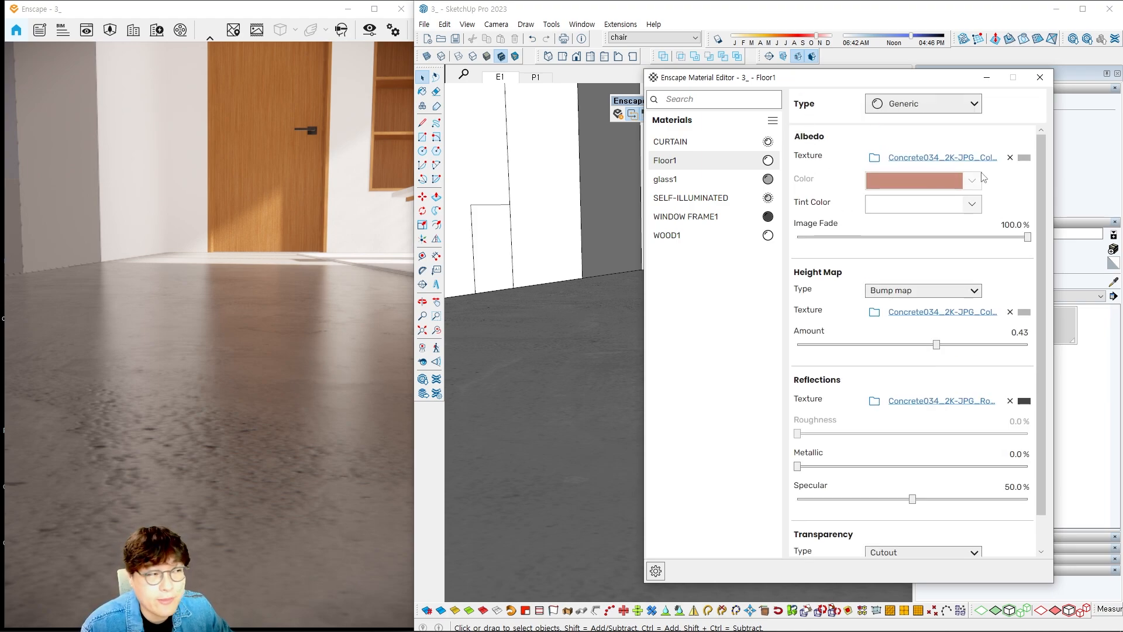
{"action": "left_click", "coordinate": [937, 158]}
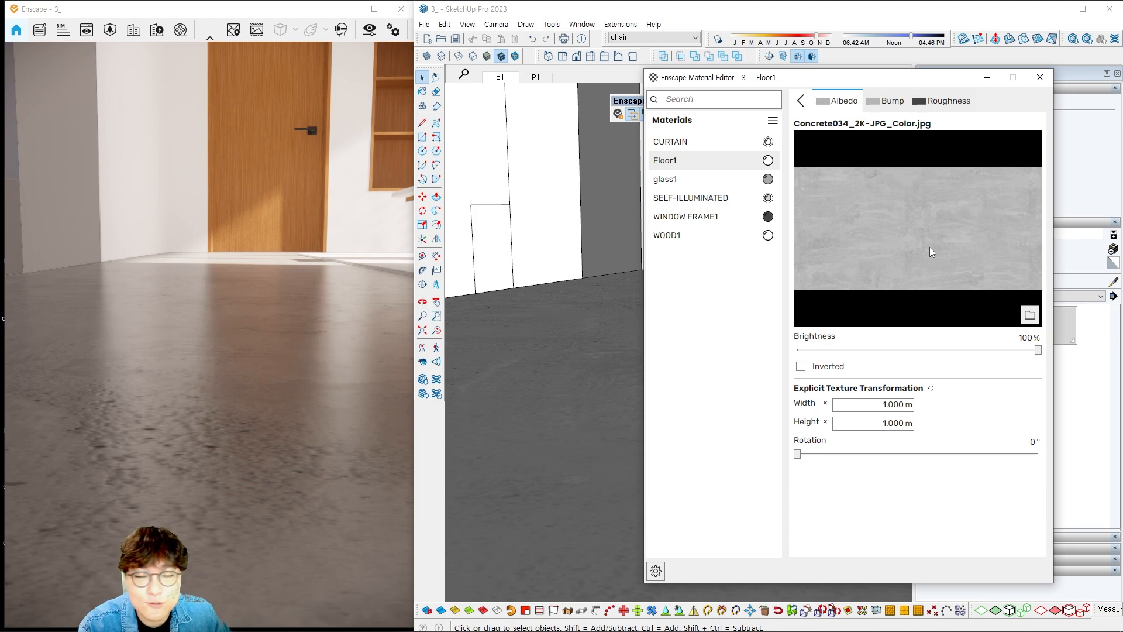
Set the Floor1 albedo texture's width and height to 2 m.
{"action": "left_click", "coordinate": [845, 404]}
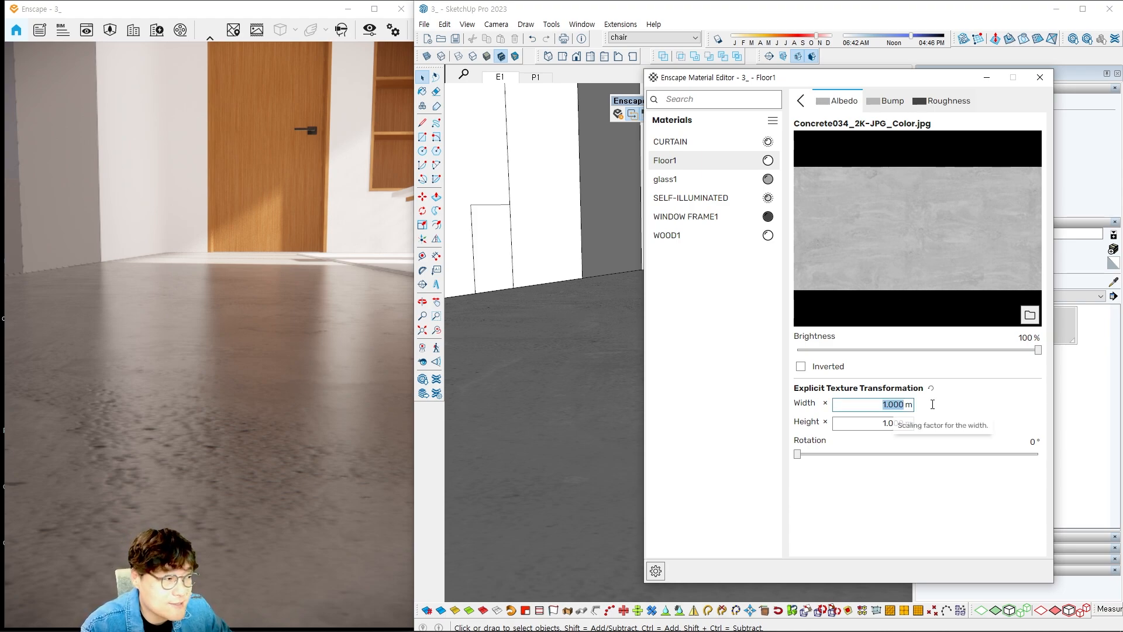
{"action": "left_click", "coordinate": [904, 423]}
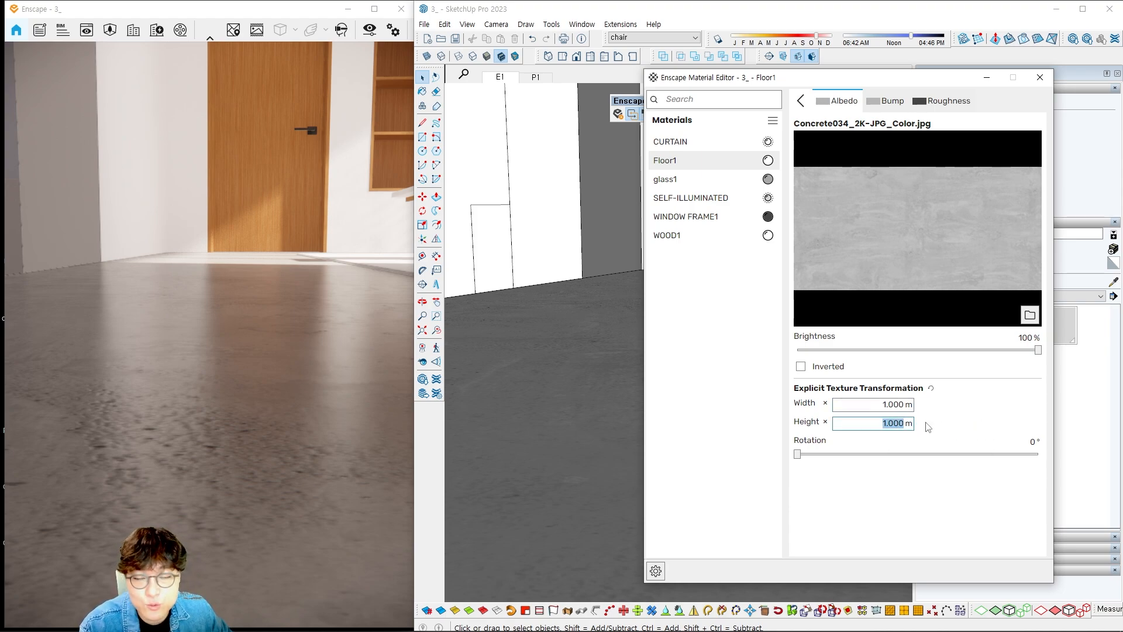
{"action": "left_click", "coordinate": [876, 404]}
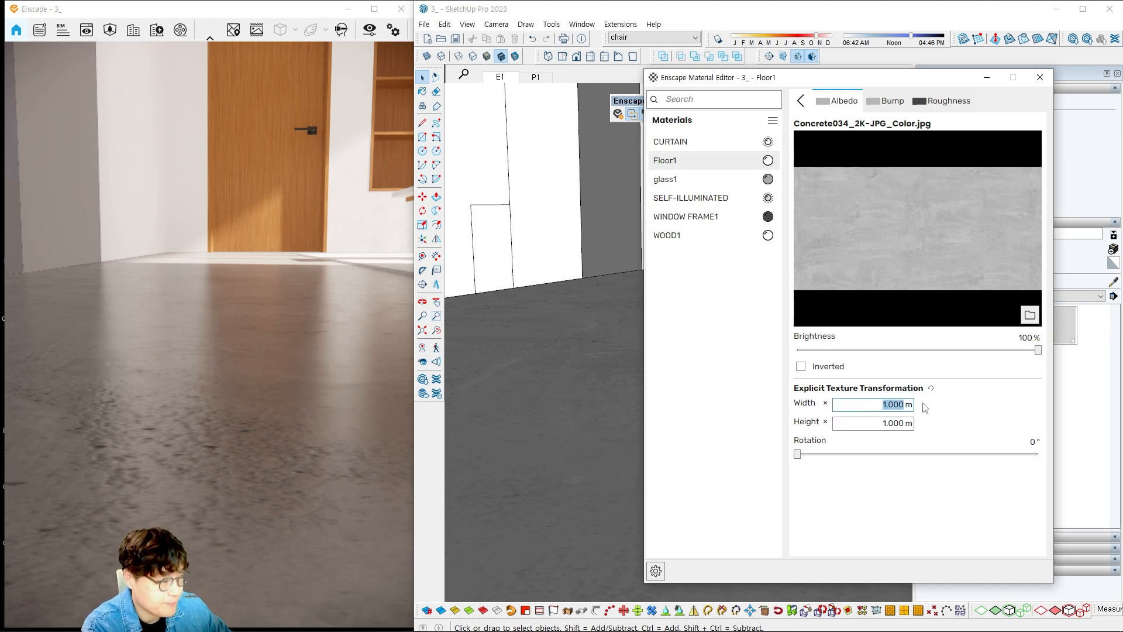
{"action": "type", "text": "2"}
{"action": "left_click", "coordinate": [901, 423]}
{"action": "type", "text": "2"}
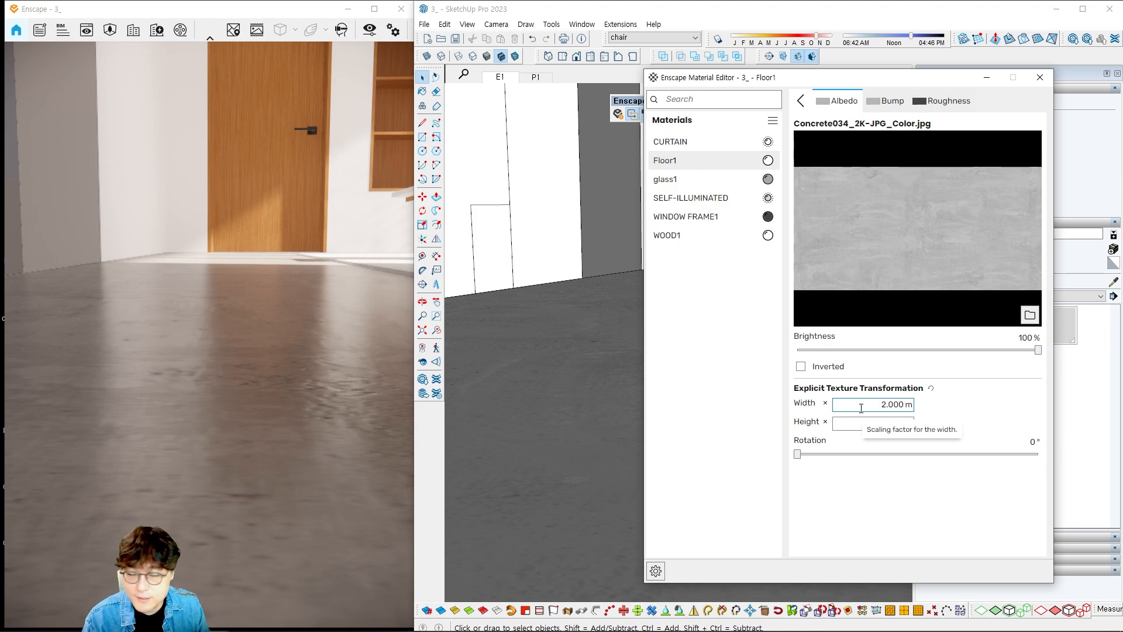
Reduce the Floor1 albedo texture's width and height to 0.5 m.
{"action": "left_click", "coordinate": [861, 408]}
{"action": "type", "text": "0.5"}
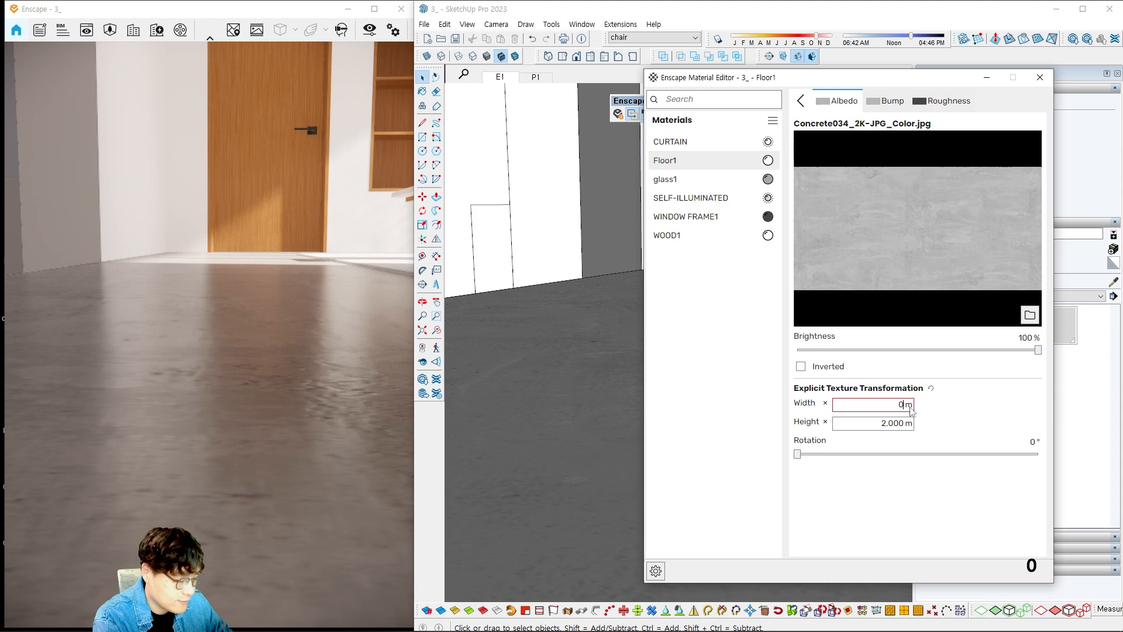
{"action": "key", "text": "Return"}
{"action": "left_click", "coordinate": [883, 424]}
{"action": "type", "text": "0.5"}
{"action": "key", "text": "Return"}
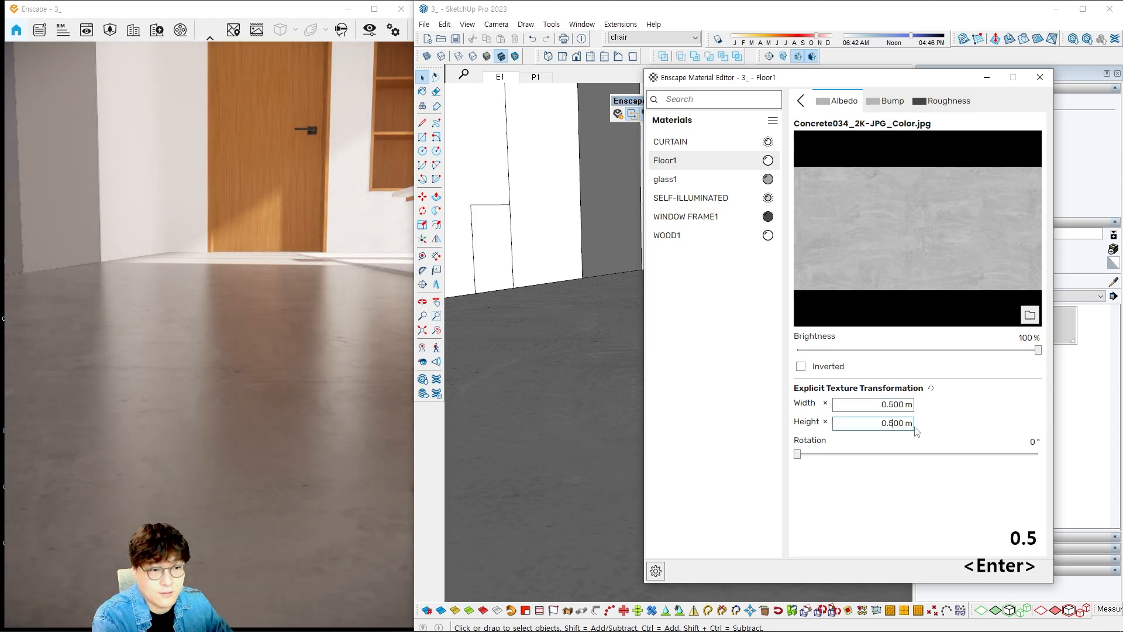
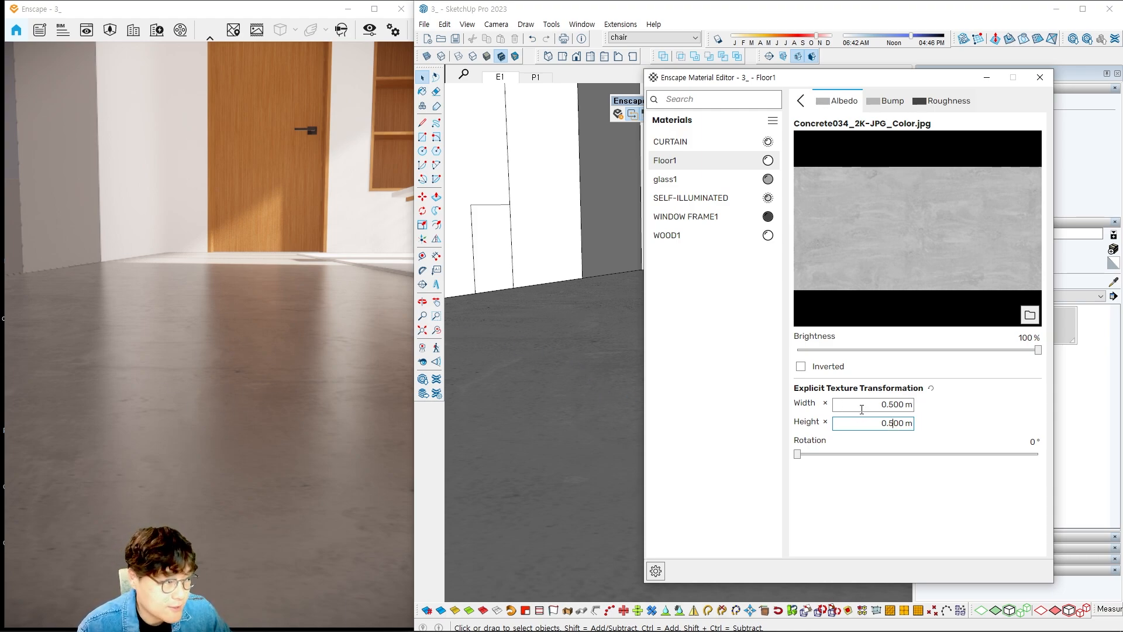
Set the Floor1 albedo texture's width and height to 1 m and compare the pattern on the floor.
{"action": "left_click_drag", "start_coordinate": [862, 410], "coordinate": [922, 432]}
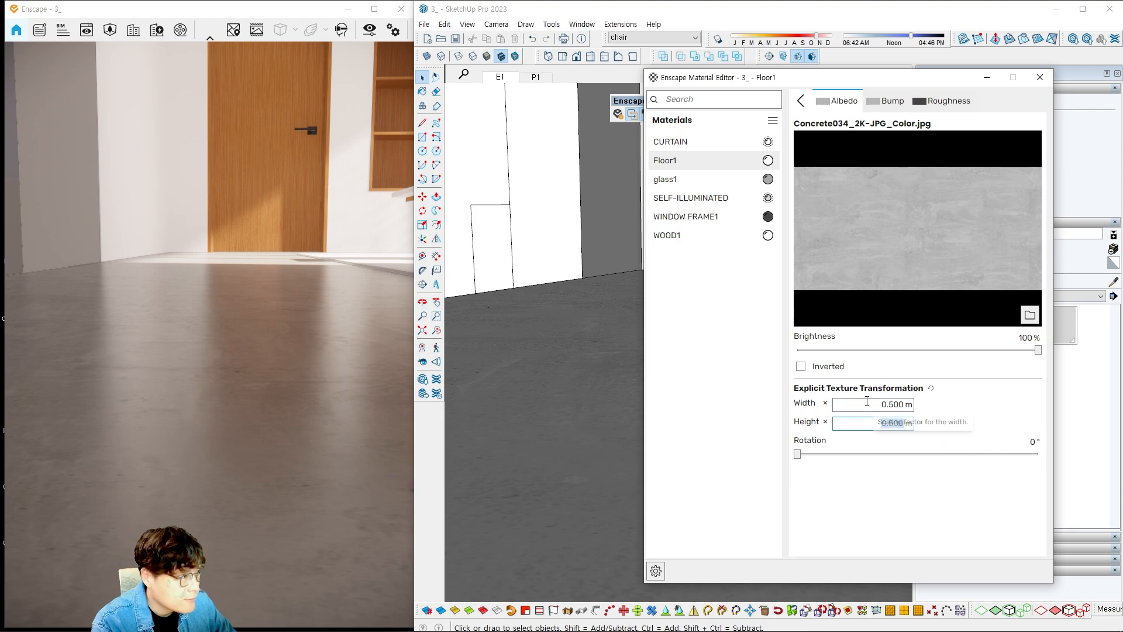
{"action": "left_click_drag", "start_coordinate": [878, 405], "coordinate": [935, 408]}
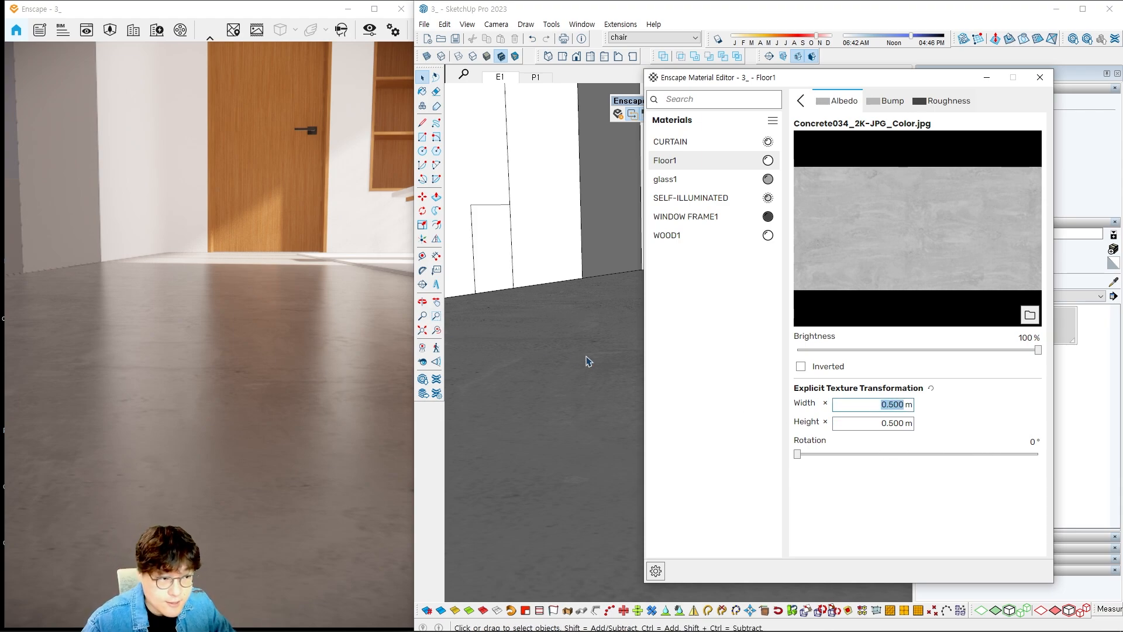
{"action": "mouse_move", "coordinate": [571, 345]}
{"action": "middle_mouse_down", "text": "shift"}
{"action": "mouse_move", "coordinate": [569, 368]}
{"action": "mouse_move", "coordinate": [521, 419]}
{"action": "mouse_move", "coordinate": [536, 388]}
{"action": "mouse_move", "coordinate": [511, 441]}
{"action": "mouse_move", "coordinate": [514, 409]}
{"action": "mouse_move", "coordinate": [556, 419]}
{"action": "mouse_move", "coordinate": [526, 454]}
{"action": "middle_mouse_up", "text": "shift"}
{"action": "left_click", "coordinate": [868, 405]}
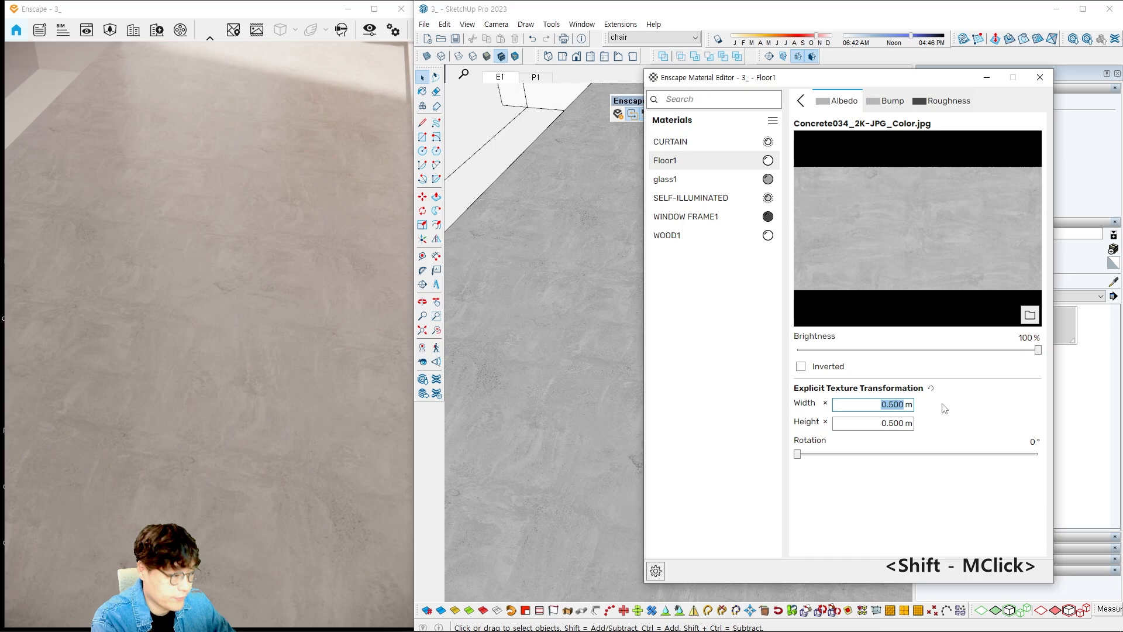
{"action": "type", "text": "1"}
{"action": "key", "text": "Return"}
{"action": "left_click", "coordinate": [875, 423]}
{"action": "type", "text": "1"}
{"action": "key", "text": "Return"}
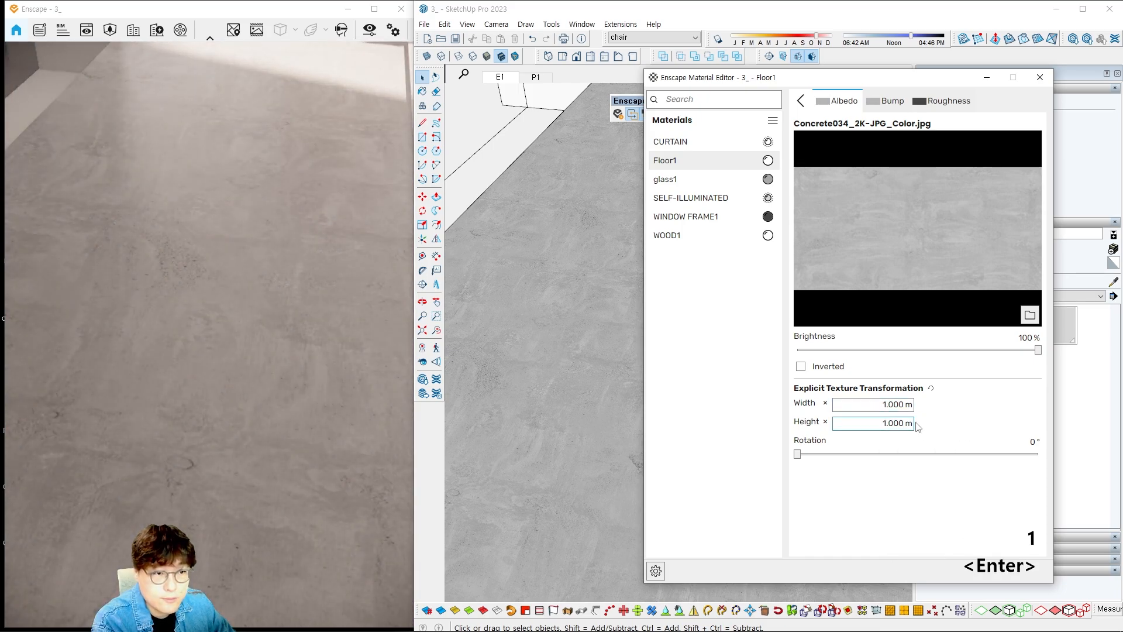
Set the Floor1 albedo texture's width and height to 0.6 m.
{"action": "double_click", "coordinate": [865, 405]}
{"action": "type", "text": "0."}
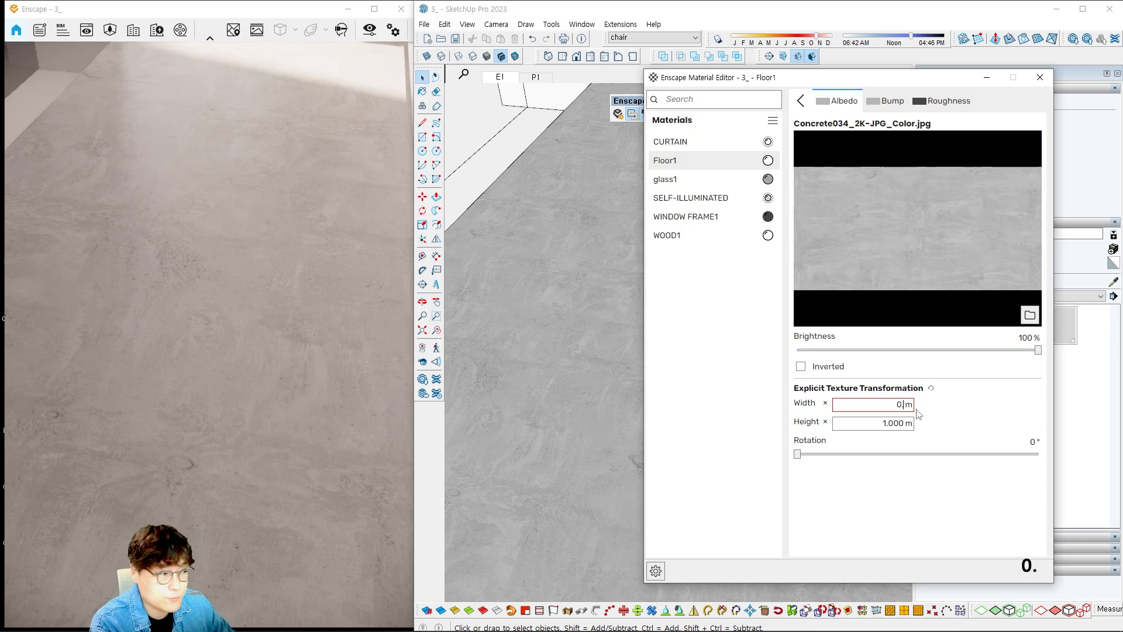
{"action": "type", "text": "6"}
{"action": "key", "text": "Return"}
{"action": "double_click", "coordinate": [904, 422]}
{"action": "type", "text": "0.6"}
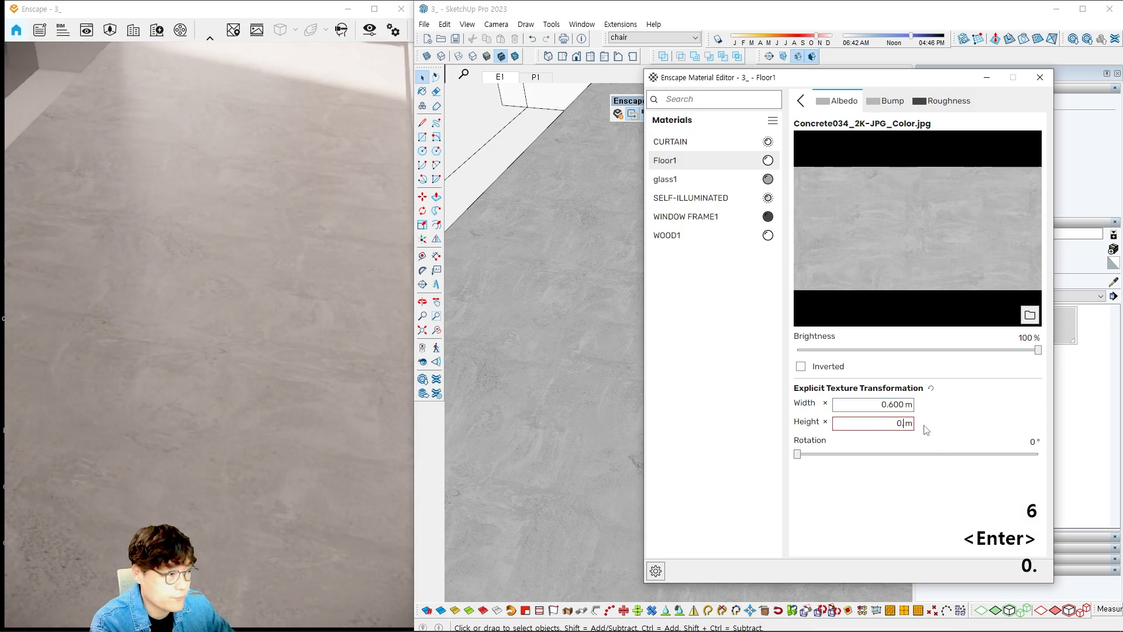
{"action": "key", "text": "Return"}
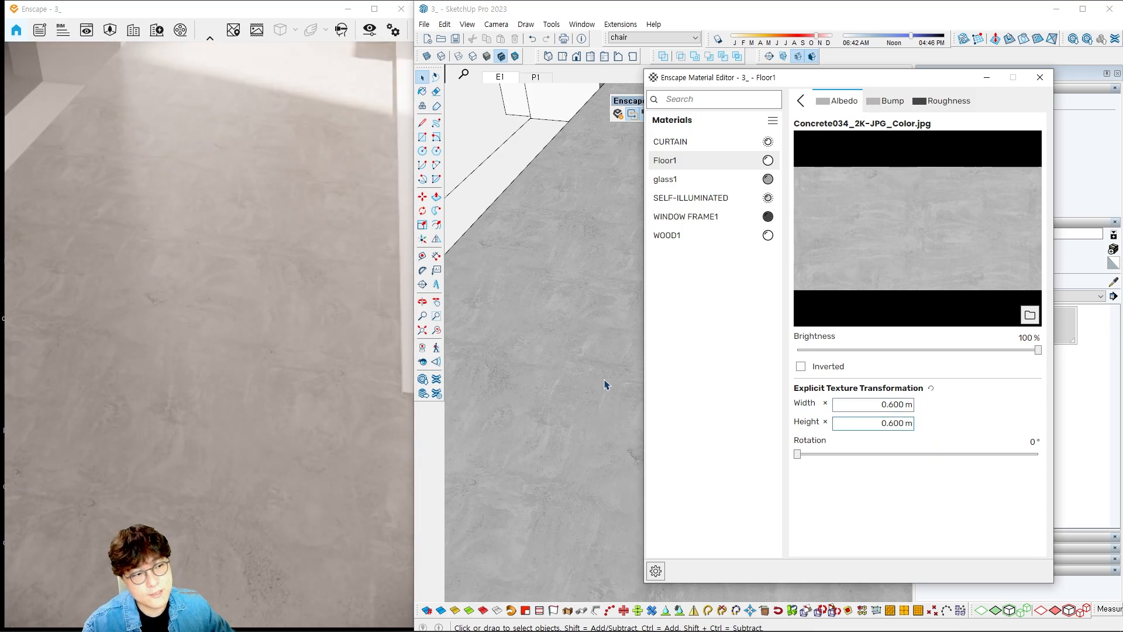
{"action": "mouse_move", "coordinate": [604, 384]}
{"action": "middle_mouse_down", "text": "shift"}
{"action": "mouse_move", "coordinate": [566, 394]}
{"action": "mouse_move", "coordinate": [572, 291]}
{"action": "mouse_move", "coordinate": [549, 333]}
{"action": "mouse_move", "coordinate": [558, 380]}
{"action": "middle_mouse_up", "text": "shift"}
{"action": "scroll", "coordinate": [549, 334], "scroll_direction": "up", "scroll_amount": 1}
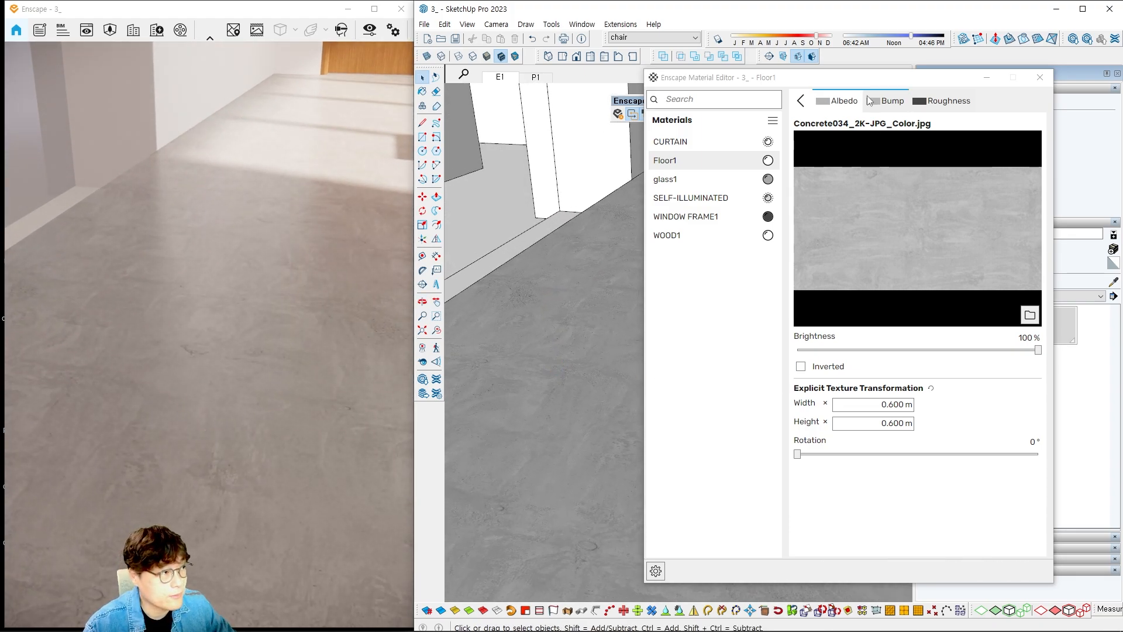
Open the Floor1 bump texture's settings and switch Use Albedo Texture values off and back on.
{"action": "left_click", "coordinate": [800, 101]}
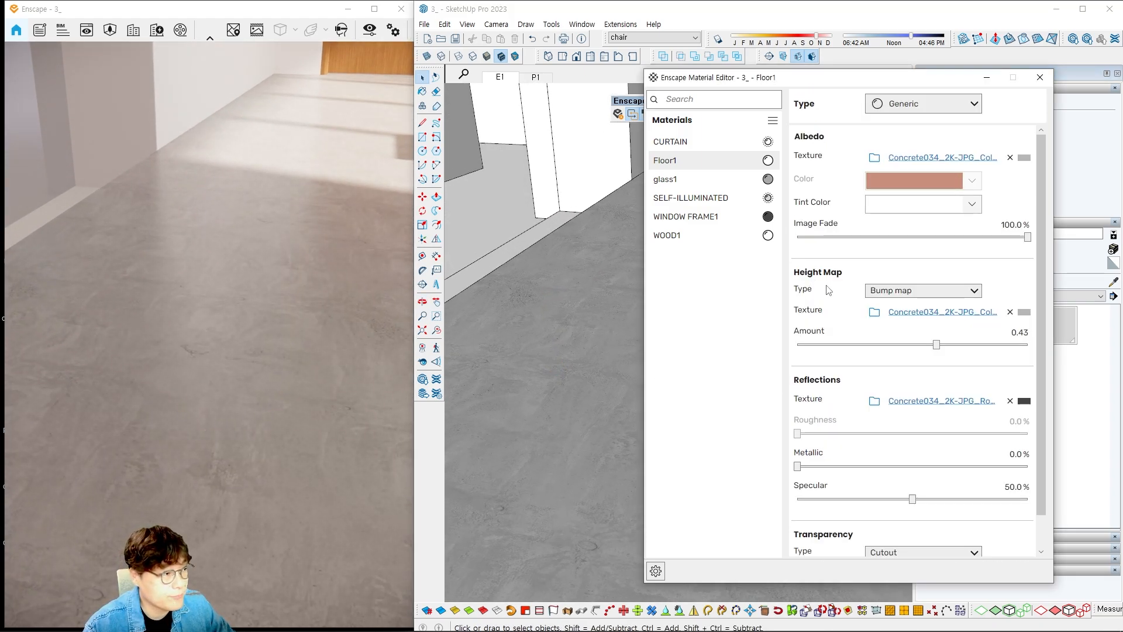
{"action": "left_click", "coordinate": [923, 313]}
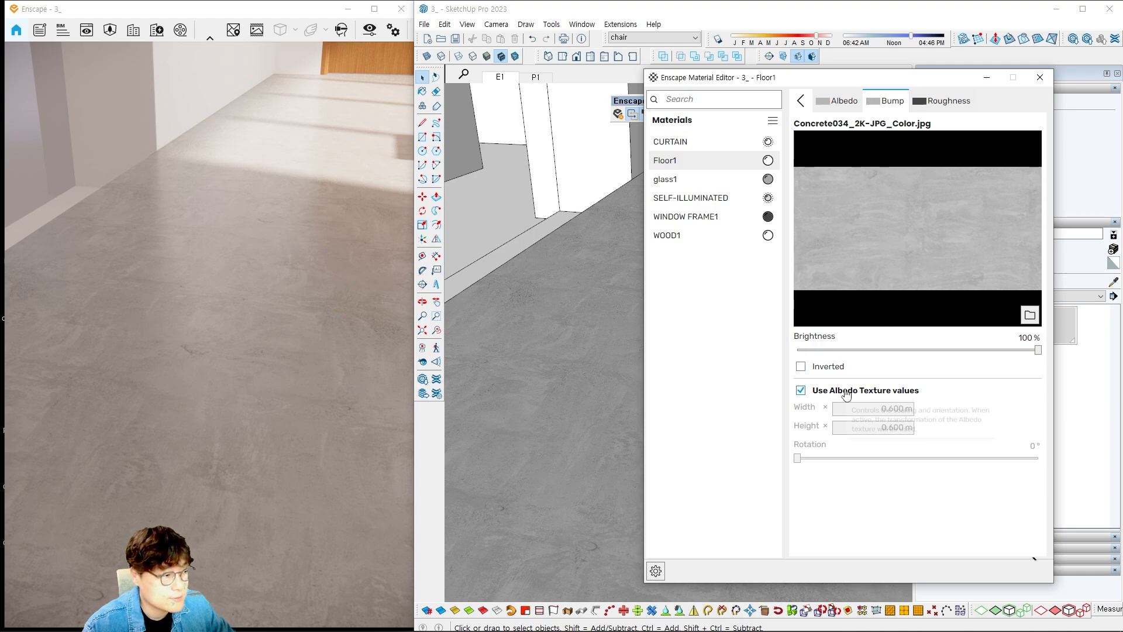
{"action": "mouse_move", "coordinate": [801, 379]}
{"action": "left_mouse_down", "text": "ctrl"}
{"action": "mouse_move", "coordinate": [950, 402]}
{"action": "mouse_move", "coordinate": [973, 376]}
{"action": "left_mouse_up", "text": "ctrl"}
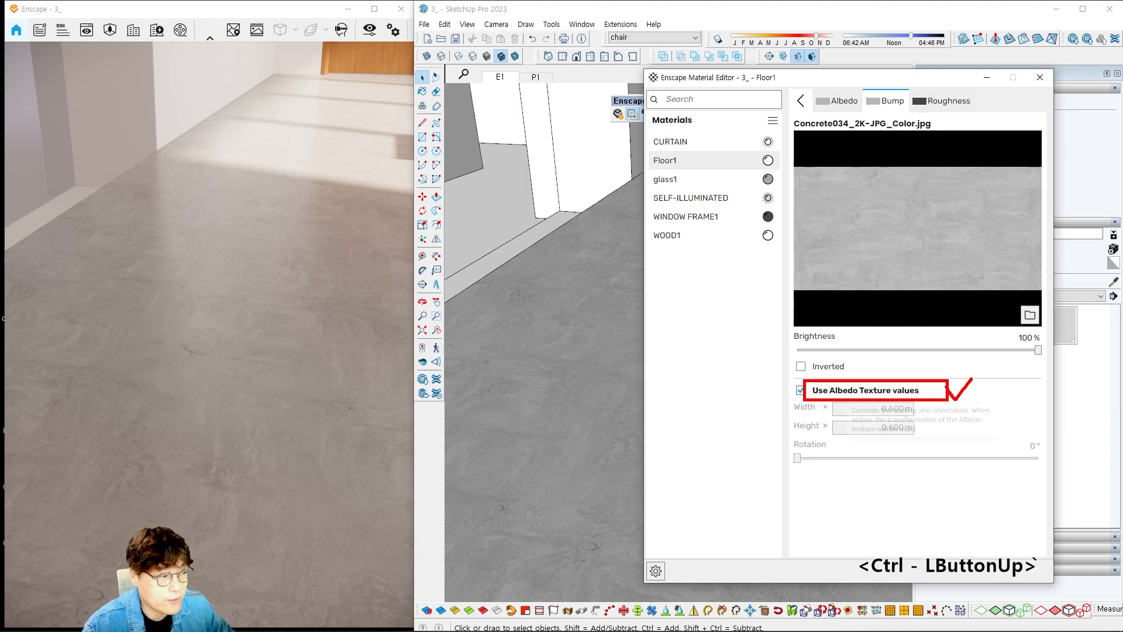
{"action": "key", "text": "Escape"}
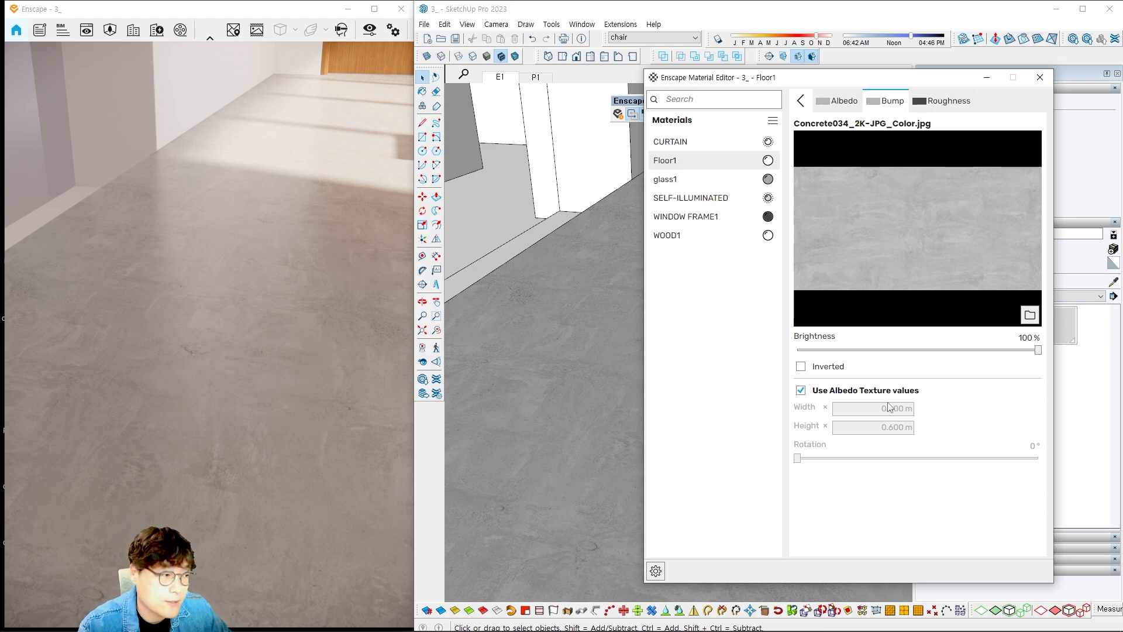
{"action": "left_click", "coordinate": [819, 395]}
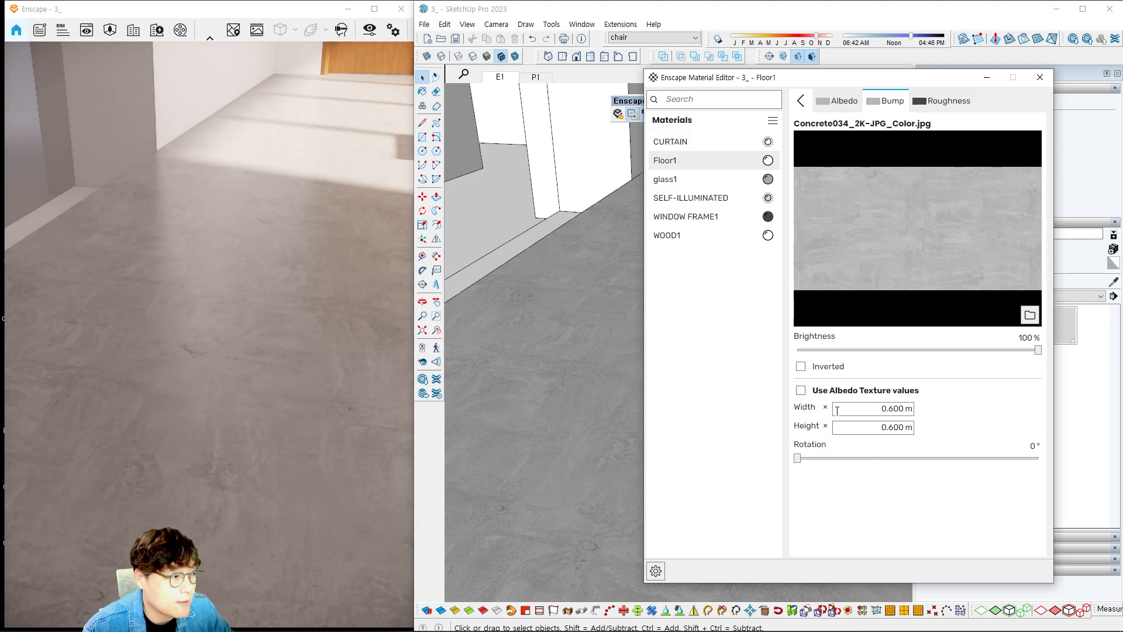
{"action": "left_click", "coordinate": [822, 395]}
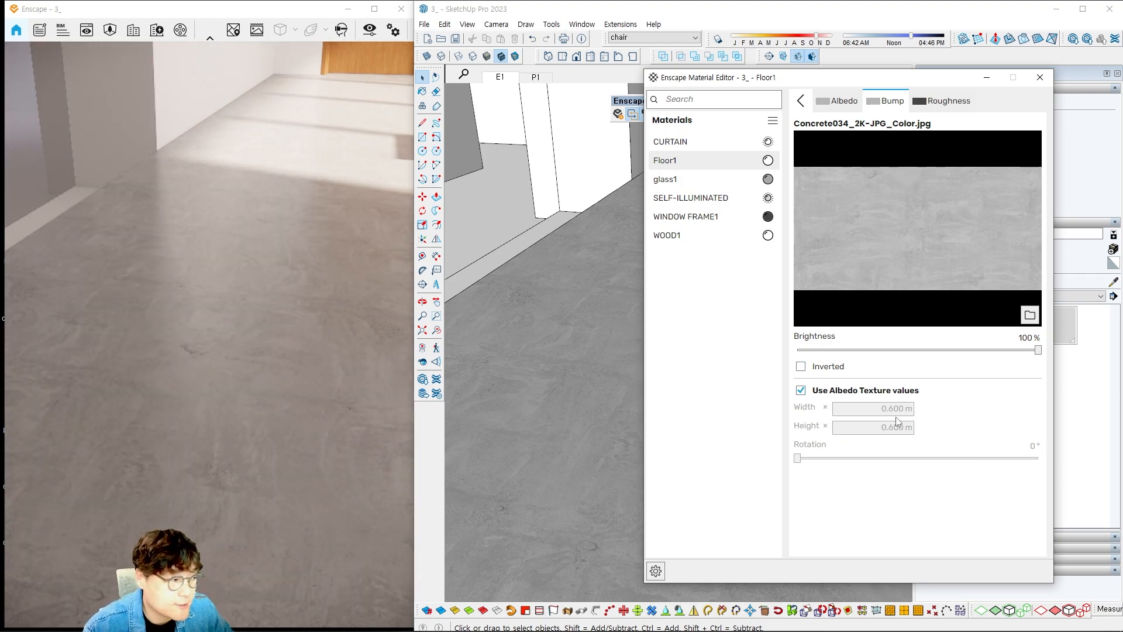
Try an independent 2 m width and height for the bump texture and restore Use Albedo Texture values.
{"action": "left_click", "coordinate": [842, 392]}
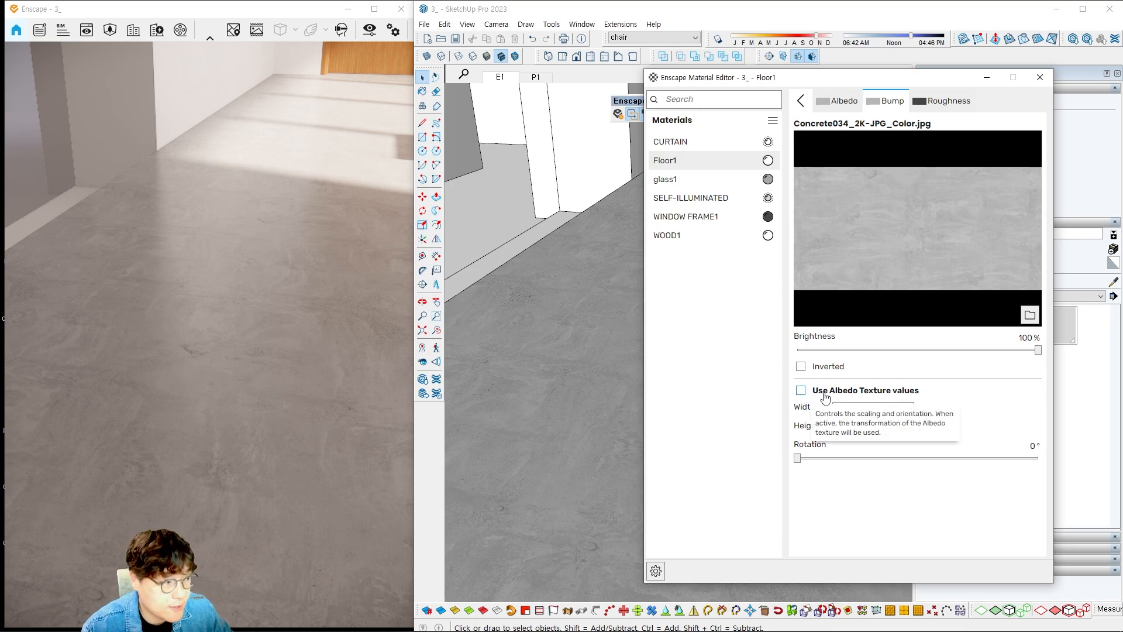
{"action": "double_click", "coordinate": [891, 408]}
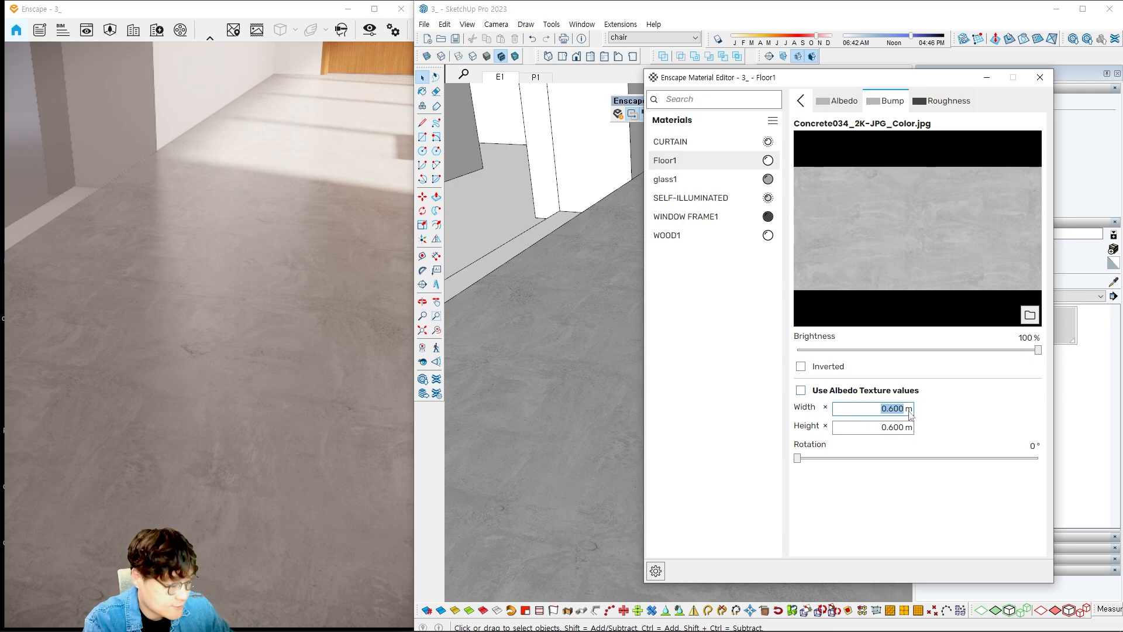
{"action": "type", "text": "2"}
{"action": "key", "text": "Return"}
{"action": "double_click", "coordinate": [877, 428]}
{"action": "type", "text": "2"}
{"action": "key", "text": "Return"}
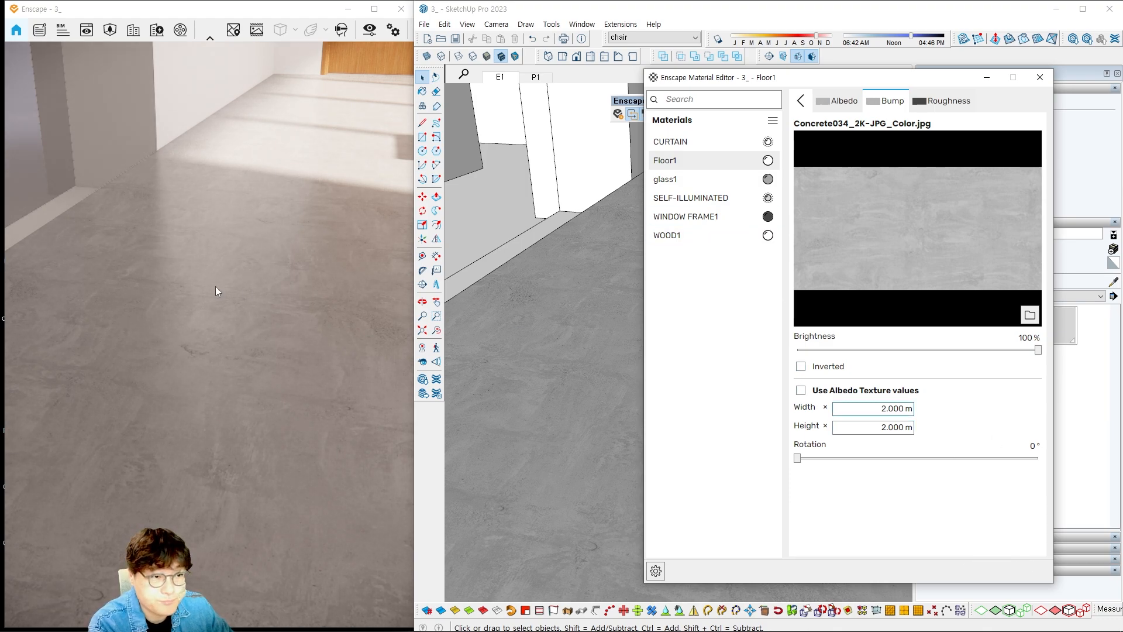
{"action": "left_click", "coordinate": [835, 392]}
Check the scaling settings of the Floor1 roughness texture and close the Material Editor.
{"action": "left_click", "coordinate": [800, 101]}
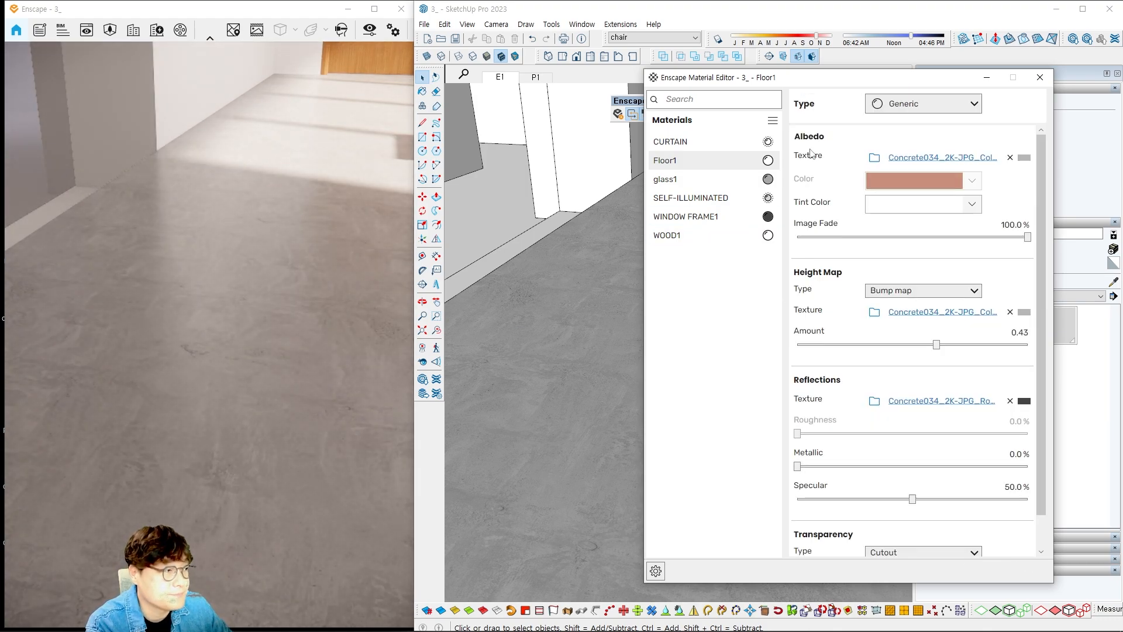
{"action": "left_click", "coordinate": [943, 401]}
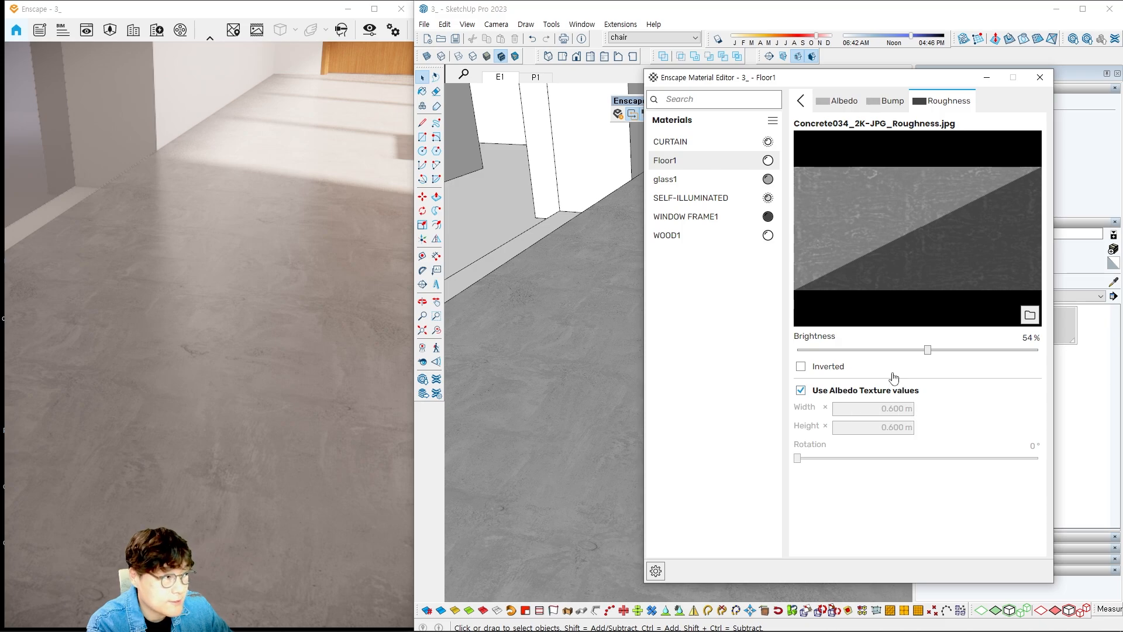
{"action": "left_click", "coordinate": [802, 110]}
{"action": "left_click", "coordinate": [1039, 77]}
Raise the Floor1 bump map amount to 2.00 from a low floor-level view and close the Material Editor.
{"action": "mouse_move", "coordinate": [693, 320]}
{"action": "middle_mouse_down", "text": "shift"}
{"action": "mouse_move", "coordinate": [656, 353]}
{"action": "mouse_move", "coordinate": [609, 356]}
{"action": "mouse_move", "coordinate": [729, 359]}
{"action": "mouse_move", "coordinate": [741, 292]}
{"action": "middle_mouse_up", "text": "shift"}
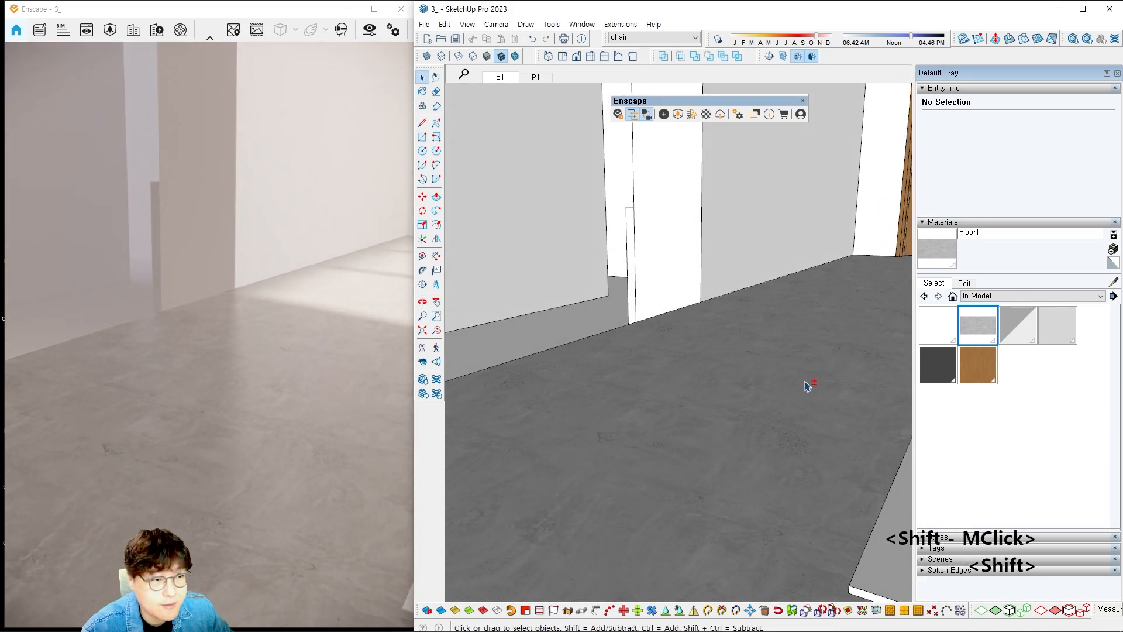
{"action": "mouse_move", "coordinate": [807, 386]}
{"action": "middle_mouse_down", "text": "shift"}
{"action": "mouse_move", "coordinate": [707, 346]}
{"action": "mouse_move", "coordinate": [707, 318]}
{"action": "mouse_move", "coordinate": [760, 293]}
{"action": "mouse_move", "coordinate": [777, 298]}
{"action": "middle_mouse_up", "text": "shift"}
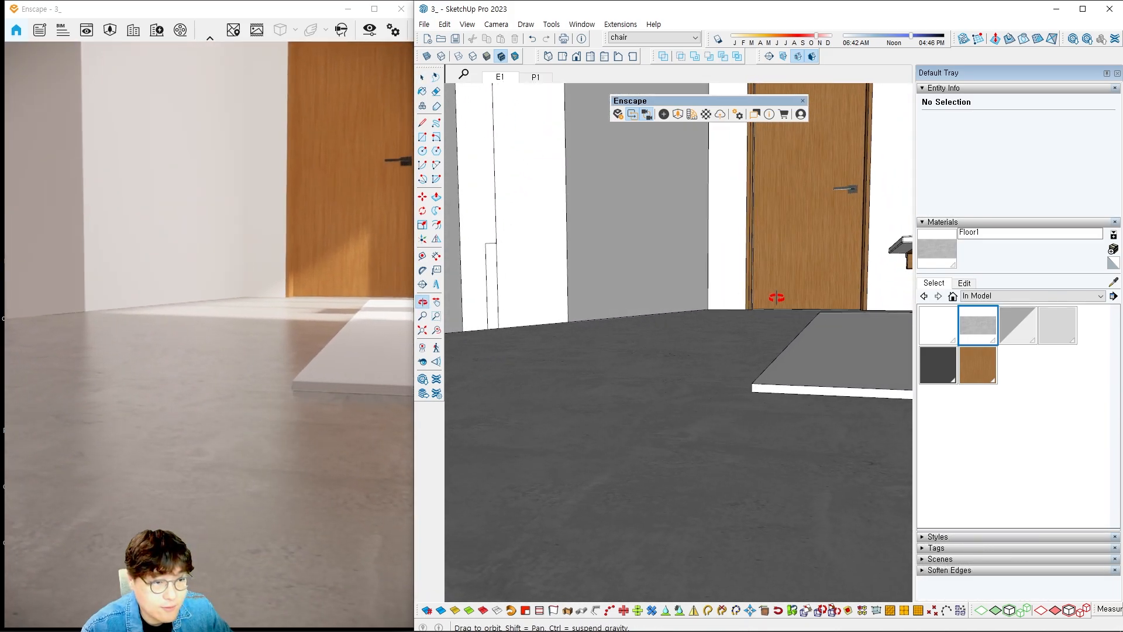
{"action": "middle_click_drag", "start_coordinate": [655, 357], "coordinate": [751, 367], "text": "shift"}
{"action": "middle_click_drag", "start_coordinate": [664, 383], "coordinate": [725, 378]}
{"action": "mouse_move", "coordinate": [621, 396]}
{"action": "middle_mouse_down", "text": "shift"}
{"action": "mouse_move", "coordinate": [659, 361]}
{"action": "mouse_move", "coordinate": [648, 354]}
{"action": "mouse_move", "coordinate": [691, 346]}
{"action": "mouse_move", "coordinate": [721, 401]}
{"action": "mouse_move", "coordinate": [683, 381]}
{"action": "mouse_move", "coordinate": [577, 366]}
{"action": "mouse_move", "coordinate": [622, 385]}
{"action": "mouse_move", "coordinate": [659, 368]}
{"action": "mouse_move", "coordinate": [672, 379]}
{"action": "middle_mouse_up", "text": "shift"}
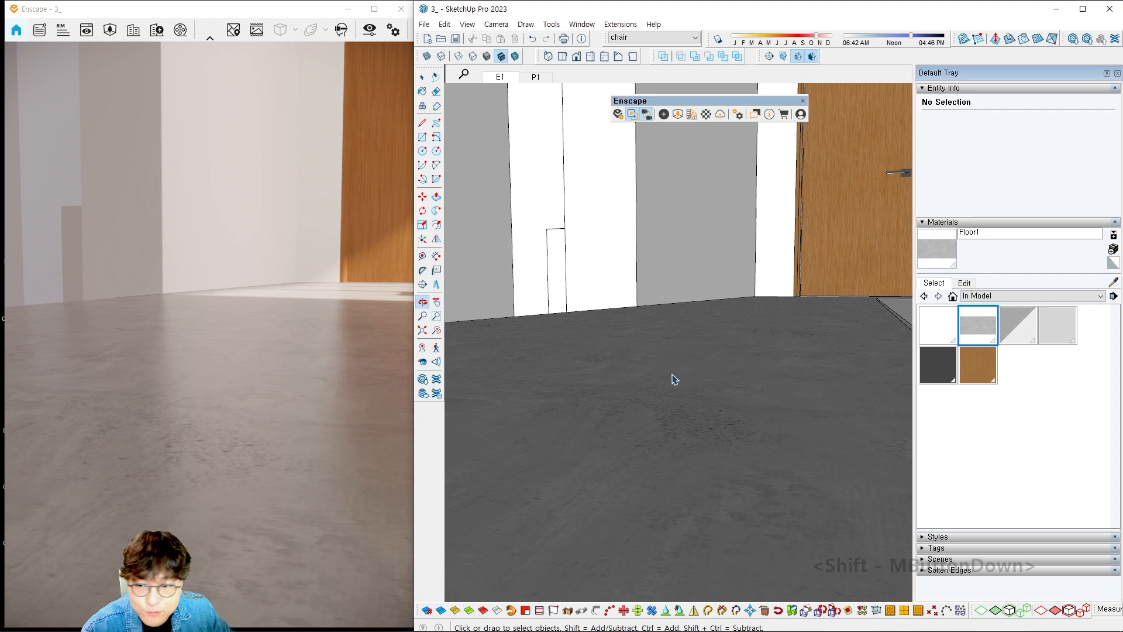
{"action": "left_click", "coordinate": [705, 114]}
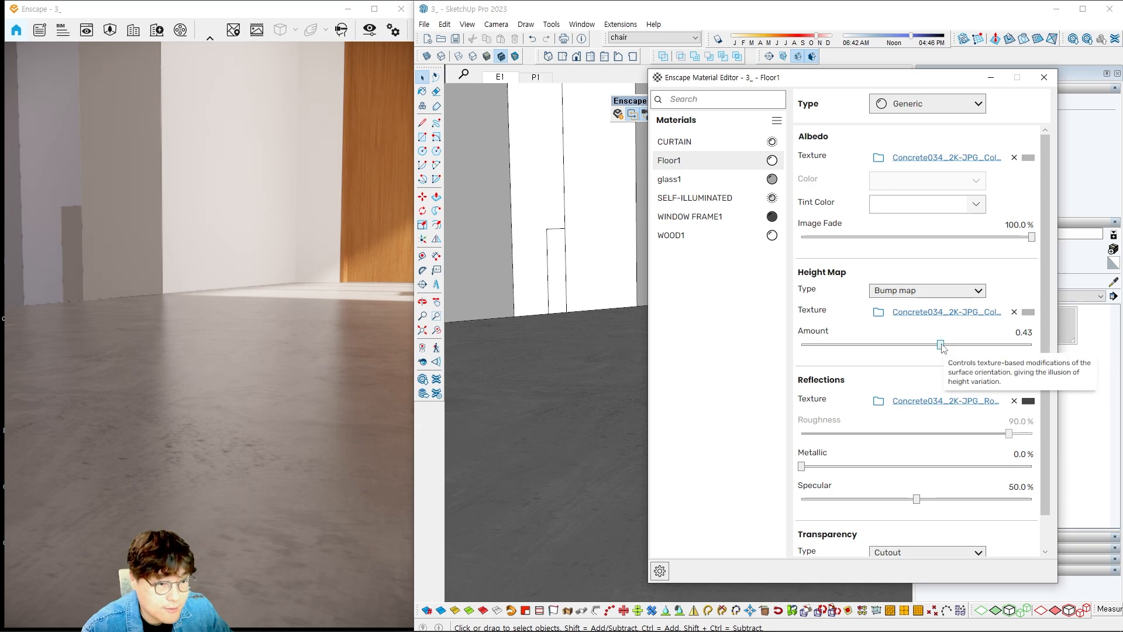
{"action": "left_click_drag", "start_coordinate": [941, 345], "coordinate": [969, 349]}
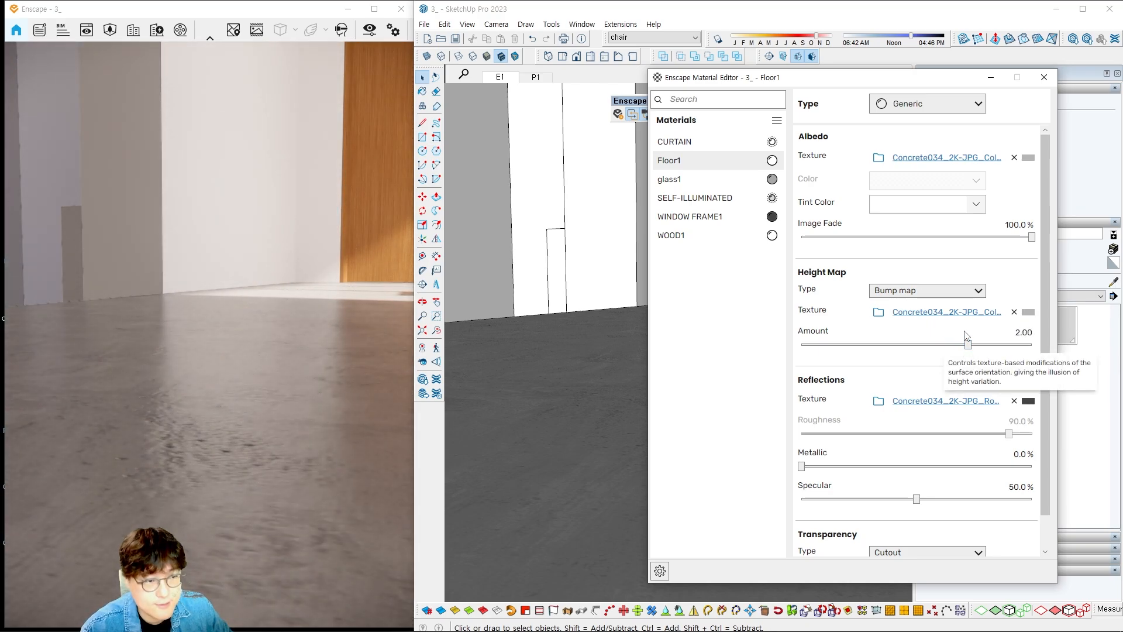
{"action": "left_click", "coordinate": [1043, 77]}
Inspect the concrete floor's bump and reflections from low viewpoints near the door and the rug.
{"action": "mouse_move", "coordinate": [688, 340]}
{"action": "middle_mouse_down", "text": "shift"}
{"action": "mouse_move", "coordinate": [746, 323]}
{"action": "mouse_move", "coordinate": [754, 368]}
{"action": "mouse_move", "coordinate": [729, 423]}
{"action": "mouse_move", "coordinate": [684, 433]}
{"action": "mouse_move", "coordinate": [609, 415]}
{"action": "mouse_move", "coordinate": [669, 386]}
{"action": "mouse_move", "coordinate": [714, 401]}
{"action": "mouse_move", "coordinate": [677, 462]}
{"action": "mouse_move", "coordinate": [778, 419]}
{"action": "mouse_move", "coordinate": [774, 391]}
{"action": "middle_mouse_up", "text": "shift"}
{"action": "middle_click", "coordinate": [641, 389], "text": "shift"}
{"action": "middle_click_drag", "start_coordinate": [694, 381], "coordinate": [724, 349]}
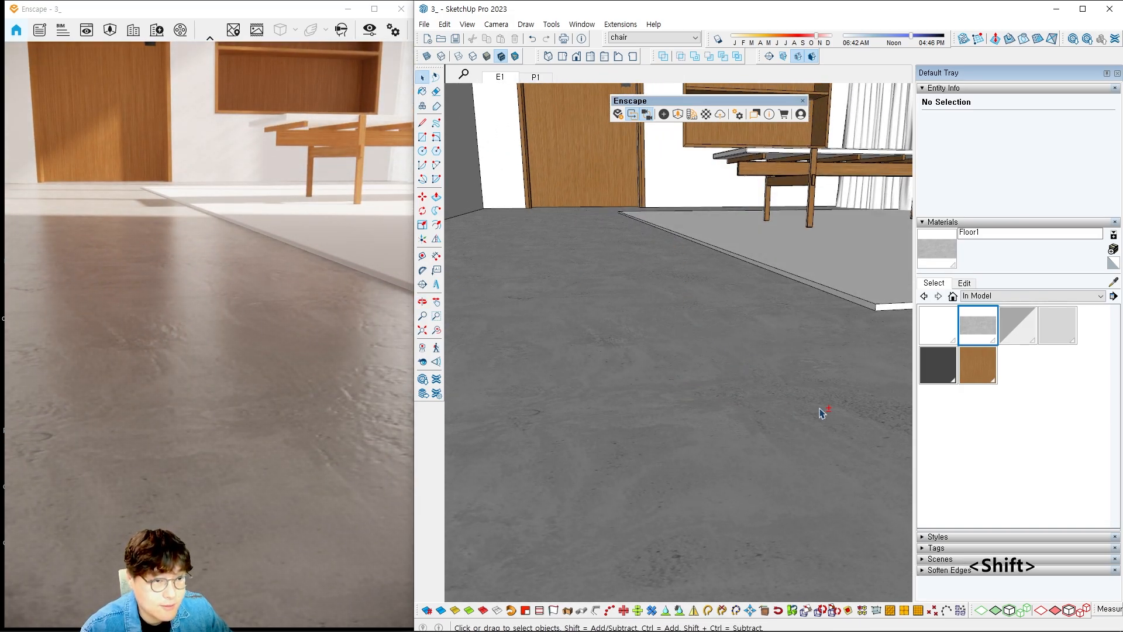
{"action": "middle_click_drag", "start_coordinate": [474, 369], "coordinate": [476, 371], "text": "shift"}
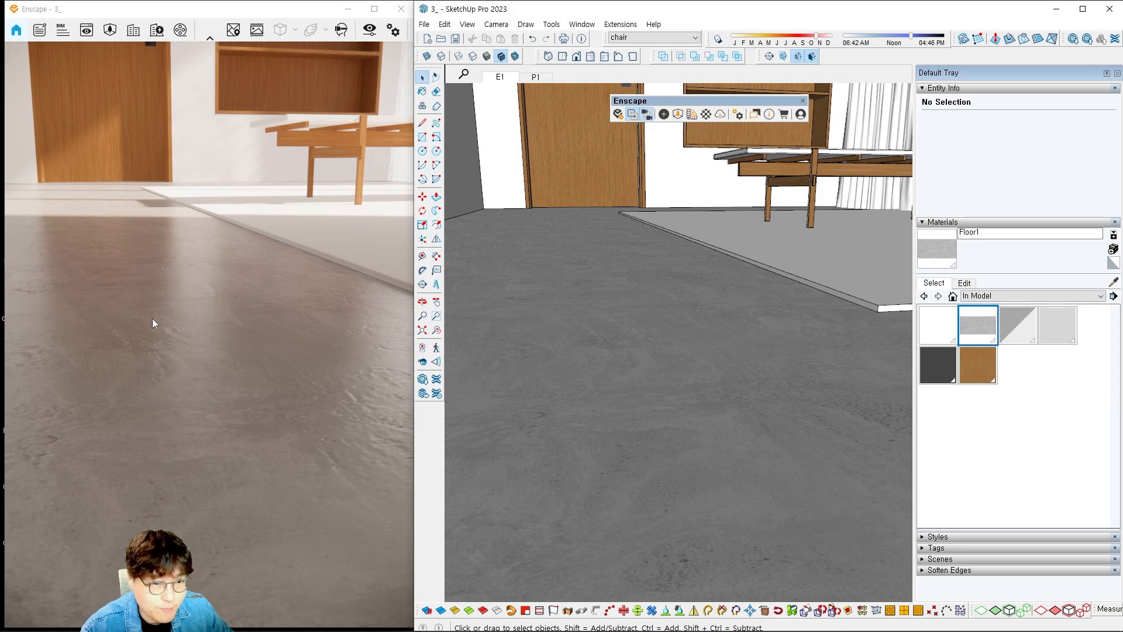
{"action": "middle_click_drag", "start_coordinate": [170, 342], "coordinate": [281, 346], "text": "shift"}
{"action": "mouse_move", "coordinate": [472, 396]}
{"action": "middle_mouse_down"}
{"action": "mouse_move", "coordinate": [579, 336]}
{"action": "mouse_move", "coordinate": [659, 333]}
{"action": "mouse_move", "coordinate": [602, 328]}
{"action": "middle_mouse_up"}
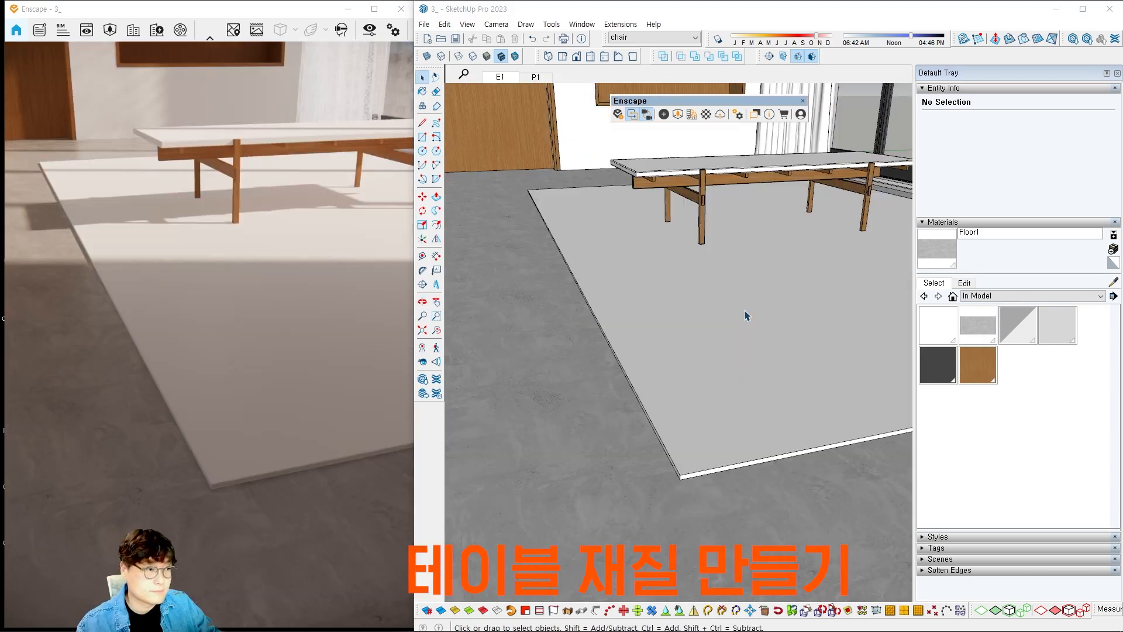
Create a new material named table1 based on Color C04 from the Colors collection, for the tabletop.
{"action": "left_click", "coordinate": [745, 315]}
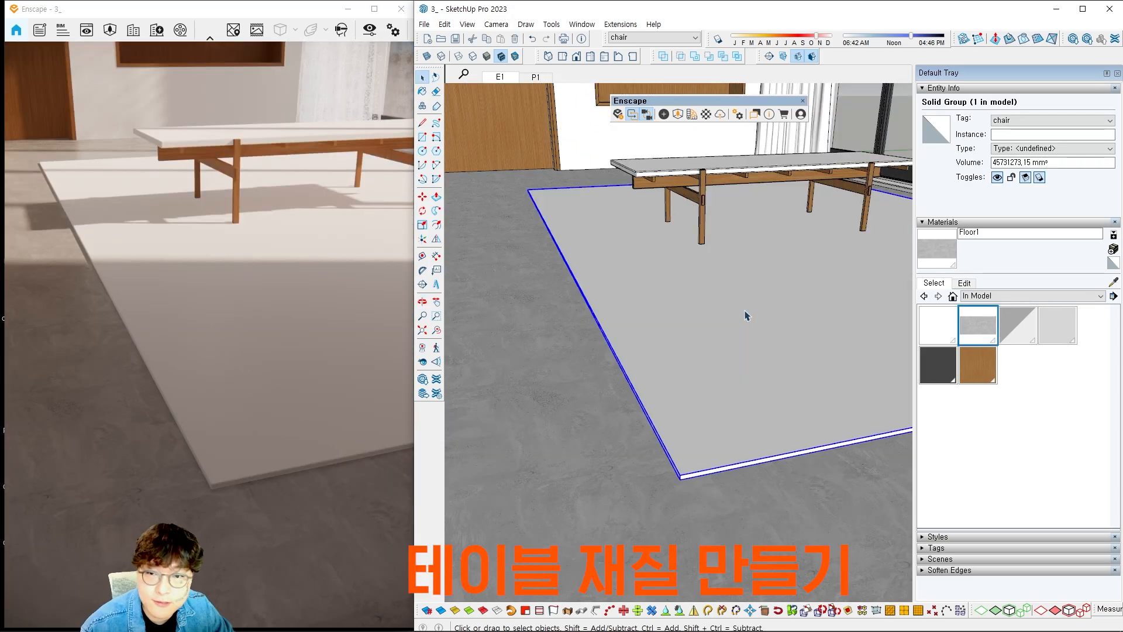
{"action": "mouse_move", "coordinate": [746, 316]}
{"action": "middle_mouse_down", "text": "shift"}
{"action": "mouse_move", "coordinate": [694, 351]}
{"action": "mouse_move", "coordinate": [708, 327]}
{"action": "mouse_move", "coordinate": [724, 341]}
{"action": "mouse_move", "coordinate": [686, 368]}
{"action": "mouse_move", "coordinate": [696, 345]}
{"action": "middle_mouse_up", "text": "shift"}
{"action": "middle_click_drag", "start_coordinate": [681, 396], "coordinate": [647, 334], "text": "shift"}
{"action": "left_click", "coordinate": [684, 459]}
{"action": "middle_click_drag", "start_coordinate": [684, 459], "coordinate": [641, 415], "text": "shift"}
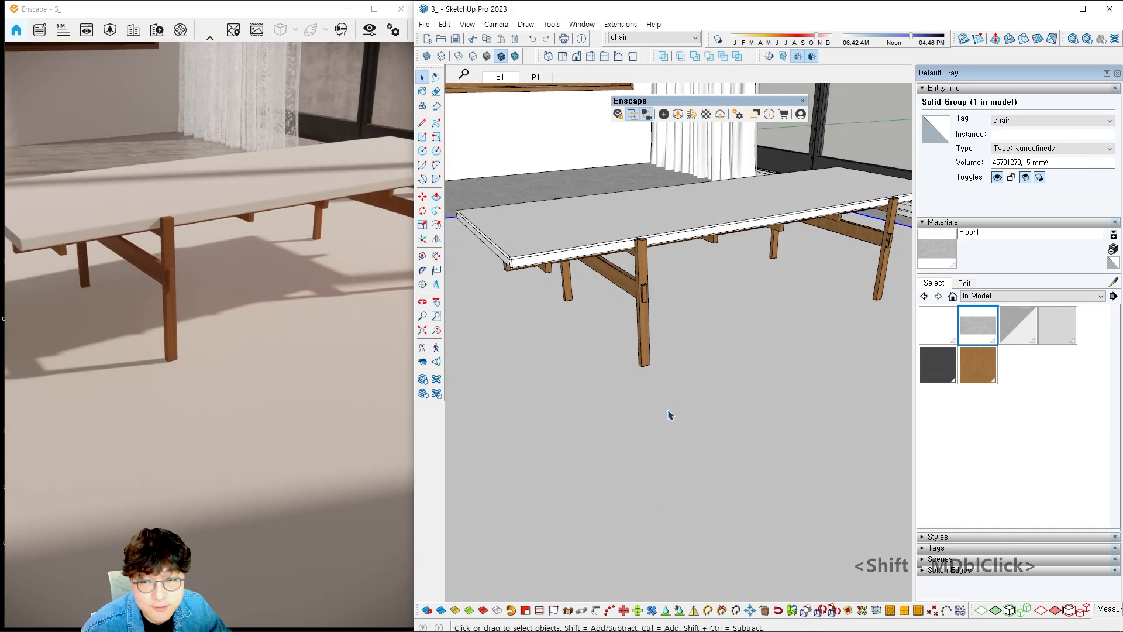
{"action": "scroll", "coordinate": [657, 405], "scroll_direction": "down", "scroll_amount": 2}
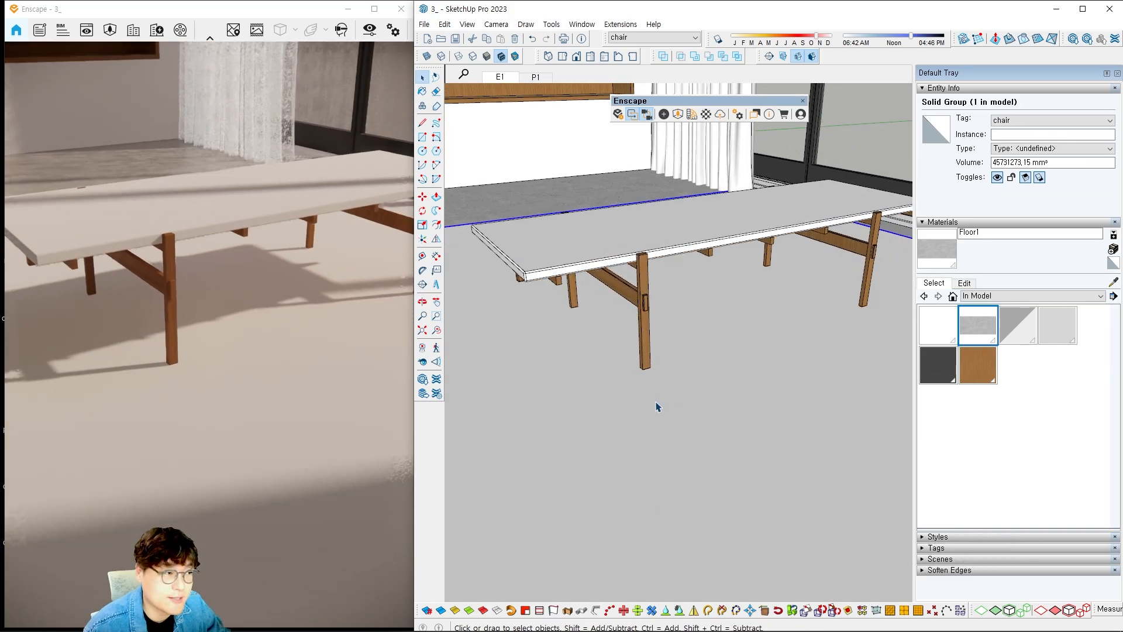
{"action": "middle_click_drag", "start_coordinate": [657, 298], "coordinate": [674, 404], "text": "shift"}
{"action": "scroll", "coordinate": [669, 383], "scroll_direction": "up", "scroll_amount": 2}
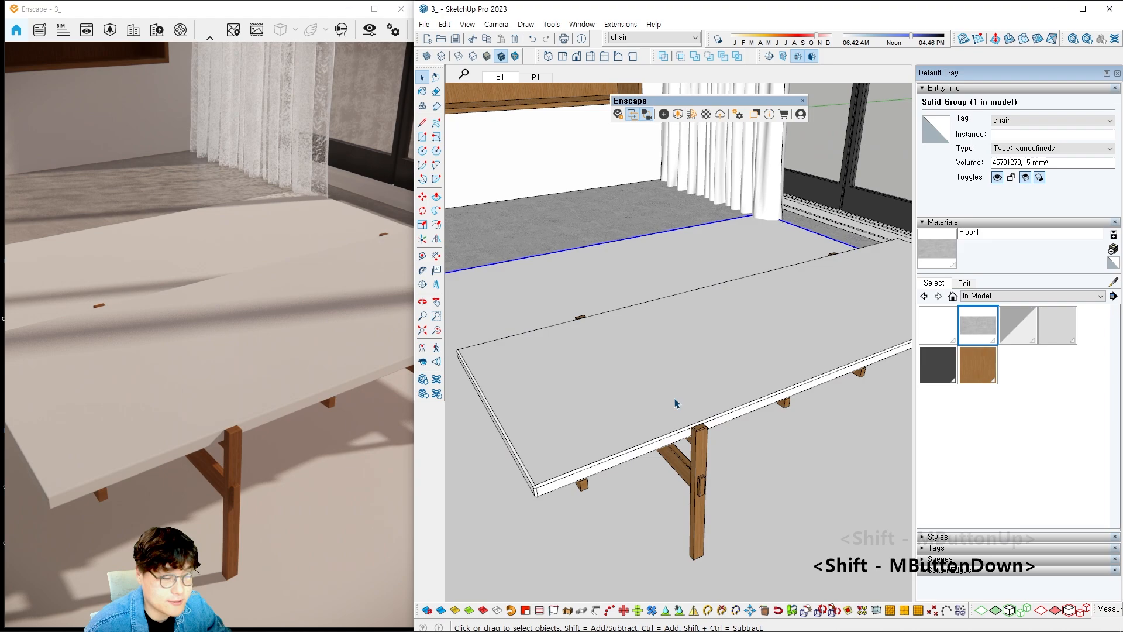
{"action": "left_click", "coordinate": [988, 296]}
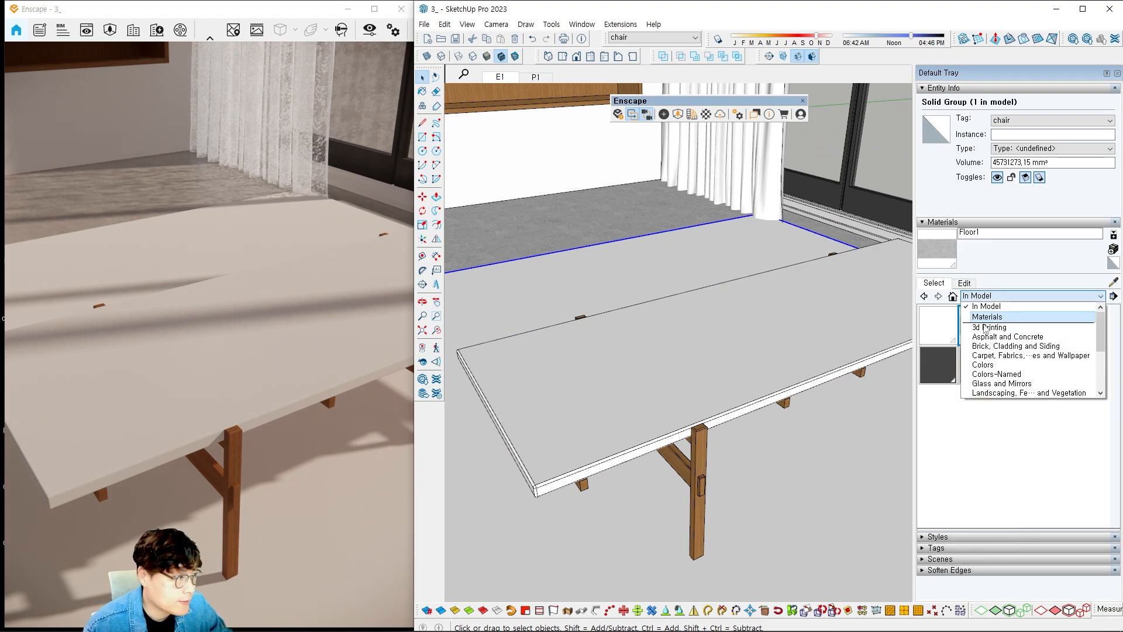
{"action": "left_click", "coordinate": [995, 364]}
{"action": "left_click", "coordinate": [1057, 482]}
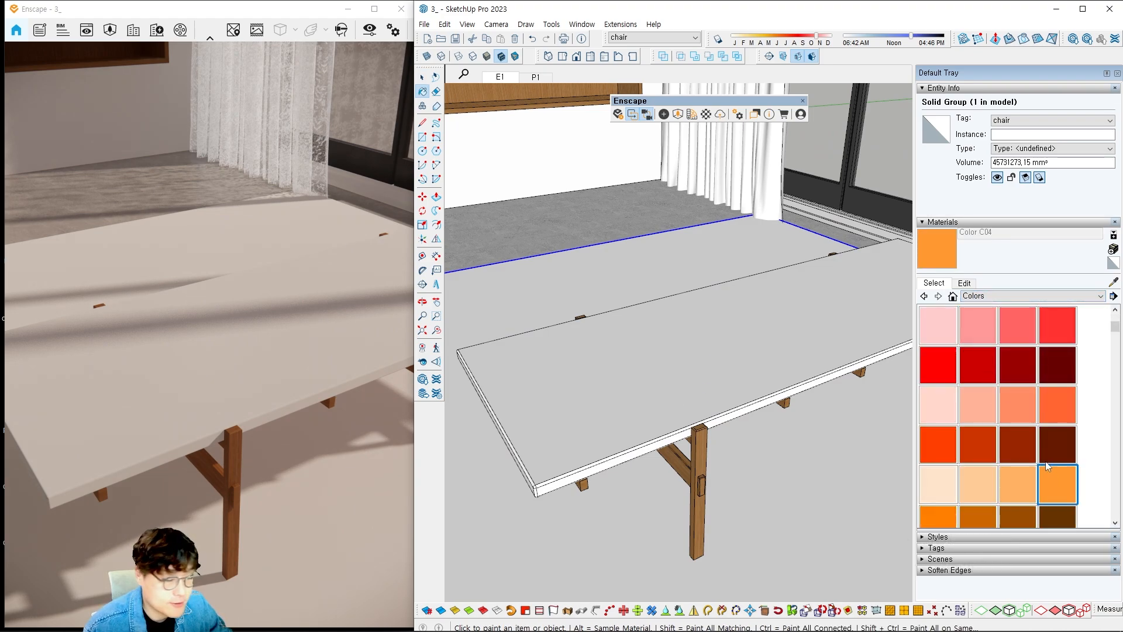
{"action": "left_click", "coordinate": [1113, 250]}
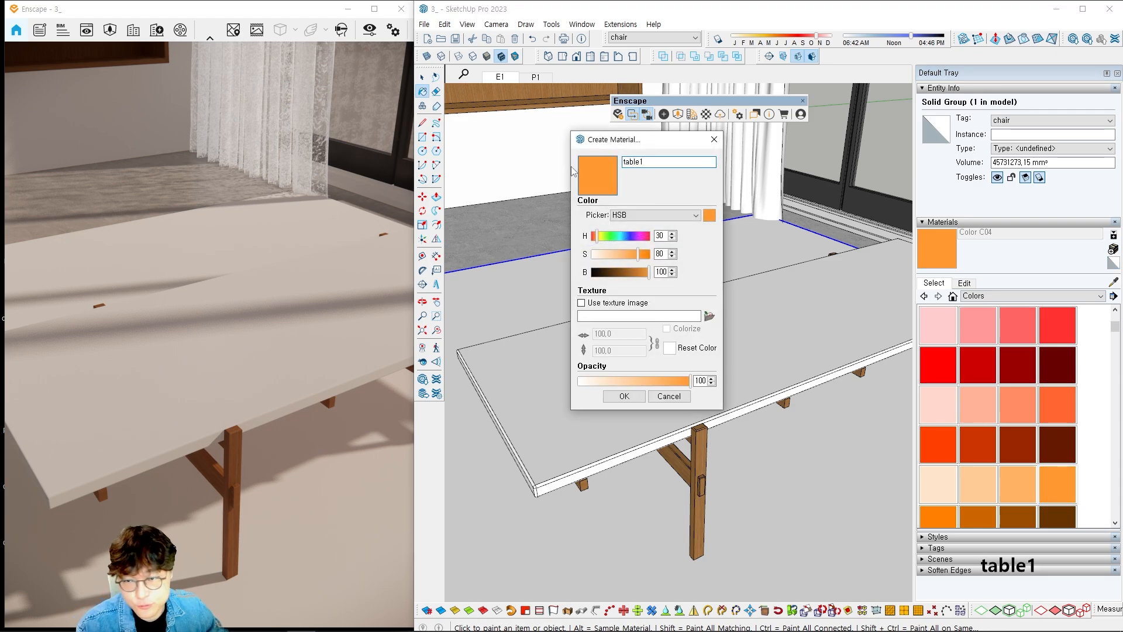
{"action": "left_click", "coordinate": [622, 396]}
Paint the tabletop with the table1 material inside its group and leave the group.
{"action": "middle_click_drag", "start_coordinate": [617, 388], "coordinate": [649, 369], "text": "shift"}
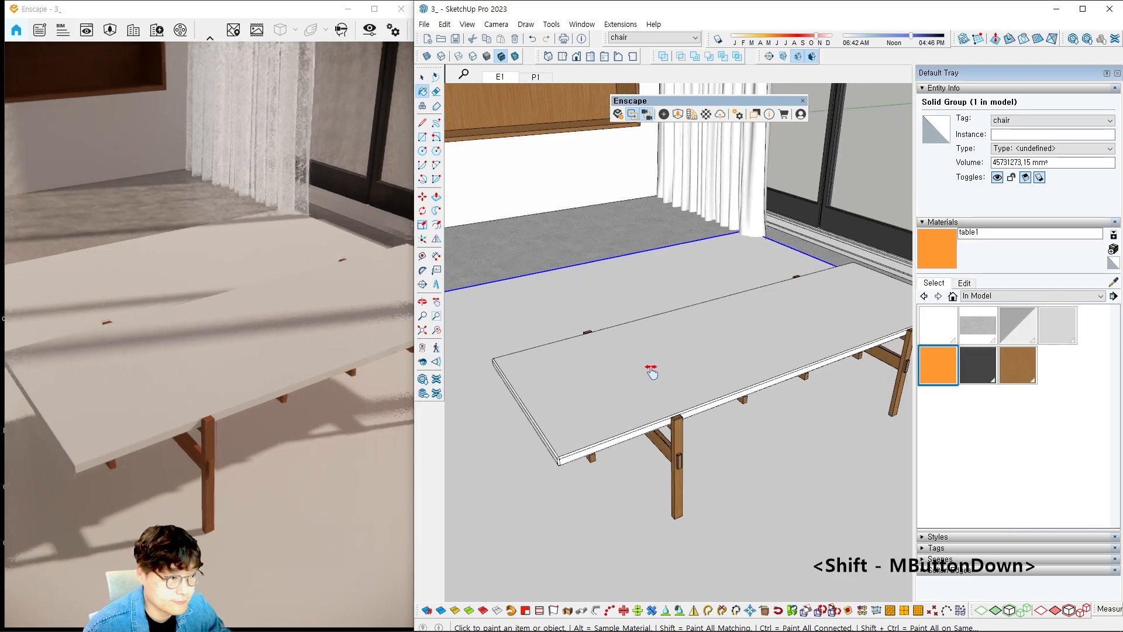
{"action": "scroll", "coordinate": [702, 359], "scroll_direction": "up", "scroll_amount": 2, "text": "shift"}
{"action": "key", "text": "space"}
{"action": "double_click", "coordinate": [707, 360]}
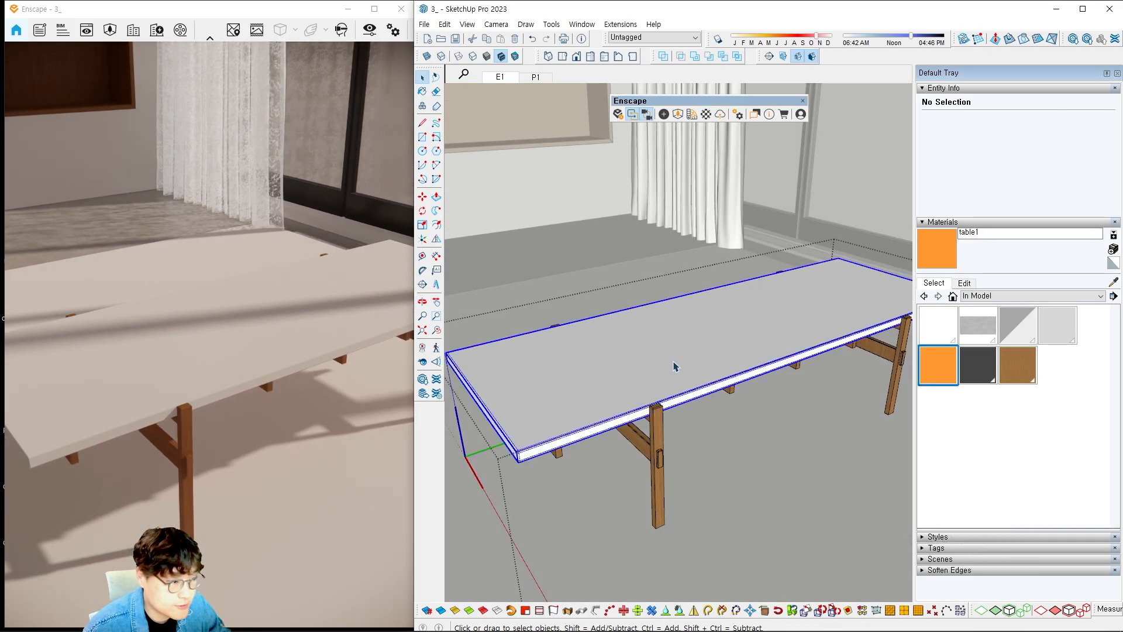
{"action": "left_click", "coordinate": [654, 379]}
{"action": "scroll", "coordinate": [677, 359], "scroll_direction": "up", "scroll_amount": 2}
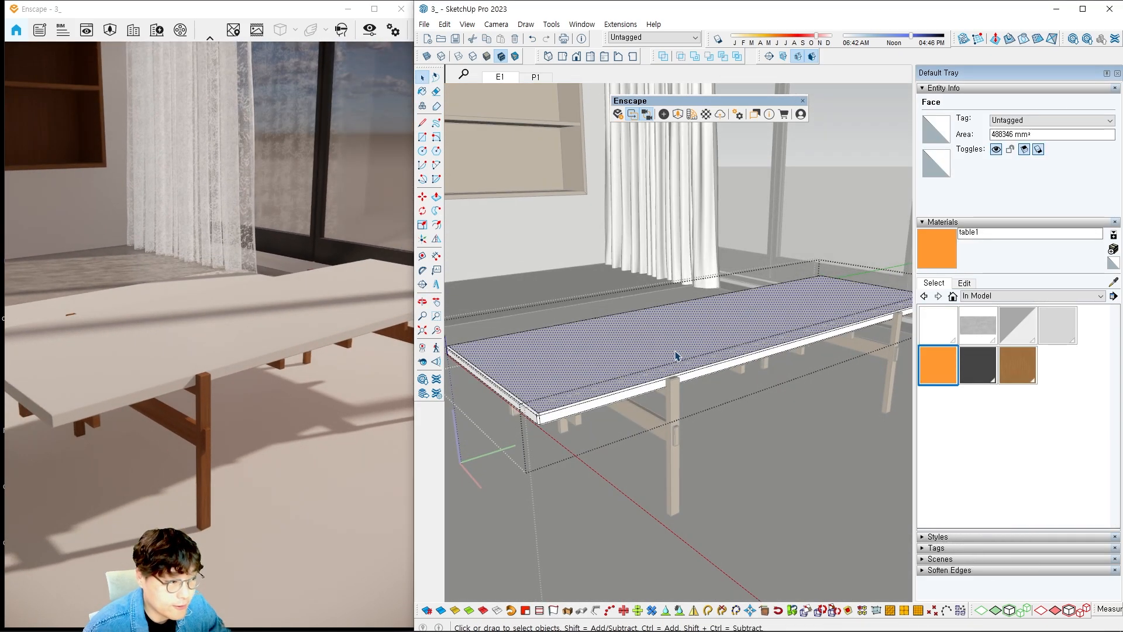
{"action": "scroll", "coordinate": [675, 354], "scroll_direction": "down", "scroll_amount": 2}
{"action": "mouse_move", "coordinate": [674, 354]}
{"action": "middle_mouse_down"}
{"action": "mouse_move", "coordinate": [711, 349]}
{"action": "mouse_move", "coordinate": [717, 318]}
{"action": "mouse_move", "coordinate": [692, 363]}
{"action": "mouse_move", "coordinate": [769, 446]}
{"action": "mouse_move", "coordinate": [740, 439]}
{"action": "mouse_move", "coordinate": [712, 293]}
{"action": "mouse_move", "coordinate": [710, 343]}
{"action": "middle_mouse_up"}
{"action": "key", "text": "b"}
{"action": "left_click", "coordinate": [693, 339]}
{"action": "key", "text": "space"}
{"action": "key", "text": "Escape"}
{"action": "key", "text": "Escape"}
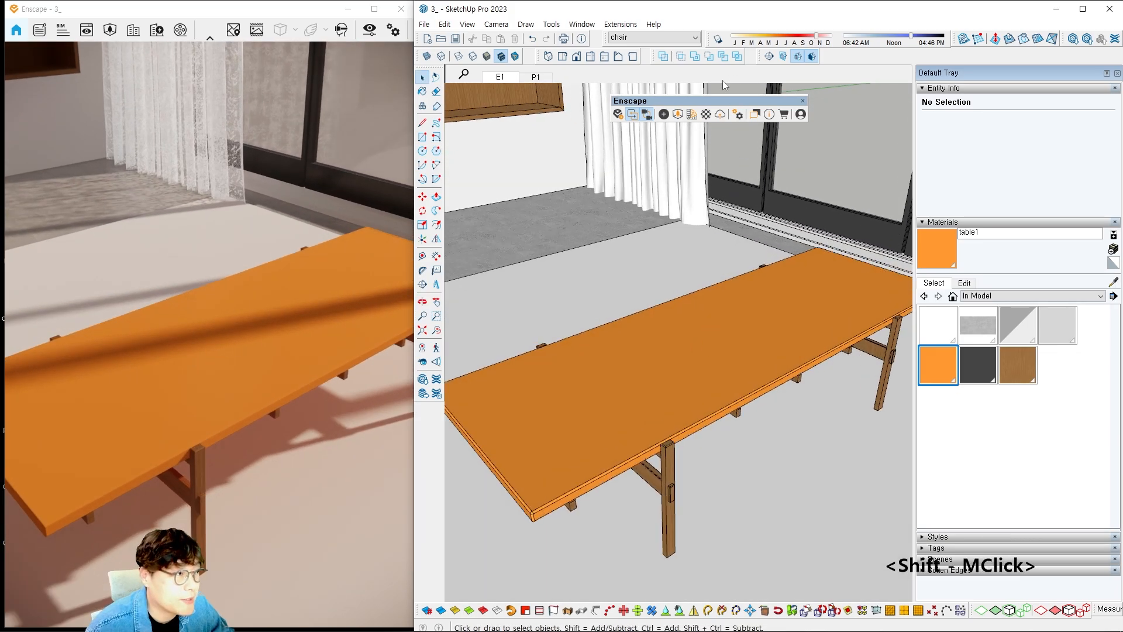
Load Terrazzo006_2K-JPG_Color.jpg from the Terrazzo006_2K-JPG folder as table1's albedo texture in the Enscape Material Editor.
{"action": "left_click", "coordinate": [707, 115]}
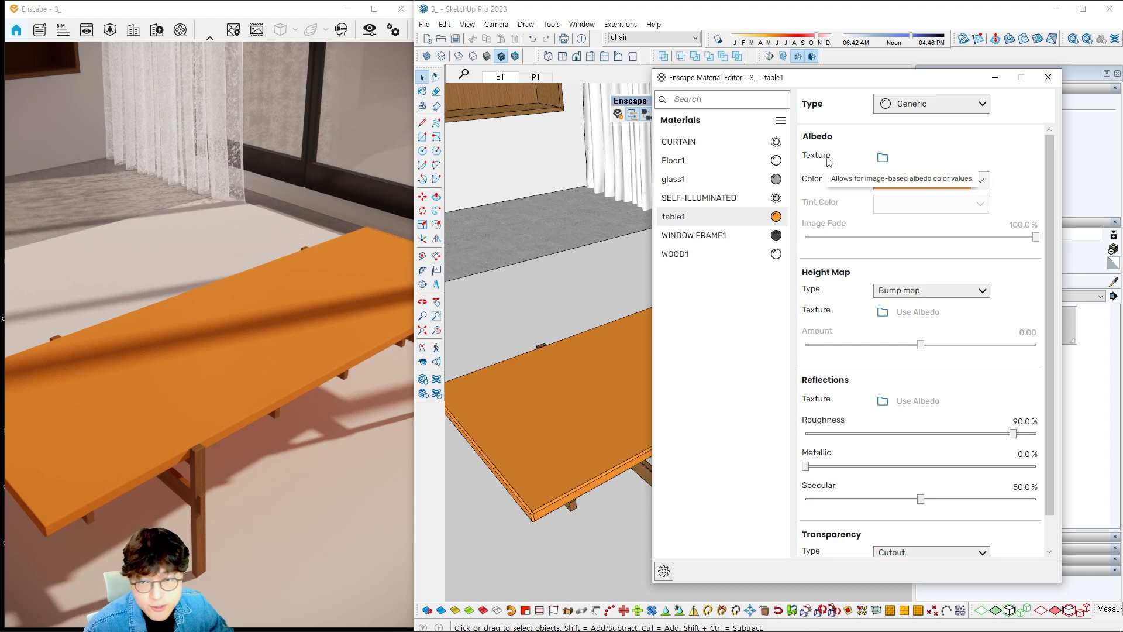
{"action": "left_click", "coordinate": [882, 158]}
{"action": "left_click", "coordinate": [728, 115]}
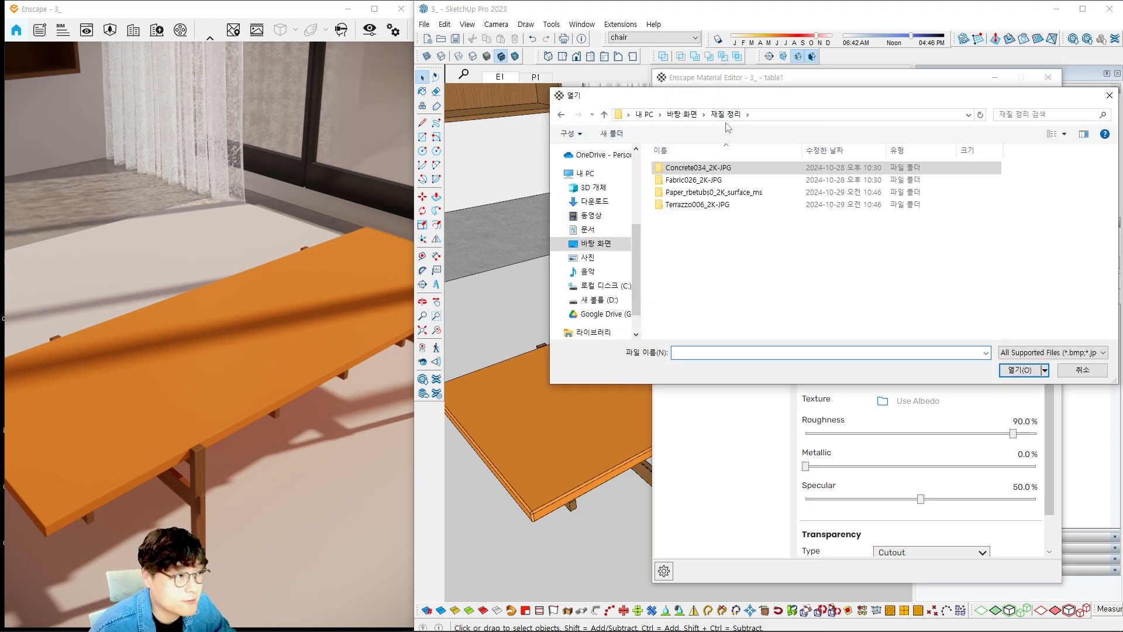
{"action": "double_click", "coordinate": [688, 205]}
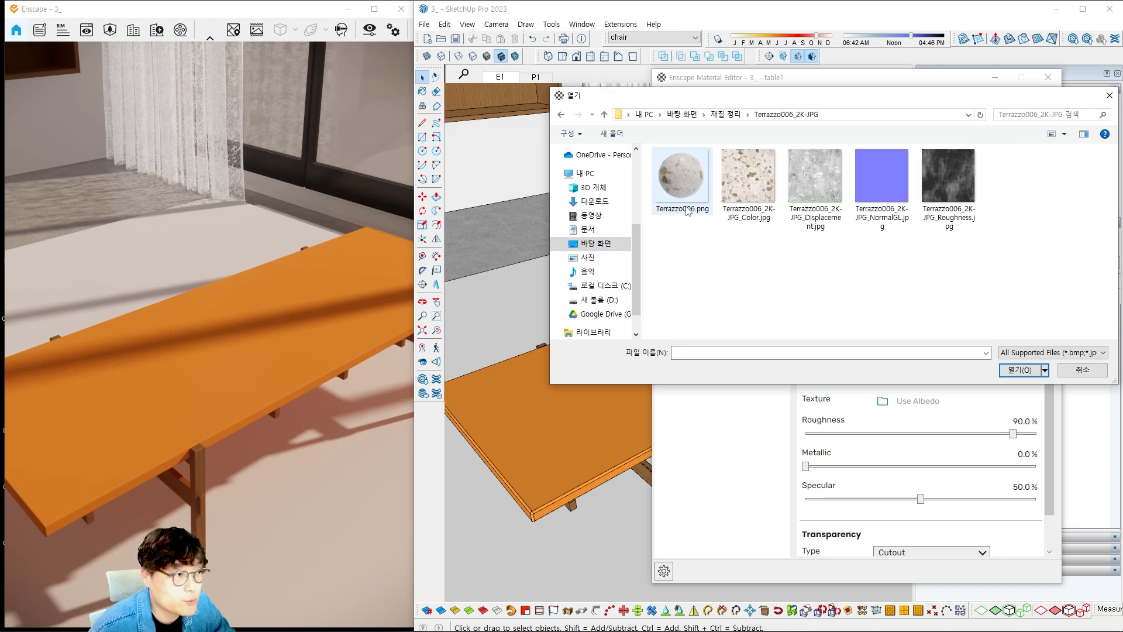
{"action": "left_click", "coordinate": [752, 203]}
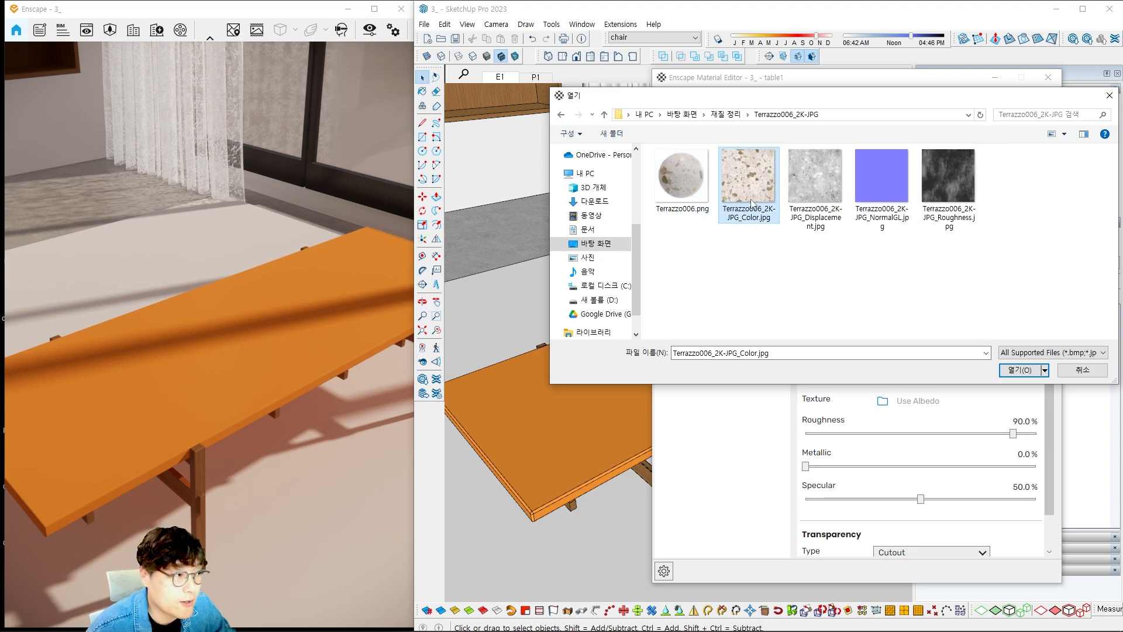
{"action": "left_click", "coordinate": [1017, 371]}
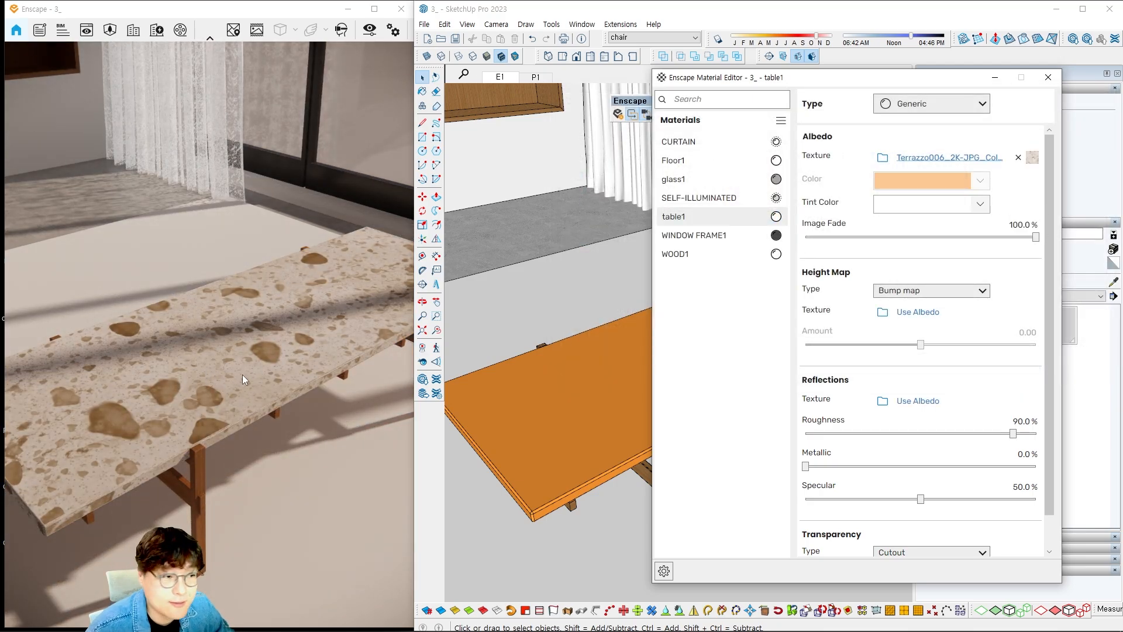
Set the table1 albedo texture's width and height to 0.2 m and check the scale on the table.
{"action": "left_click", "coordinate": [950, 158]}
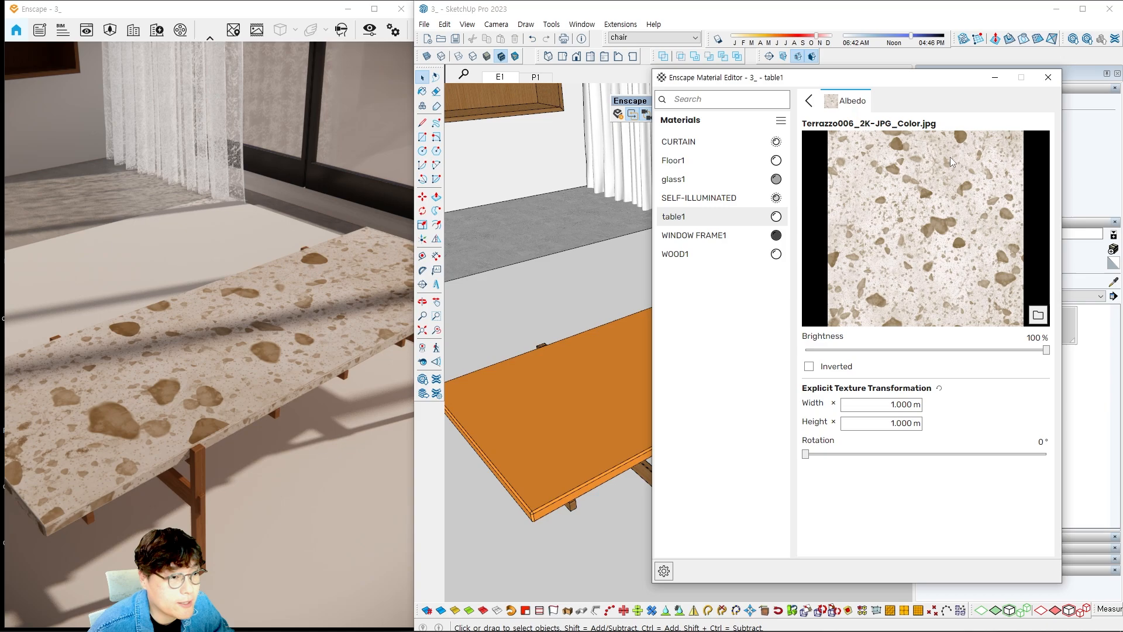
{"action": "left_click", "coordinate": [877, 404]}
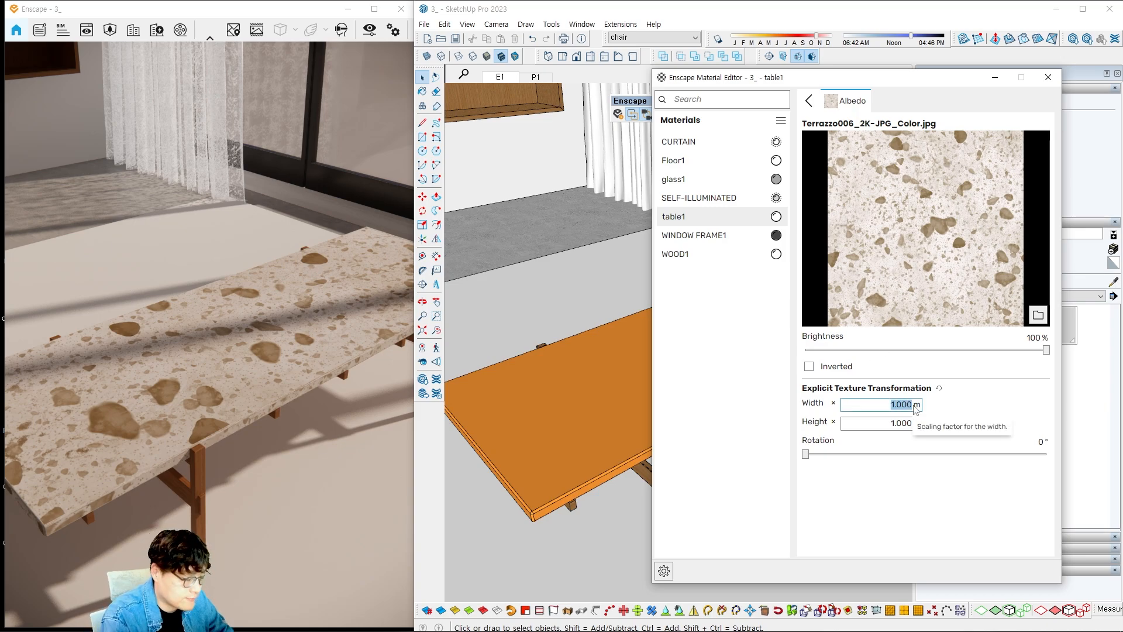
{"action": "type", "text": "0.2"}
{"action": "key", "text": "Tab"}
{"action": "type", "text": "0.2"}
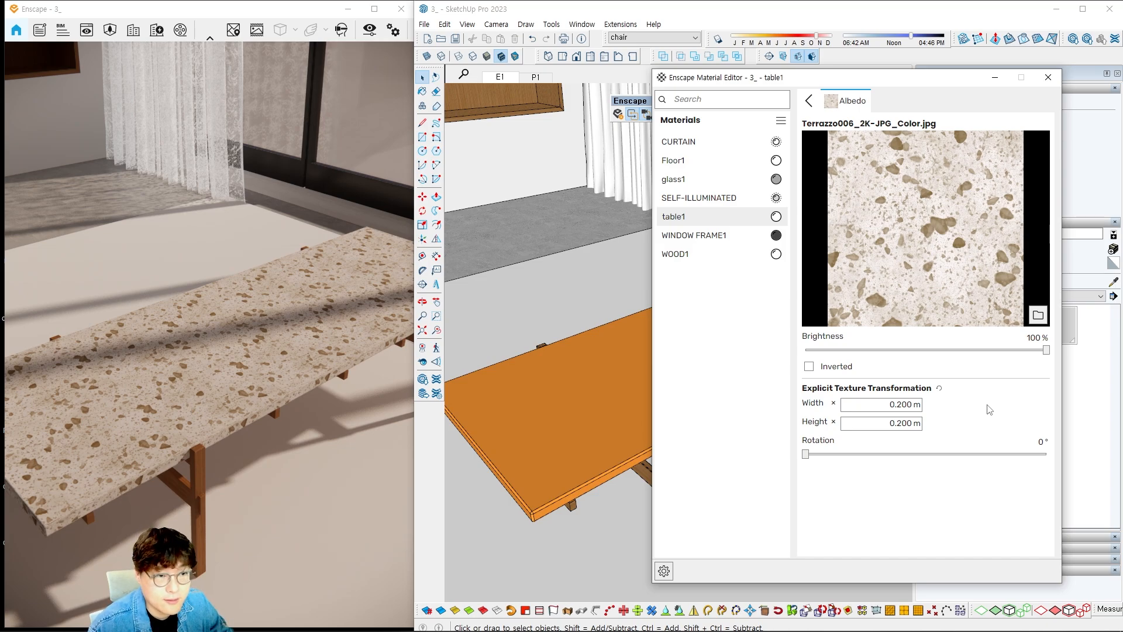
{"action": "scroll", "coordinate": [491, 368], "scroll_direction": "down", "scroll_amount": 2}
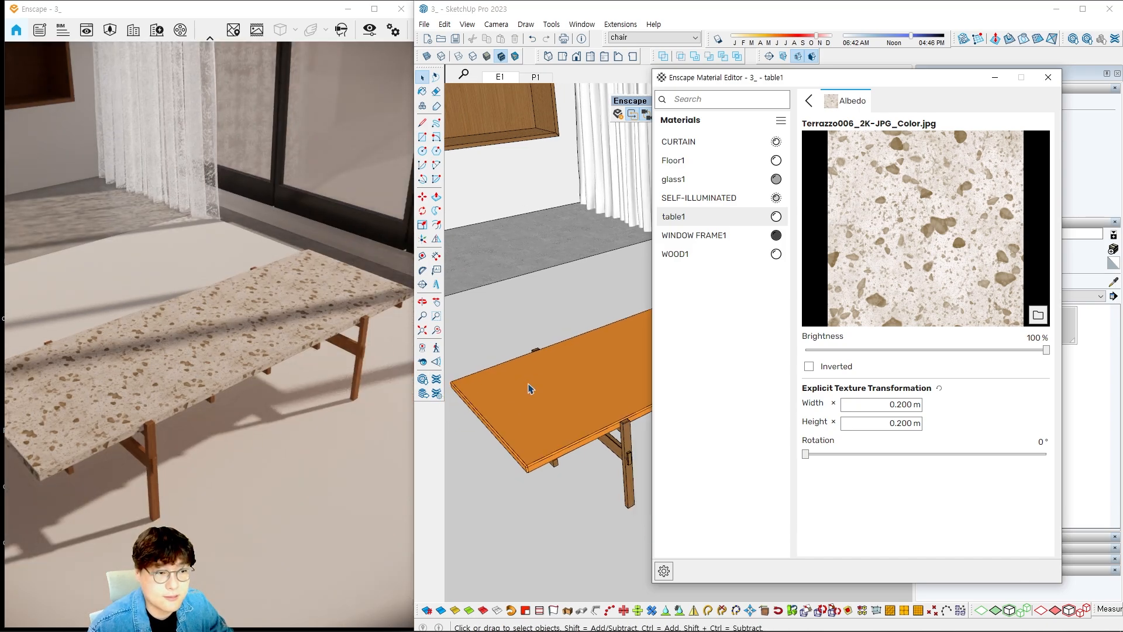
{"action": "mouse_move", "coordinate": [542, 413]}
{"action": "middle_mouse_down", "text": "shift"}
{"action": "mouse_move", "coordinate": [560, 353]}
{"action": "mouse_move", "coordinate": [541, 385]}
{"action": "mouse_move", "coordinate": [584, 401]}
{"action": "mouse_move", "coordinate": [589, 426]}
{"action": "mouse_move", "coordinate": [572, 451]}
{"action": "mouse_move", "coordinate": [560, 375]}
{"action": "mouse_move", "coordinate": [546, 381]}
{"action": "mouse_move", "coordinate": [561, 319]}
{"action": "mouse_move", "coordinate": [565, 359]}
{"action": "middle_mouse_up", "text": "shift"}
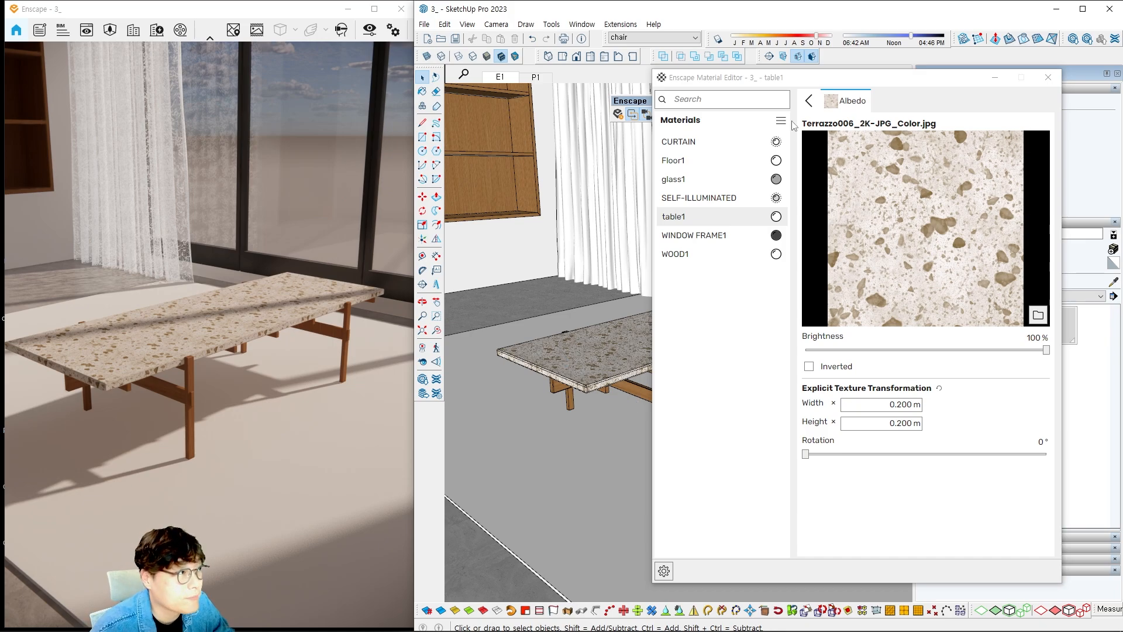
Load Terrazzo006_2K-JPG_Roughness.jpg as table1's reflections texture and inspect the tabletop's reflections.
{"action": "left_click", "coordinate": [804, 103]}
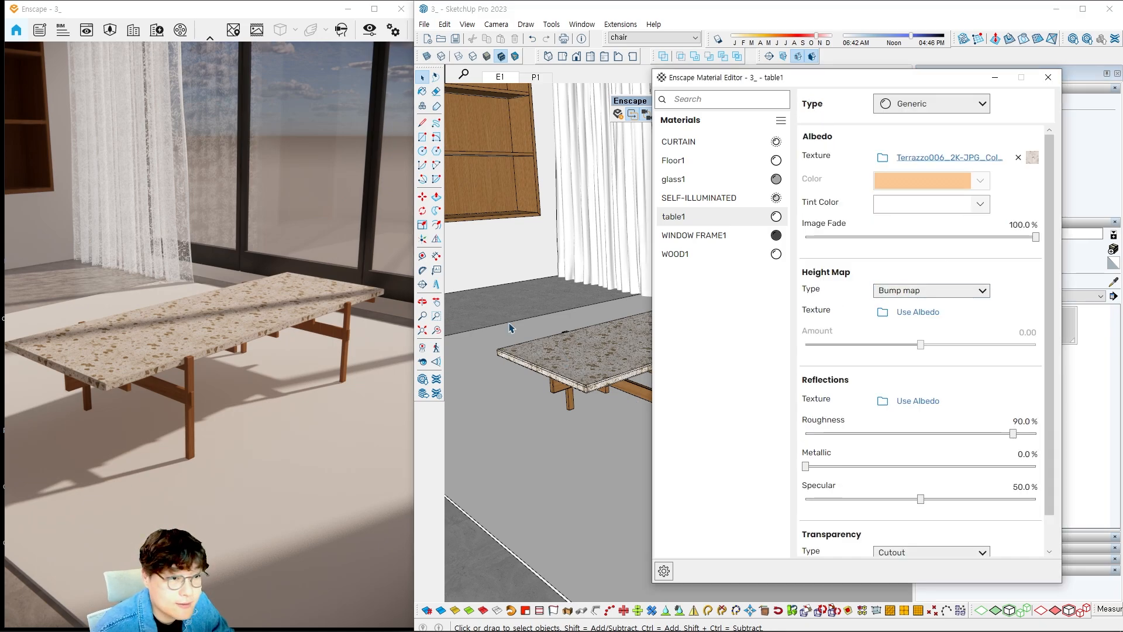
{"action": "scroll", "coordinate": [522, 338], "scroll_direction": "up", "scroll_amount": 5}
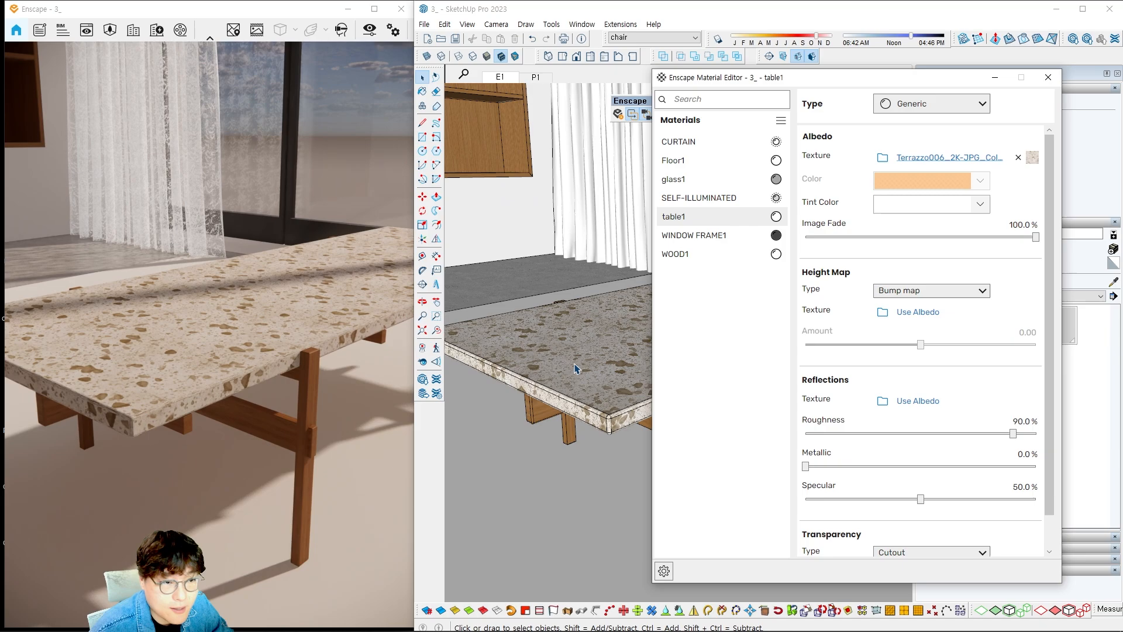
{"action": "mouse_move", "coordinate": [529, 357]}
{"action": "middle_mouse_down", "text": "shift"}
{"action": "mouse_move", "coordinate": [538, 387]}
{"action": "mouse_move", "coordinate": [556, 371]}
{"action": "mouse_move", "coordinate": [551, 333]}
{"action": "mouse_move", "coordinate": [581, 302]}
{"action": "mouse_move", "coordinate": [577, 468]}
{"action": "mouse_move", "coordinate": [595, 381]}
{"action": "mouse_move", "coordinate": [458, 335]}
{"action": "mouse_move", "coordinate": [486, 367]}
{"action": "mouse_move", "coordinate": [571, 391]}
{"action": "middle_mouse_up", "text": "shift"}
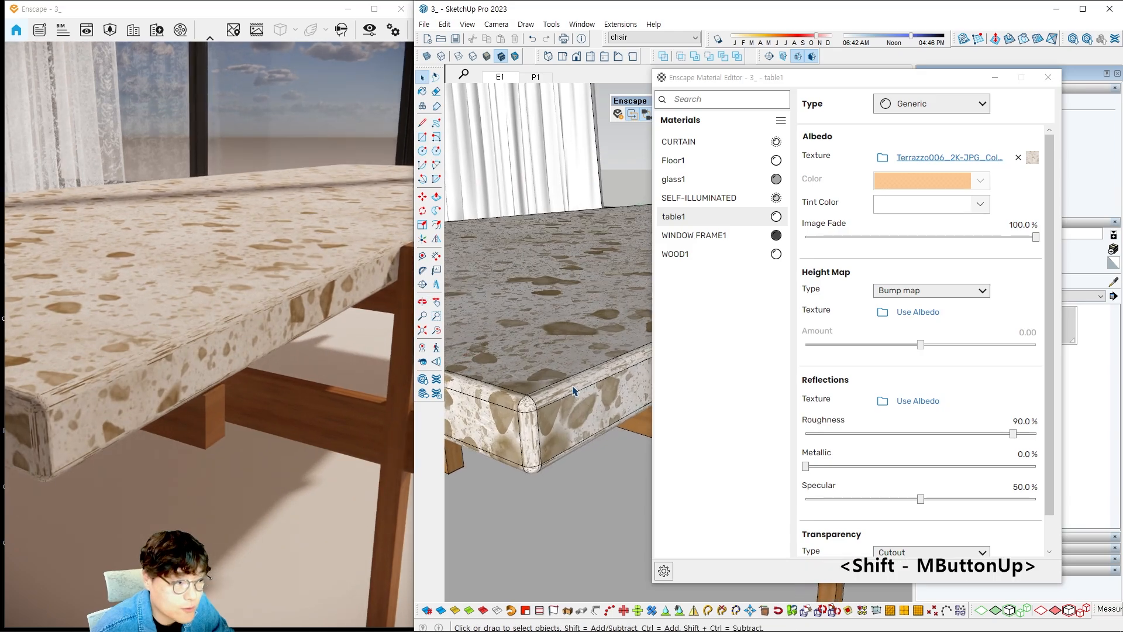
{"action": "scroll", "coordinate": [572, 388], "scroll_direction": "up", "scroll_amount": 5}
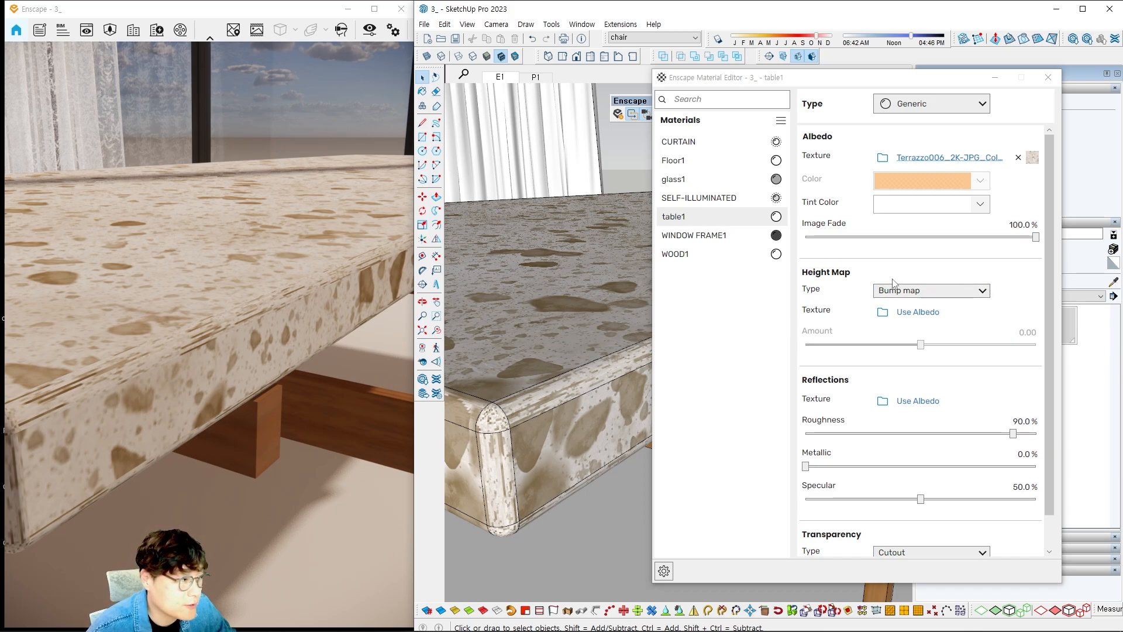
{"action": "mouse_move", "coordinate": [927, 318]}
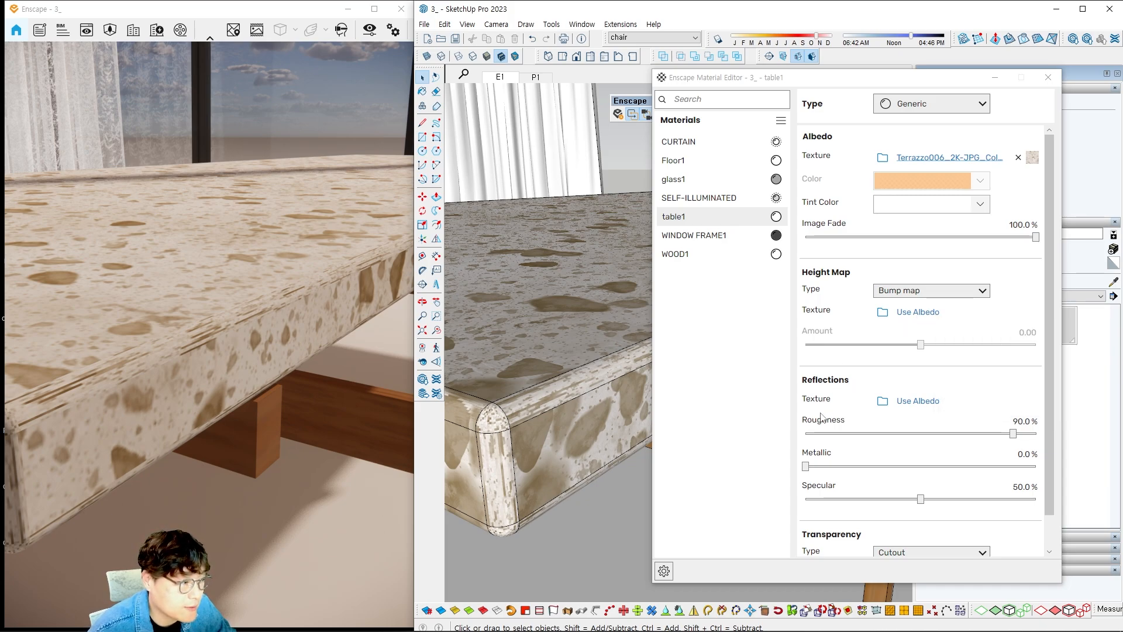
{"action": "left_click", "coordinate": [881, 402]}
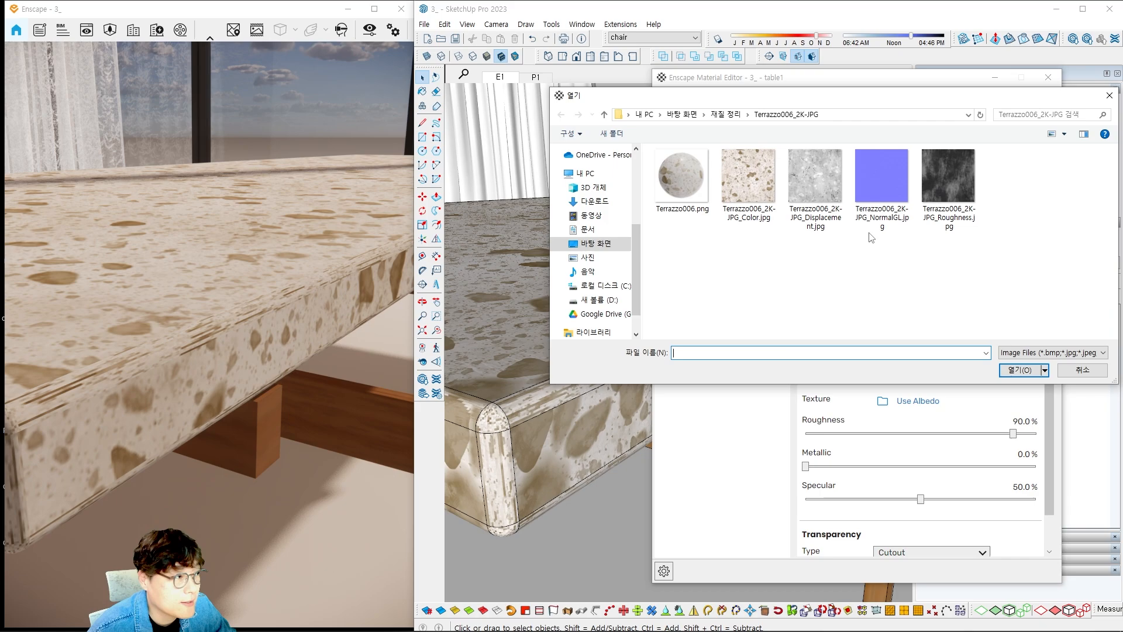
{"action": "left_click", "coordinate": [826, 190]}
{"action": "left_click", "coordinate": [946, 179]}
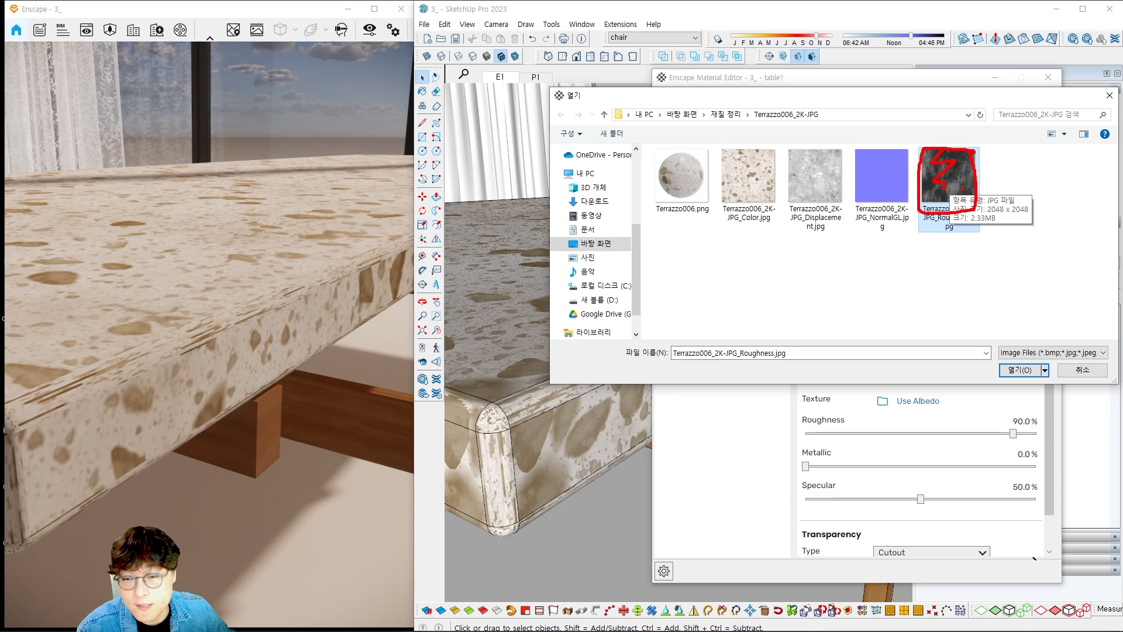
{"action": "key", "text": "Escape"}
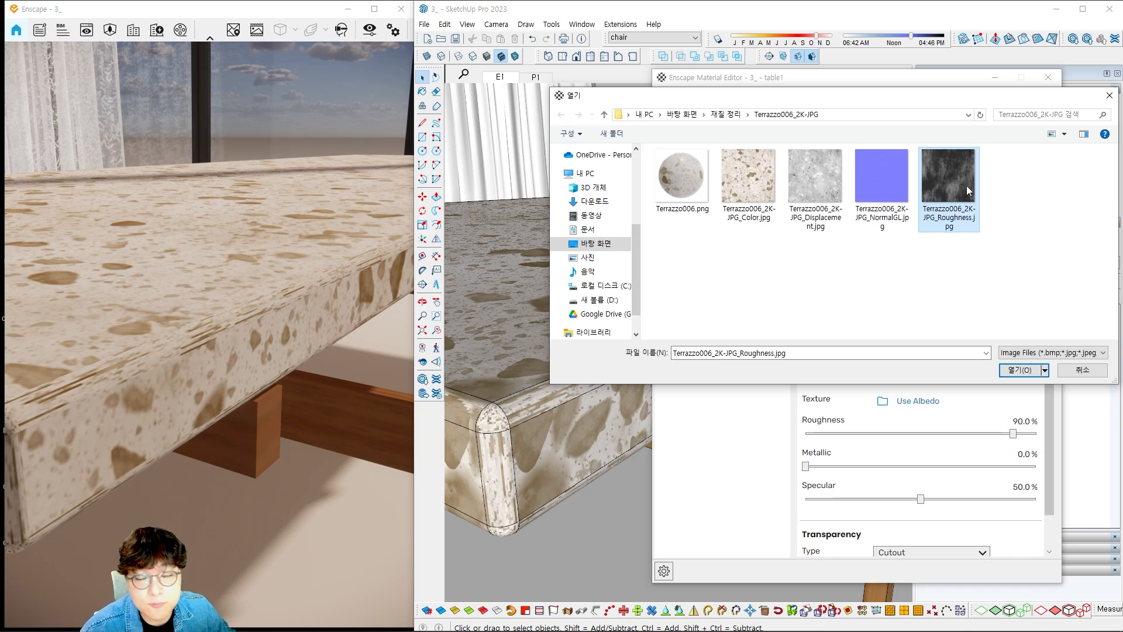
{"action": "left_click", "coordinate": [1019, 370]}
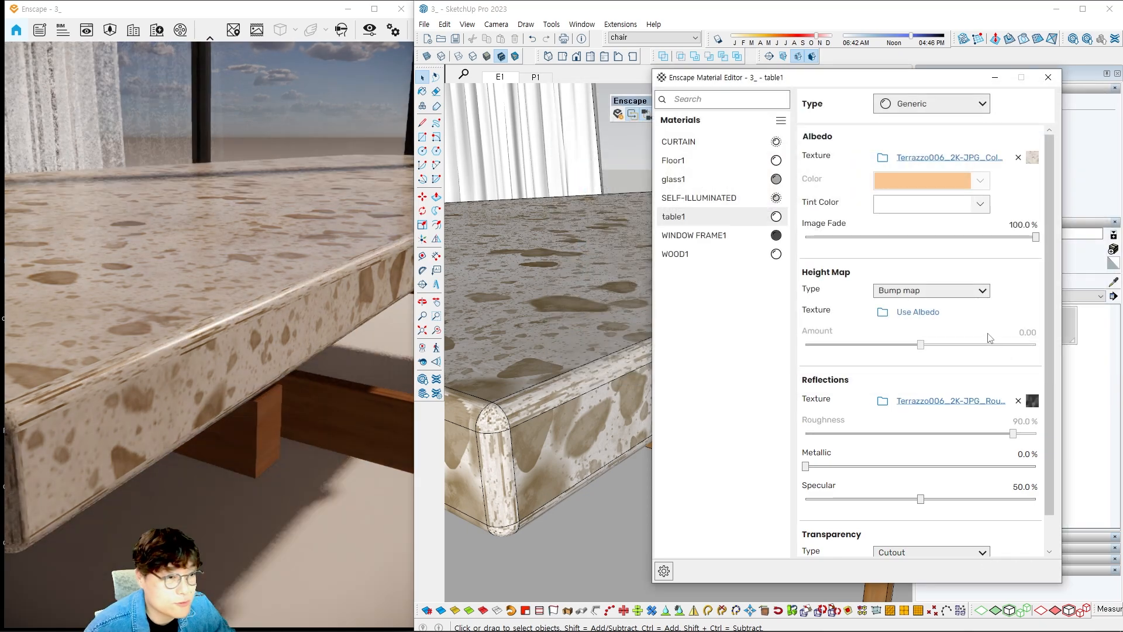
{"action": "mouse_move", "coordinate": [443, 364]}
{"action": "middle_mouse_down", "text": "shift"}
{"action": "mouse_move", "coordinate": [541, 321]}
{"action": "mouse_move", "coordinate": [556, 351]}
{"action": "mouse_move", "coordinate": [628, 304]}
{"action": "middle_mouse_up", "text": "shift"}
{"action": "scroll", "coordinate": [552, 321], "scroll_direction": "down", "scroll_amount": 2}
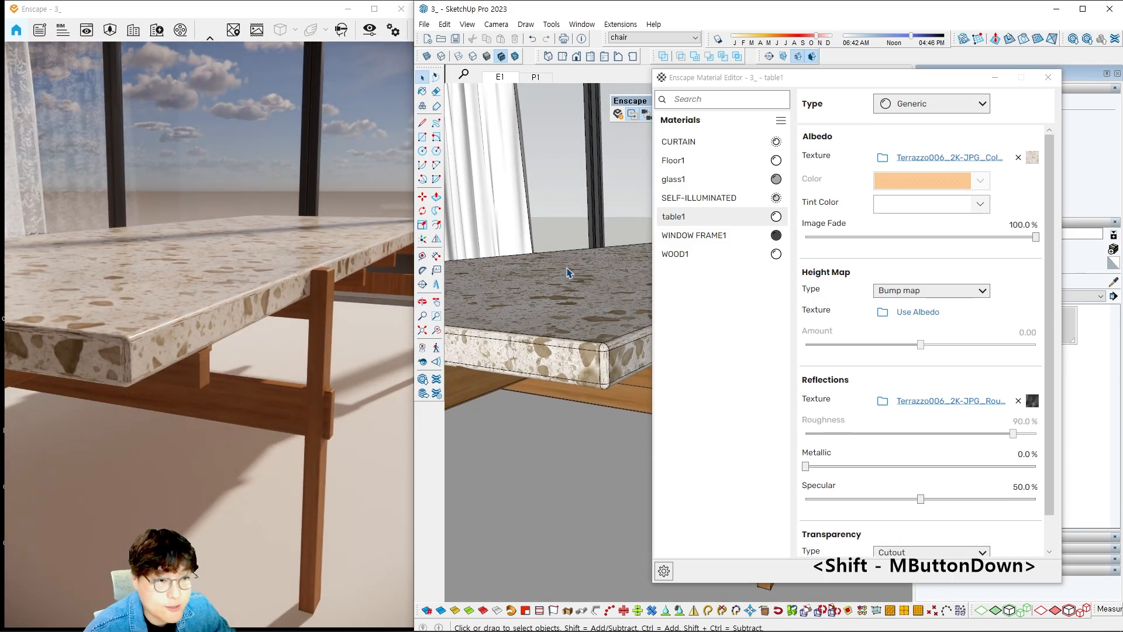
{"action": "middle_click_drag", "start_coordinate": [570, 275], "coordinate": [542, 321], "text": "shift"}
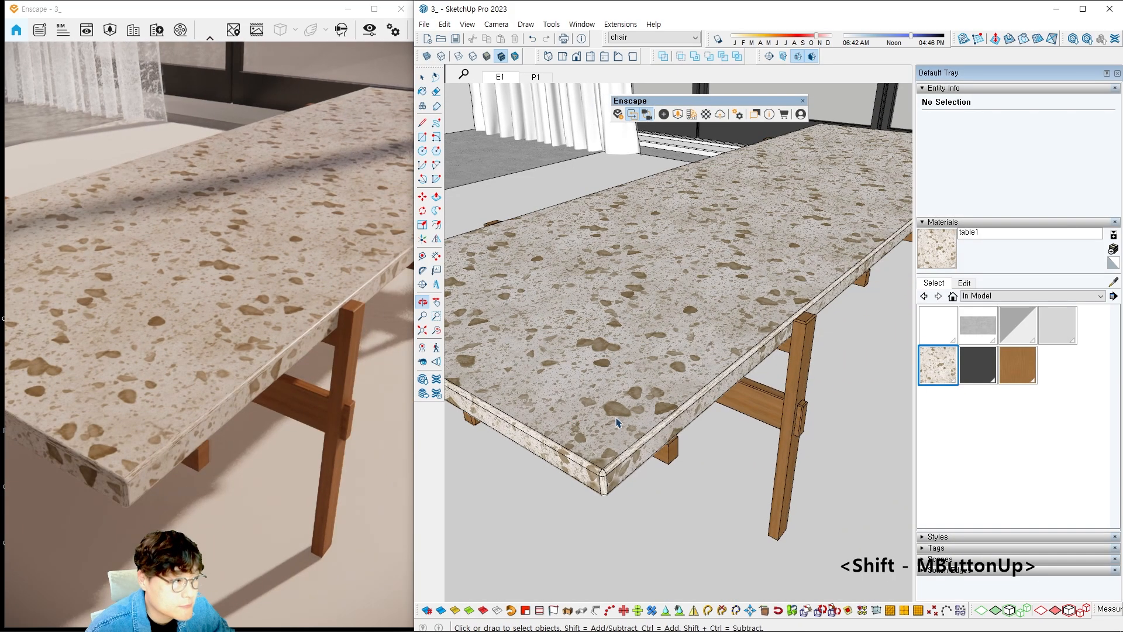
Examine the terrazzo texture on the tabletop's surface, rounded edges and corner from close up and across the room.
{"action": "middle_click_drag", "start_coordinate": [620, 424], "coordinate": [693, 400]}
{"action": "scroll", "coordinate": [637, 465], "scroll_direction": "up", "scroll_amount": 3}
{"action": "middle_click_drag", "start_coordinate": [587, 494], "coordinate": [626, 444], "text": "shift"}
{"action": "scroll", "coordinate": [637, 411], "scroll_direction": "up", "scroll_amount": 4}
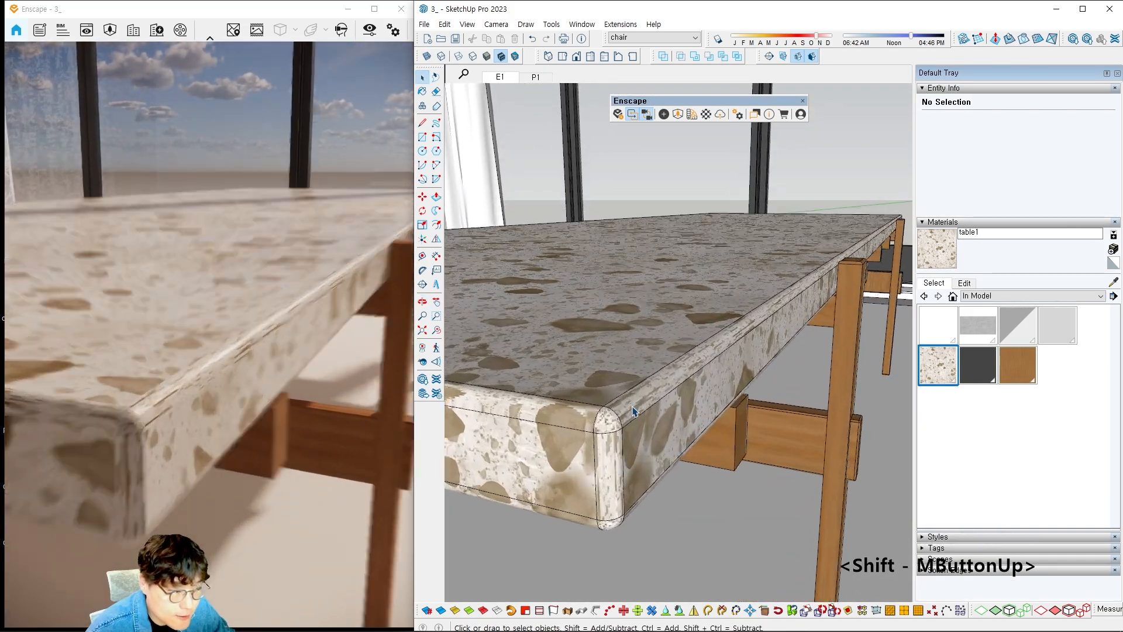
{"action": "scroll", "coordinate": [674, 398], "scroll_direction": "down", "scroll_amount": 2}
{"action": "scroll", "coordinate": [674, 402], "scroll_direction": "down", "scroll_amount": 10}
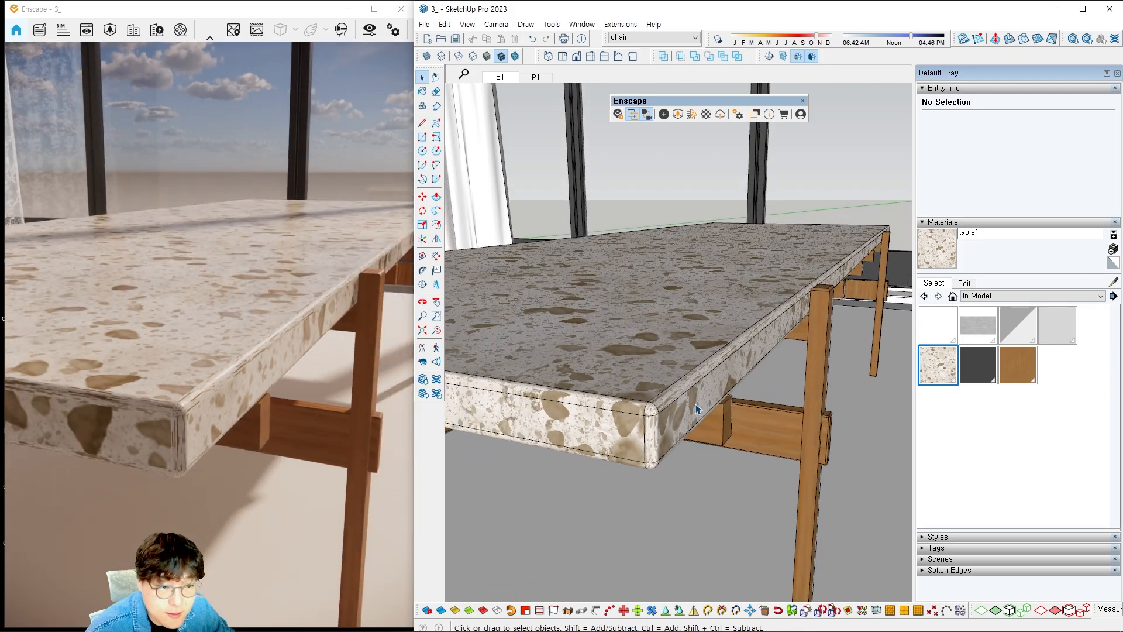
{"action": "mouse_move", "coordinate": [717, 409]}
{"action": "middle_mouse_down"}
{"action": "mouse_move", "coordinate": [730, 414]}
{"action": "mouse_move", "coordinate": [679, 443]}
{"action": "mouse_move", "coordinate": [731, 381]}
{"action": "mouse_move", "coordinate": [694, 404]}
{"action": "middle_mouse_up"}
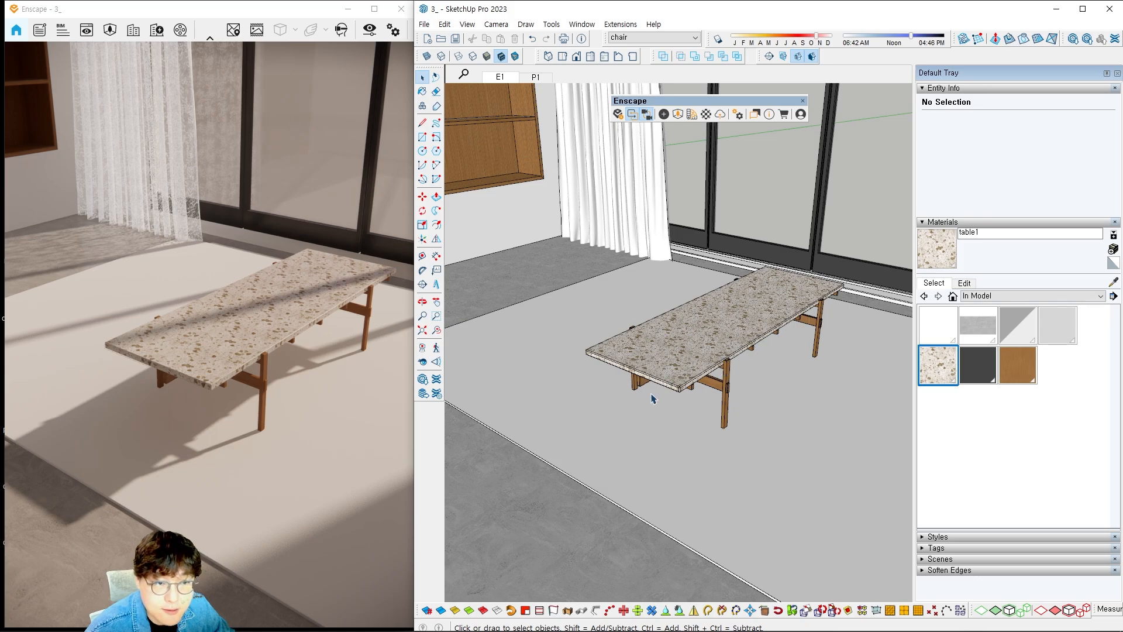
{"action": "mouse_move", "coordinate": [653, 397]}
{"action": "middle_mouse_down"}
{"action": "mouse_move", "coordinate": [677, 406]}
{"action": "mouse_move", "coordinate": [676, 333]}
{"action": "mouse_move", "coordinate": [703, 330]}
{"action": "middle_mouse_up"}
{"action": "scroll", "coordinate": [702, 316], "scroll_direction": "down", "scroll_amount": 1}
{"action": "middle_click_drag", "start_coordinate": [702, 330], "coordinate": [702, 354], "text": "shift"}
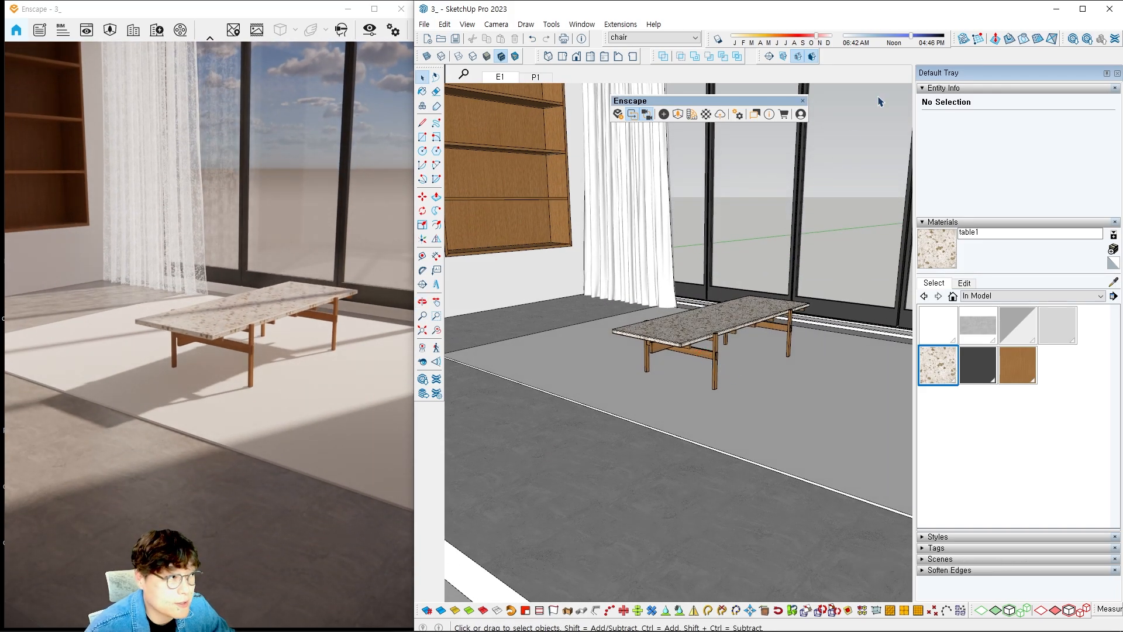
Show the SketchUV toolbar over the model view and look over the tabletop's texture mapping.
{"action": "right_click", "coordinate": [887, 61]}
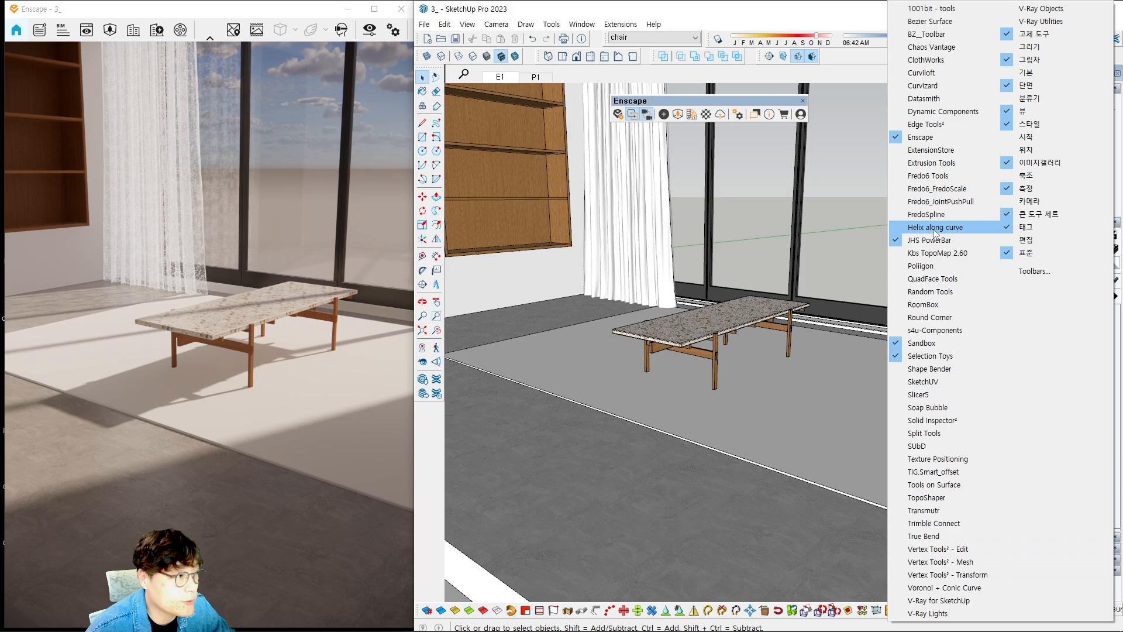
{"action": "left_click", "coordinate": [910, 369]}
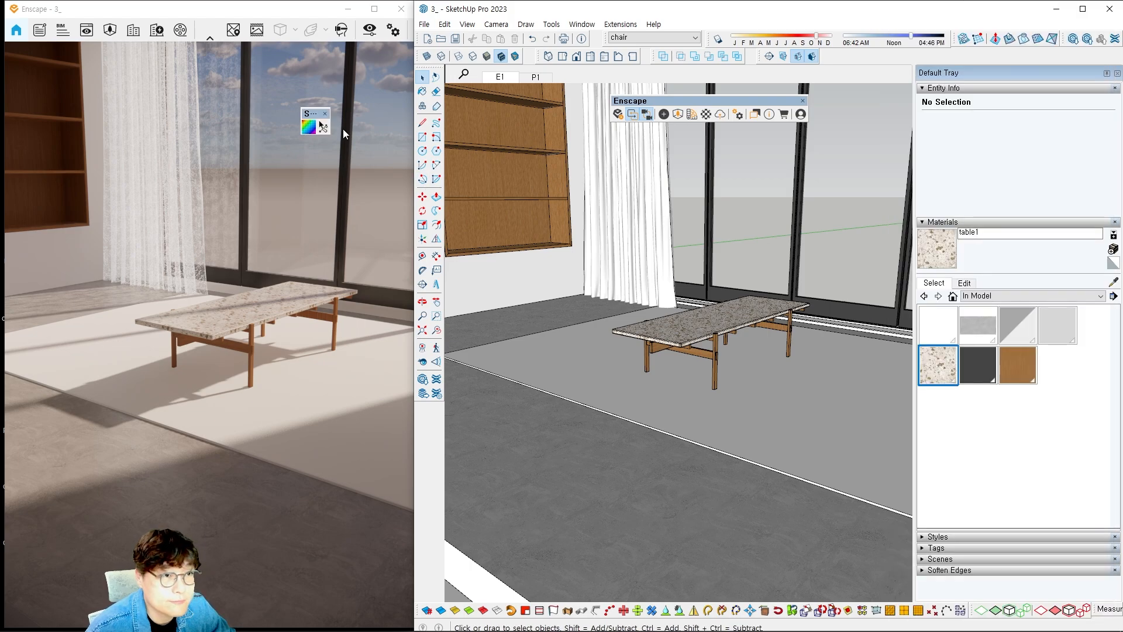
{"action": "left_click_drag", "start_coordinate": [313, 114], "coordinate": [553, 115]}
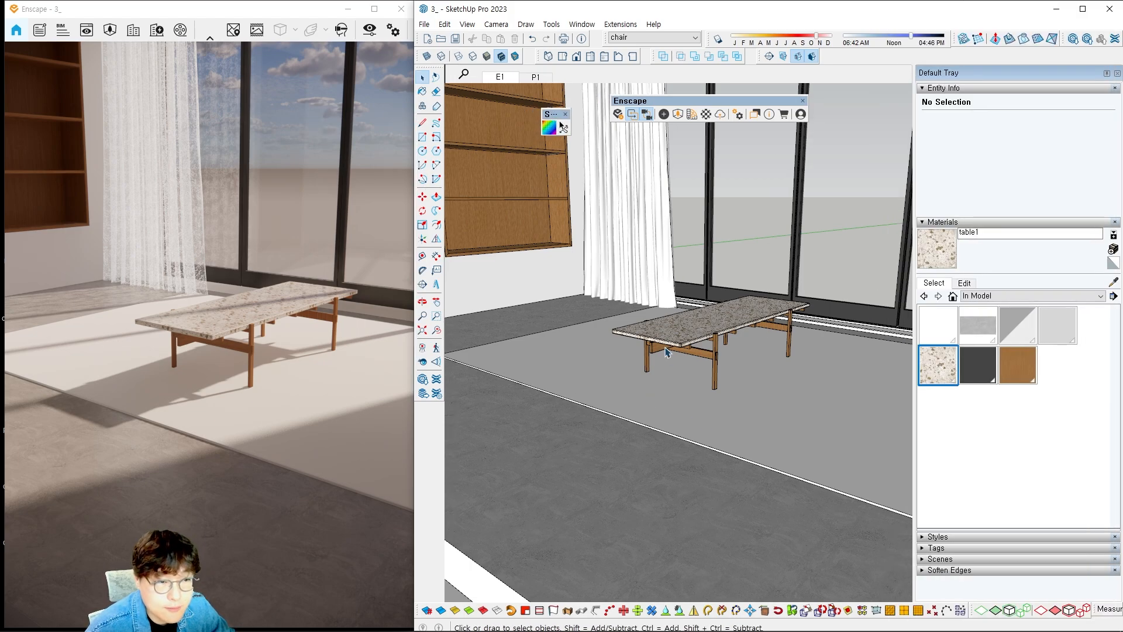
{"action": "mouse_move", "coordinate": [664, 348]}
{"action": "middle_mouse_down", "text": "shift"}
{"action": "mouse_move", "coordinate": [646, 351]}
{"action": "mouse_move", "coordinate": [658, 387]}
{"action": "middle_mouse_up", "text": "shift"}
{"action": "scroll", "coordinate": [659, 386], "scroll_direction": "up", "scroll_amount": 3}
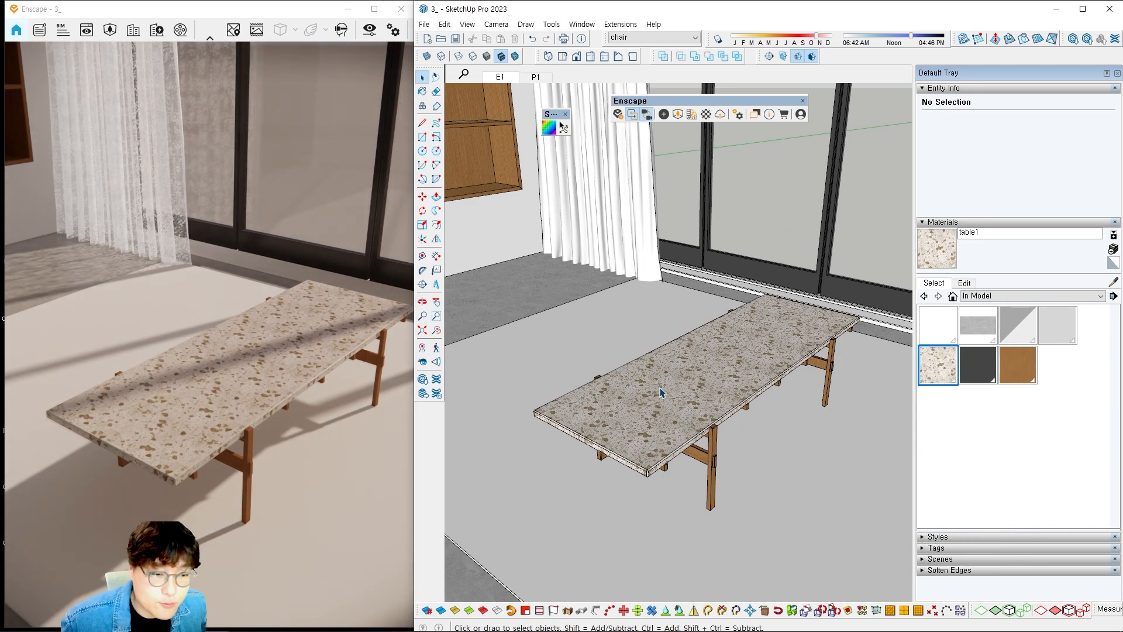
{"action": "middle_click_drag", "start_coordinate": [665, 409], "coordinate": [646, 370], "text": "shift"}
{"action": "scroll", "coordinate": [644, 376], "scroll_direction": "up", "scroll_amount": 5}
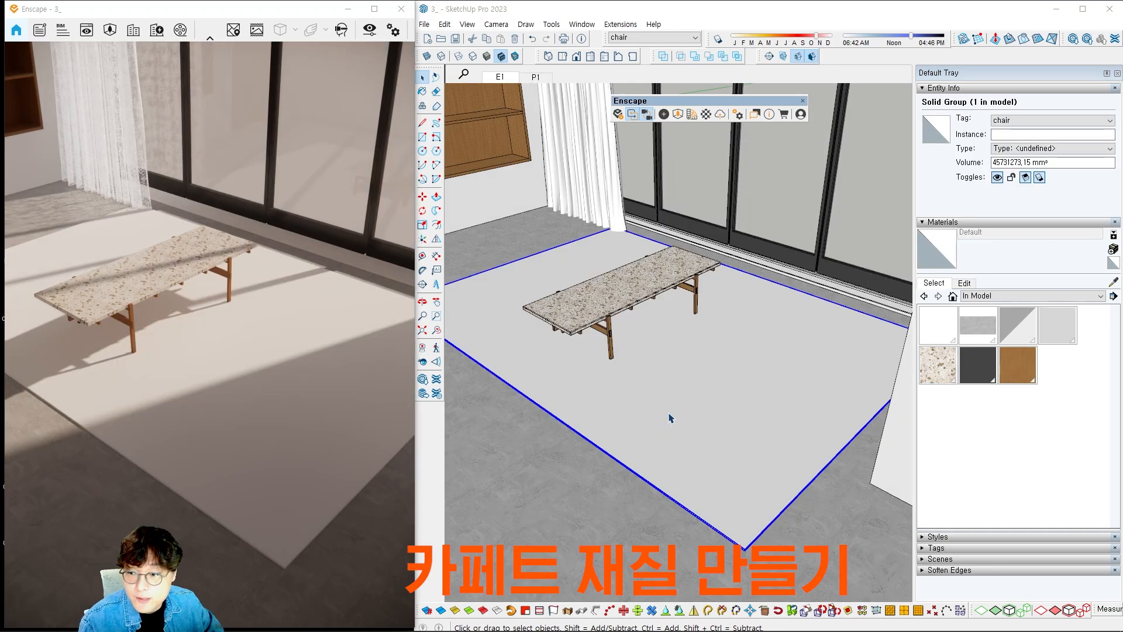
Create a new material named carpet1 based on Color B06 from the Colors library.
{"action": "mouse_move", "coordinate": [670, 418]}
{"action": "middle_mouse_down", "text": "shift"}
{"action": "mouse_move", "coordinate": [644, 396]}
{"action": "mouse_move", "coordinate": [677, 401]}
{"action": "mouse_move", "coordinate": [657, 383]}
{"action": "mouse_move", "coordinate": [621, 389]}
{"action": "mouse_move", "coordinate": [667, 402]}
{"action": "mouse_move", "coordinate": [642, 330]}
{"action": "mouse_move", "coordinate": [657, 321]}
{"action": "mouse_move", "coordinate": [701, 331]}
{"action": "middle_mouse_up", "text": "shift"}
{"action": "key", "text": "Escape"}
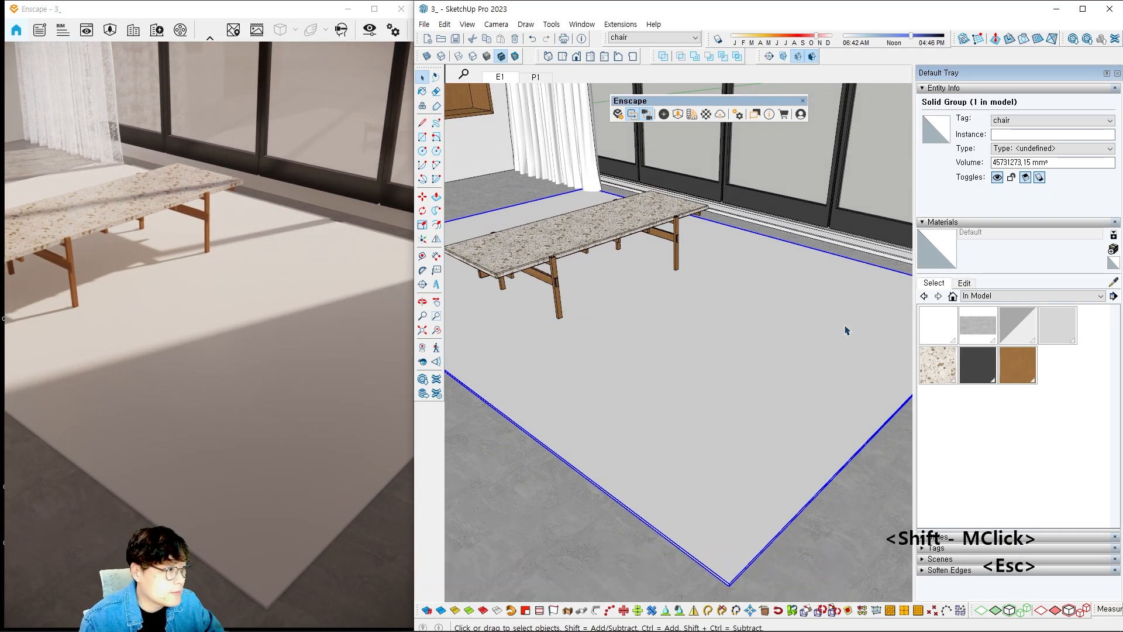
{"action": "left_click", "coordinate": [1031, 295]}
{"action": "left_click", "coordinate": [997, 368]}
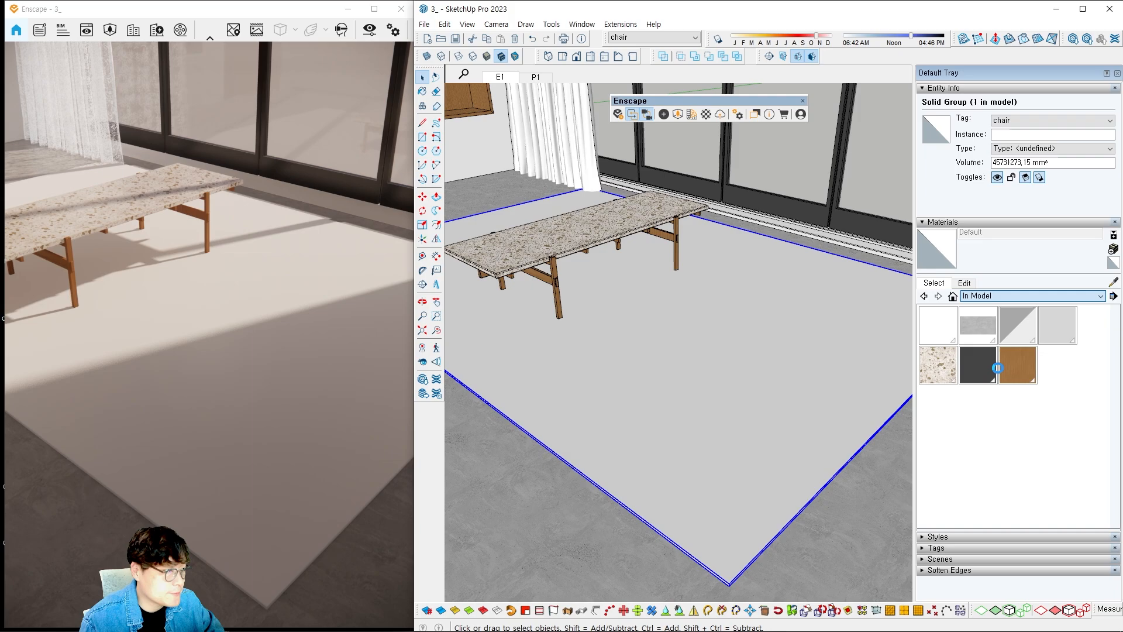
{"action": "left_click", "coordinate": [988, 445]}
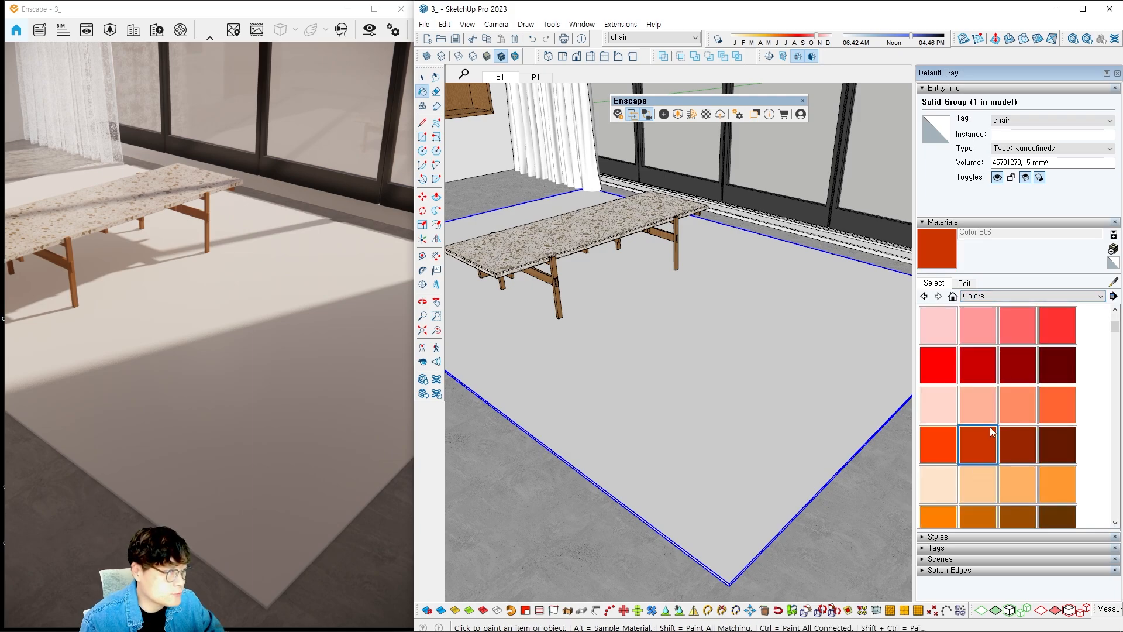
{"action": "left_click", "coordinate": [1113, 250]}
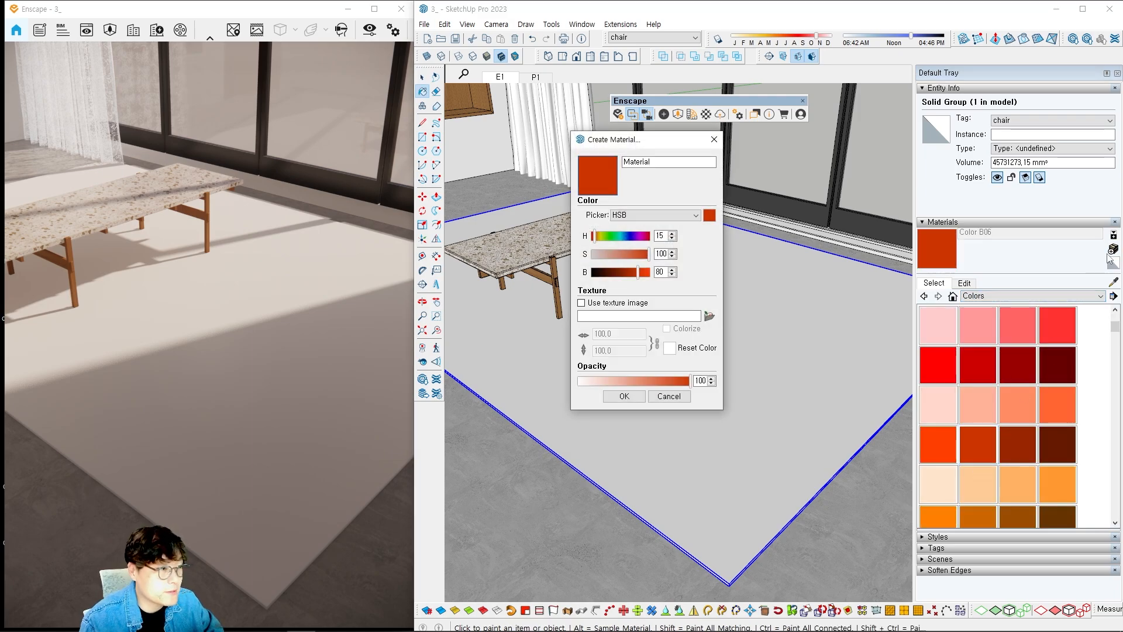
{"action": "type", "text": "car"}
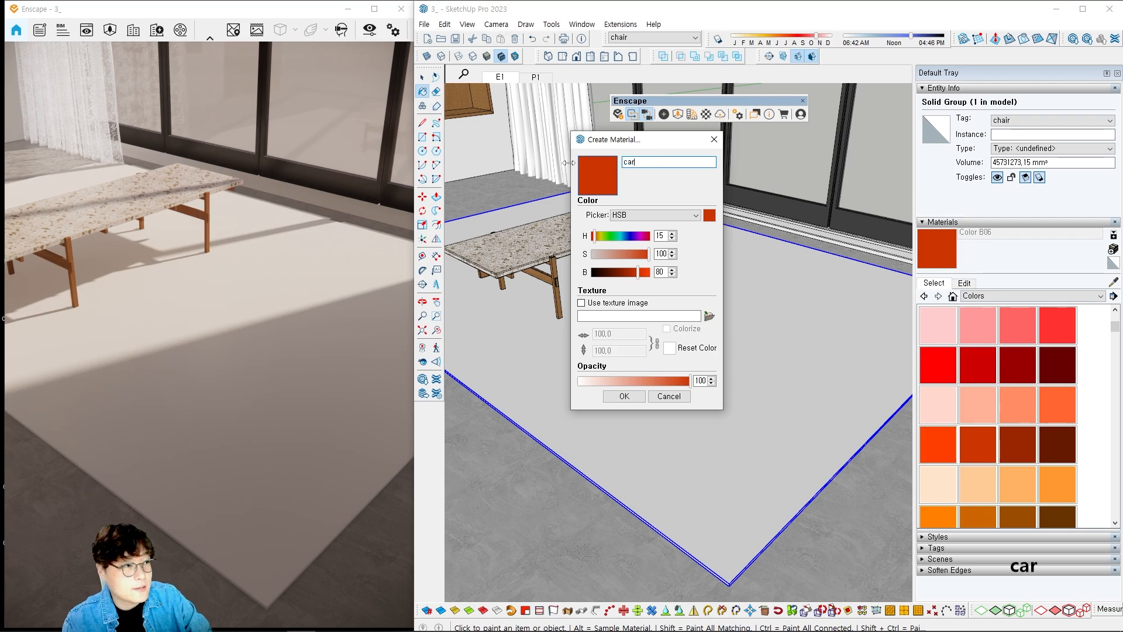
{"action": "type", "text": "p"}
{"action": "key", "text": "BackSpace"}
{"action": "type", "text": "pet1"}
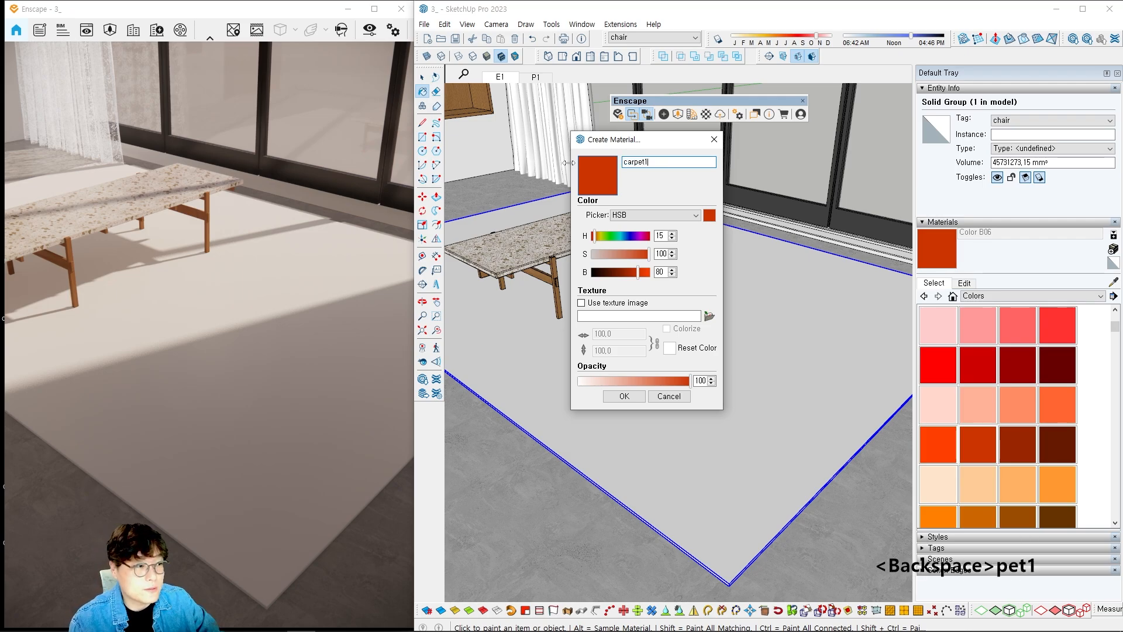
{"action": "left_click", "coordinate": [620, 398]}
Paint all the carpet's geometry with the carpet1 material inside its group and leave the group.
{"action": "middle_click_drag", "start_coordinate": [620, 398], "coordinate": [672, 321], "text": "shift"}
{"action": "key", "text": "space"}
{"action": "double_click", "coordinate": [702, 364]}
{"action": "triple_click", "coordinate": [720, 362]}
{"action": "left_click", "coordinate": [672, 321]}
{"action": "double_click", "coordinate": [673, 324]}
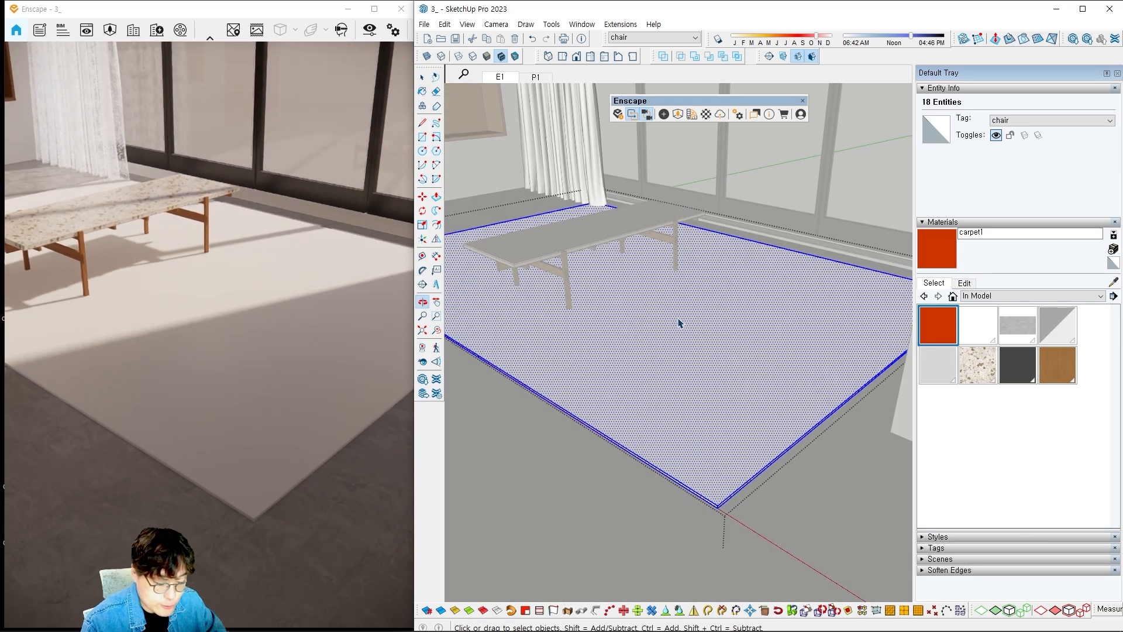
{"action": "key", "text": "b"}
{"action": "left_click", "coordinate": [681, 339]}
{"action": "key", "text": "space"}
{"action": "key", "text": "Escape"}
{"action": "key", "text": "Escape"}
{"action": "key", "text": "Escape"}
{"action": "scroll", "coordinate": [675, 335], "scroll_direction": "down", "scroll_amount": 3}
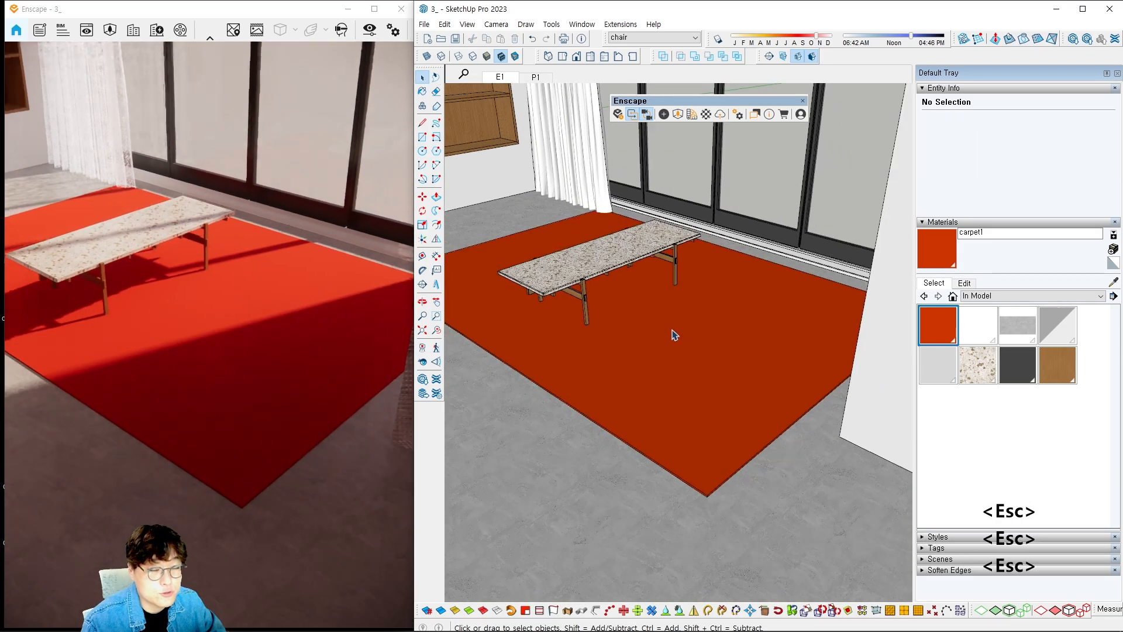
Open carpet1 in the Enscape Material Editor and browse to the Fabric026_2K-JPG folder for its albedo texture.
{"action": "middle_click_drag", "start_coordinate": [668, 336], "coordinate": [708, 343], "text": "shift"}
{"action": "scroll", "coordinate": [690, 339], "scroll_direction": "up", "scroll_amount": 2}
{"action": "left_click", "coordinate": [707, 114]}
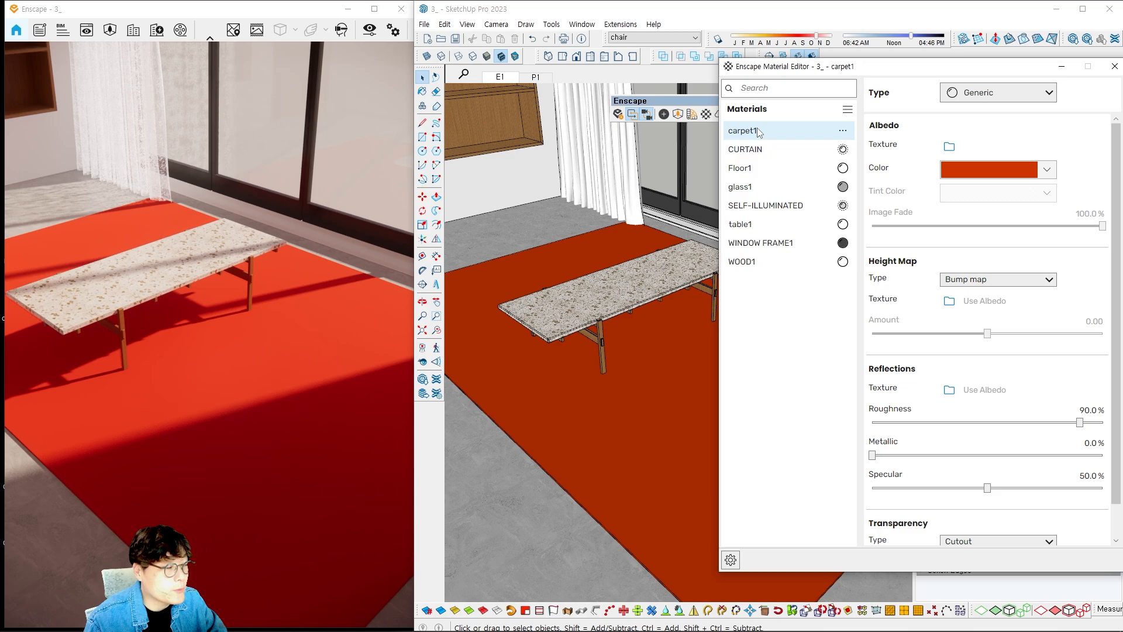
{"action": "left_click", "coordinate": [949, 147]}
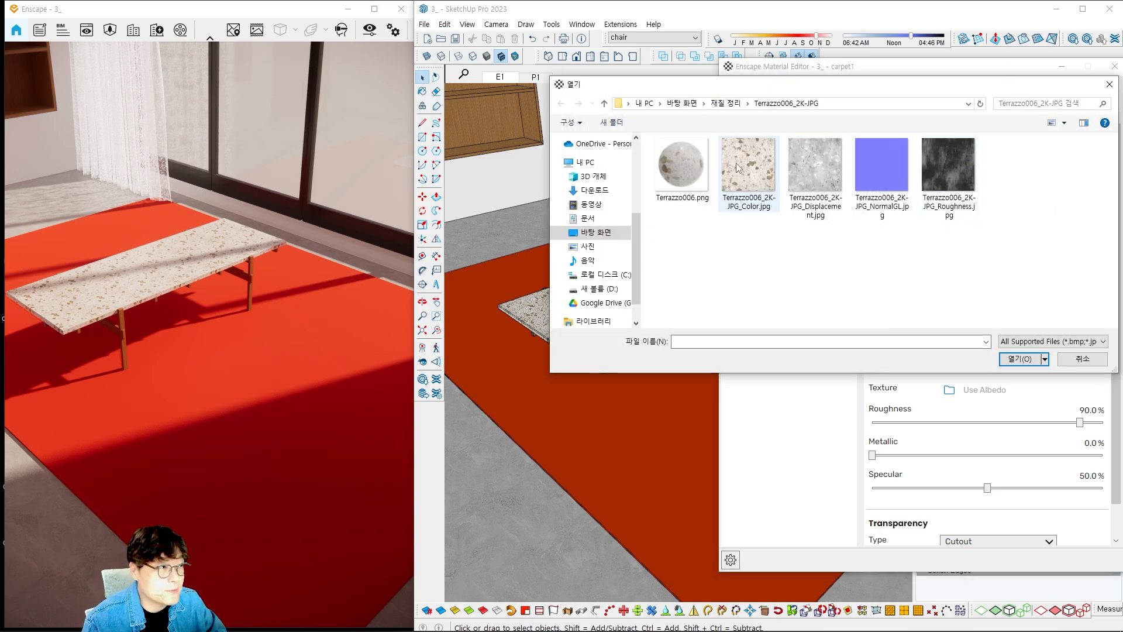
{"action": "left_click", "coordinate": [725, 103]}
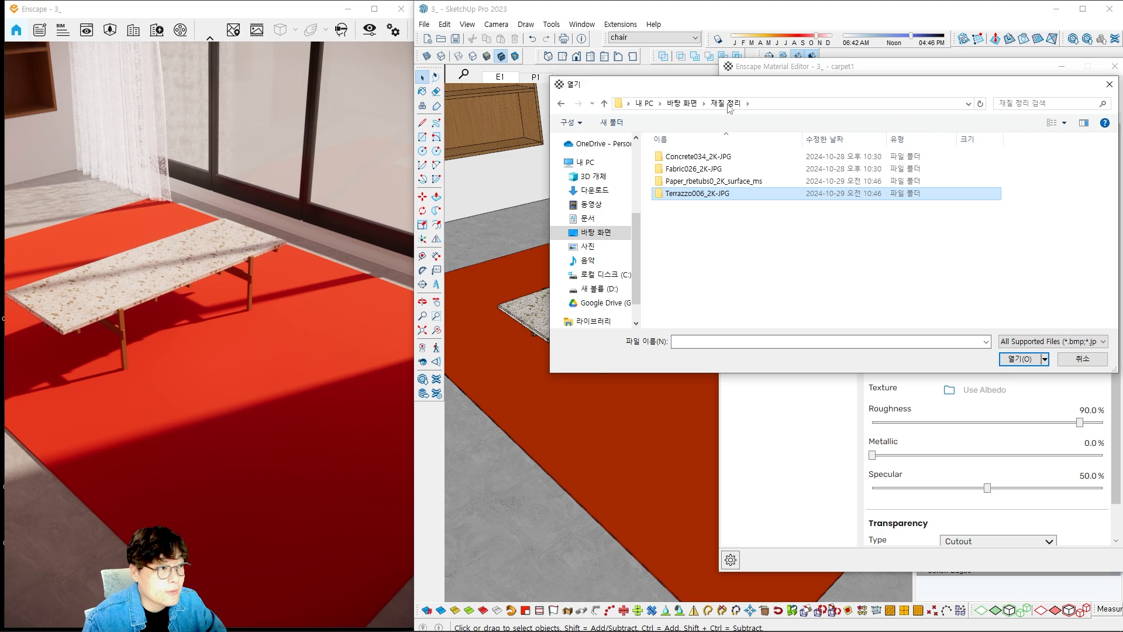
{"action": "left_click", "coordinate": [694, 170]}
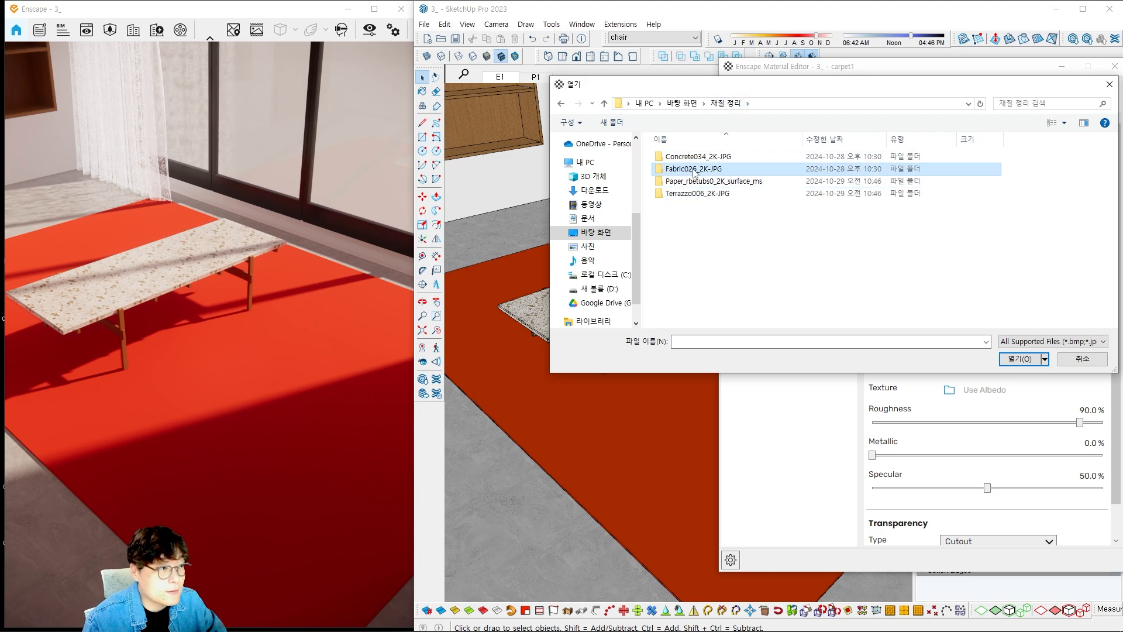
{"action": "double_click", "coordinate": [689, 170]}
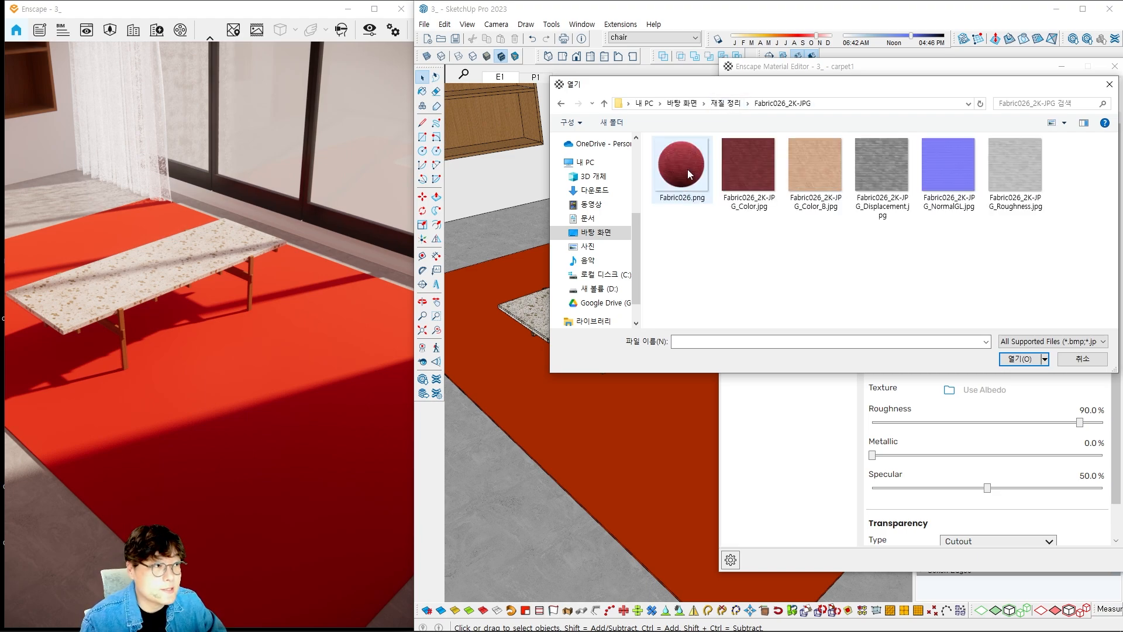
Try Fabric026.png without its alpha channel as carpet1's albedo texture, and remove it after checking the carpet.
{"action": "left_click", "coordinate": [807, 171]}
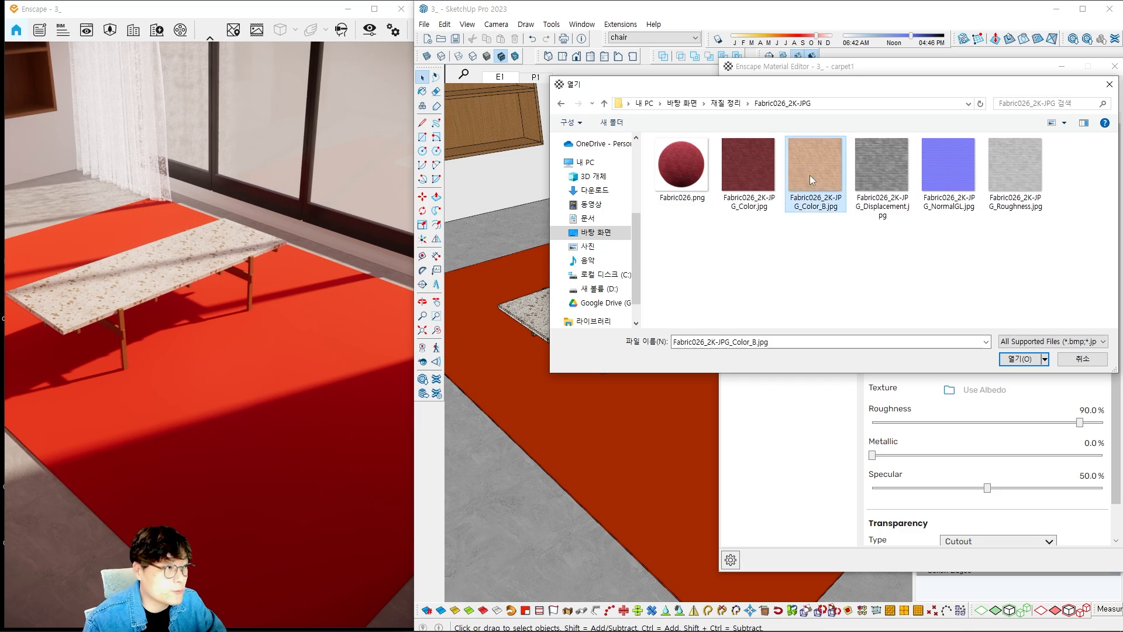
{"action": "left_click", "coordinate": [753, 161]}
{"action": "double_click", "coordinate": [706, 173]}
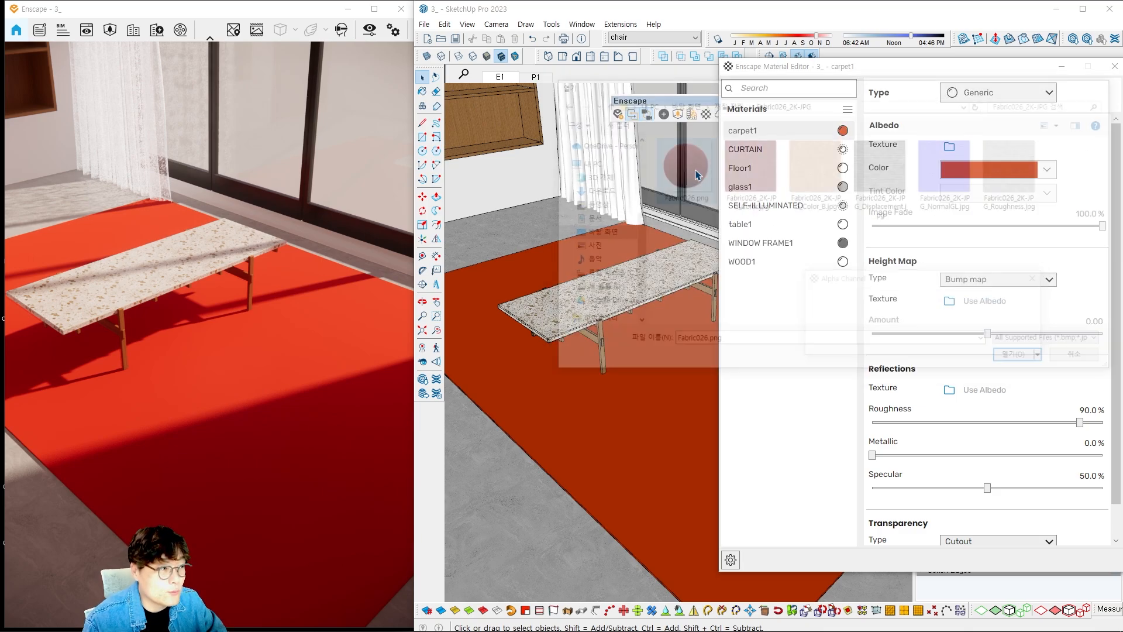
{"action": "left_click", "coordinate": [1024, 343]}
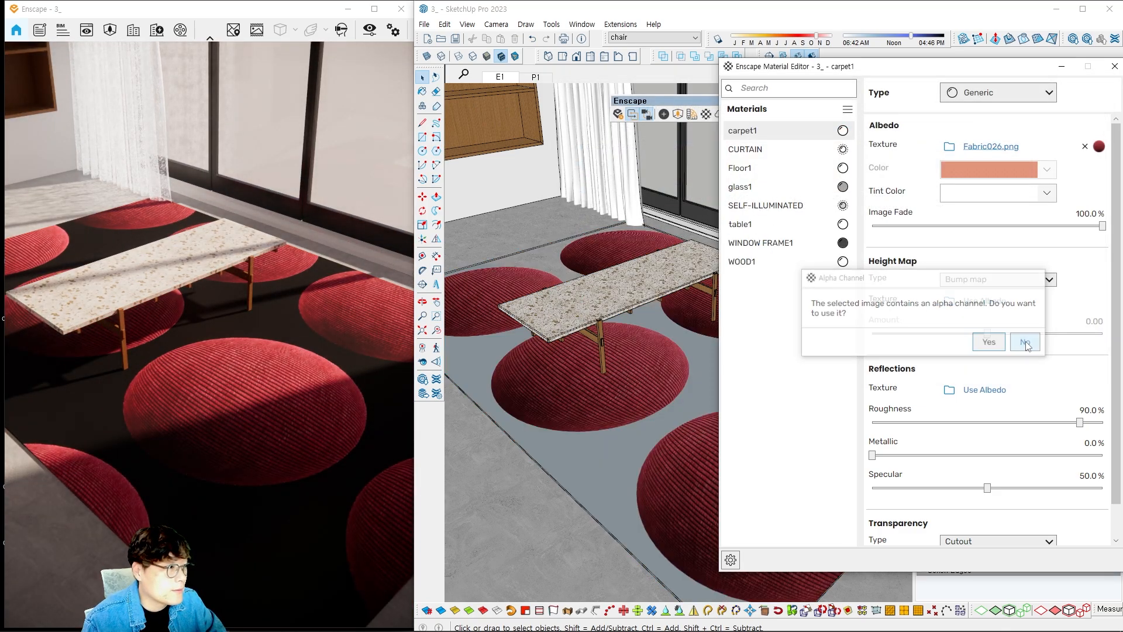
{"action": "scroll", "coordinate": [611, 401], "scroll_direction": "up", "scroll_amount": 5}
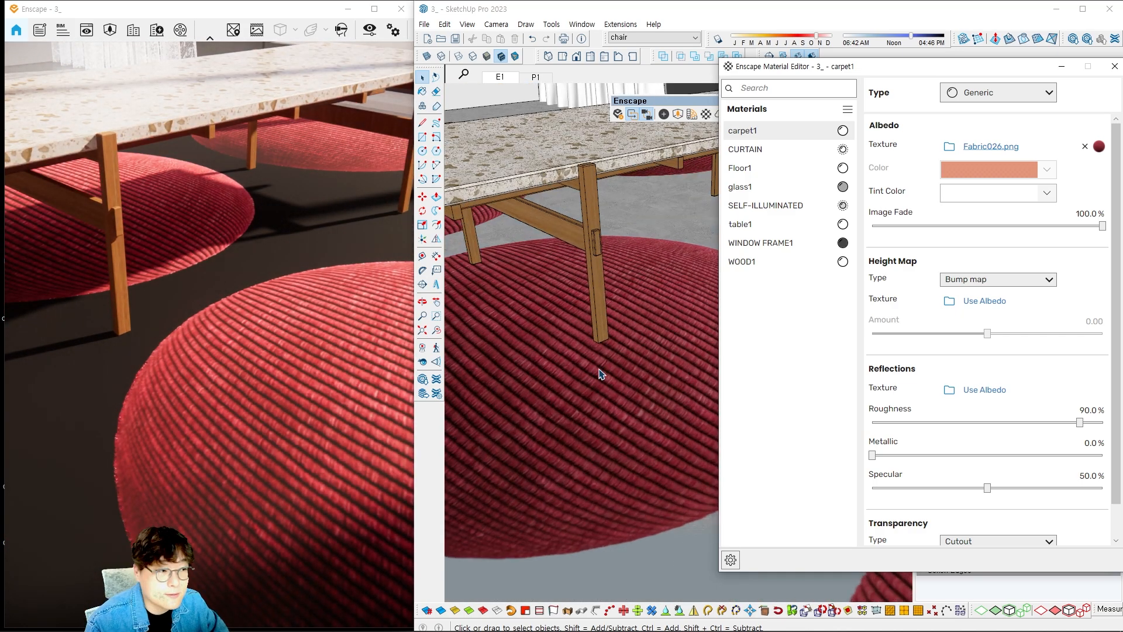
{"action": "left_click", "coordinate": [1084, 148]}
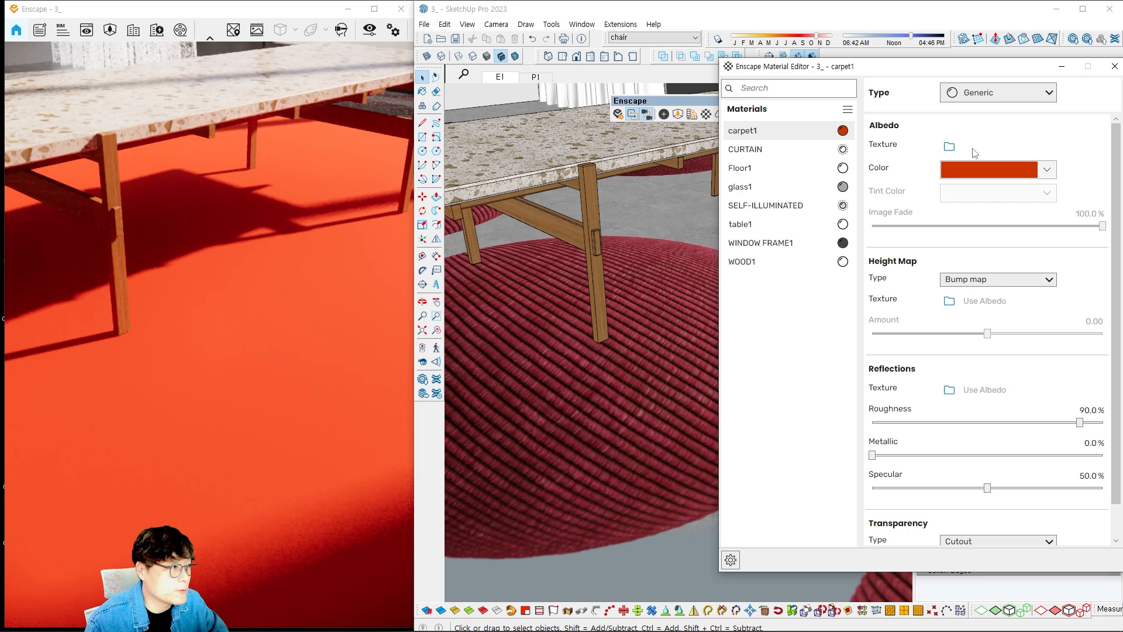
Load Fabric026_2K-JPG_Color_B.jpg as carpet1's albedo texture and inspect the weave on the carpet up close.
{"action": "left_click", "coordinate": [949, 146]}
{"action": "left_click", "coordinate": [816, 166]}
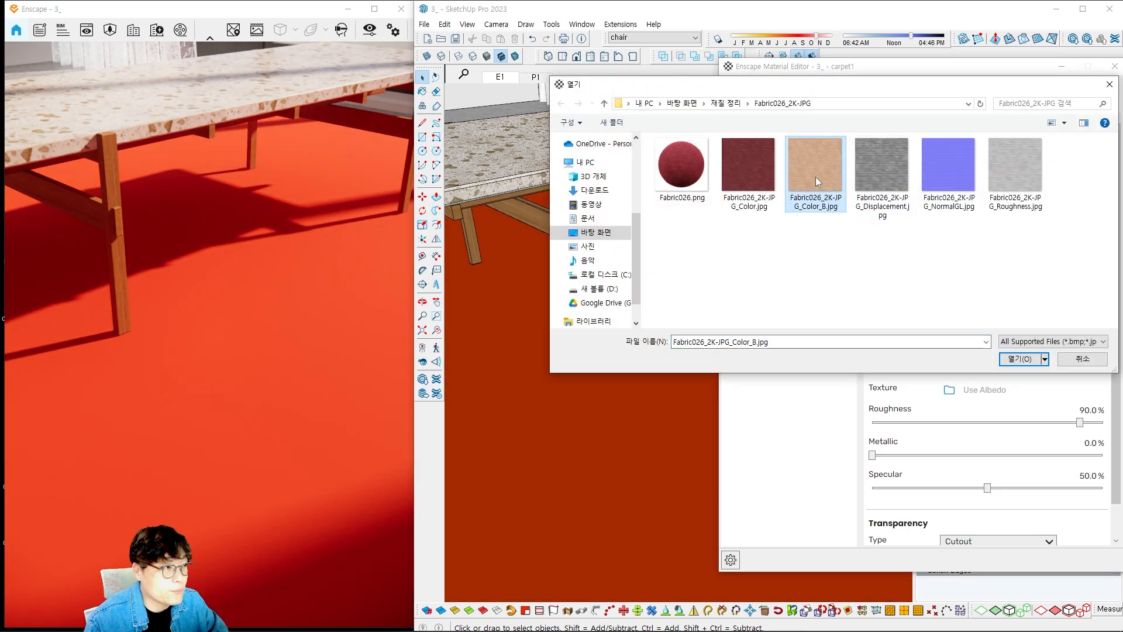
{"action": "left_click", "coordinate": [1019, 358]}
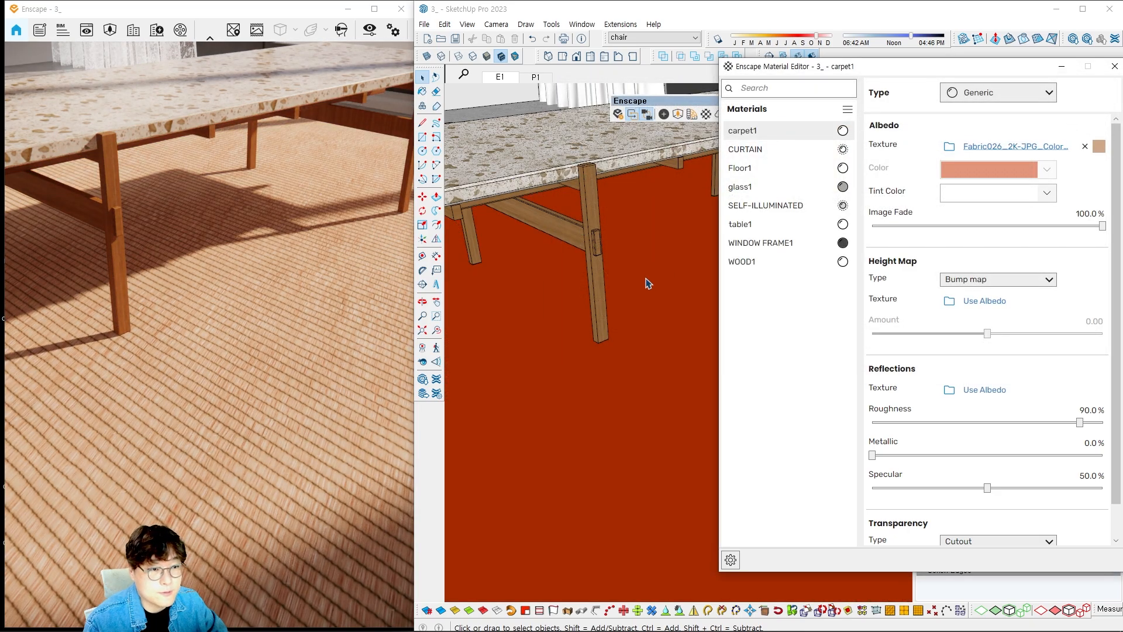
{"action": "scroll", "coordinate": [662, 288], "scroll_direction": "down", "scroll_amount": 5}
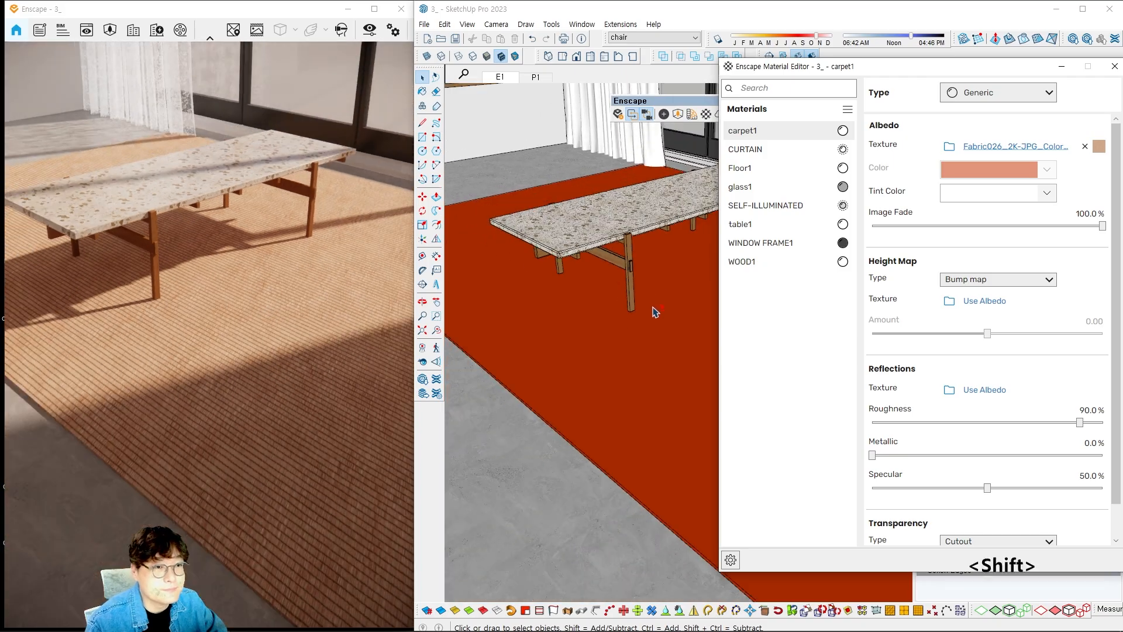
{"action": "mouse_move", "coordinate": [651, 308]}
{"action": "middle_mouse_down", "text": "shift"}
{"action": "mouse_move", "coordinate": [612, 301]}
{"action": "mouse_move", "coordinate": [651, 335]}
{"action": "mouse_move", "coordinate": [624, 308]}
{"action": "mouse_move", "coordinate": [604, 246]}
{"action": "mouse_move", "coordinate": [616, 301]}
{"action": "mouse_move", "coordinate": [592, 222]}
{"action": "mouse_move", "coordinate": [587, 245]}
{"action": "middle_mouse_up", "text": "shift"}
{"action": "scroll", "coordinate": [572, 351], "scroll_direction": "up", "scroll_amount": 4}
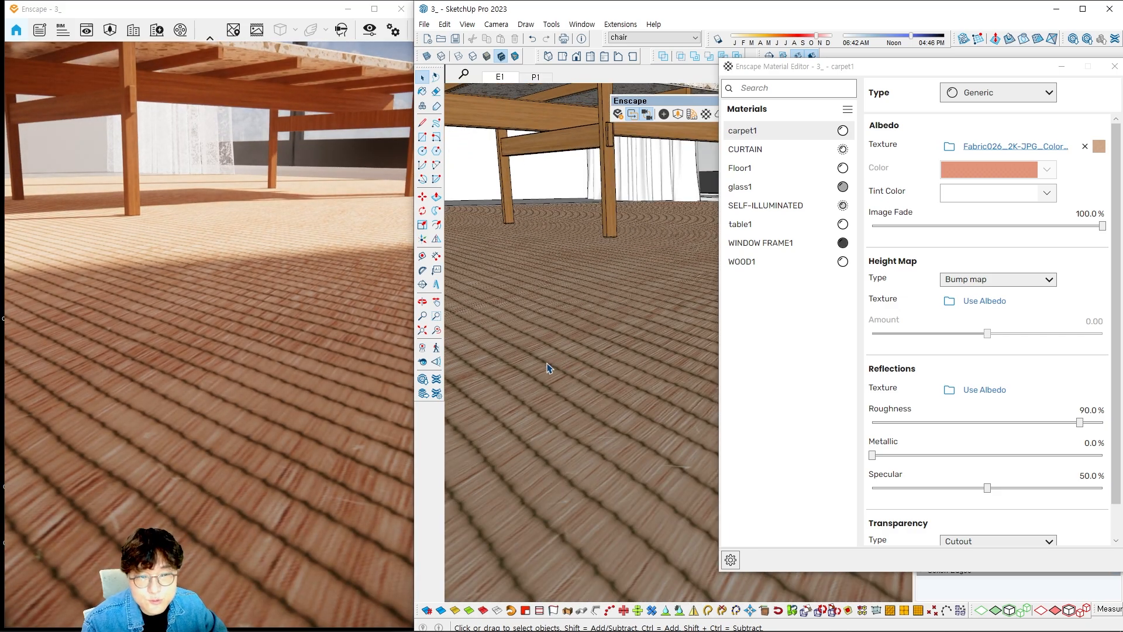
{"action": "mouse_move", "coordinate": [547, 367]}
{"action": "middle_mouse_down", "text": "shift"}
{"action": "mouse_move", "coordinate": [587, 361]}
{"action": "mouse_move", "coordinate": [566, 308]}
{"action": "middle_mouse_up", "text": "shift"}
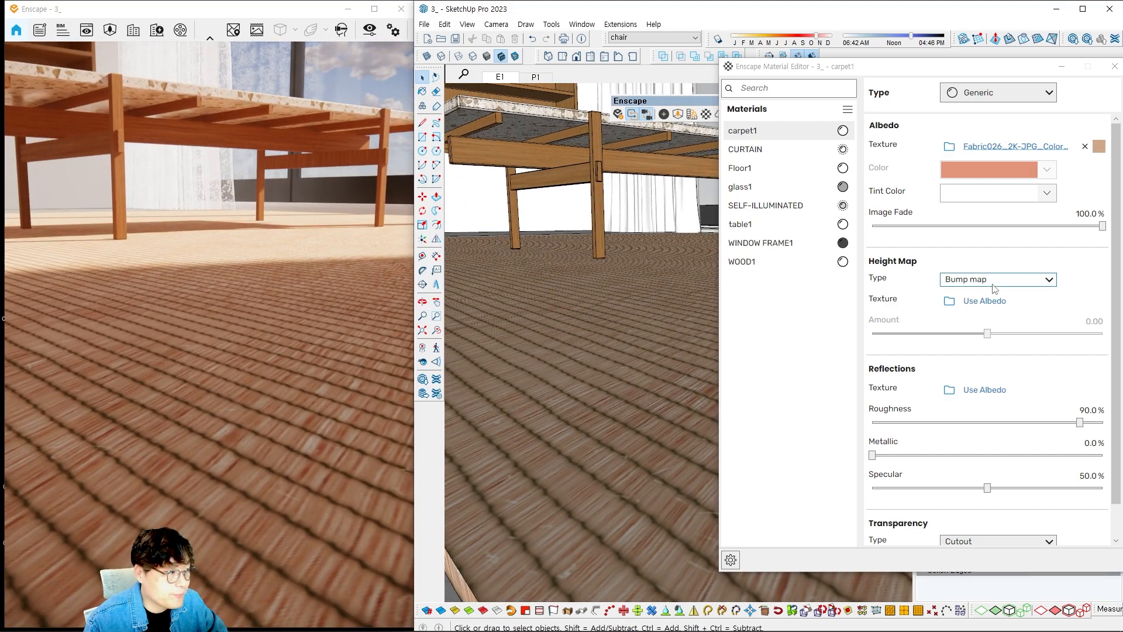
Set carpet1's height map type to Displacement map.
{"action": "left_click", "coordinate": [989, 283]}
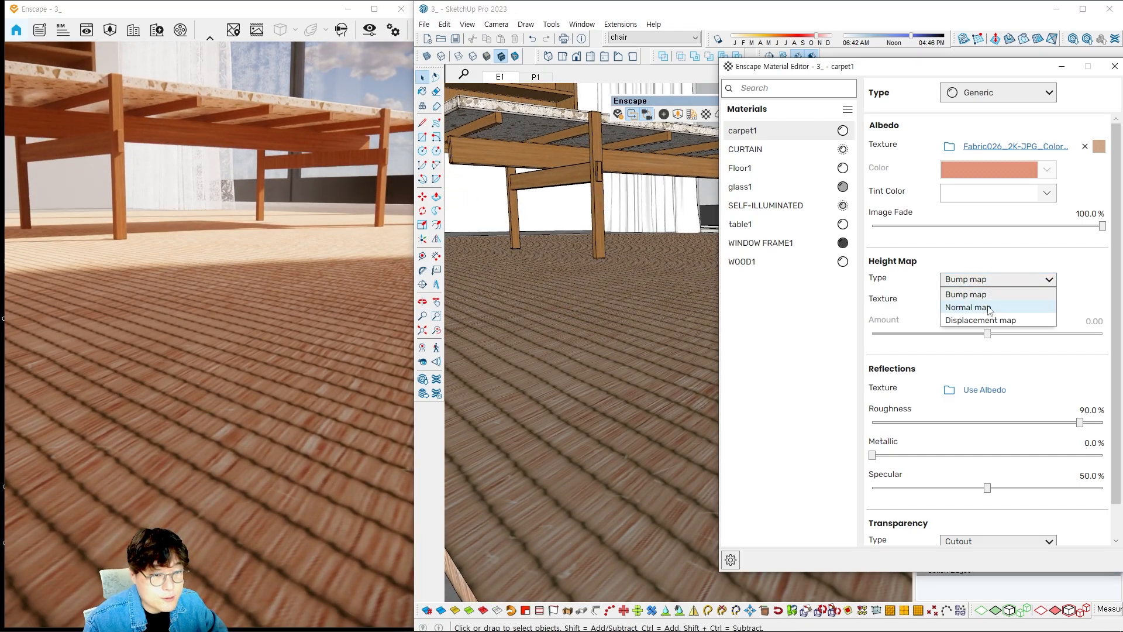
{"action": "left_click", "coordinate": [991, 294]}
{"action": "left_click", "coordinate": [989, 280]}
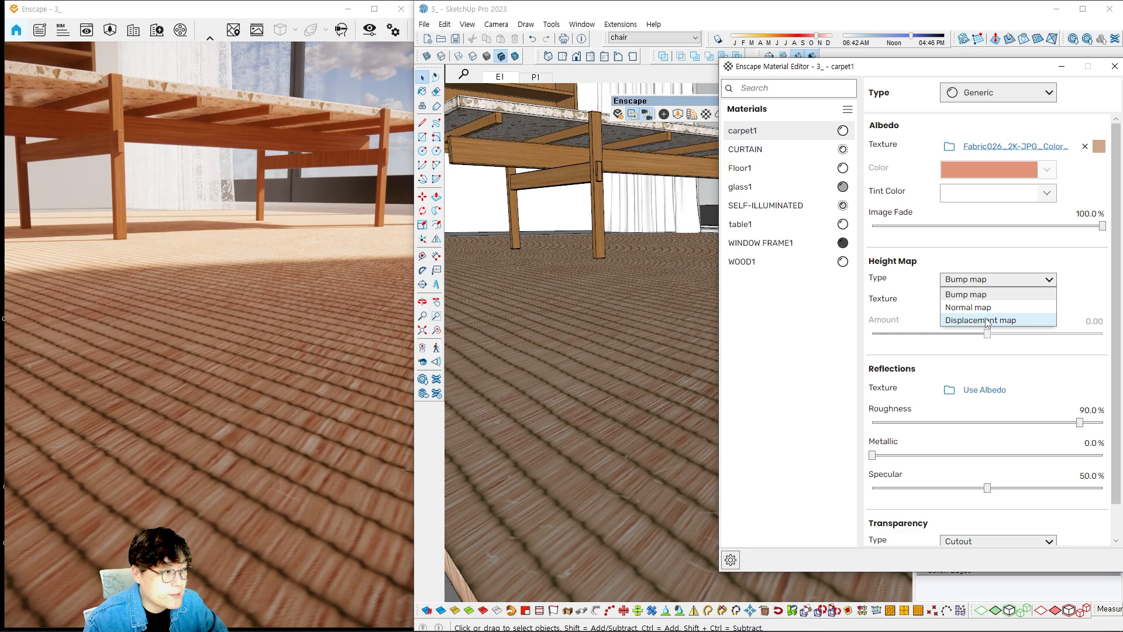
{"action": "left_click", "coordinate": [987, 320]}
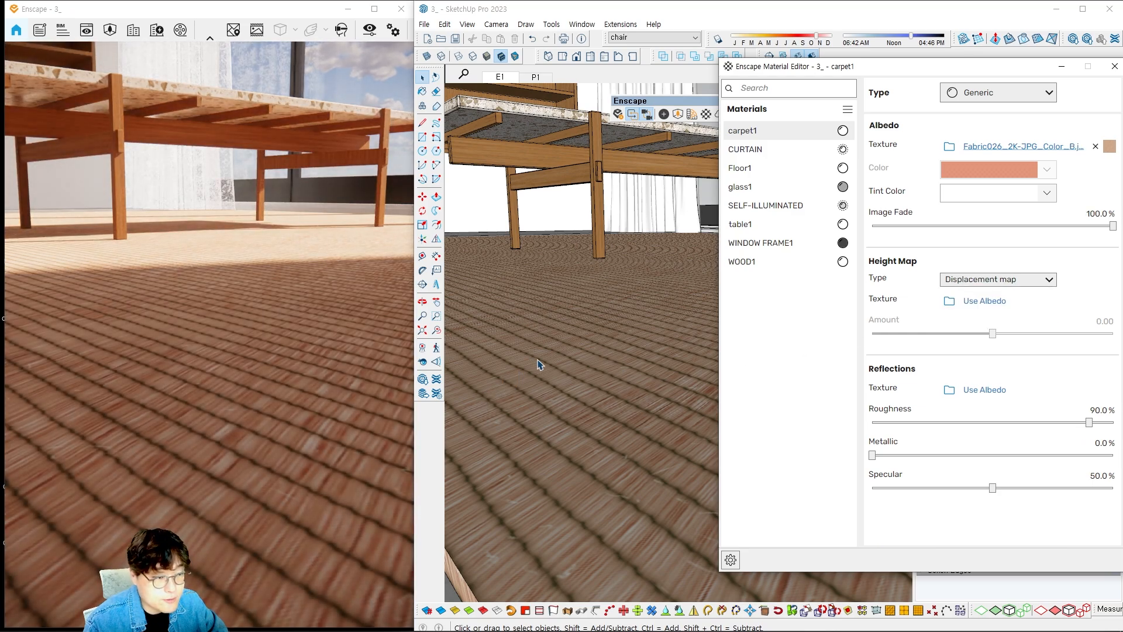
Load Fabric026_2K-JPG_Displacement.jpg as carpet1's height map texture, keeping the Displacement map type.
{"action": "left_click", "coordinate": [972, 279]}
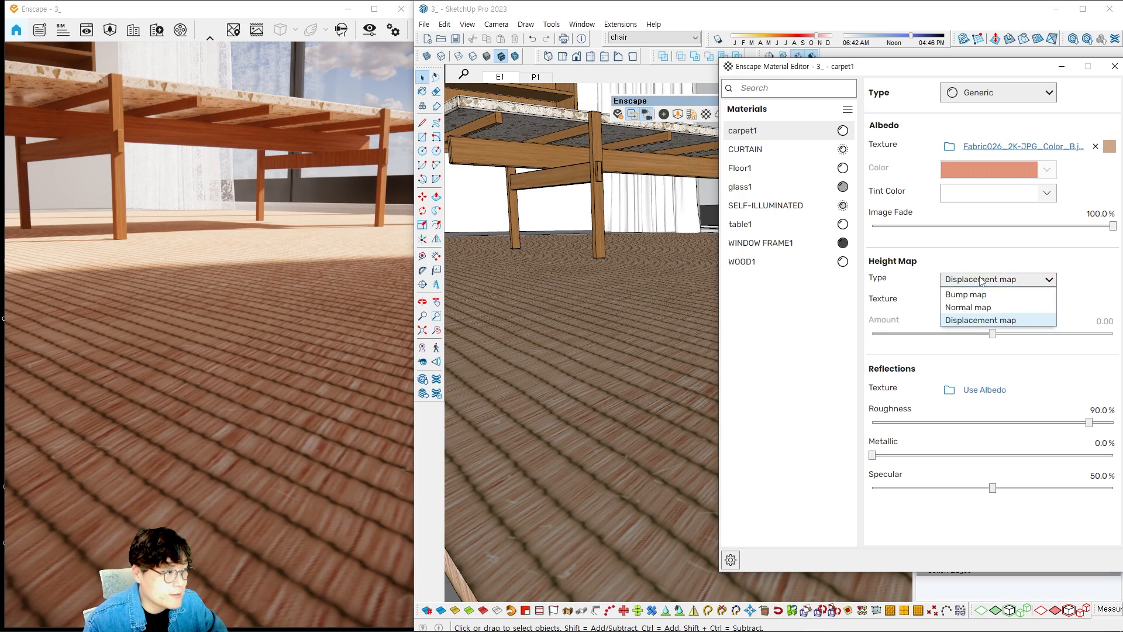
{"action": "left_click", "coordinate": [973, 321]}
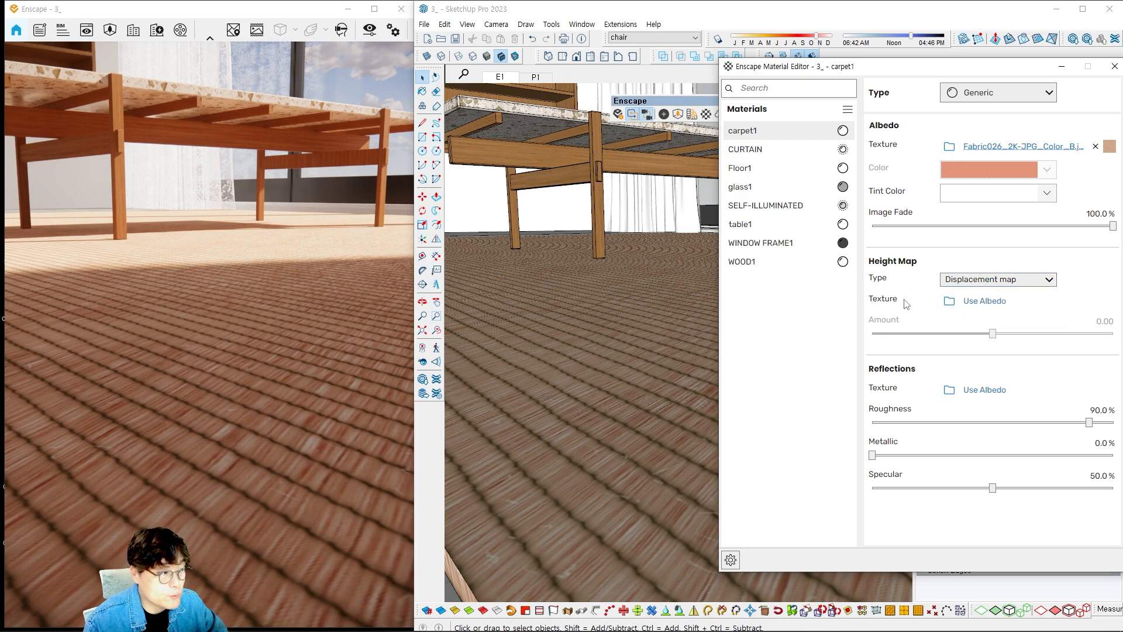
{"action": "left_click", "coordinate": [949, 302]}
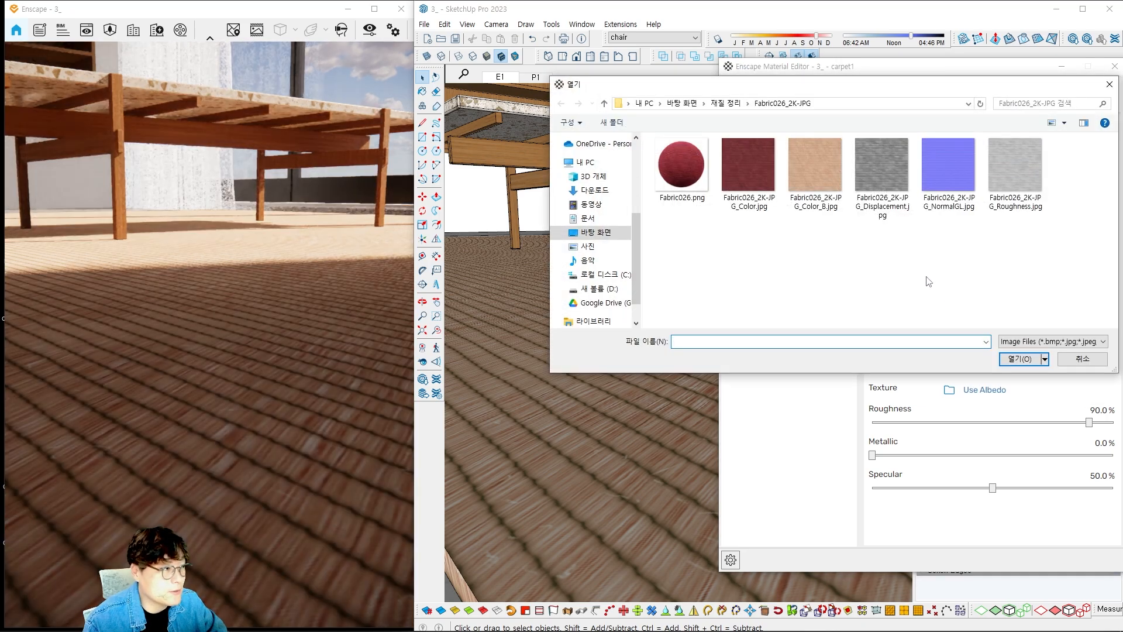
{"action": "left_click", "coordinate": [880, 177]}
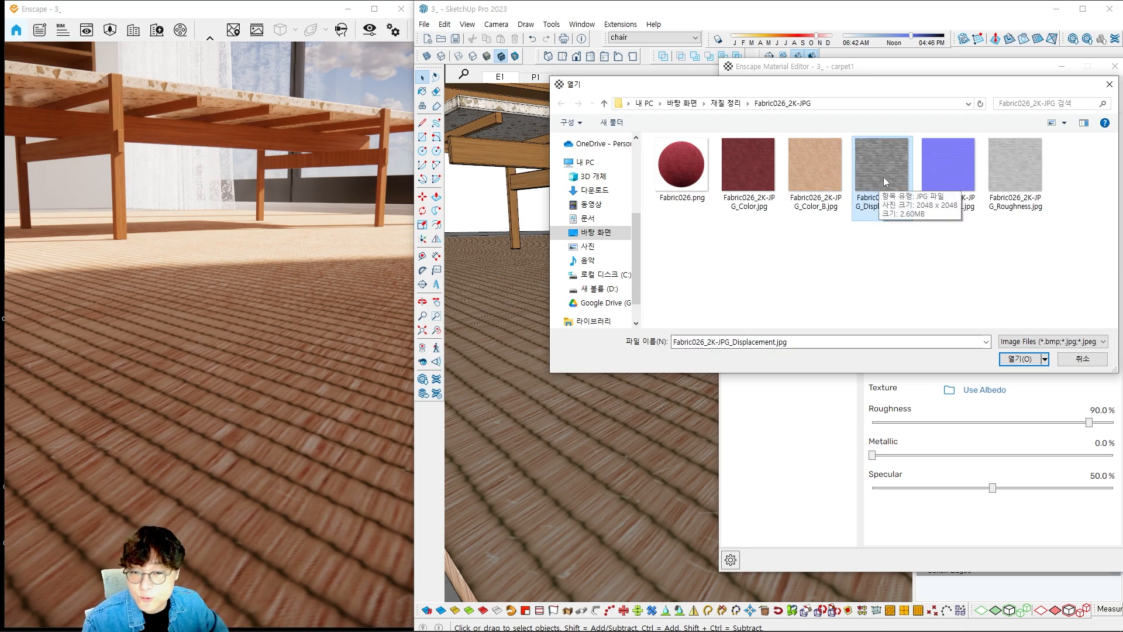
{"action": "left_click", "coordinate": [1018, 359]}
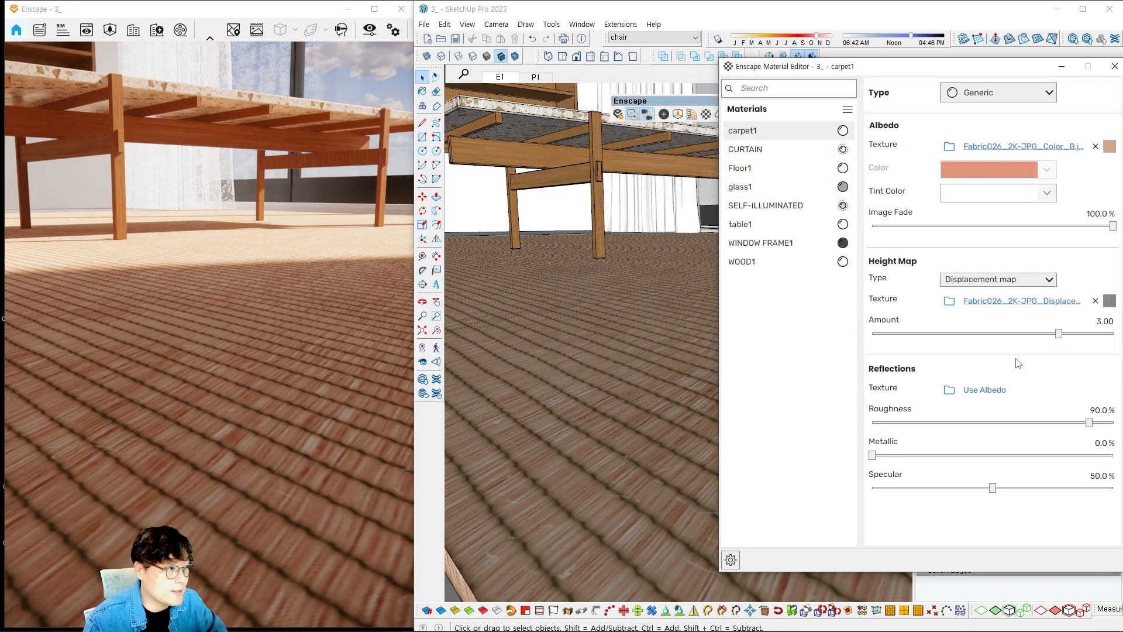
Try a displacement amount of 0.5 on carpet1 and inspect the weave near the carpet's edge.
{"action": "mouse_move", "coordinate": [623, 342]}
{"action": "middle_mouse_down", "text": "shift"}
{"action": "mouse_move", "coordinate": [584, 332]}
{"action": "mouse_move", "coordinate": [568, 383]}
{"action": "mouse_move", "coordinate": [604, 374]}
{"action": "middle_mouse_up", "text": "shift"}
{"action": "scroll", "coordinate": [584, 358], "scroll_direction": "up", "scroll_amount": 3}
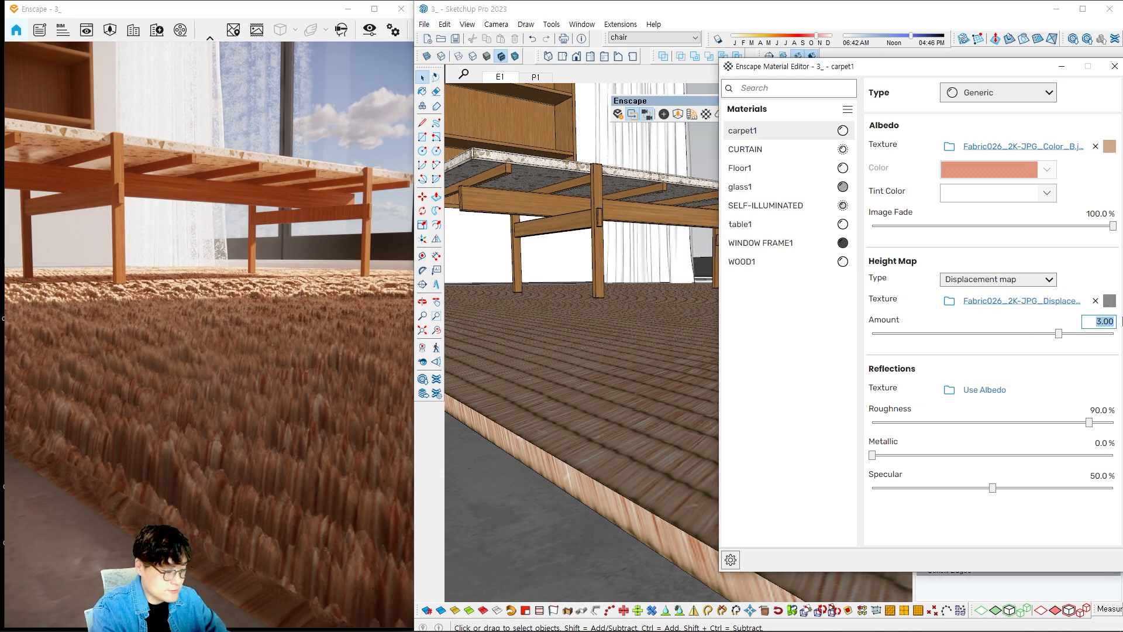
{"action": "type", "text": "0.5"}
{"action": "key", "text": "Return"}
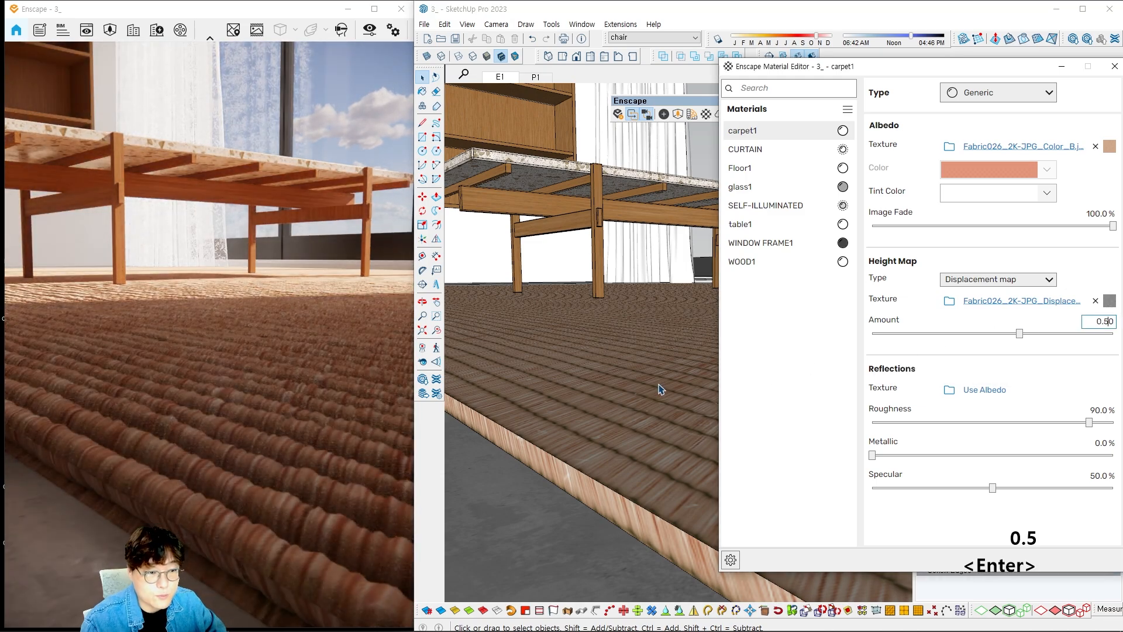
{"action": "mouse_move", "coordinate": [584, 389]}
{"action": "middle_mouse_down"}
{"action": "mouse_move", "coordinate": [567, 401]}
{"action": "mouse_move", "coordinate": [581, 359]}
{"action": "mouse_move", "coordinate": [576, 397]}
{"action": "mouse_move", "coordinate": [534, 358]}
{"action": "mouse_move", "coordinate": [572, 413]}
{"action": "middle_mouse_up"}
Set carpet1's displacement amount to 0.10 and inspect the carpet both up close and from above.
{"action": "left_click", "coordinate": [1106, 321]}
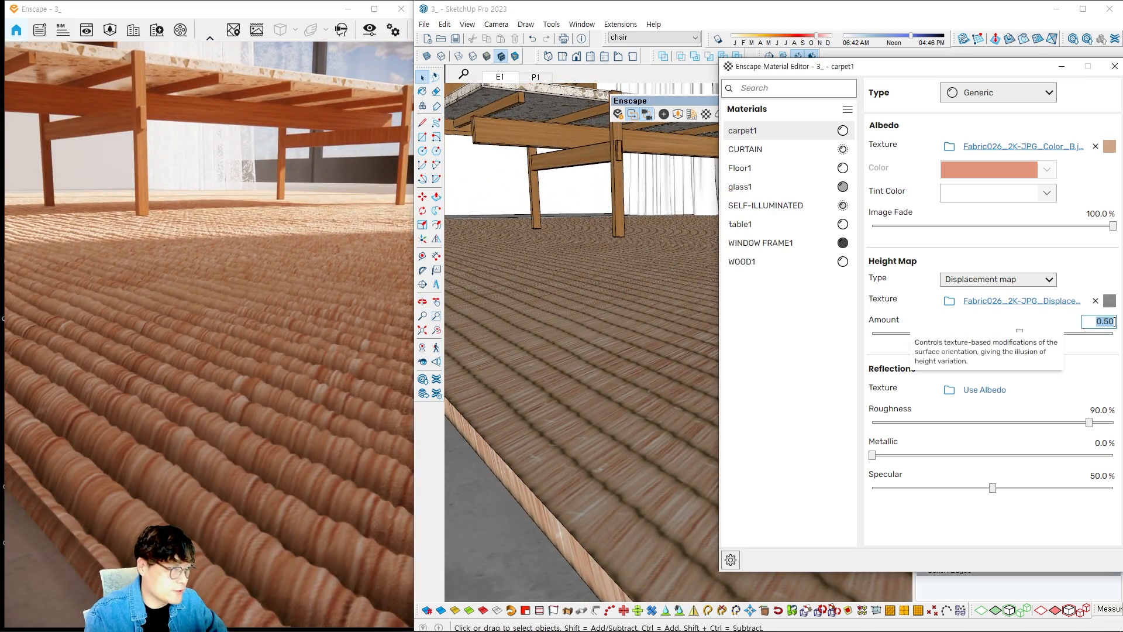
{"action": "type", "text": "0.1"}
{"action": "key", "text": "Return"}
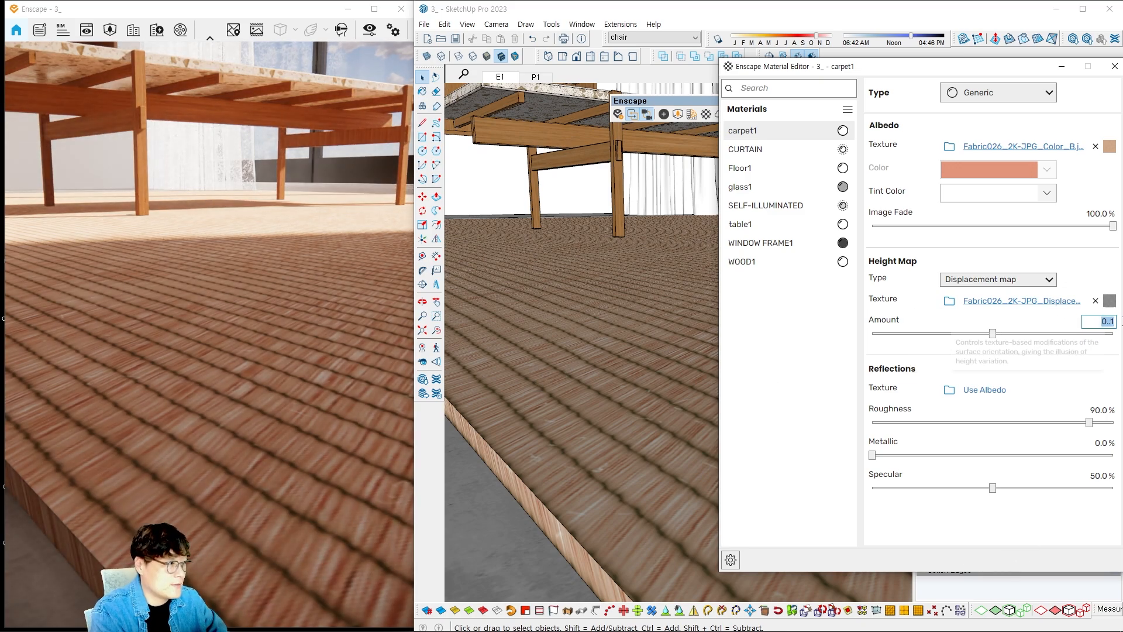
{"action": "type", "text": "0.1"}
{"action": "key", "text": "Return"}
{"action": "scroll", "coordinate": [552, 366], "scroll_direction": "down", "scroll_amount": 5}
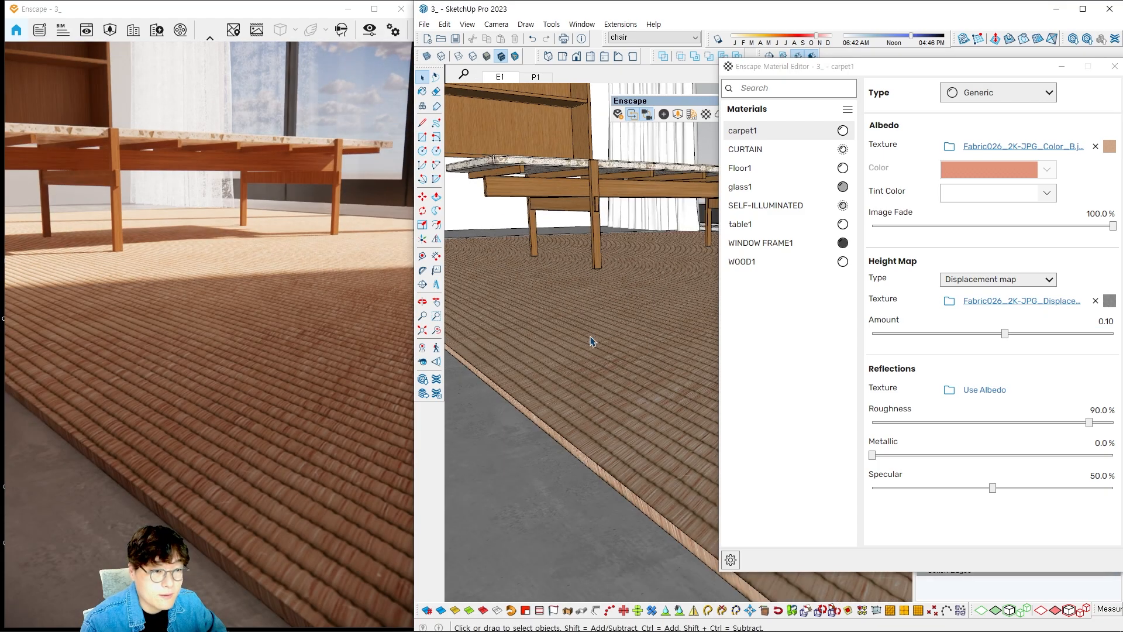
{"action": "mouse_move", "coordinate": [591, 342]}
{"action": "middle_mouse_down", "text": "shift"}
{"action": "mouse_move", "coordinate": [526, 308]}
{"action": "mouse_move", "coordinate": [518, 286]}
{"action": "mouse_move", "coordinate": [525, 304]}
{"action": "middle_mouse_up", "text": "shift"}
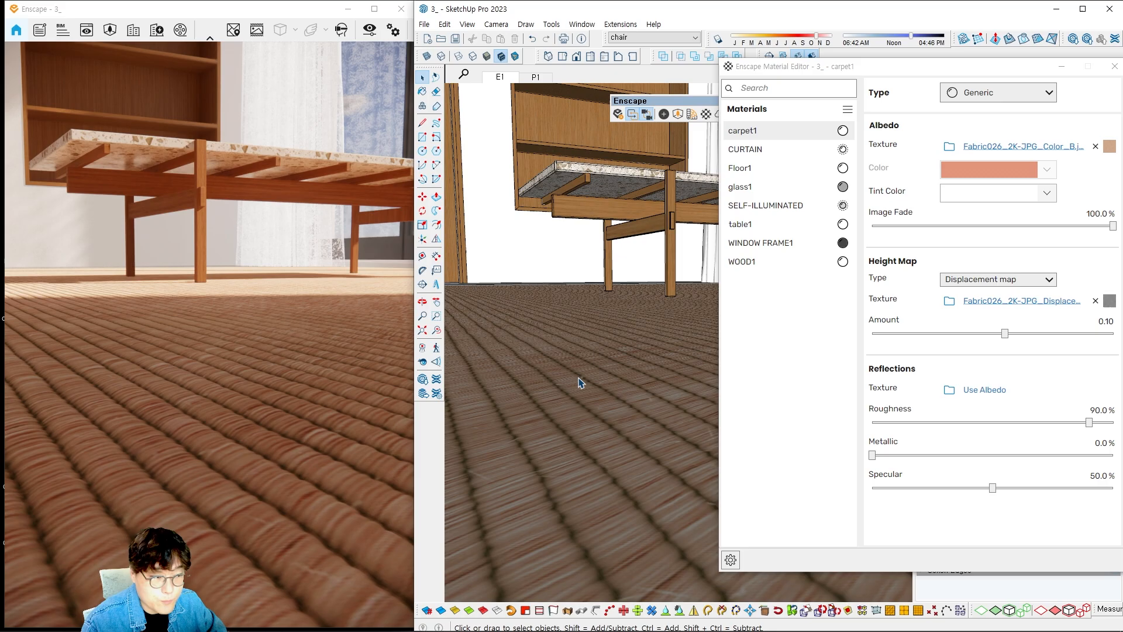
{"action": "scroll", "coordinate": [621, 358], "scroll_direction": "down", "scroll_amount": 3}
{"action": "middle_click_drag", "start_coordinate": [606, 346], "coordinate": [584, 409]}
{"action": "scroll", "coordinate": [584, 409], "scroll_direction": "down", "scroll_amount": 3}
{"action": "mouse_move", "coordinate": [576, 366]}
{"action": "middle_mouse_down", "text": "shift"}
{"action": "mouse_move", "coordinate": [569, 394]}
{"action": "mouse_move", "coordinate": [609, 444]}
{"action": "mouse_move", "coordinate": [579, 468]}
{"action": "mouse_move", "coordinate": [620, 359]}
{"action": "mouse_move", "coordinate": [531, 380]}
{"action": "mouse_move", "coordinate": [591, 376]}
{"action": "mouse_move", "coordinate": [582, 412]}
{"action": "mouse_move", "coordinate": [584, 364]}
{"action": "mouse_move", "coordinate": [501, 326]}
{"action": "mouse_move", "coordinate": [521, 351]}
{"action": "mouse_move", "coordinate": [632, 403]}
{"action": "mouse_move", "coordinate": [669, 403]}
{"action": "middle_mouse_up", "text": "shift"}
{"action": "scroll", "coordinate": [580, 406], "scroll_direction": "up", "scroll_amount": 2}
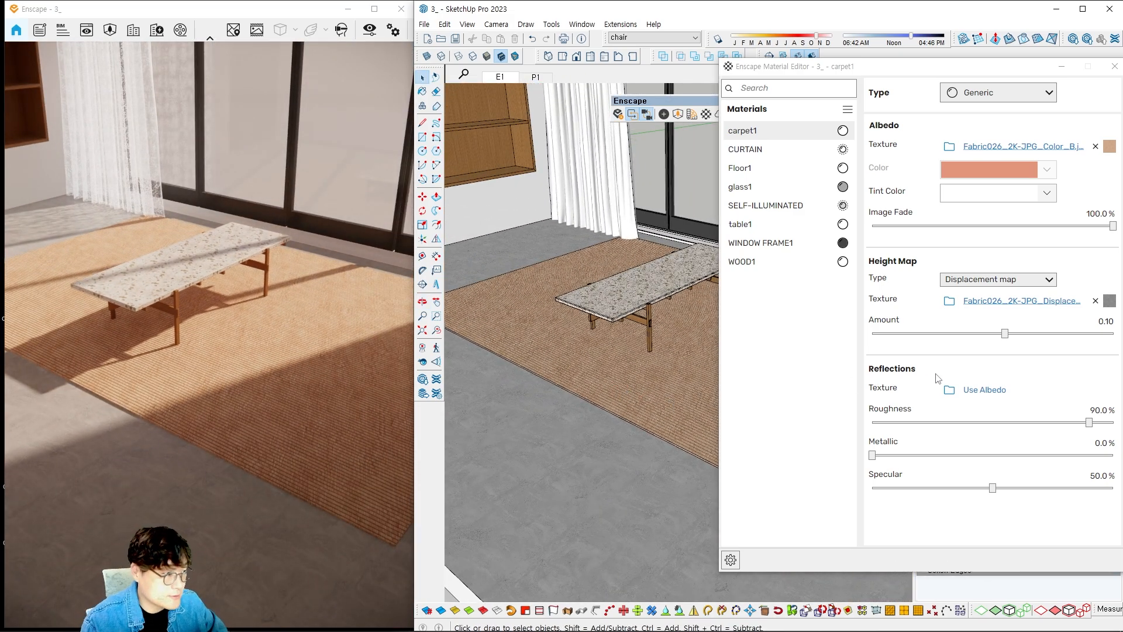
Load Fabric026_2K-JPG_Roughness.jpg as carpet1's reflections texture and check the carpet from low and high angles.
{"action": "left_click", "coordinate": [950, 391]}
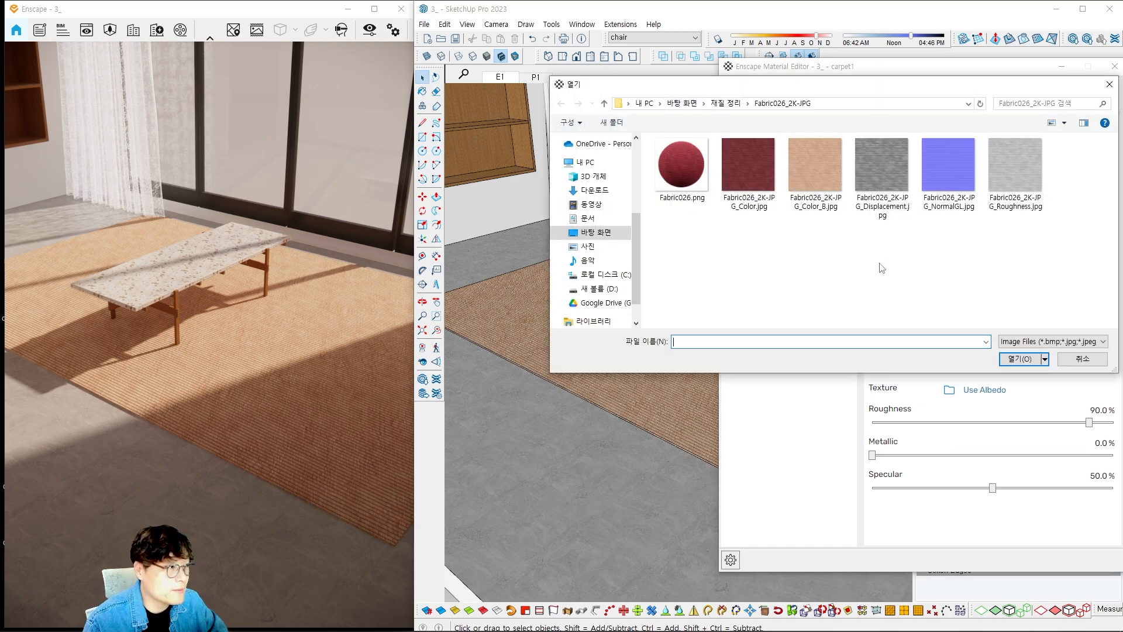
{"action": "left_click", "coordinate": [1019, 167]}
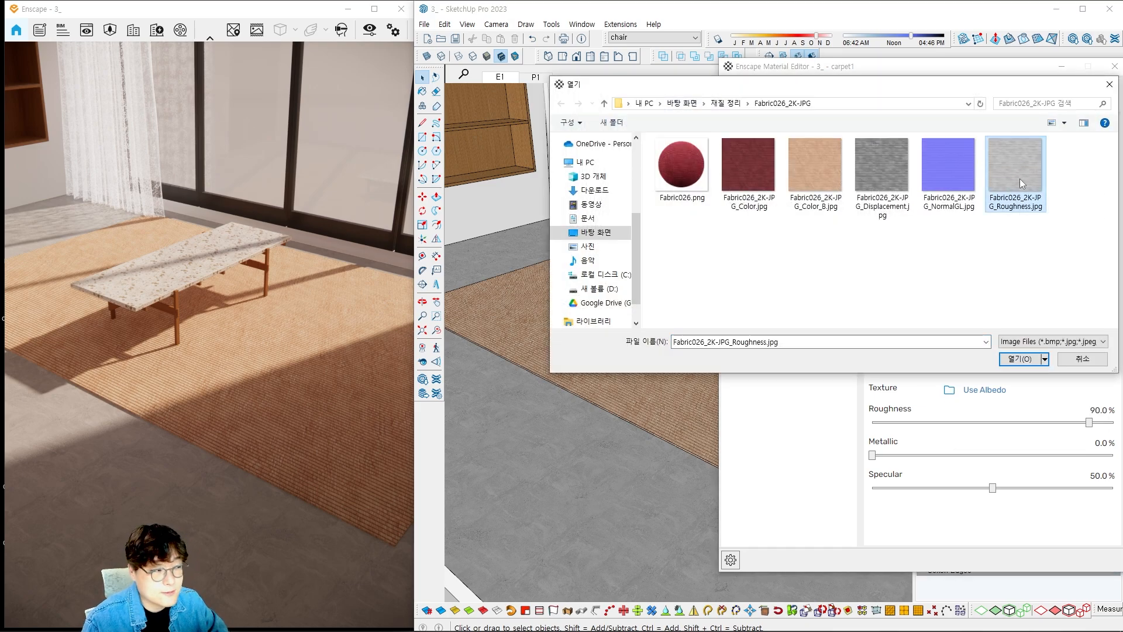
{"action": "left_click", "coordinate": [1012, 361]}
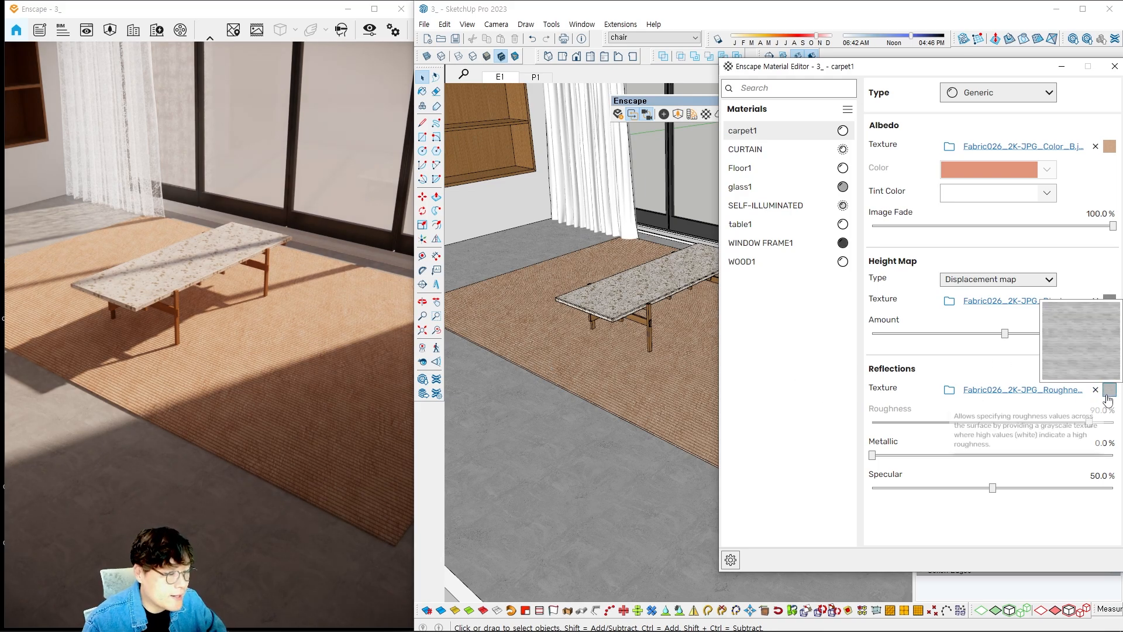
{"action": "middle_click_drag", "start_coordinate": [597, 376], "coordinate": [606, 380], "text": "shift"}
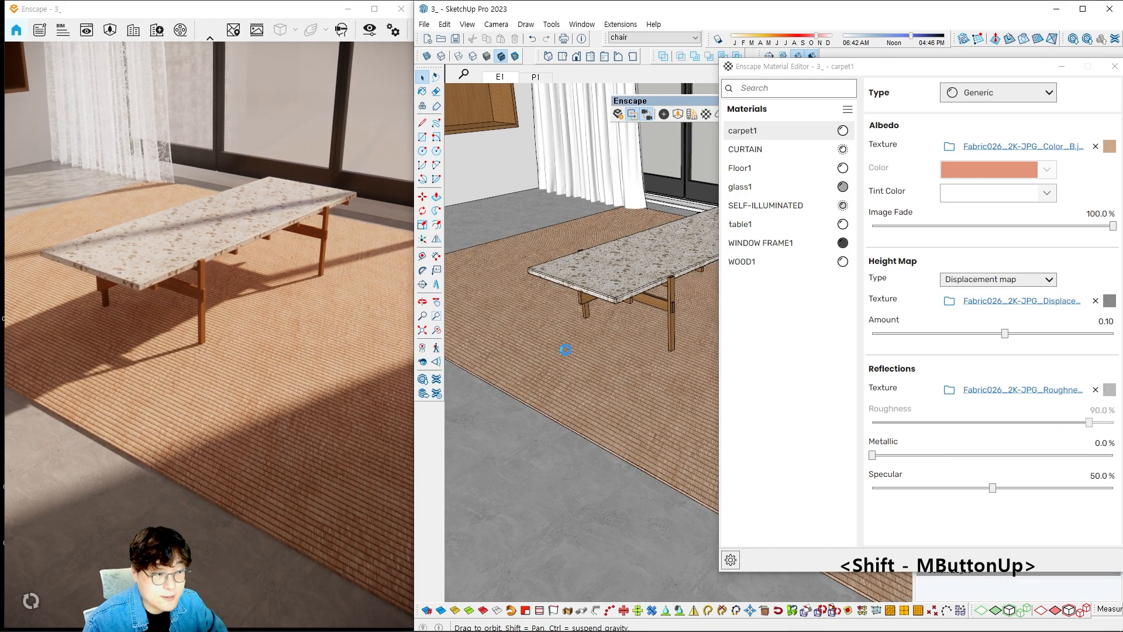
{"action": "mouse_move", "coordinate": [565, 349]}
{"action": "middle_mouse_down"}
{"action": "mouse_move", "coordinate": [475, 328]}
{"action": "mouse_move", "coordinate": [493, 321]}
{"action": "mouse_move", "coordinate": [509, 335]}
{"action": "middle_mouse_up"}
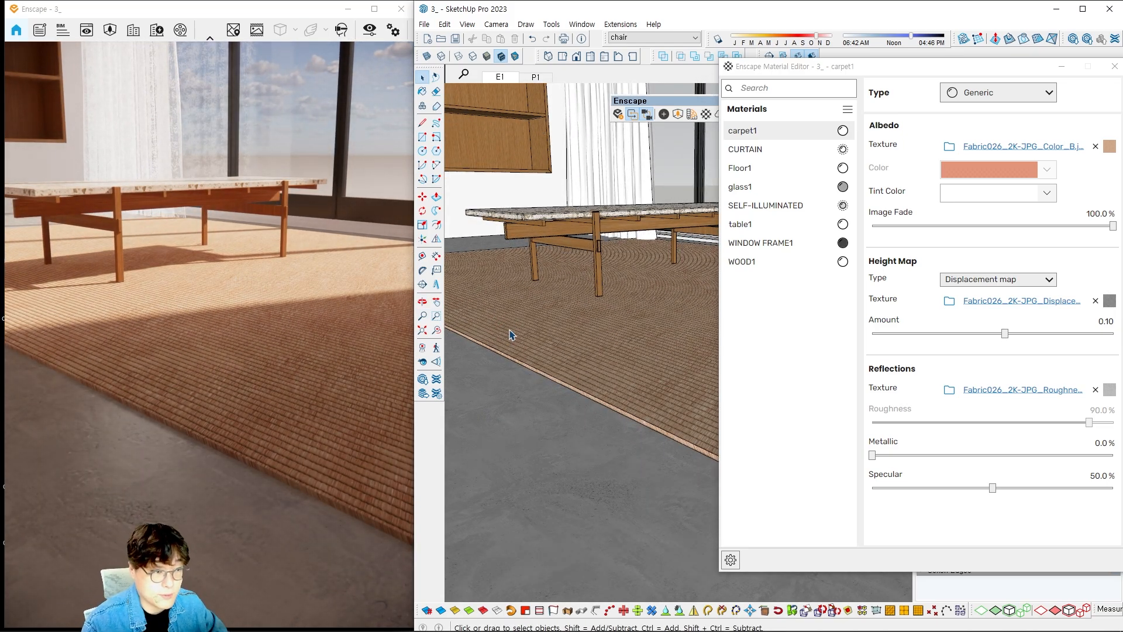
{"action": "mouse_move", "coordinate": [609, 324]}
{"action": "middle_mouse_down"}
{"action": "mouse_move", "coordinate": [586, 321]}
{"action": "mouse_move", "coordinate": [591, 376]}
{"action": "mouse_move", "coordinate": [587, 363]}
{"action": "middle_mouse_up"}
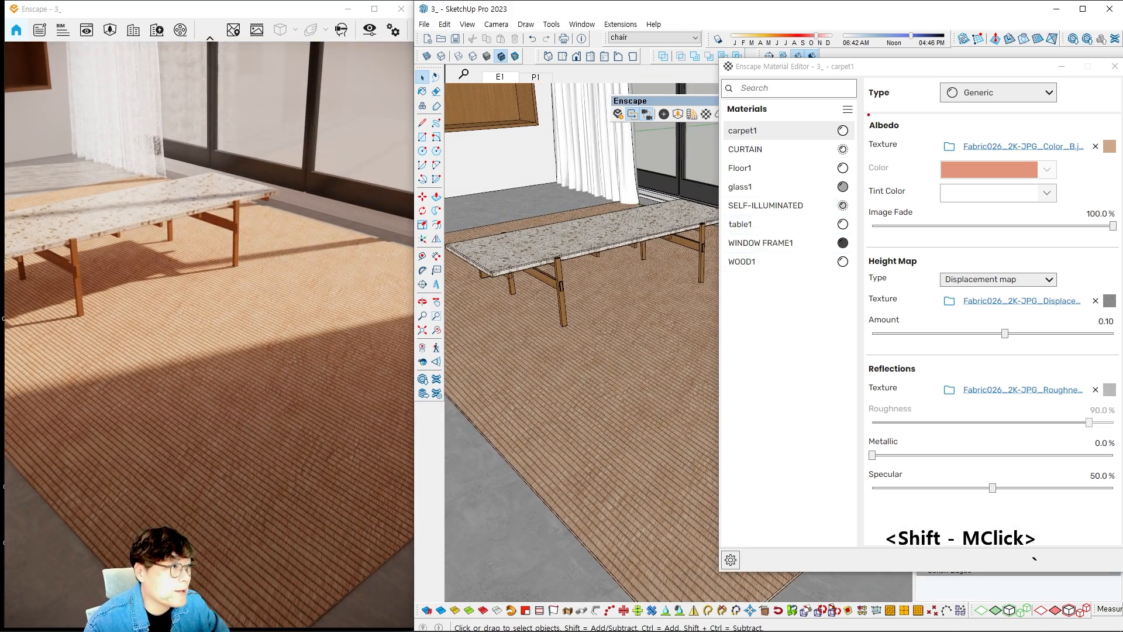
Bring the whole Enscape Material Editor into view and review carpet1's albedo settings and its Fabric026_2K-JPG_Color_B.jpg texture.
{"action": "key", "text": "Escape"}
{"action": "left_click_drag", "start_coordinate": [877, 67], "coordinate": [816, 59]}
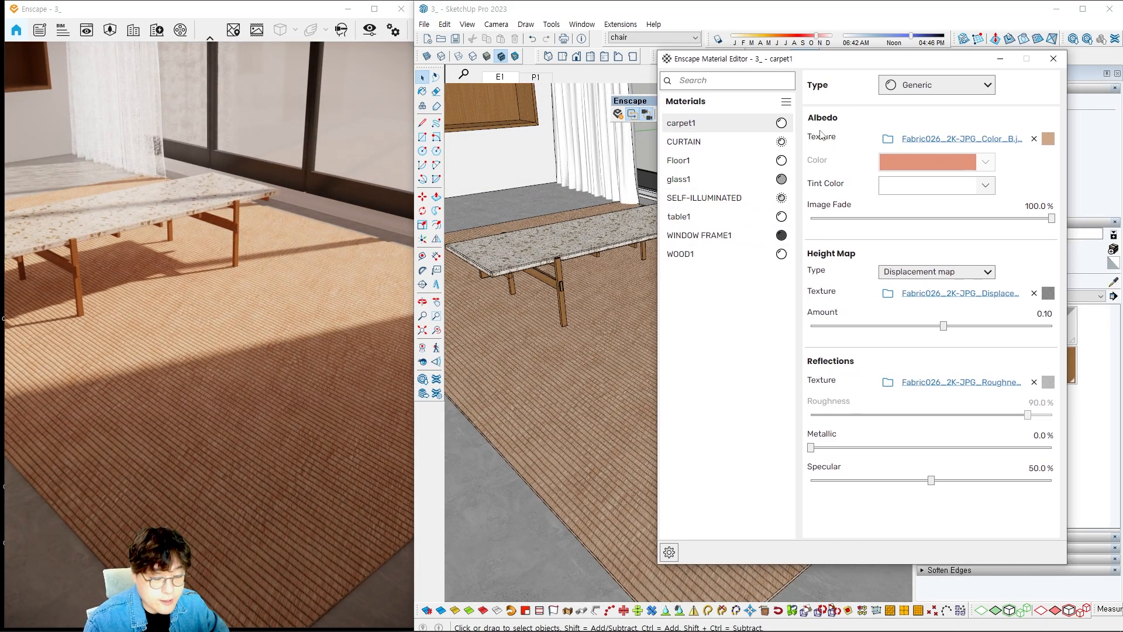
{"action": "mouse_move", "coordinate": [800, 99]}
{"action": "left_mouse_down", "text": "ctrl"}
{"action": "mouse_move", "coordinate": [842, 140]}
{"action": "mouse_move", "coordinate": [1074, 227]}
{"action": "mouse_move", "coordinate": [1073, 236]}
{"action": "left_mouse_up", "text": "ctrl"}
{"action": "left_click_drag", "start_coordinate": [801, 148], "coordinate": [1004, 174], "text": "ctrl"}
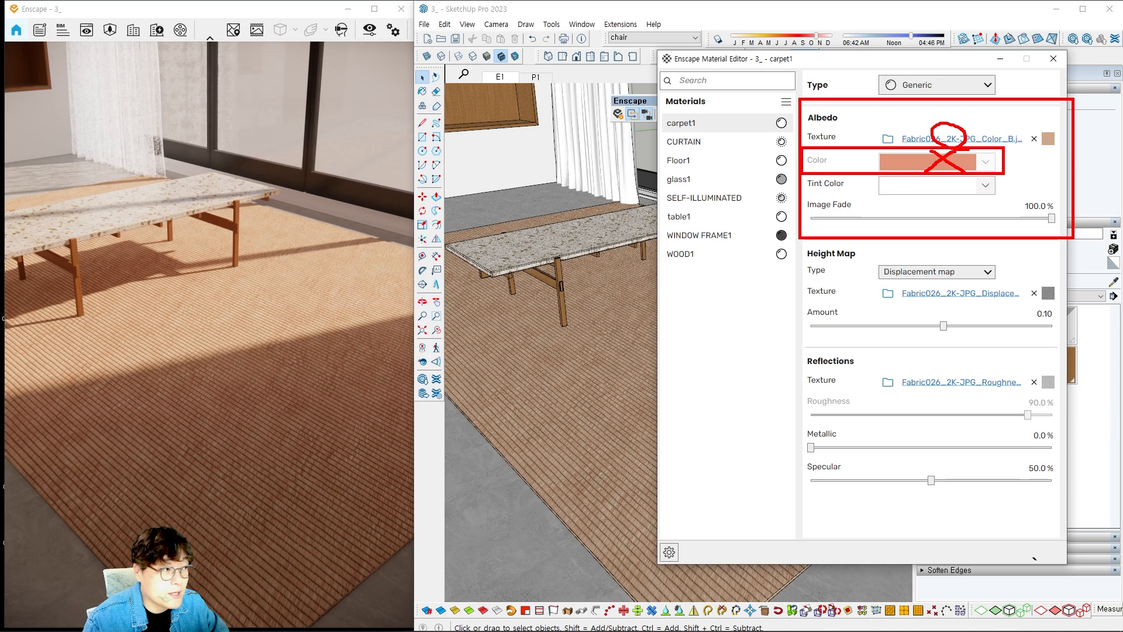
{"action": "key", "text": "Escape"}
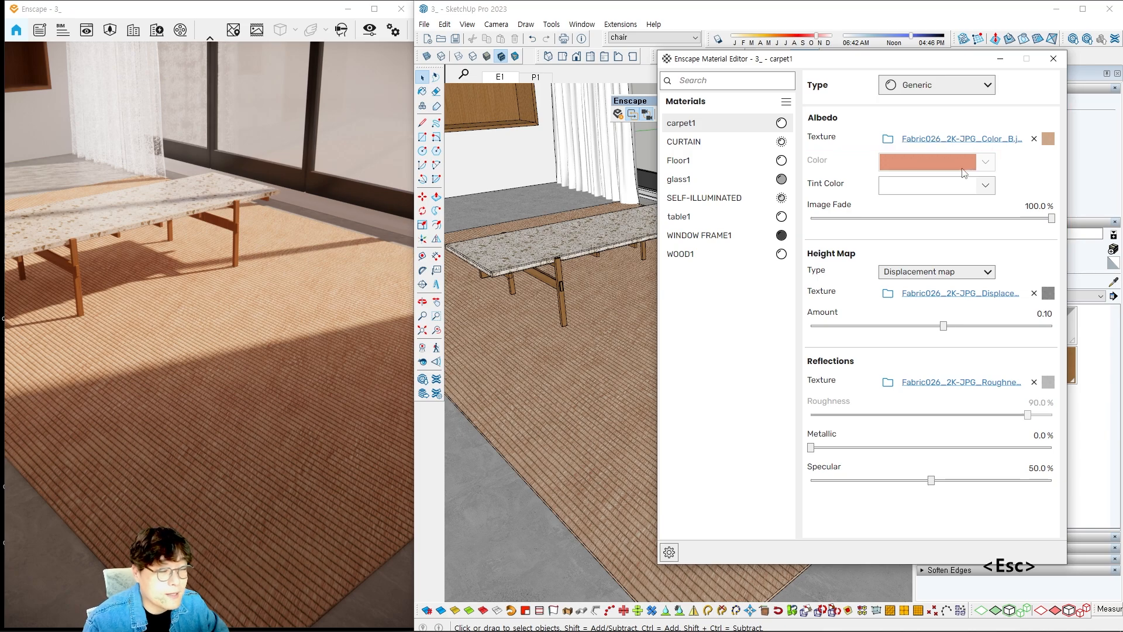
{"action": "left_click", "coordinate": [919, 140]}
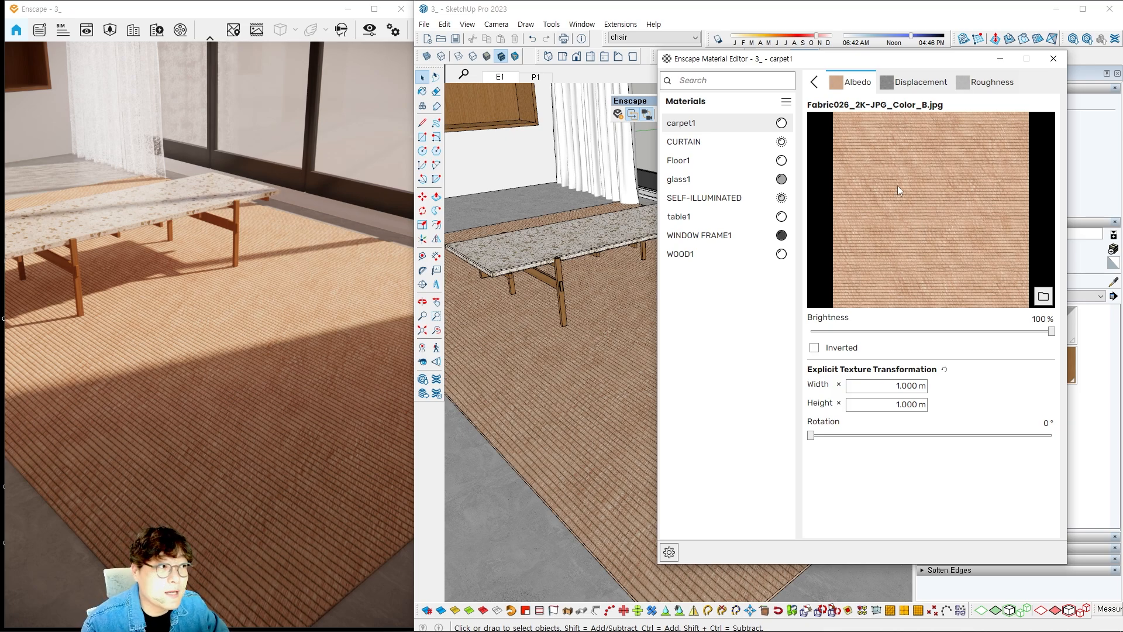
{"action": "left_click", "coordinate": [814, 82]}
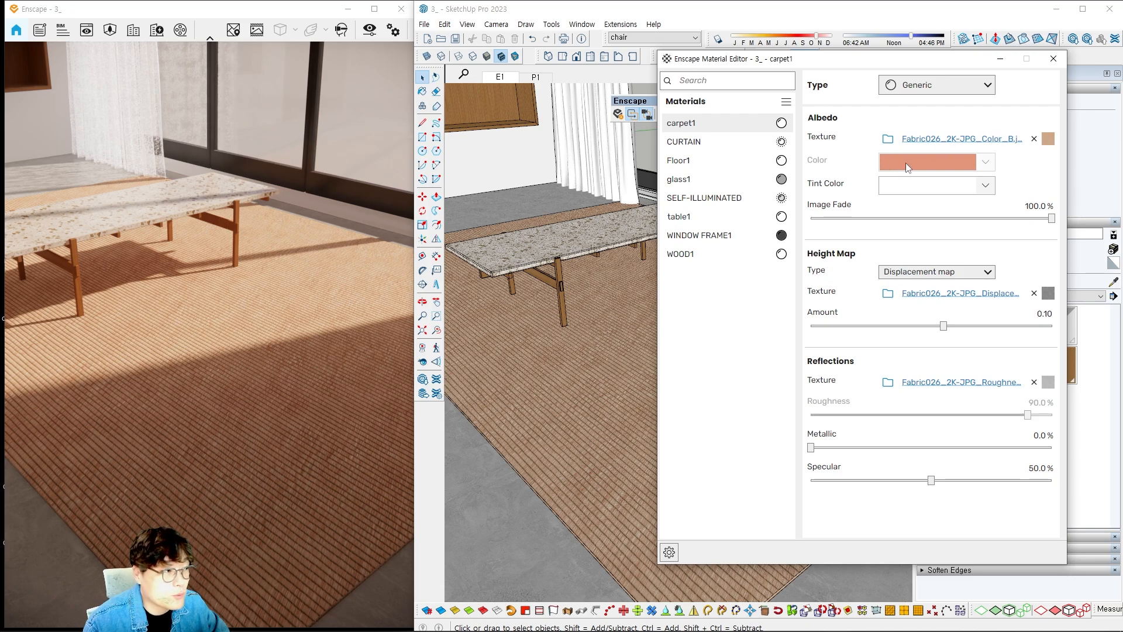
Try light cyan and pale green tint colors on carpet1's albedo, and return the tint to white.
{"action": "mouse_move", "coordinate": [842, 188]}
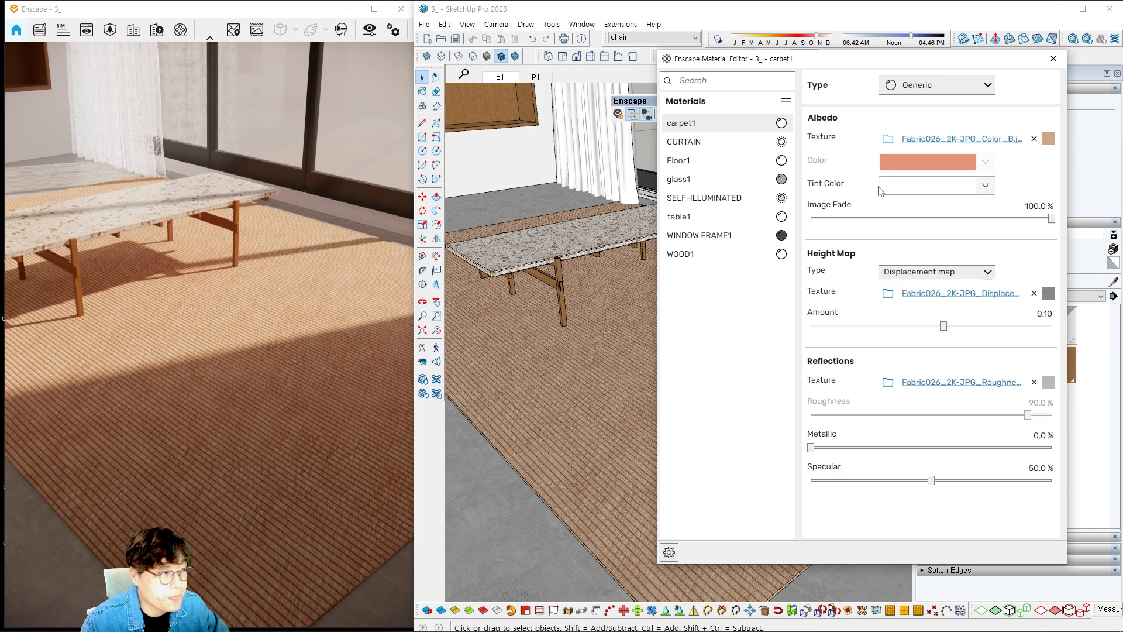
{"action": "left_click", "coordinate": [957, 186]}
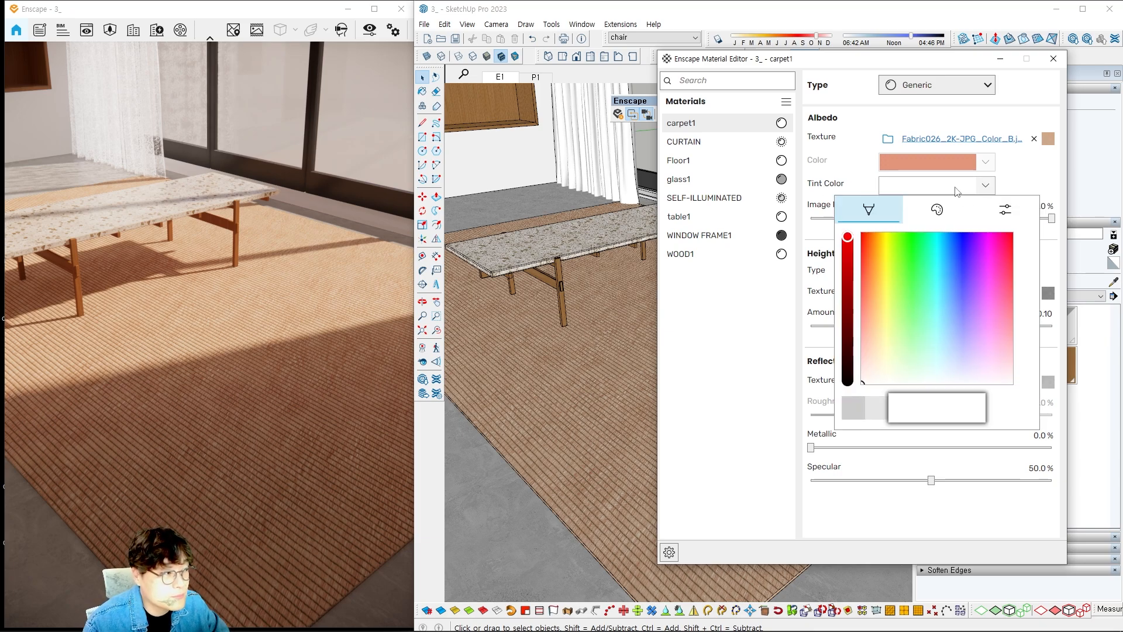
{"action": "left_click", "coordinate": [937, 337]}
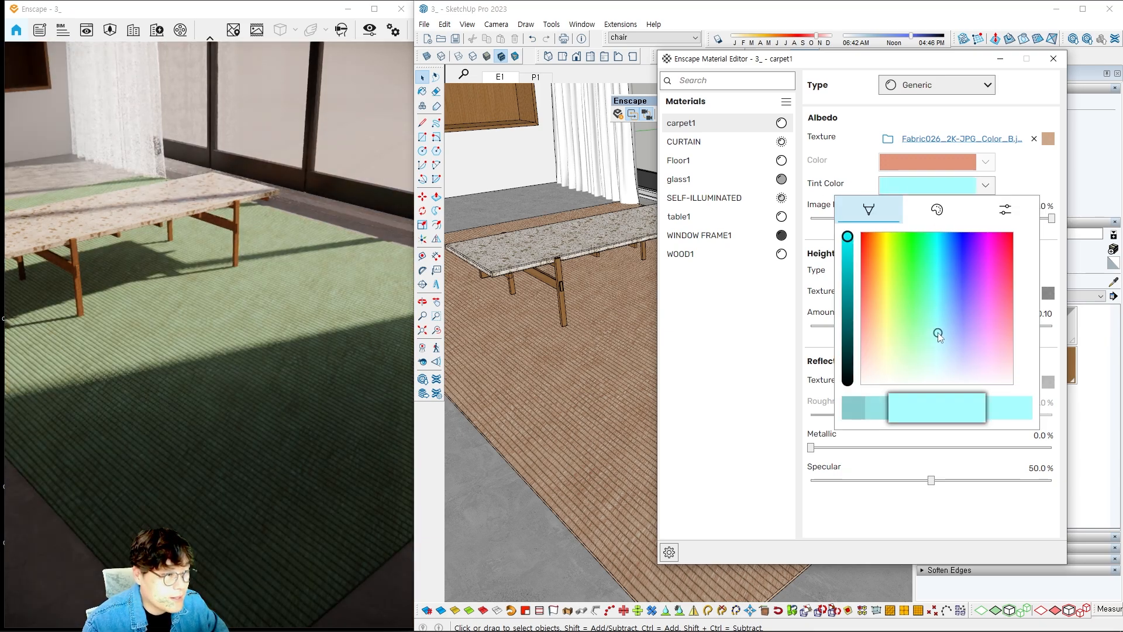
{"action": "mouse_move", "coordinate": [938, 339]}
{"action": "left_mouse_down"}
{"action": "mouse_move", "coordinate": [944, 353]}
{"action": "mouse_move", "coordinate": [909, 357]}
{"action": "left_mouse_up"}
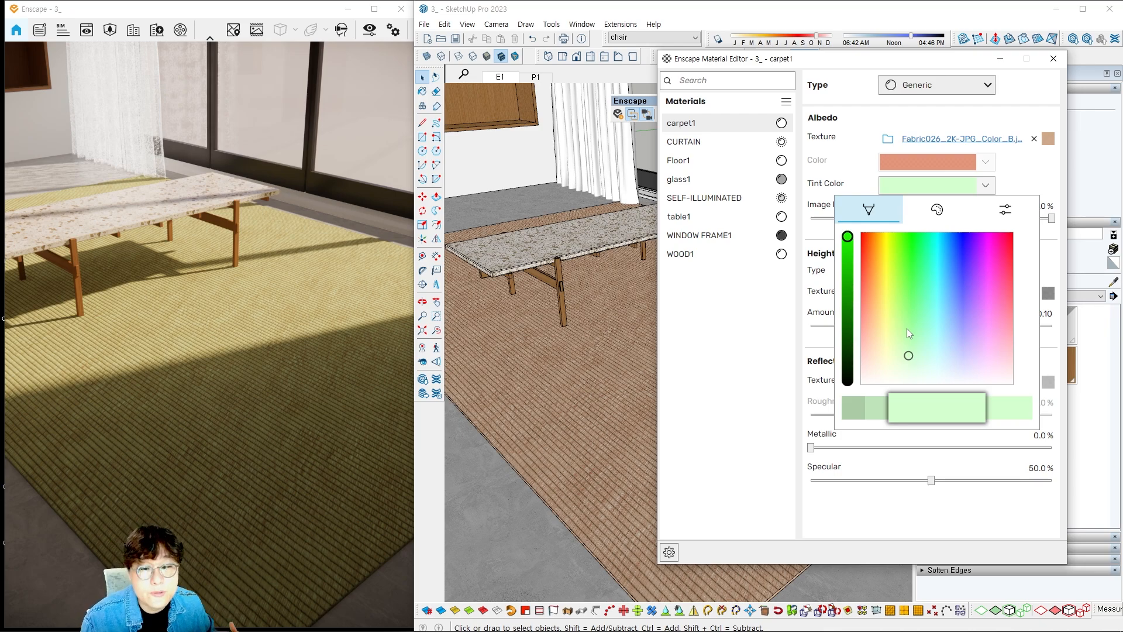
{"action": "mouse_move", "coordinate": [946, 353]}
{"action": "left_mouse_down"}
{"action": "mouse_move", "coordinate": [993, 369]}
{"action": "mouse_move", "coordinate": [883, 373]}
{"action": "mouse_move", "coordinate": [905, 372]}
{"action": "left_mouse_up"}
{"action": "left_click", "coordinate": [846, 189]}
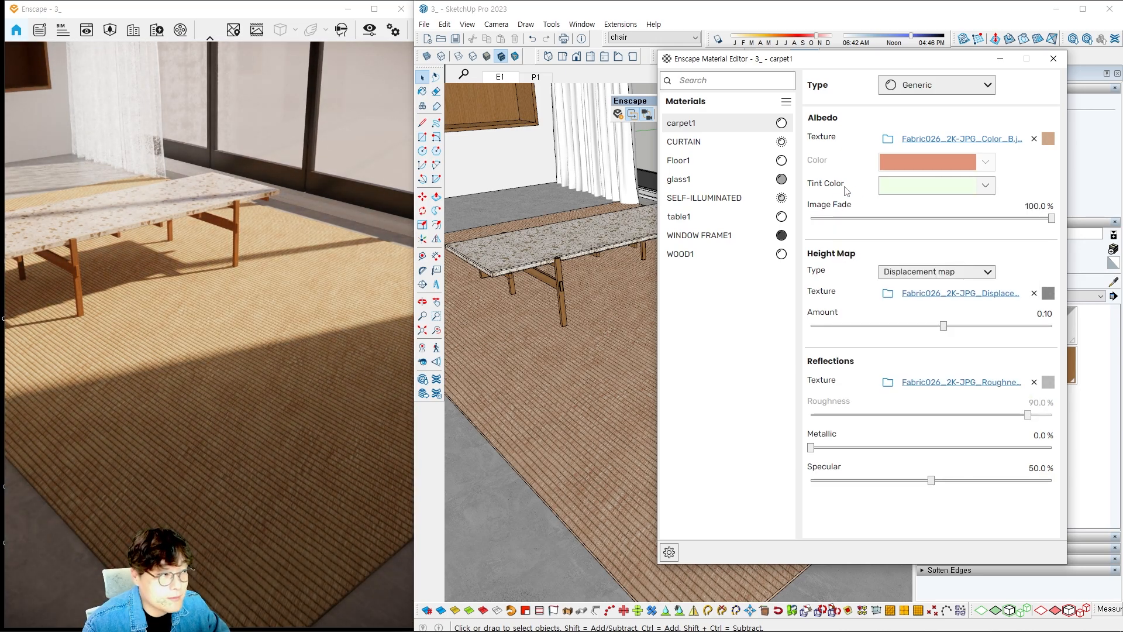
{"action": "left_click", "coordinate": [924, 191]}
{"action": "mouse_move", "coordinate": [905, 372]}
{"action": "left_mouse_down"}
{"action": "mouse_move", "coordinate": [968, 371]}
{"action": "mouse_move", "coordinate": [900, 374]}
{"action": "left_mouse_up"}
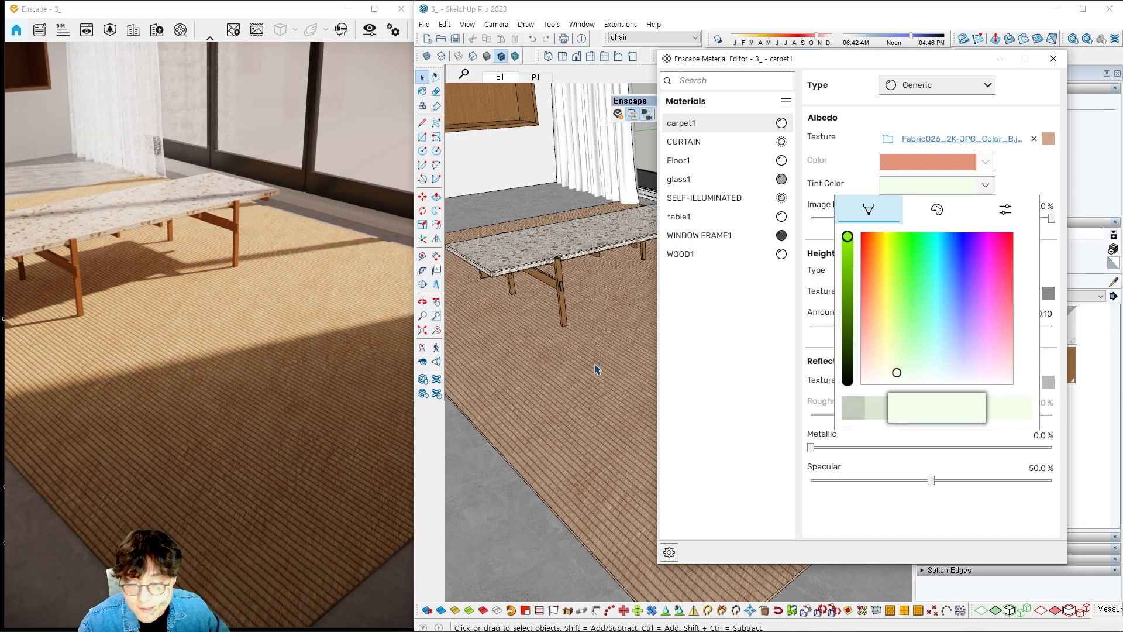
{"action": "mouse_move", "coordinate": [885, 323]}
{"action": "left_mouse_down"}
{"action": "mouse_move", "coordinate": [882, 363]}
{"action": "mouse_move", "coordinate": [821, 420]}
{"action": "left_mouse_up"}
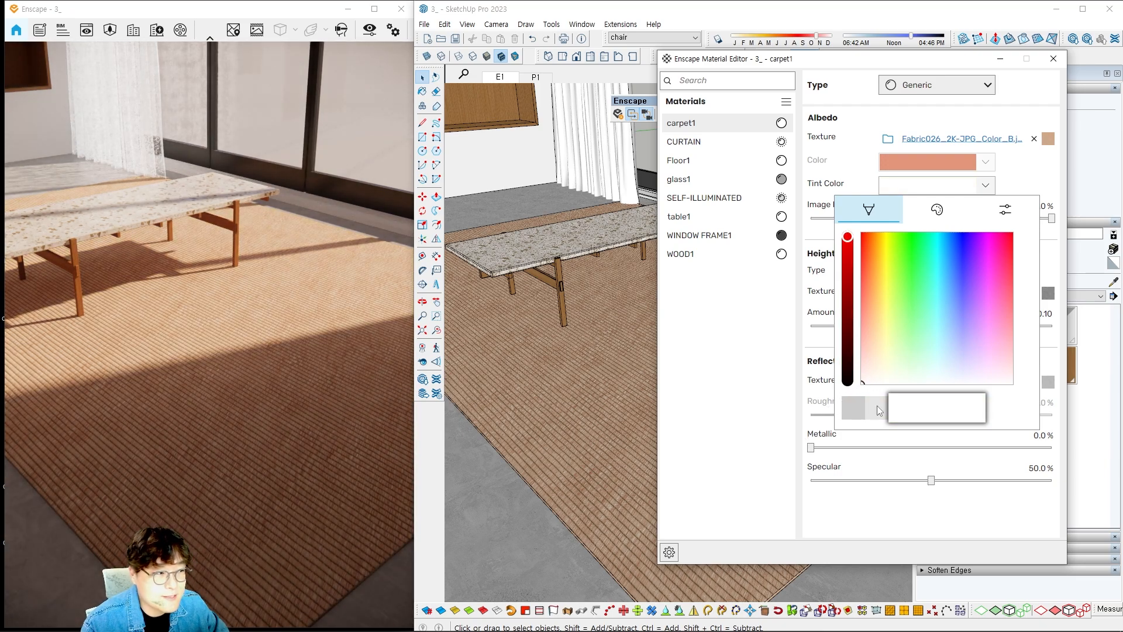
{"action": "left_click", "coordinate": [1029, 183]}
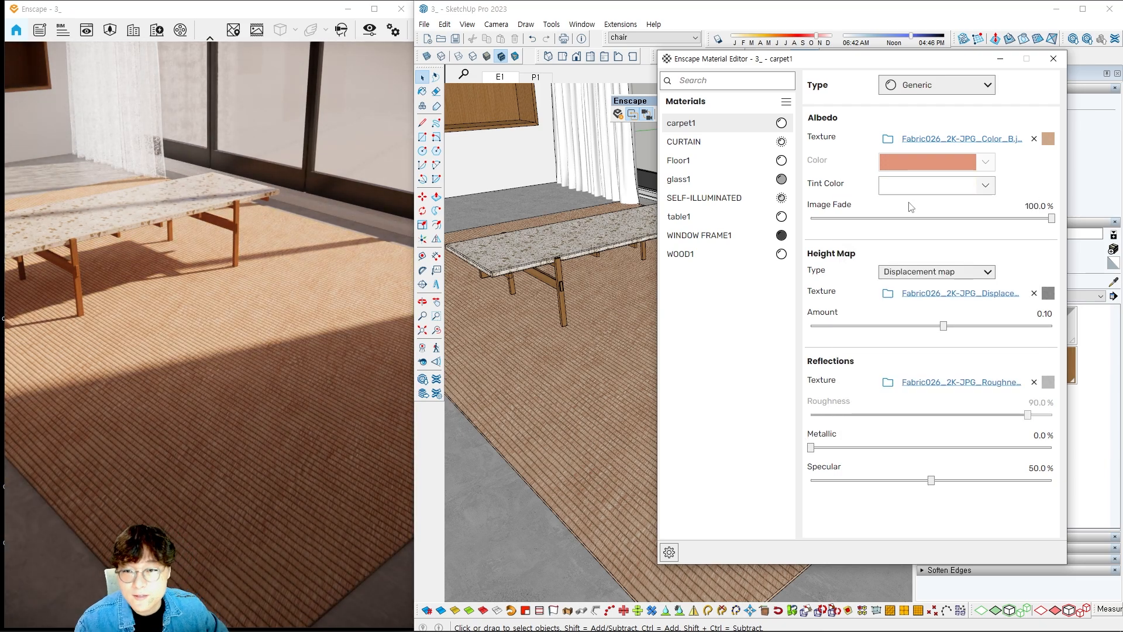
Close the Enscape Material Editor and reframe the carpet and table in the SketchUp view.
{"action": "mouse_move", "coordinate": [910, 207]}
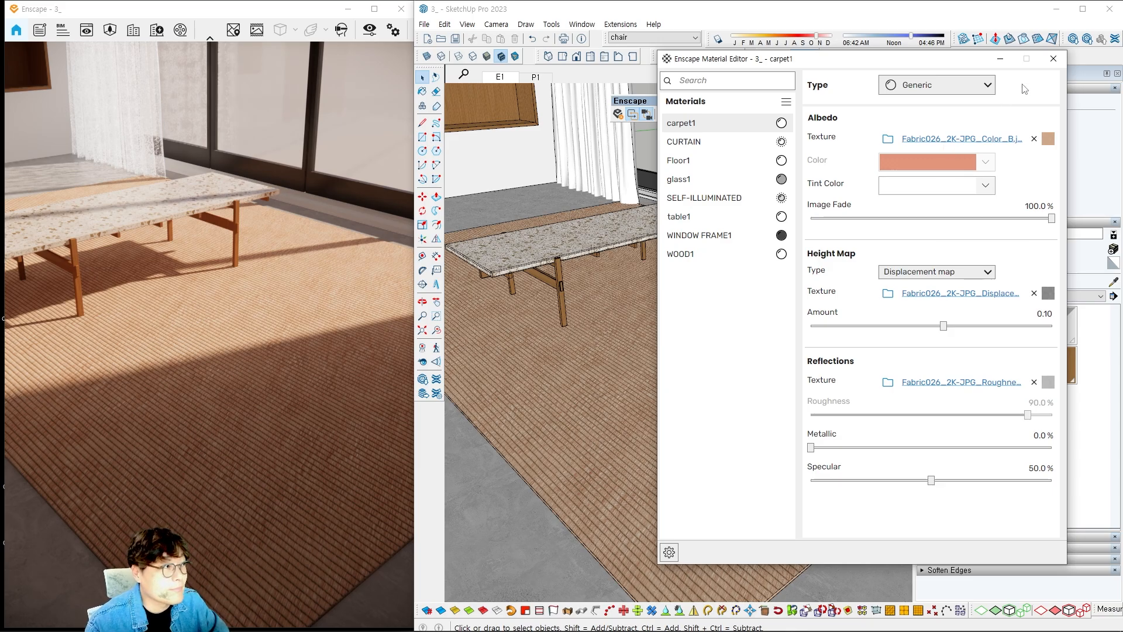
{"action": "left_click", "coordinate": [1053, 59]}
{"action": "mouse_move", "coordinate": [715, 296]}
{"action": "middle_mouse_down", "text": "shift"}
{"action": "mouse_move", "coordinate": [732, 348]}
{"action": "mouse_move", "coordinate": [725, 304]}
{"action": "mouse_move", "coordinate": [665, 288]}
{"action": "mouse_move", "coordinate": [662, 326]}
{"action": "mouse_move", "coordinate": [647, 301]}
{"action": "mouse_move", "coordinate": [651, 376]}
{"action": "middle_mouse_up", "text": "shift"}
{"action": "scroll", "coordinate": [643, 271], "scroll_direction": "up", "scroll_amount": 1}
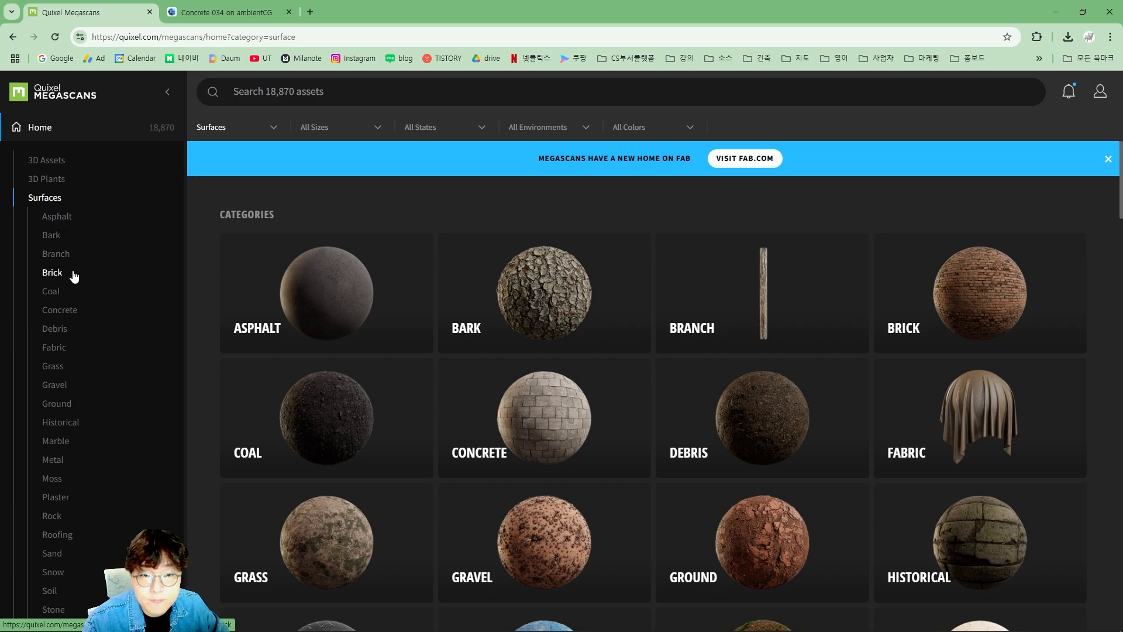
Switch to Quixel Megascans in the browser and open the Other category under Surfaces.
{"action": "scroll", "coordinate": [76, 293], "scroll_direction": "down", "scroll_amount": 3}
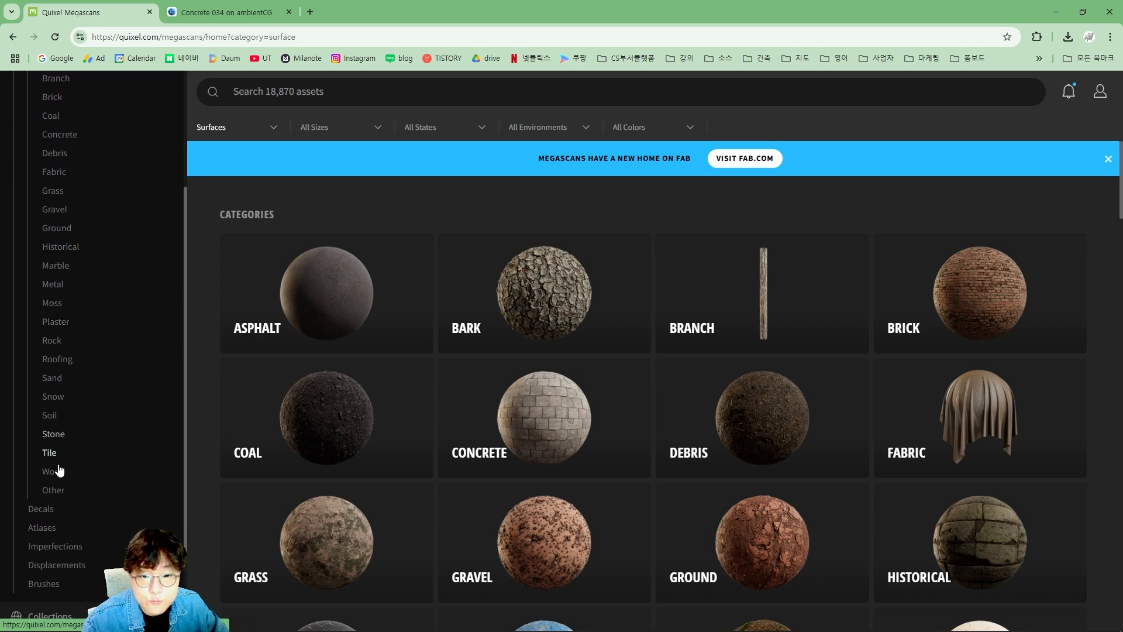
{"action": "left_click", "coordinate": [53, 492]}
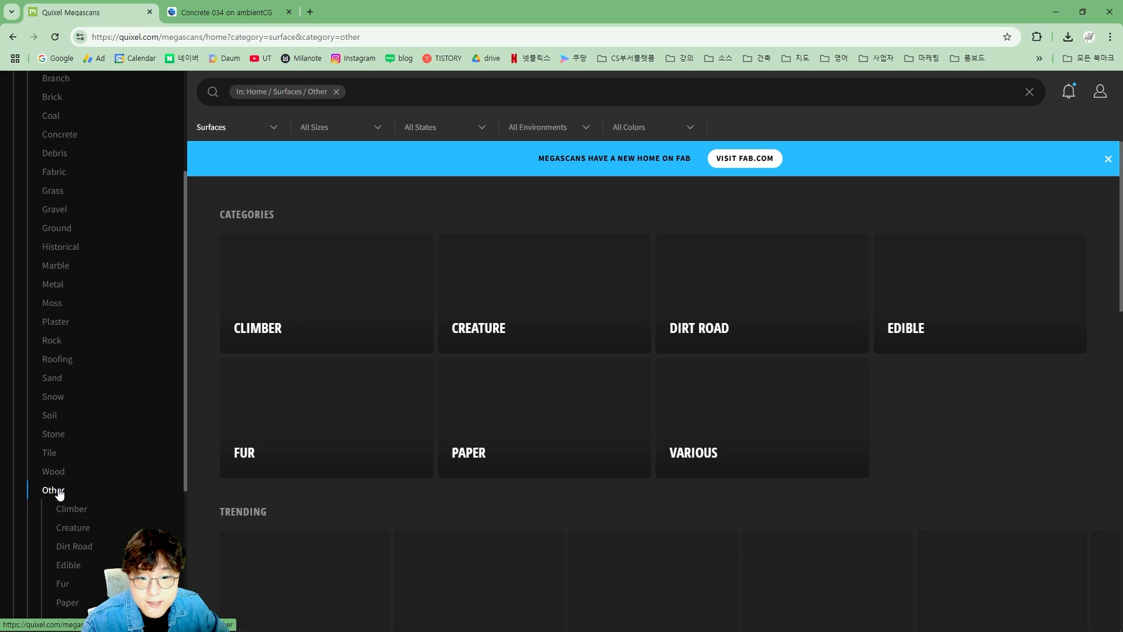
Open the Paper category under Other surfaces, open the white Paper surface and choose 2K resolution for its download.
{"action": "scroll", "coordinate": [58, 456], "scroll_direction": "down", "scroll_amount": 2}
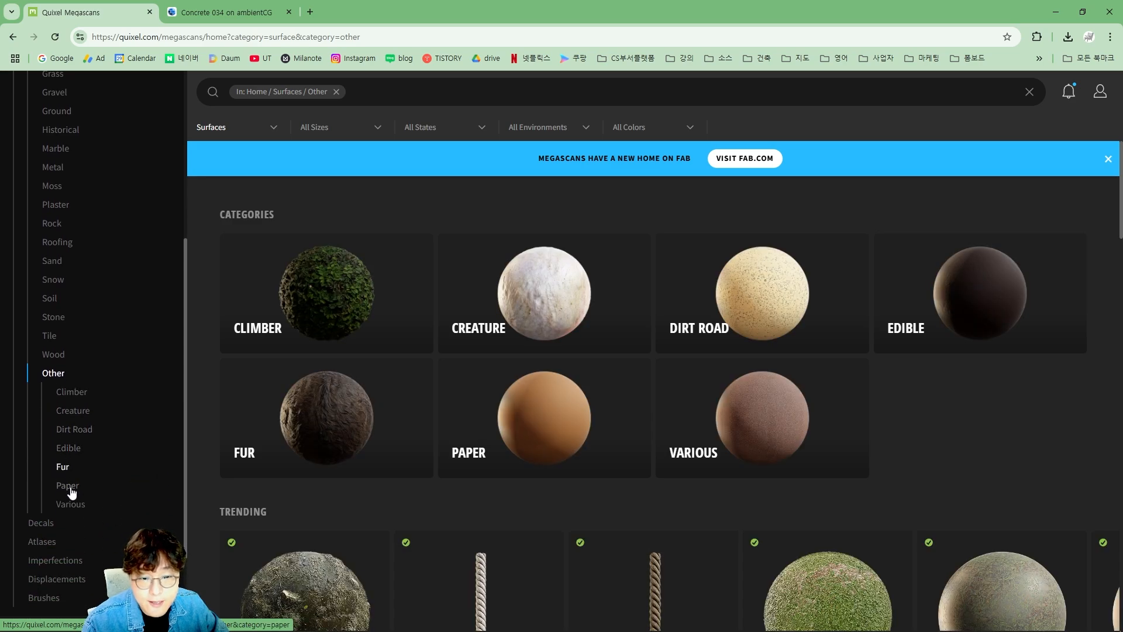
{"action": "left_click", "coordinate": [73, 493]}
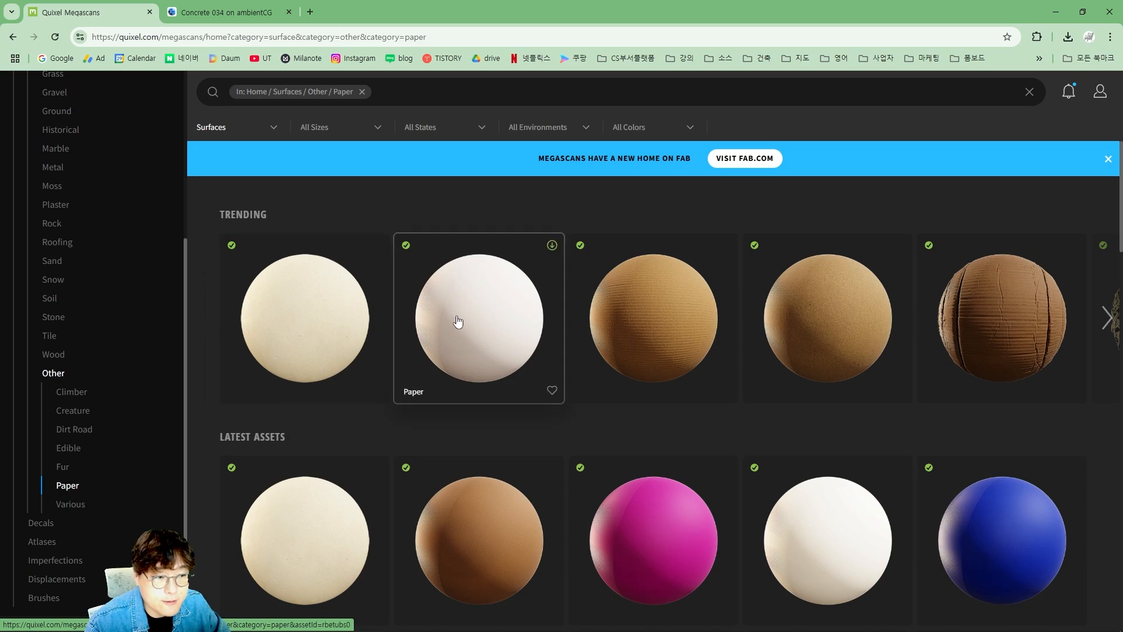
{"action": "left_click", "coordinate": [474, 329]}
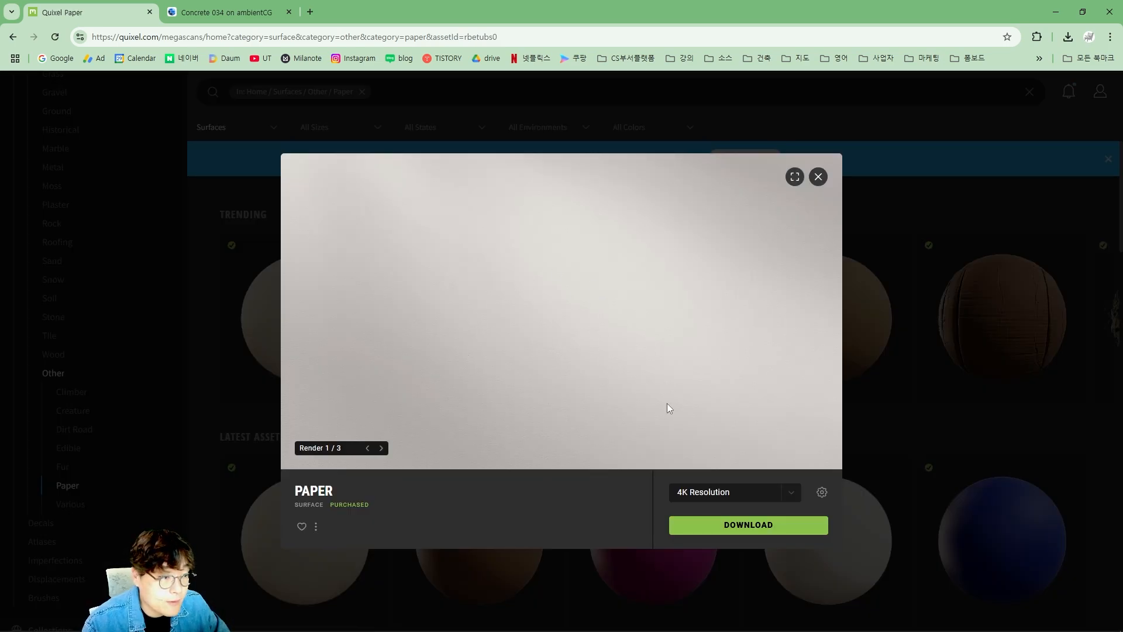
{"action": "left_click", "coordinate": [731, 493]}
{"action": "left_click", "coordinate": [705, 448]}
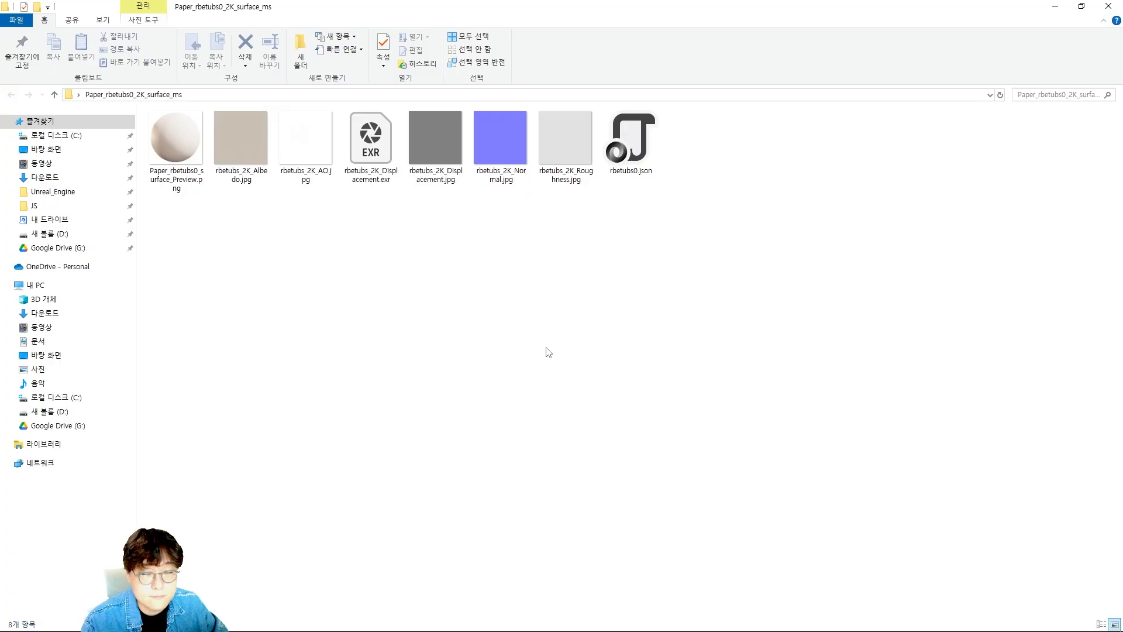
{"action": "left_click_drag", "start_coordinate": [732, 279], "coordinate": [148, 111]}
{"action": "left_click", "coordinate": [365, 308]}
{"action": "left_click", "coordinate": [259, 173]}
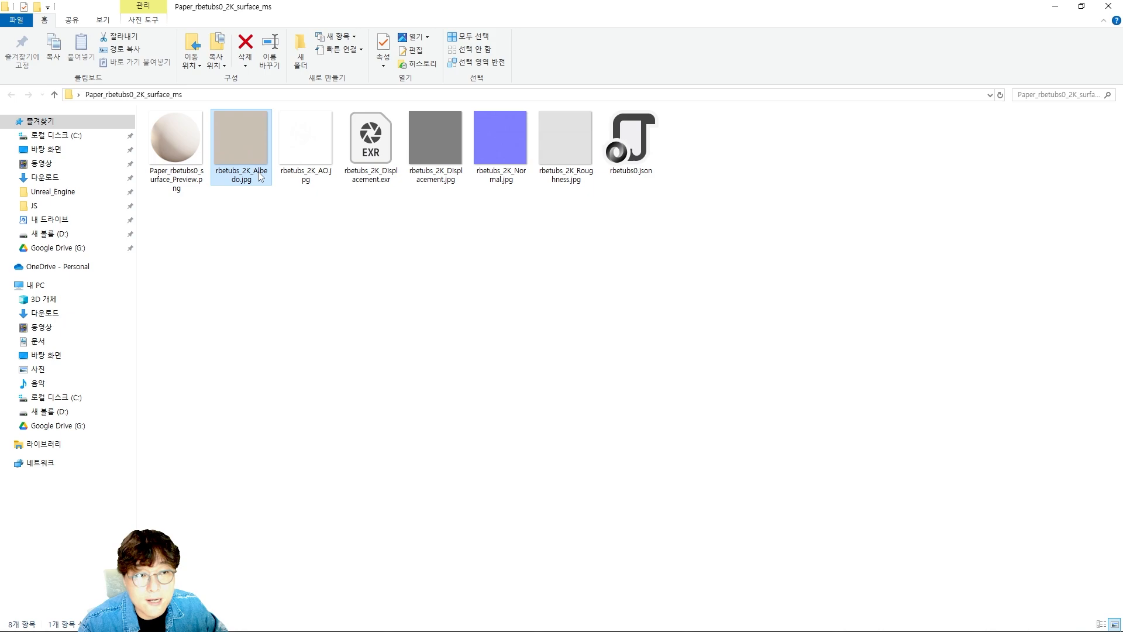
{"action": "left_click_drag", "start_coordinate": [207, 155], "coordinate": [278, 196], "text": "ctrl"}
{"action": "key", "text": "Escape"}
Permanently delete rbetubs_2K_AO.jpg, rbetubs_2K_Displacement.exr and rbetubs0.json from the Paper_rbetubs0_2K_surface_ms folder.
{"action": "left_click", "coordinate": [322, 153]}
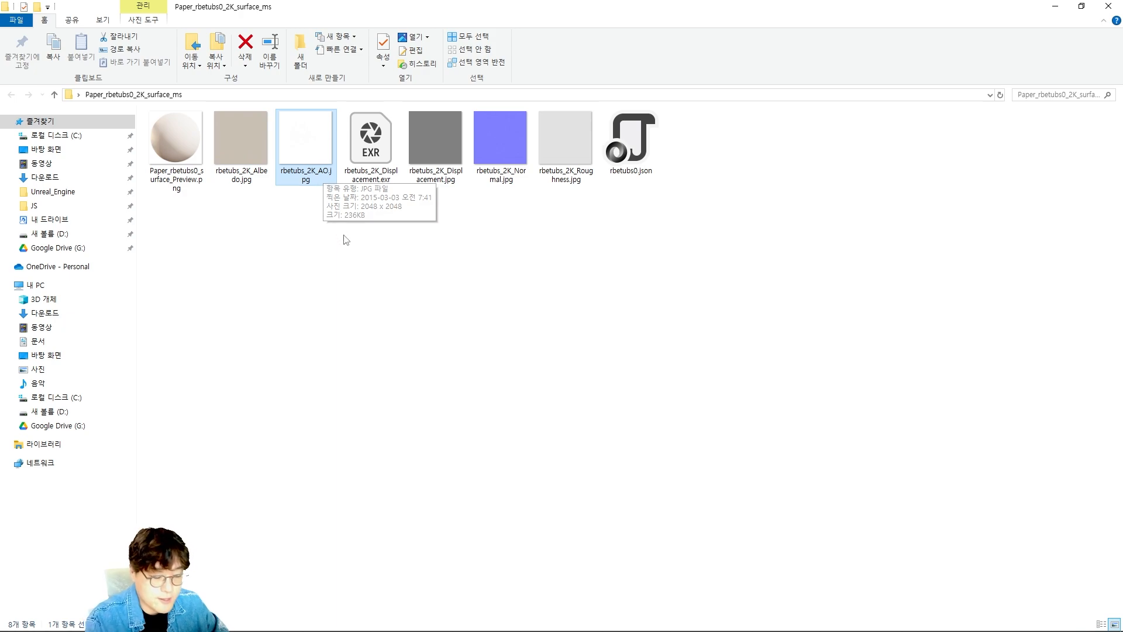
{"action": "key", "text": "shift"}
{"action": "key", "text": "shift+Delete"}
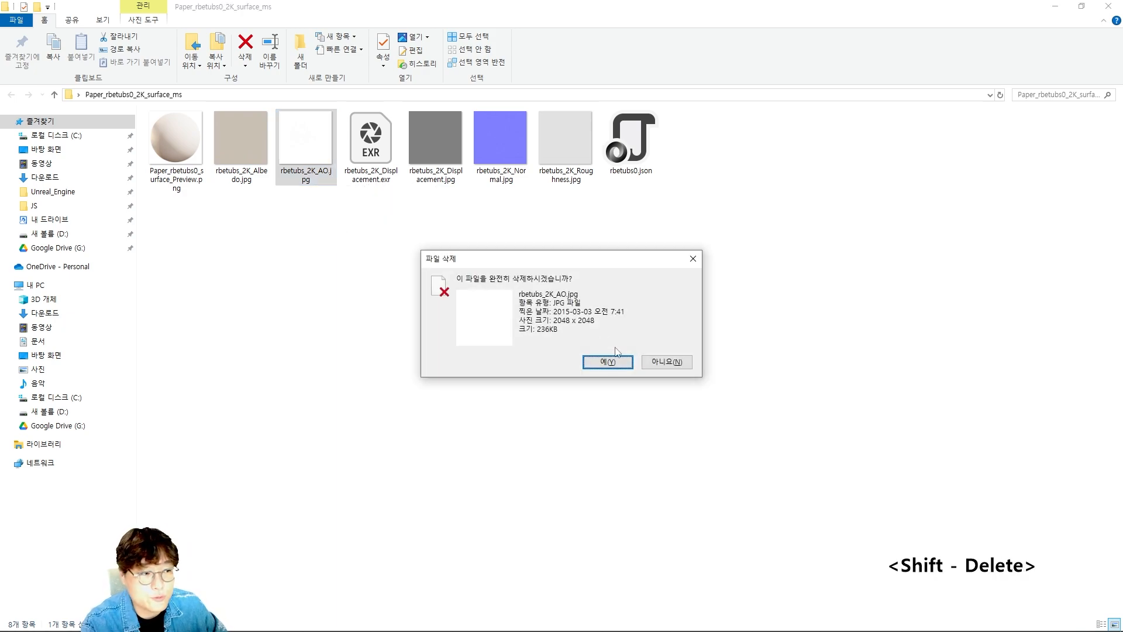
{"action": "key", "text": "Return"}
{"action": "left_click", "coordinate": [308, 155]}
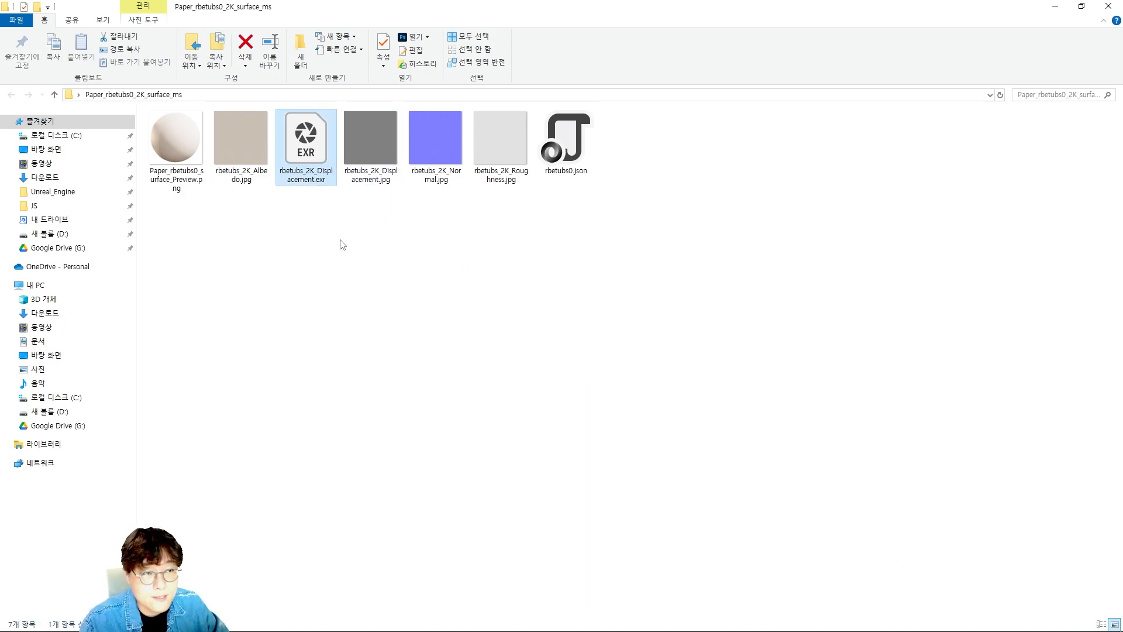
{"action": "key", "text": "shift+Delete"}
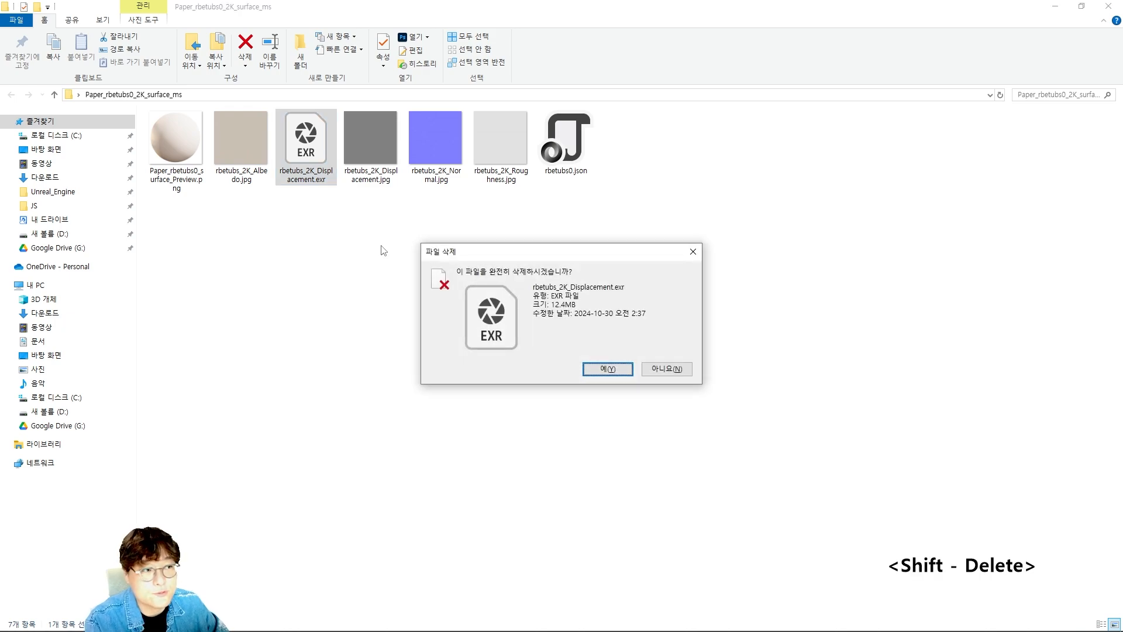
{"action": "key", "text": "Return"}
{"action": "left_click", "coordinate": [500, 146]}
{"action": "key", "text": "shift+Delete"}
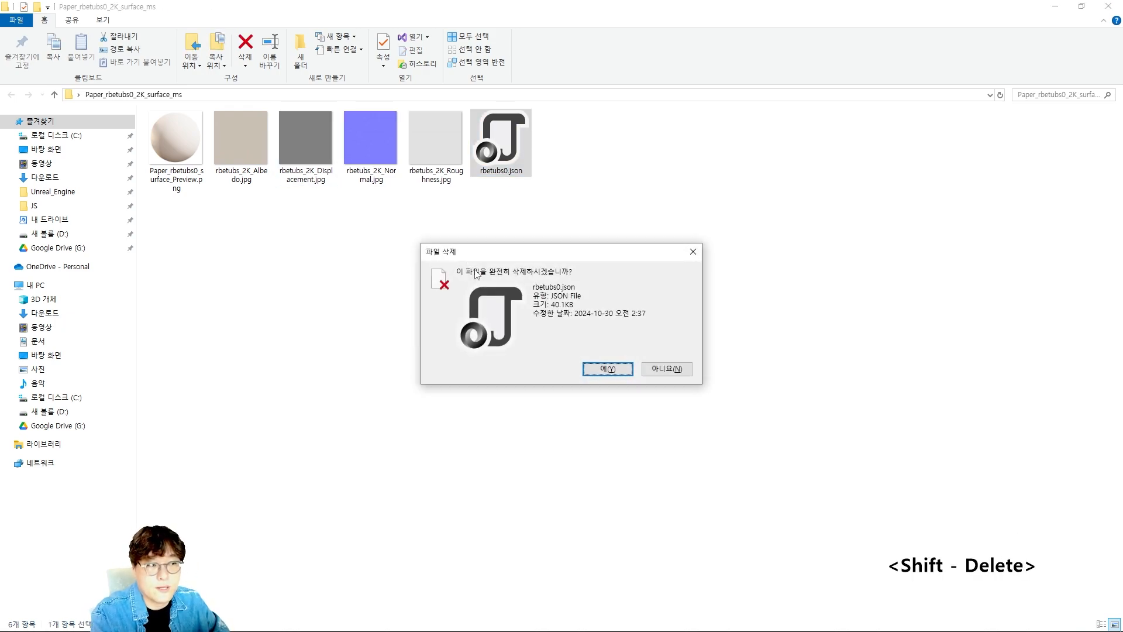
{"action": "key", "text": "Return"}
{"action": "left_click_drag", "start_coordinate": [545, 247], "coordinate": [238, 146]}
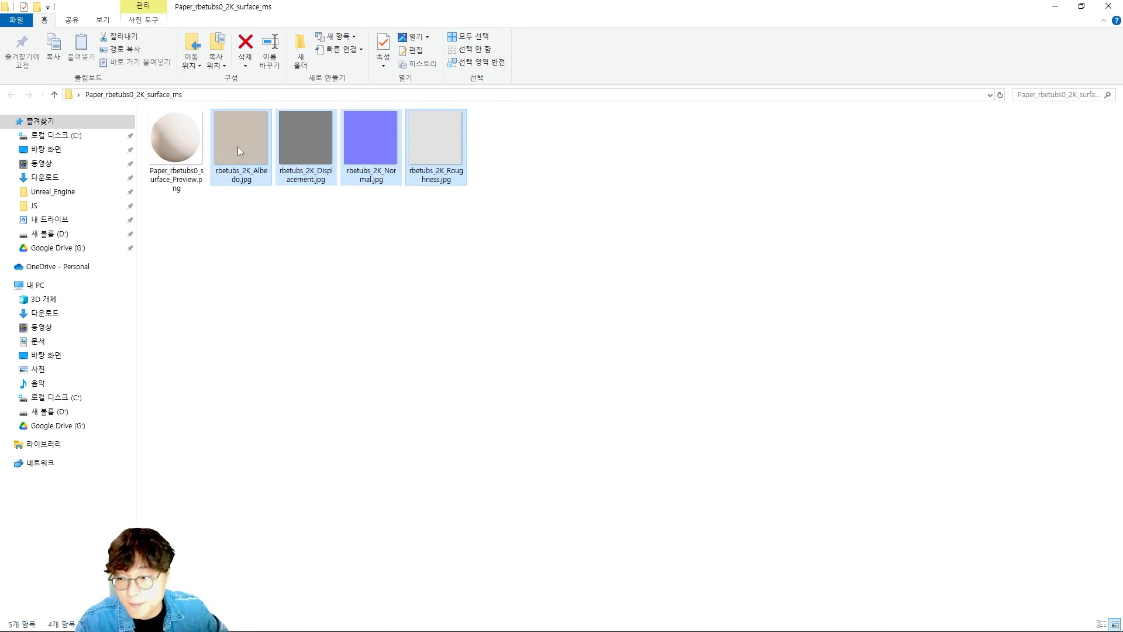
{"action": "left_click_drag", "start_coordinate": [486, 273], "coordinate": [223, 125]}
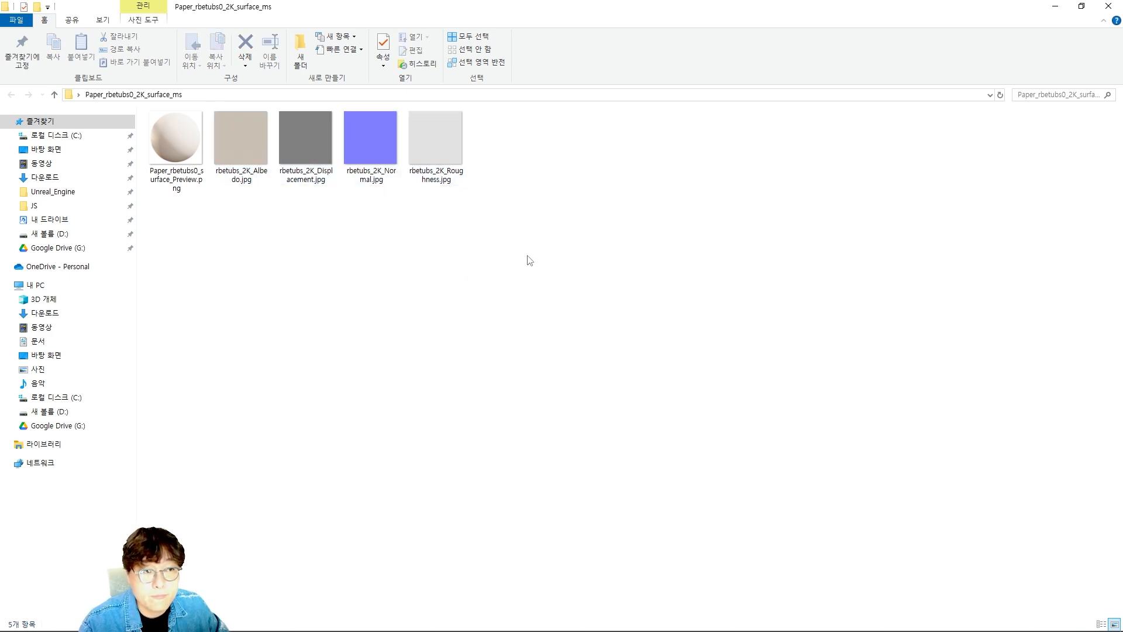
{"action": "left_click_drag", "start_coordinate": [527, 255], "coordinate": [248, 132]}
{"action": "left_click", "coordinate": [438, 271]}
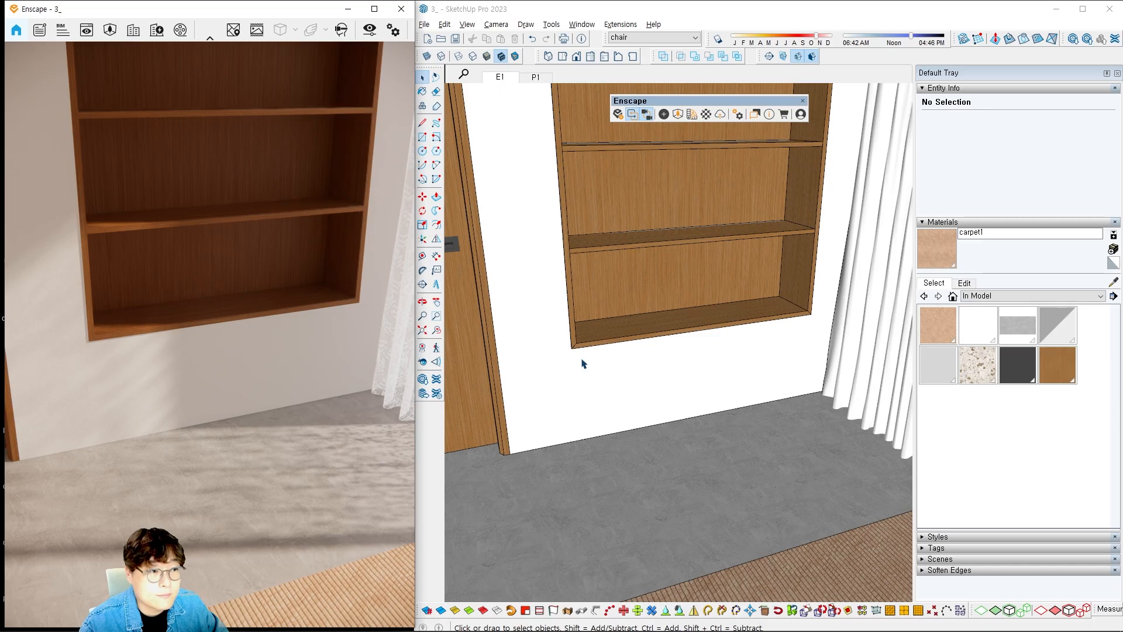
Switch to SketchUp and create a new material named wall1 based on the light cream Color D01 from the Colors library.
{"action": "mouse_move", "coordinate": [584, 364]}
{"action": "middle_mouse_down", "text": "shift"}
{"action": "mouse_move", "coordinate": [577, 376]}
{"action": "mouse_move", "coordinate": [554, 345]}
{"action": "mouse_move", "coordinate": [584, 353]}
{"action": "middle_mouse_up", "text": "shift"}
{"action": "left_click", "coordinate": [969, 294]}
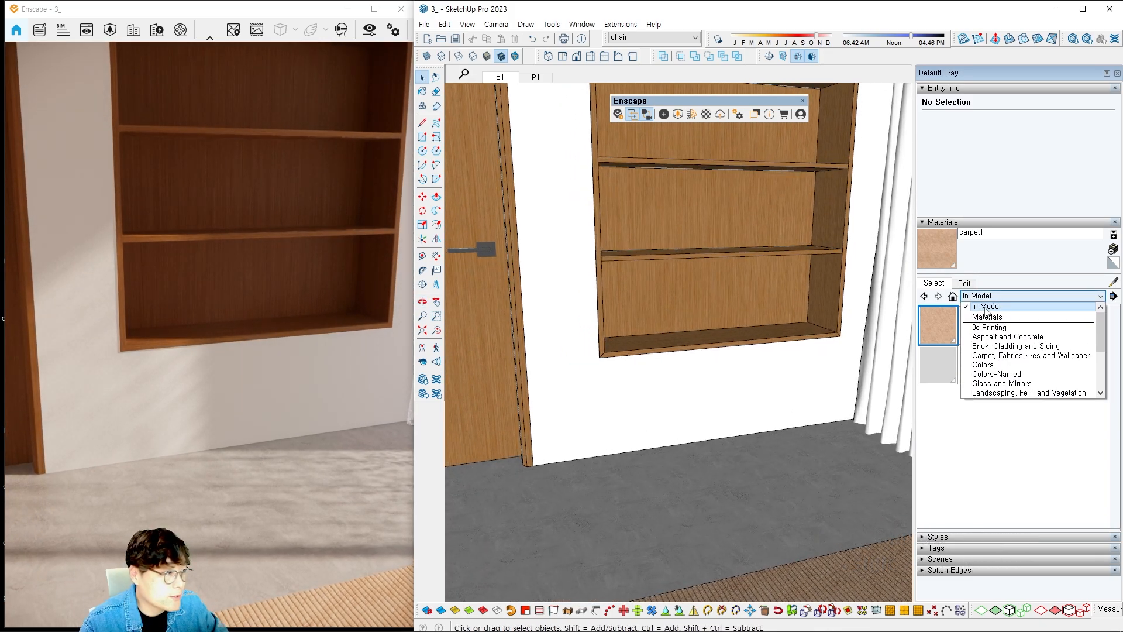
{"action": "left_click", "coordinate": [973, 364]}
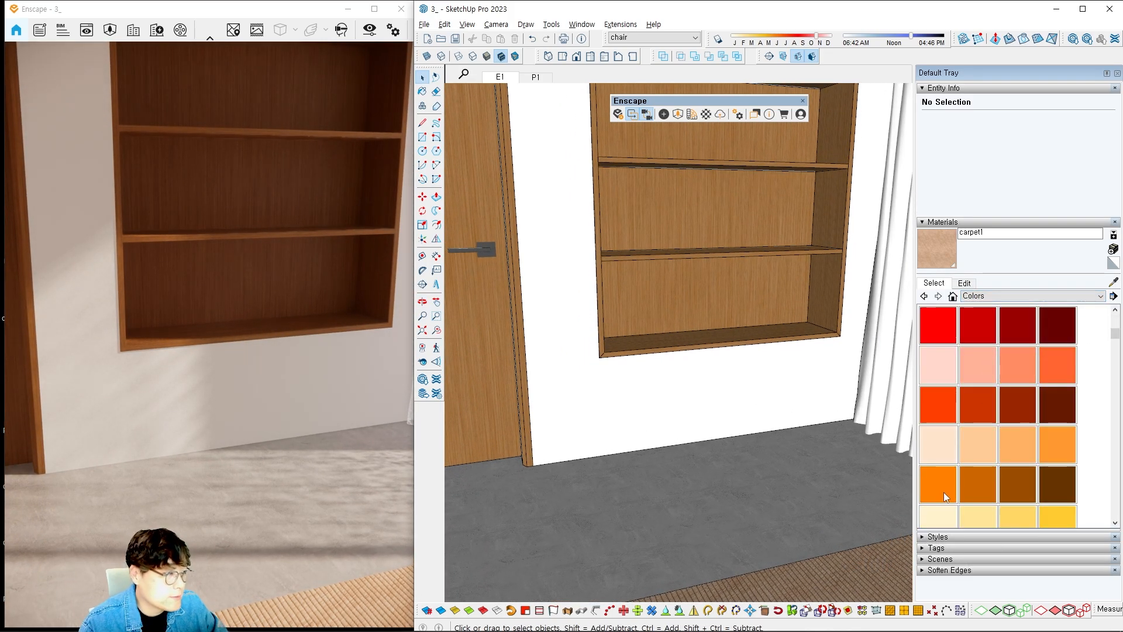
{"action": "left_click", "coordinate": [943, 492]}
{"action": "left_click", "coordinate": [938, 514]}
{"action": "left_click", "coordinate": [1114, 251]}
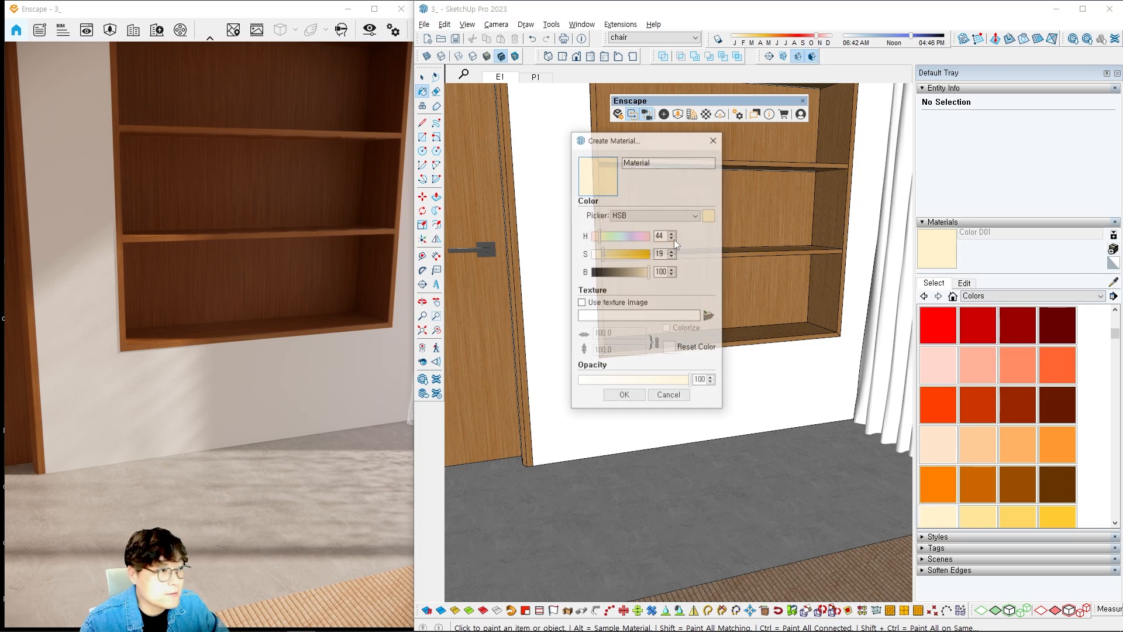
{"action": "type", "text": "wal"}
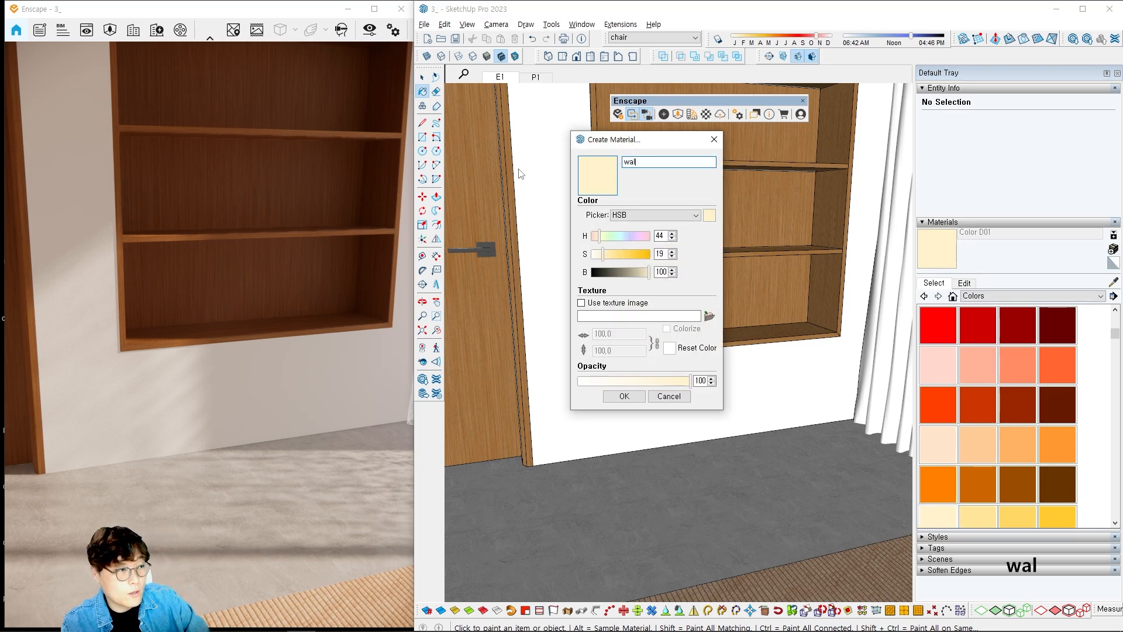
{"action": "type", "text": "l1"}
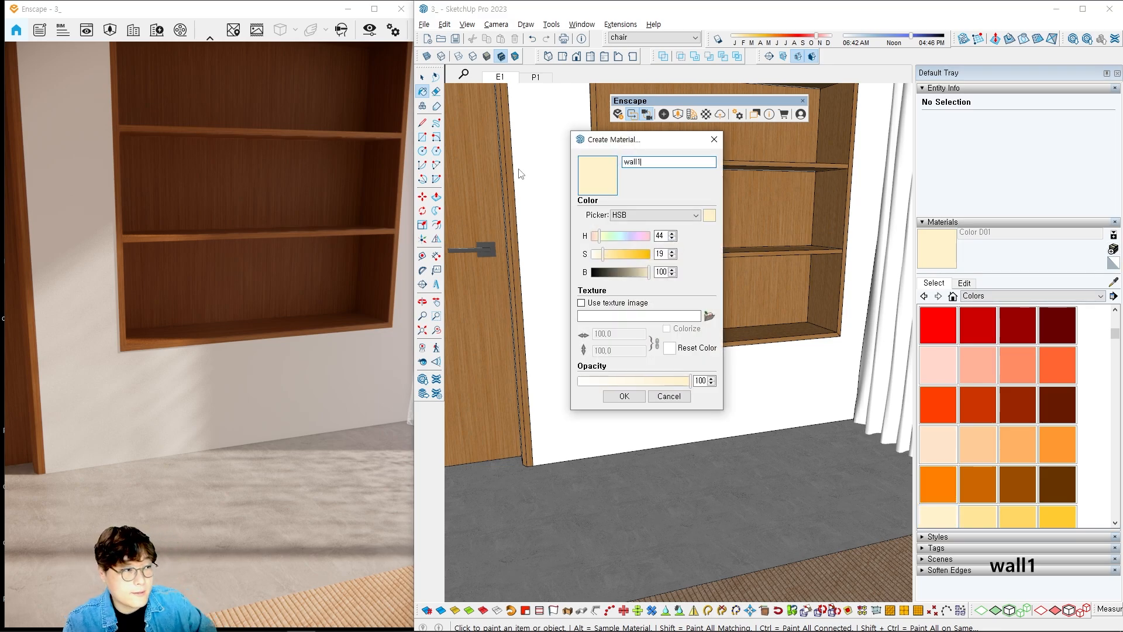
{"action": "left_click", "coordinate": [623, 395]}
Paint the white wall around the door and built-in bookshelf with the wall1 material.
{"action": "scroll", "coordinate": [555, 273], "scroll_direction": "down", "scroll_amount": 1}
{"action": "middle_click_drag", "start_coordinate": [554, 251], "coordinate": [587, 283], "text": "shift"}
{"action": "key", "text": "space"}
{"action": "scroll", "coordinate": [587, 282], "scroll_direction": "up", "scroll_amount": 1}
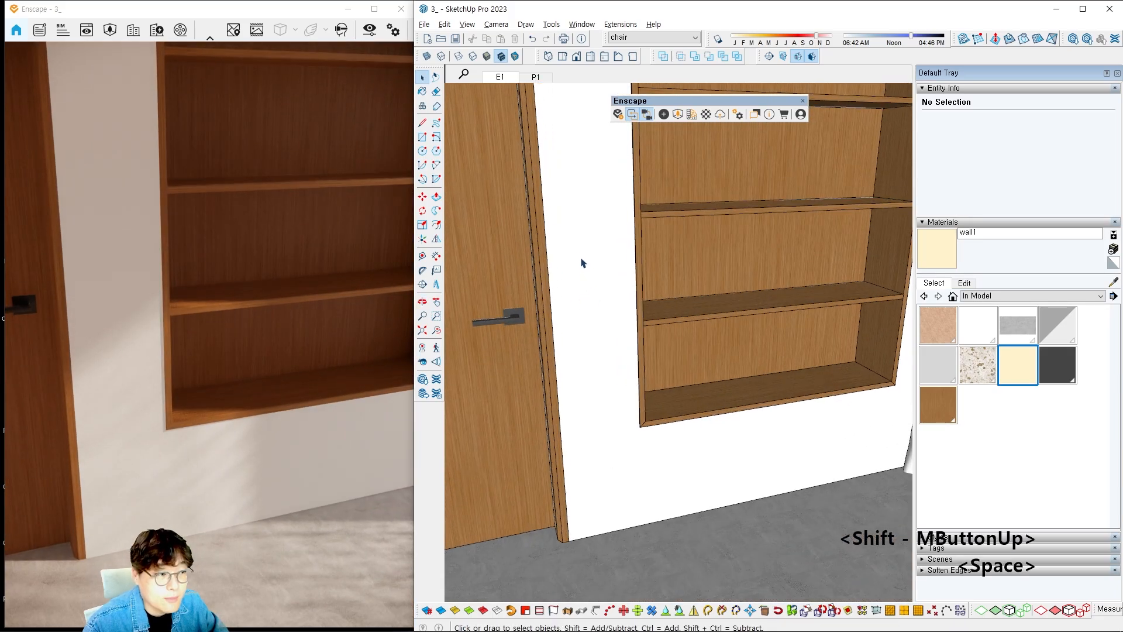
{"action": "key", "text": "b"}
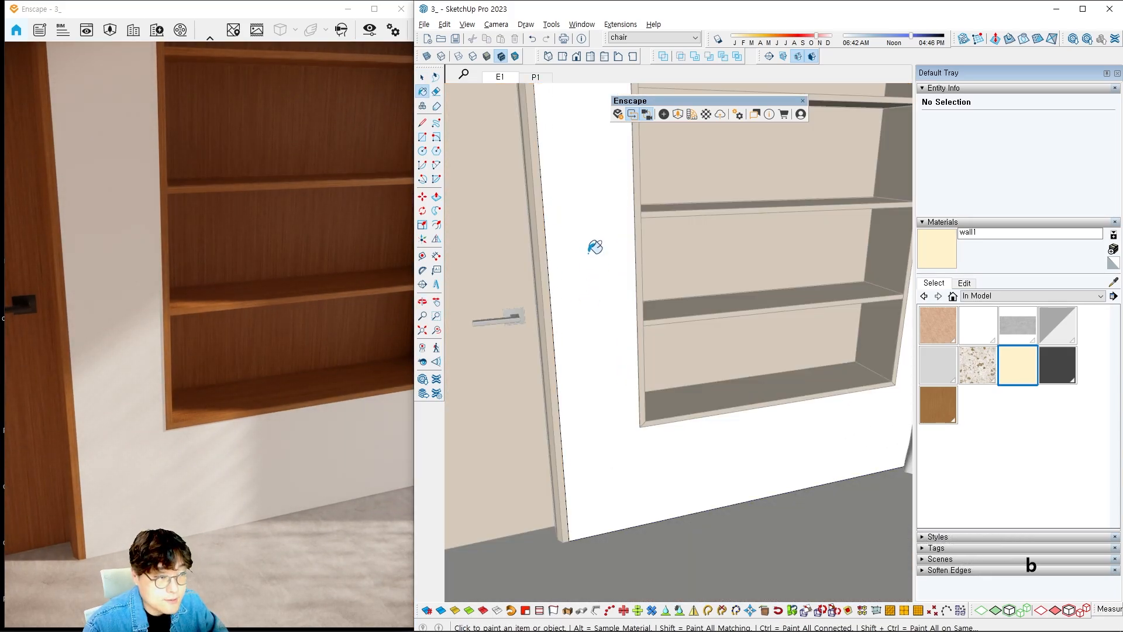
{"action": "left_click", "coordinate": [594, 248]}
{"action": "scroll", "coordinate": [602, 252], "scroll_direction": "down", "scroll_amount": 2}
{"action": "middle_click_drag", "start_coordinate": [527, 249], "coordinate": [684, 253], "text": "shift"}
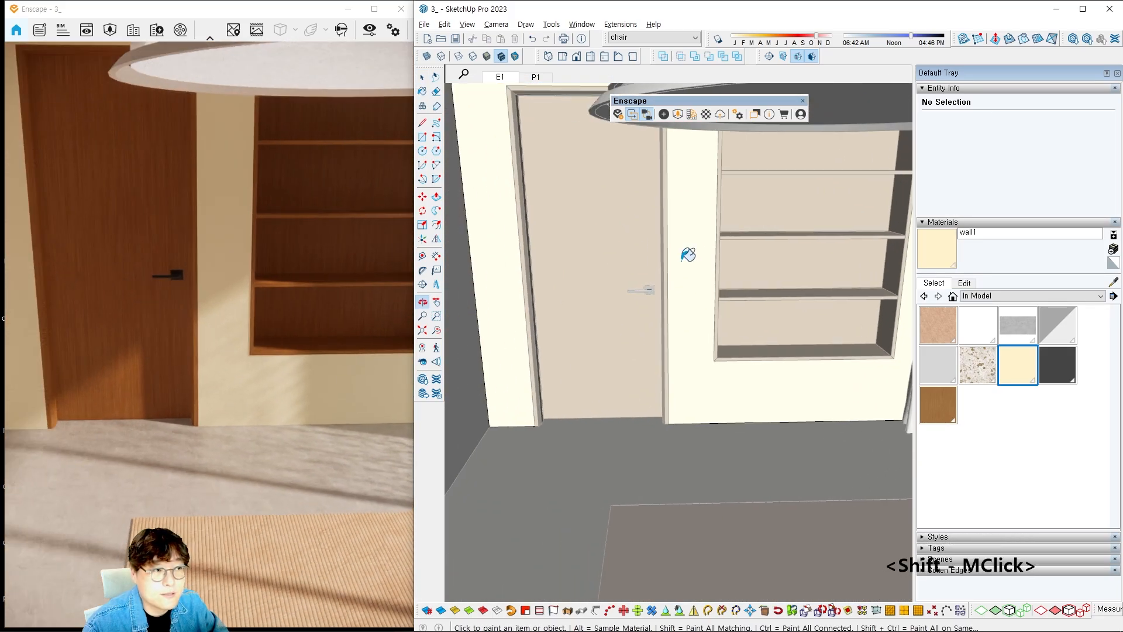
{"action": "key", "text": "space"}
{"action": "key", "text": "Escape"}
Apply the wall1 material to the side wall adjoining the door wall.
{"action": "mouse_move", "coordinate": [554, 261]}
{"action": "middle_mouse_down", "text": "shift"}
{"action": "mouse_move", "coordinate": [712, 261]}
{"action": "mouse_move", "coordinate": [586, 268]}
{"action": "middle_mouse_up", "text": "shift"}
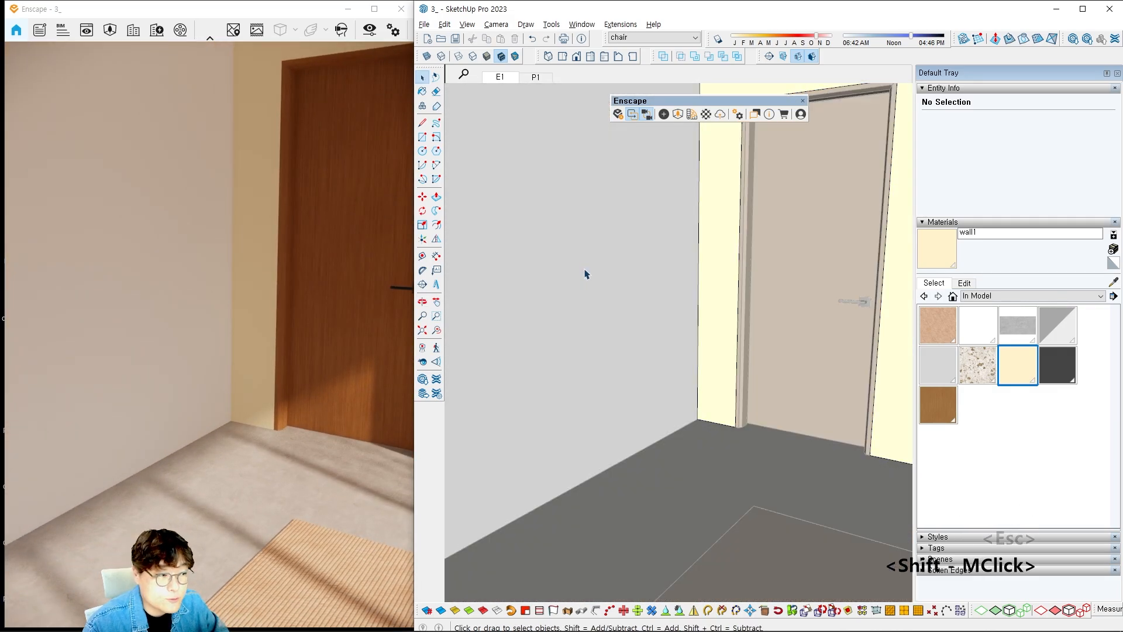
{"action": "key", "text": "b"}
{"action": "left_click", "coordinate": [585, 267]}
{"action": "key", "text": "space"}
{"action": "key", "text": "Escape"}
Select all connected geometry of the window wall above the curtain and paint it with wall1.
{"action": "mouse_move", "coordinate": [676, 253]}
{"action": "middle_mouse_down", "text": "shift"}
{"action": "mouse_move", "coordinate": [599, 292]}
{"action": "mouse_move", "coordinate": [799, 240]}
{"action": "middle_mouse_up", "text": "shift"}
{"action": "middle_click_drag", "start_coordinate": [877, 204], "coordinate": [731, 243], "text": "shift"}
{"action": "mouse_move", "coordinate": [817, 268]}
{"action": "middle_mouse_down", "text": "shift"}
{"action": "mouse_move", "coordinate": [643, 237]}
{"action": "mouse_move", "coordinate": [774, 218]}
{"action": "mouse_move", "coordinate": [817, 159]}
{"action": "middle_mouse_up", "text": "shift"}
{"action": "middle_click_drag", "start_coordinate": [817, 159], "coordinate": [730, 216], "text": "shift"}
{"action": "double_click", "coordinate": [777, 145]}
{"action": "double_click", "coordinate": [777, 144]}
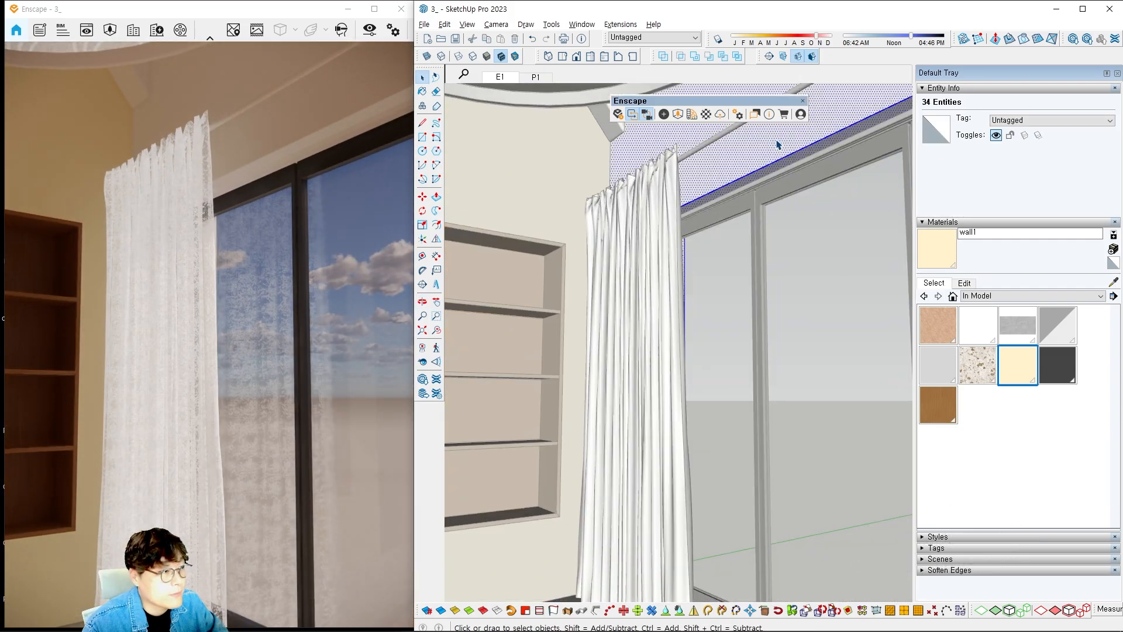
{"action": "key", "text": "b"}
{"action": "left_click", "coordinate": [776, 142]}
{"action": "key", "text": "space"}
{"action": "key", "text": "Escape"}
{"action": "key", "text": "Escape"}
{"action": "key", "text": "Escape"}
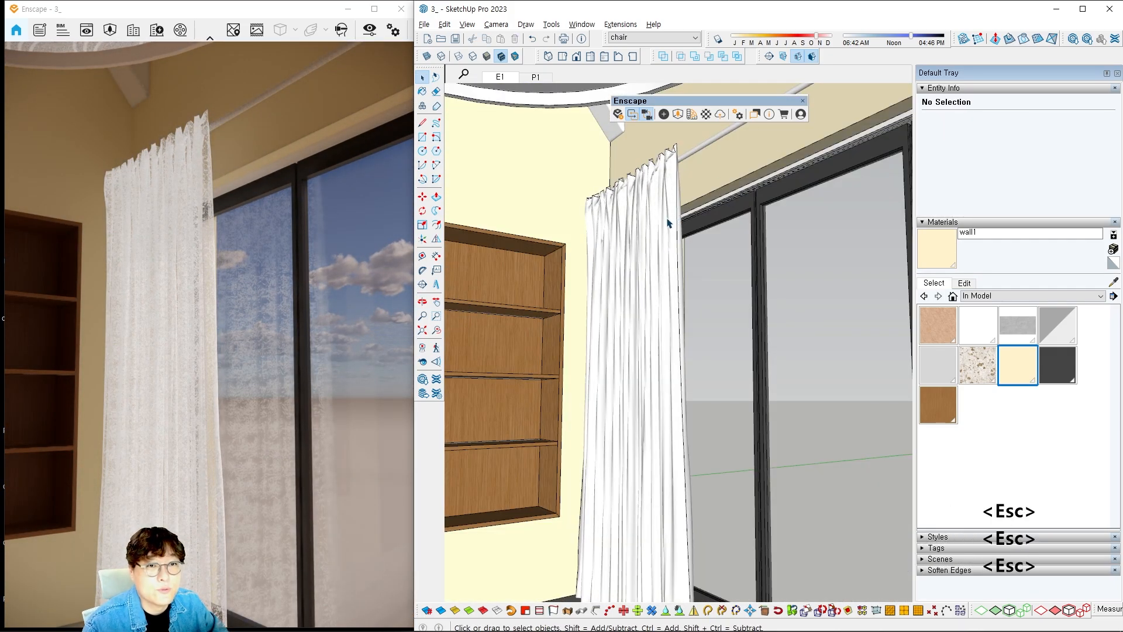
Load rbetubs_2K_Albedo.jpg from the Paper_rbetubs0_2K_surface_ms folder as wall1's albedo texture in the Enscape Material Editor.
{"action": "scroll", "coordinate": [664, 224], "scroll_direction": "down", "scroll_amount": 3}
{"action": "mouse_move", "coordinate": [644, 230]}
{"action": "middle_mouse_down", "text": "shift"}
{"action": "mouse_move", "coordinate": [674, 238]}
{"action": "mouse_move", "coordinate": [632, 299]}
{"action": "mouse_move", "coordinate": [682, 326]}
{"action": "mouse_move", "coordinate": [616, 371]}
{"action": "mouse_move", "coordinate": [657, 357]}
{"action": "mouse_move", "coordinate": [645, 327]}
{"action": "mouse_move", "coordinate": [655, 341]}
{"action": "middle_mouse_up", "text": "shift"}
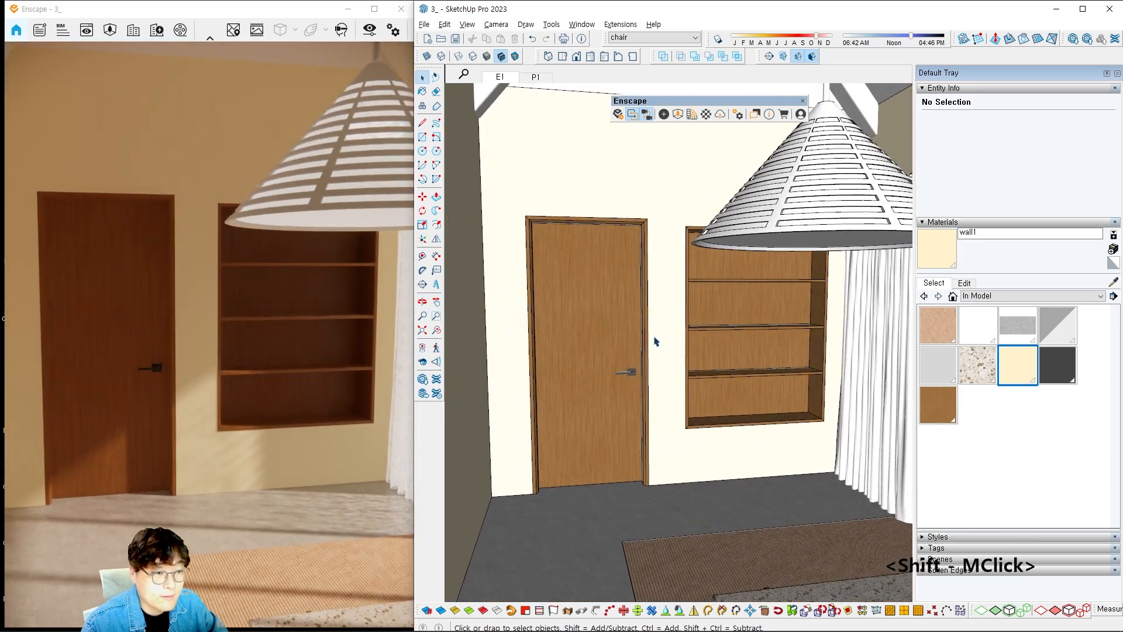
{"action": "scroll", "coordinate": [682, 156], "scroll_direction": "up", "scroll_amount": 2}
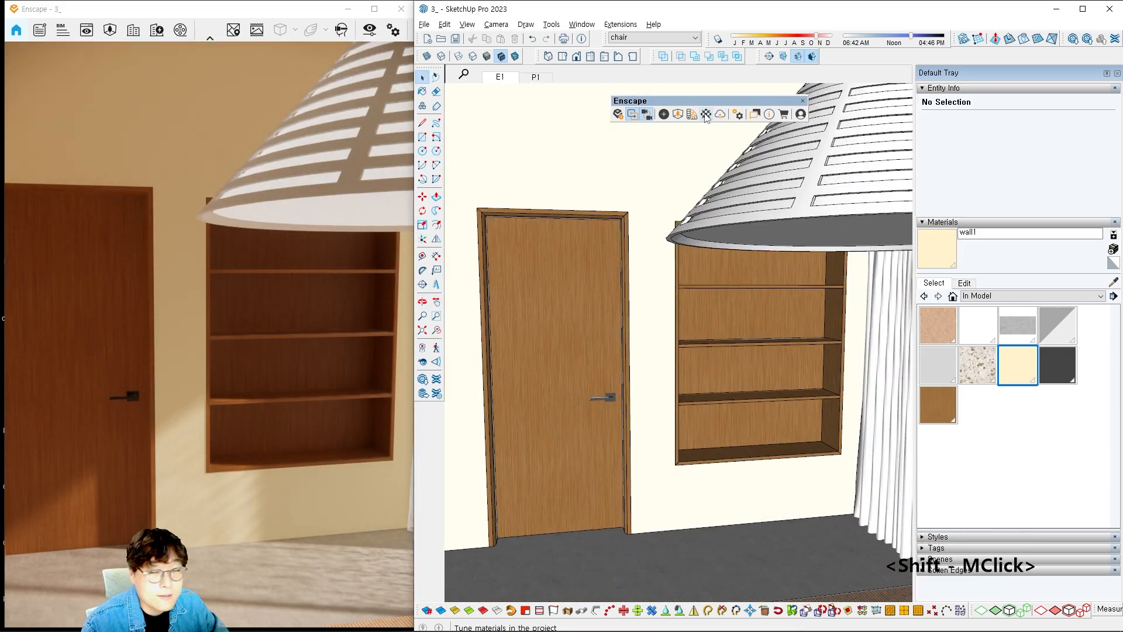
{"action": "left_click", "coordinate": [706, 115]}
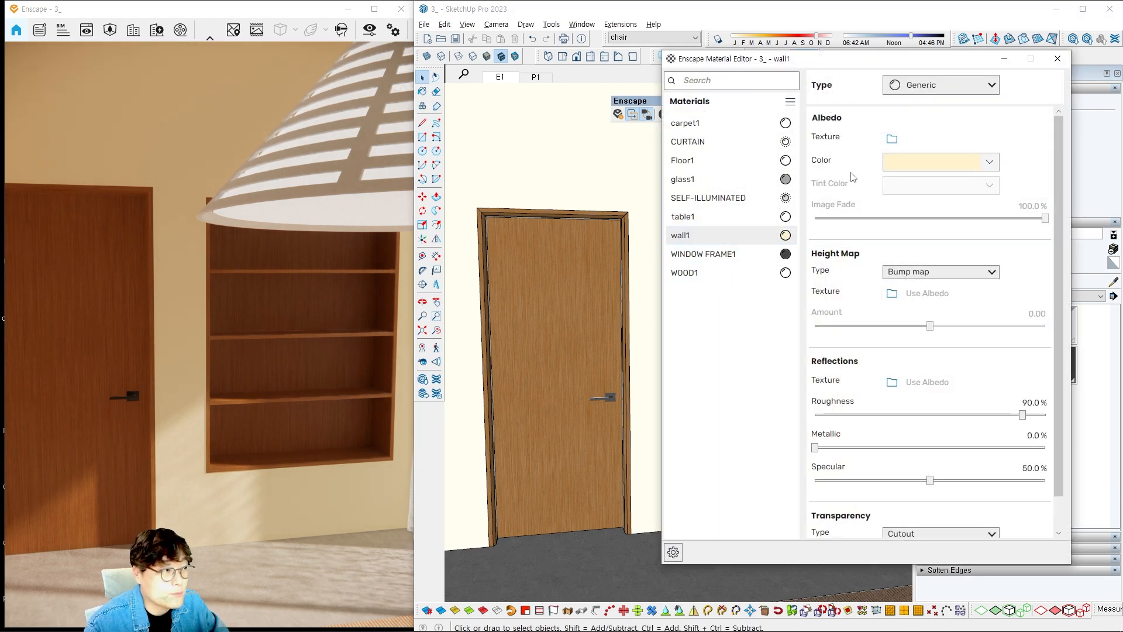
{"action": "left_click", "coordinate": [892, 142]}
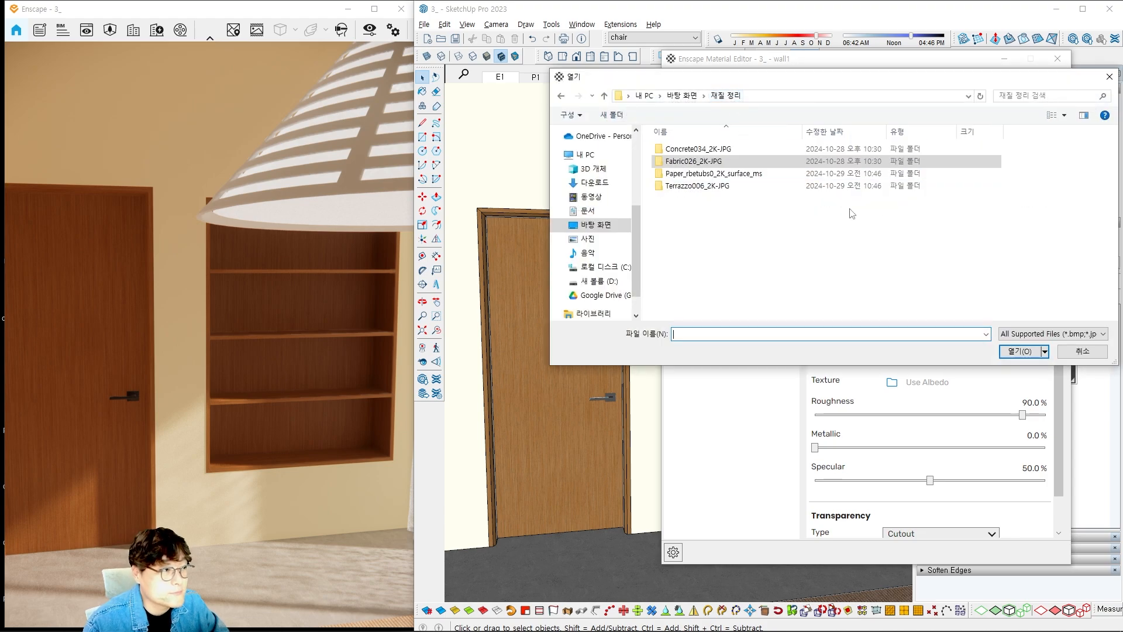
{"action": "double_click", "coordinate": [697, 173]}
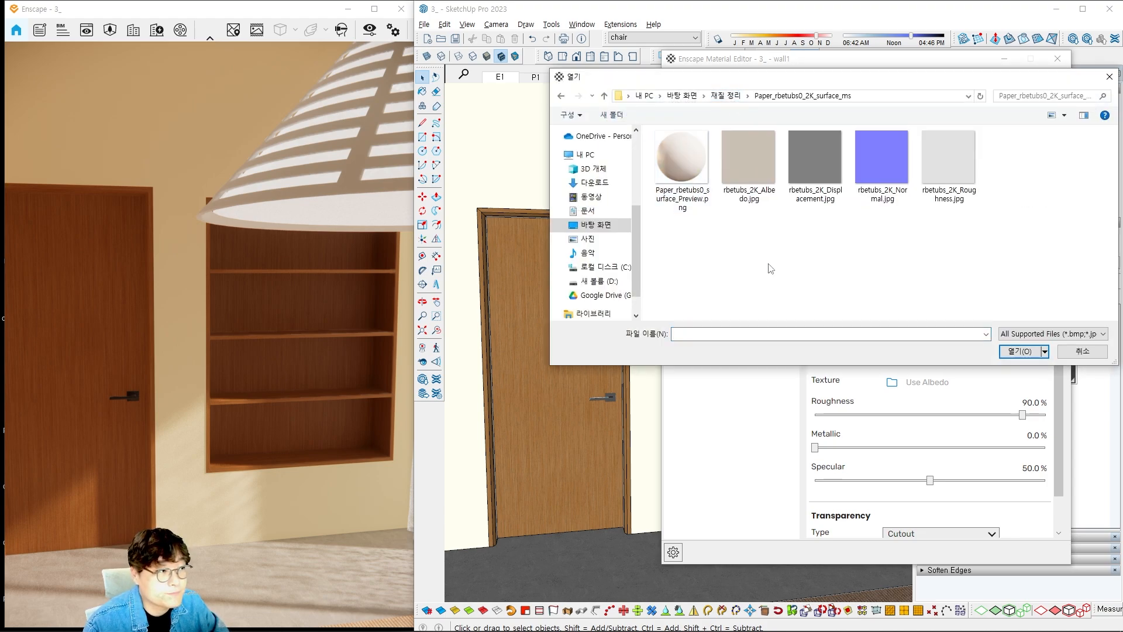
{"action": "left_click", "coordinate": [754, 162]}
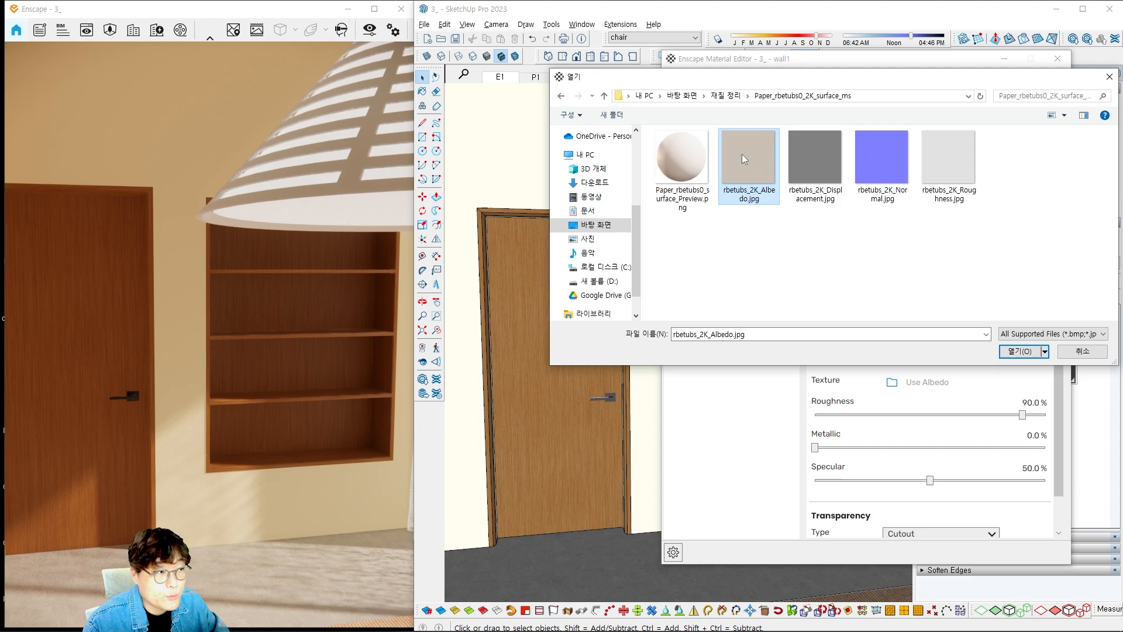
{"action": "left_click", "coordinate": [1023, 355]}
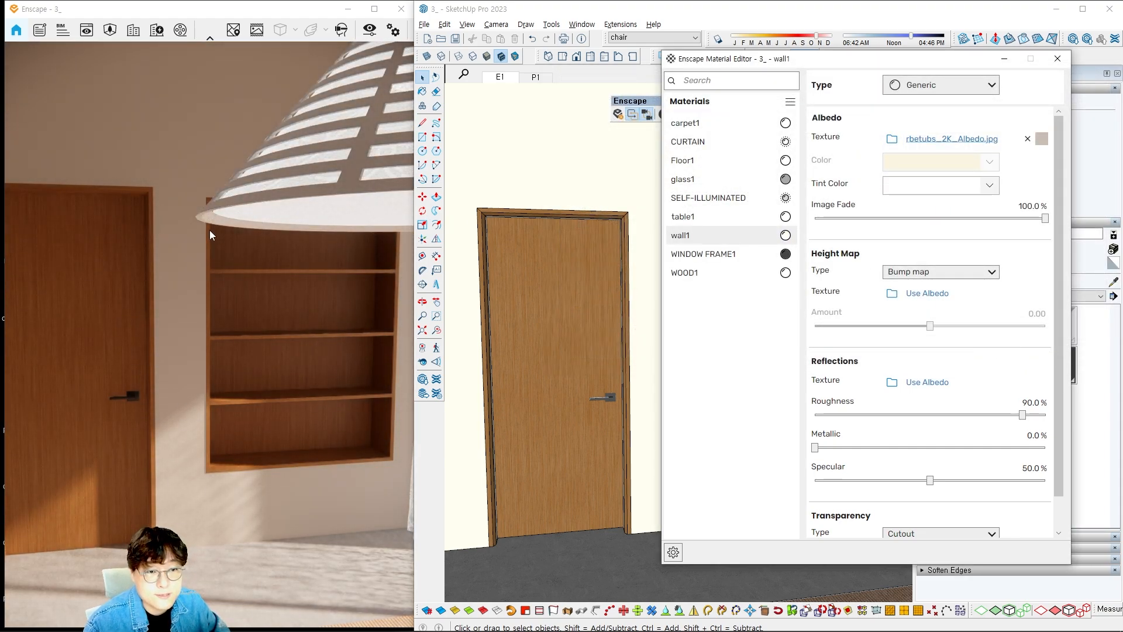
Examine the paper texture up close on the walls beside the bookshelf and door.
{"action": "scroll", "coordinate": [173, 293], "scroll_direction": "up", "scroll_amount": 5}
{"action": "scroll", "coordinate": [135, 326], "scroll_direction": "down", "scroll_amount": 2}
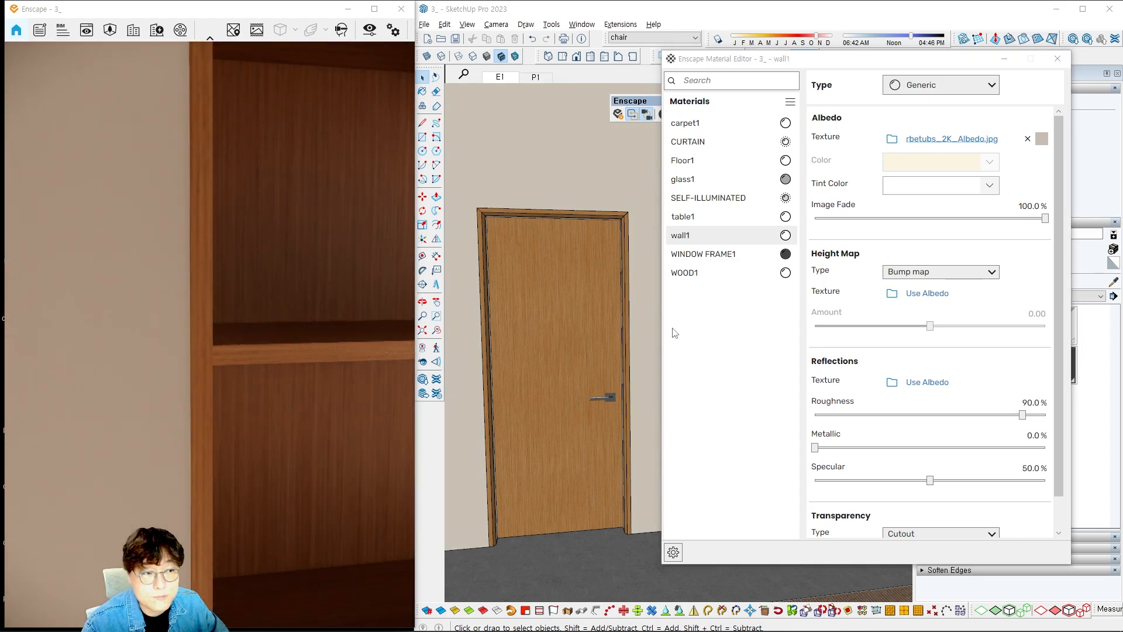
{"action": "scroll", "coordinate": [554, 290], "scroll_direction": "up", "scroll_amount": 2}
{"action": "mouse_move", "coordinate": [527, 310]}
{"action": "middle_mouse_down", "text": "shift"}
{"action": "mouse_move", "coordinate": [626, 288]}
{"action": "mouse_move", "coordinate": [644, 267]}
{"action": "middle_mouse_up", "text": "shift"}
{"action": "scroll", "coordinate": [506, 322], "scroll_direction": "up", "scroll_amount": 1}
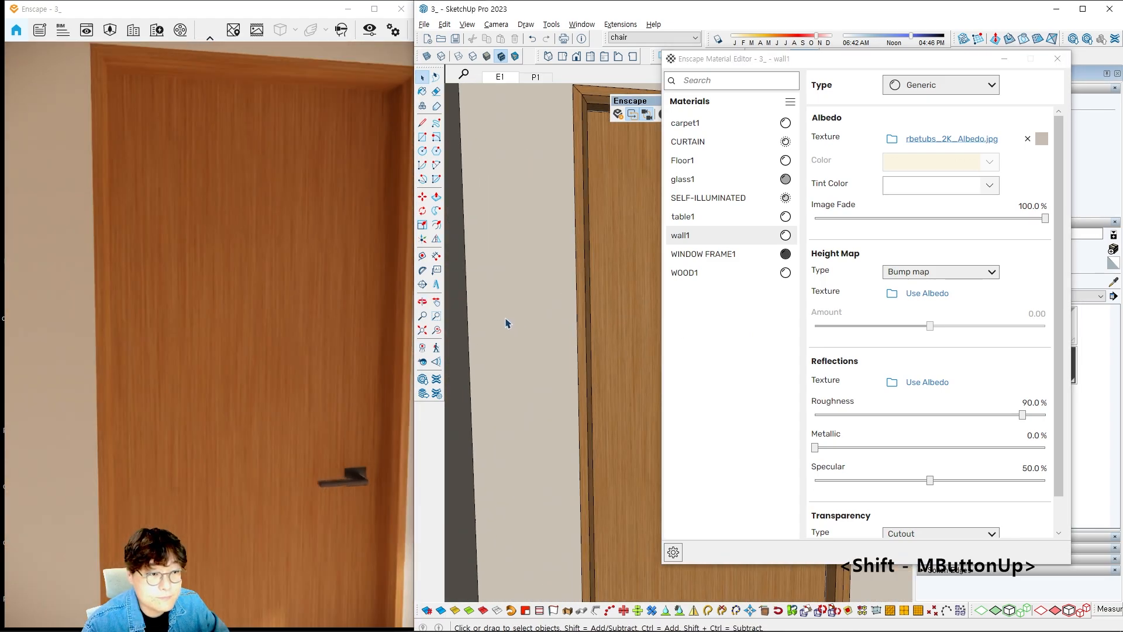
{"action": "scroll", "coordinate": [509, 317], "scroll_direction": "up", "scroll_amount": 1}
{"action": "mouse_move", "coordinate": [511, 313]}
{"action": "middle_mouse_down", "text": "shift"}
{"action": "mouse_move", "coordinate": [591, 291]}
{"action": "mouse_move", "coordinate": [552, 323]}
{"action": "middle_mouse_up", "text": "shift"}
{"action": "mouse_move", "coordinate": [585, 323]}
{"action": "middle_mouse_down", "text": "shift"}
{"action": "mouse_move", "coordinate": [558, 325]}
{"action": "mouse_move", "coordinate": [629, 304]}
{"action": "middle_mouse_up", "text": "shift"}
{"action": "scroll", "coordinate": [565, 298], "scroll_direction": "up", "scroll_amount": 2}
{"action": "scroll", "coordinate": [591, 296], "scroll_direction": "up", "scroll_amount": 2}
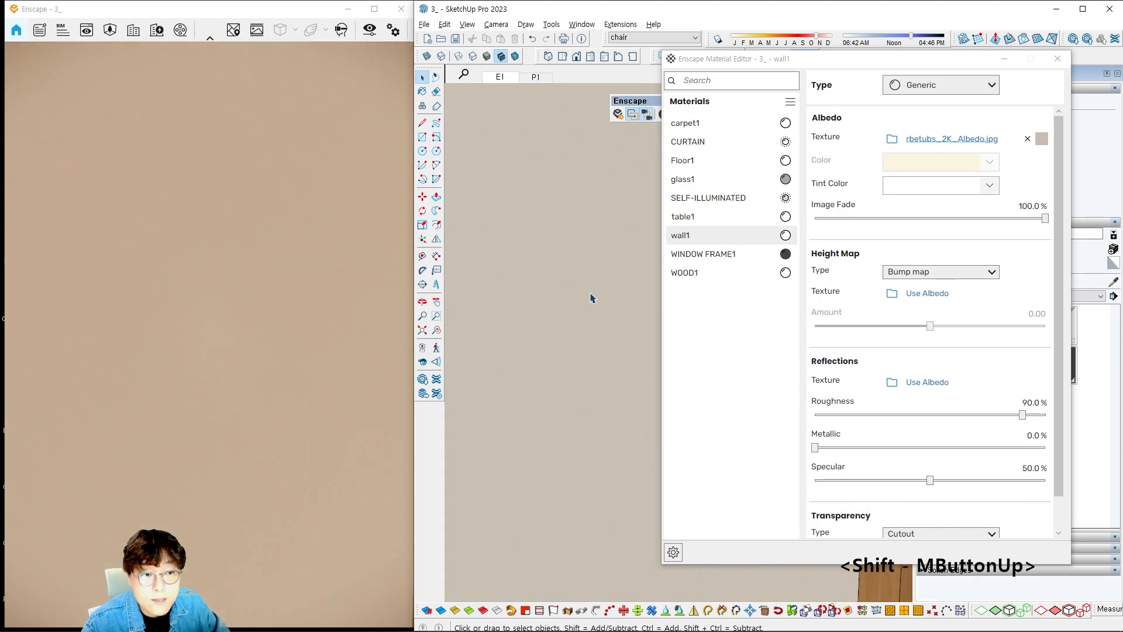
{"action": "scroll", "coordinate": [592, 298], "scroll_direction": "up", "scroll_amount": 1}
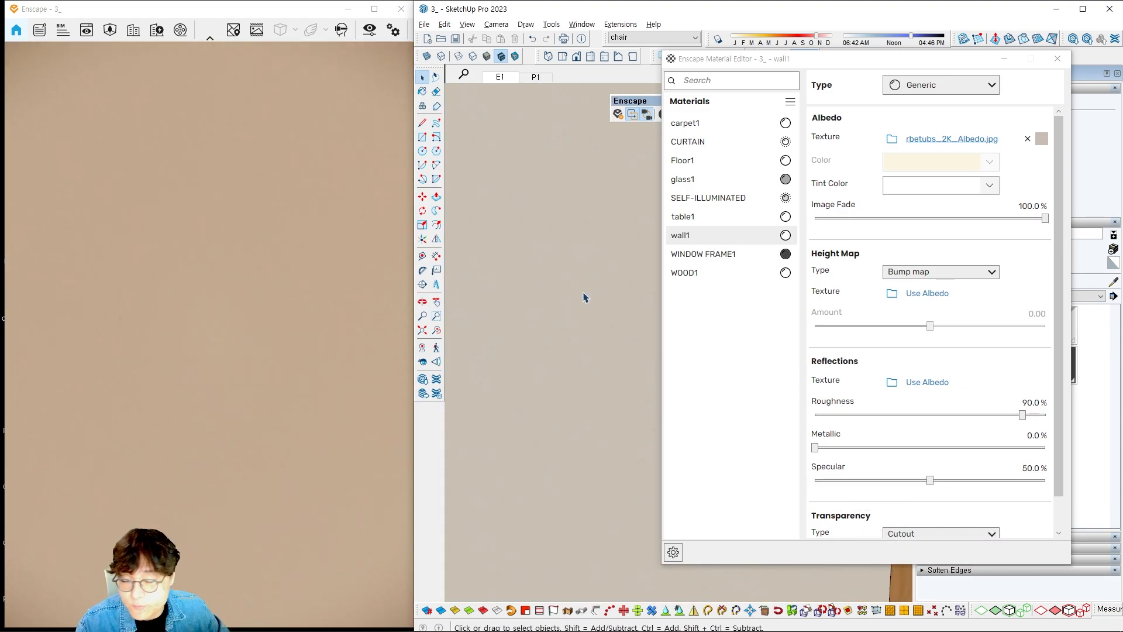
Use the rbetubs_2K_Albedo.jpg albedo texture as the bump map in wall1's height map settings.
{"action": "scroll", "coordinate": [575, 296], "scroll_direction": "down", "scroll_amount": 3}
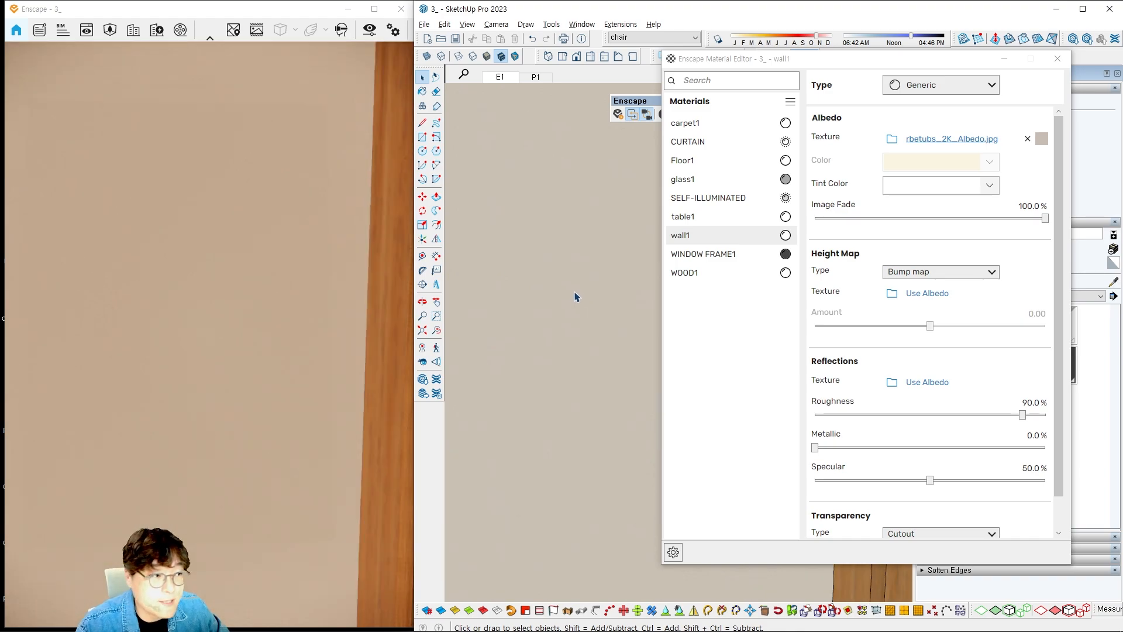
{"action": "scroll", "coordinate": [587, 343], "scroll_direction": "down", "scroll_amount": 3}
{"action": "mouse_move", "coordinate": [589, 344]}
{"action": "middle_mouse_down", "text": "shift"}
{"action": "mouse_move", "coordinate": [524, 356]}
{"action": "mouse_move", "coordinate": [504, 344]}
{"action": "mouse_move", "coordinate": [515, 298]}
{"action": "middle_mouse_up", "text": "shift"}
{"action": "scroll", "coordinate": [519, 351], "scroll_direction": "down", "scroll_amount": 5}
{"action": "scroll", "coordinate": [540, 336], "scroll_direction": "up", "scroll_amount": 1}
{"action": "mouse_move", "coordinate": [540, 337]}
{"action": "middle_mouse_down", "text": "shift"}
{"action": "mouse_move", "coordinate": [530, 314]}
{"action": "mouse_move", "coordinate": [567, 329]}
{"action": "mouse_move", "coordinate": [556, 338]}
{"action": "middle_mouse_up", "text": "shift"}
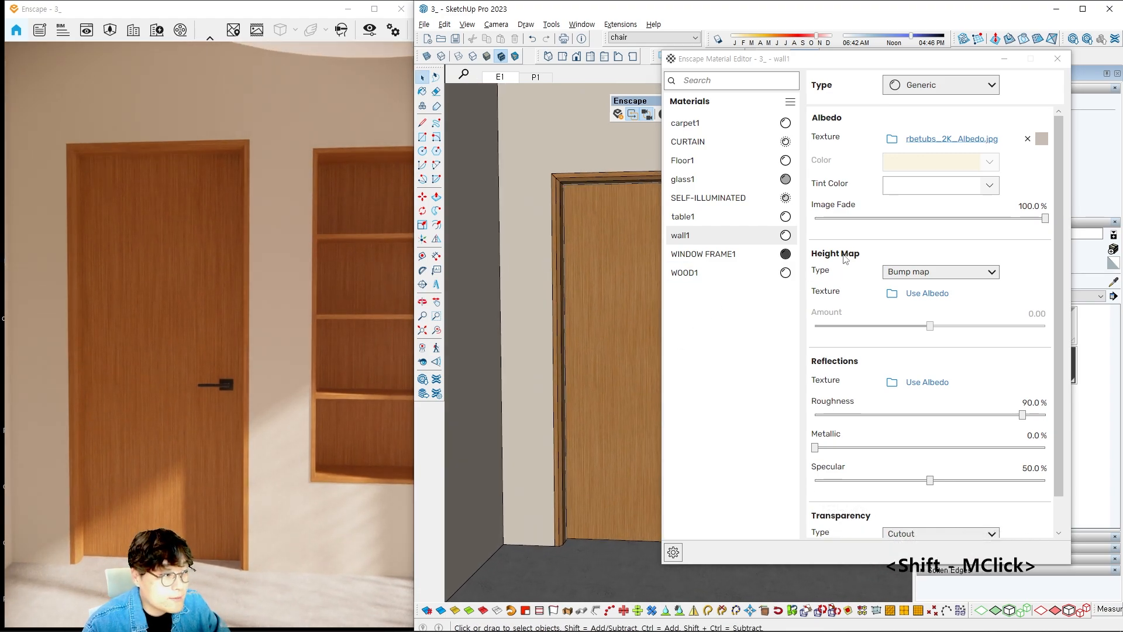
{"action": "mouse_move", "coordinate": [931, 277]}
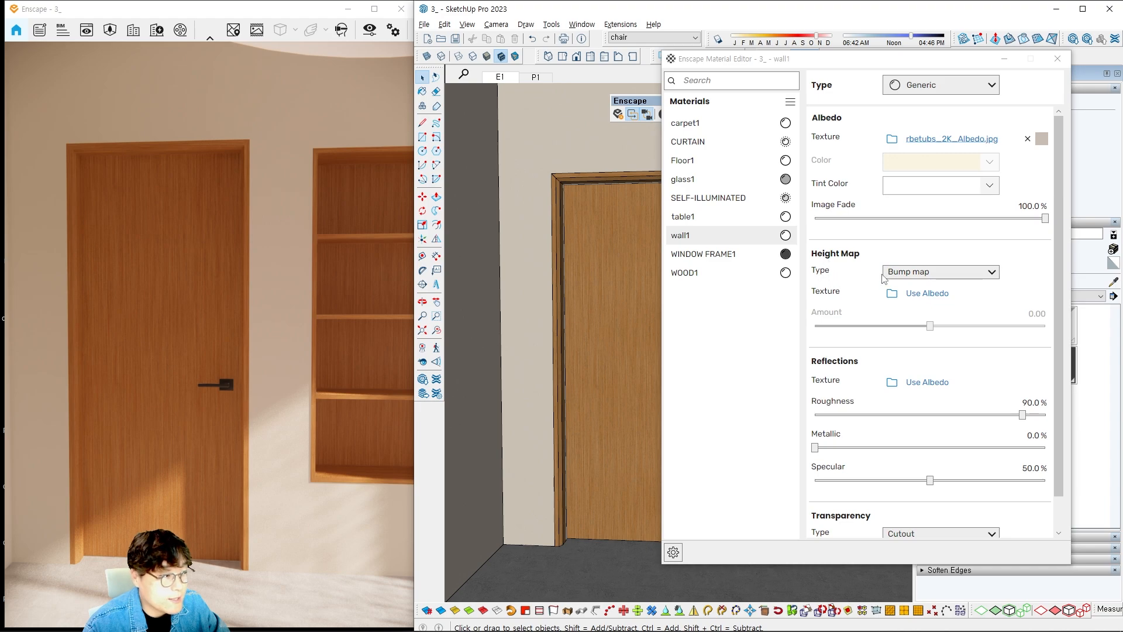
{"action": "left_click", "coordinate": [934, 272]}
{"action": "left_click", "coordinate": [921, 287]}
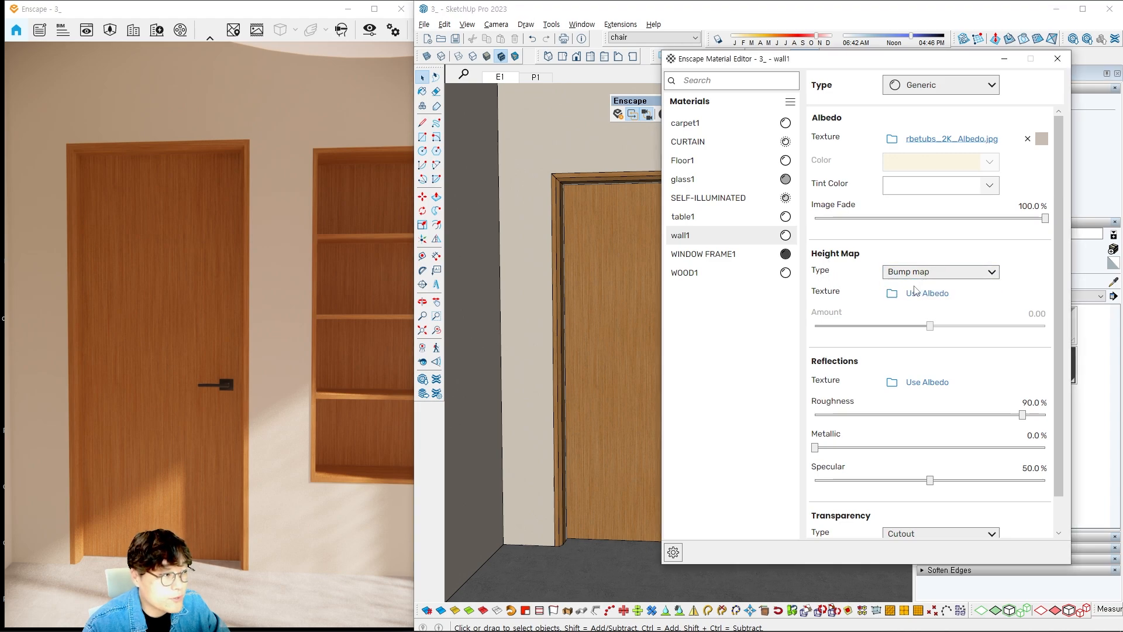
{"action": "left_click", "coordinate": [893, 293]}
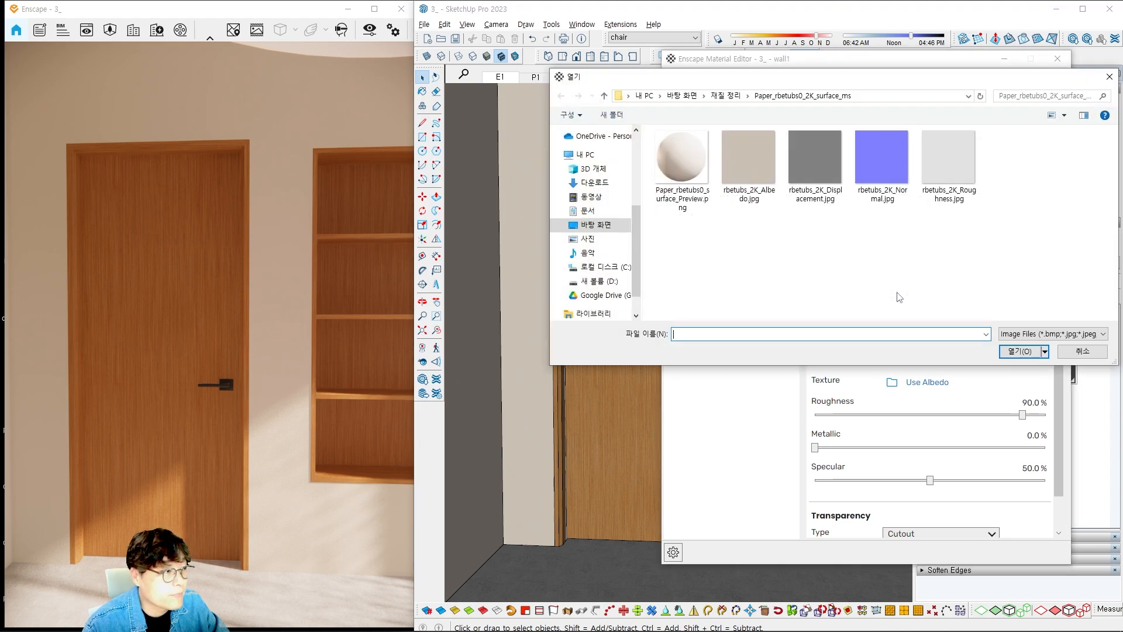
{"action": "left_click", "coordinate": [820, 170]}
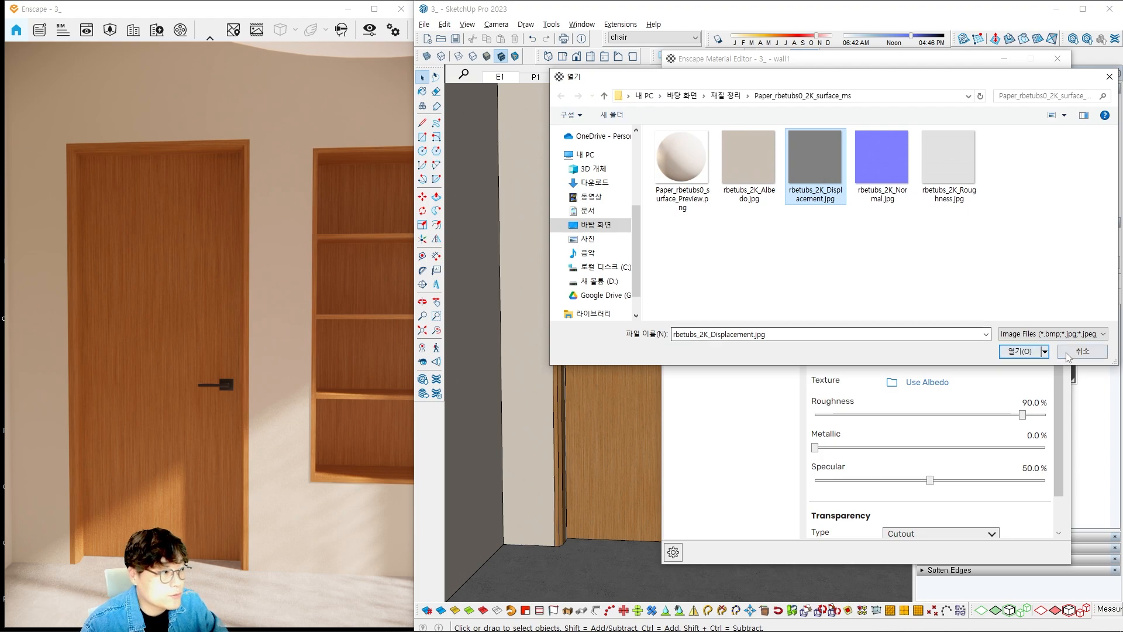
{"action": "left_click", "coordinate": [1018, 352]}
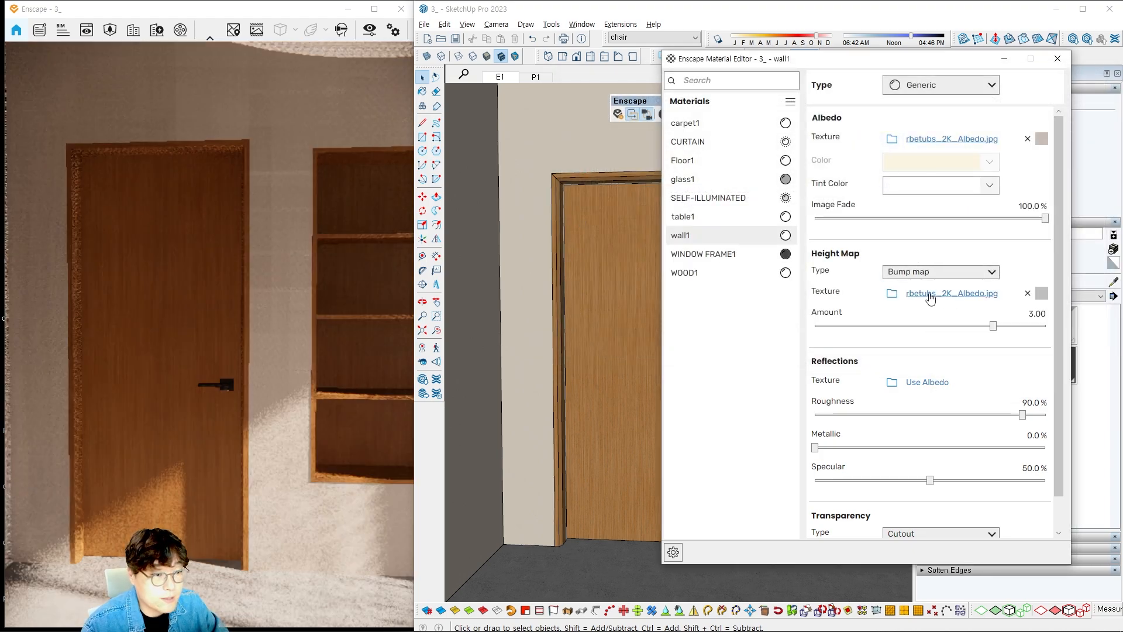
Load rbetubs_2K_Roughness.jpg from the Paper_rbetubs0_2K_surface_ms folder as wall1's reflections texture.
{"action": "scroll", "coordinate": [282, 490], "scroll_direction": "up", "scroll_amount": 3}
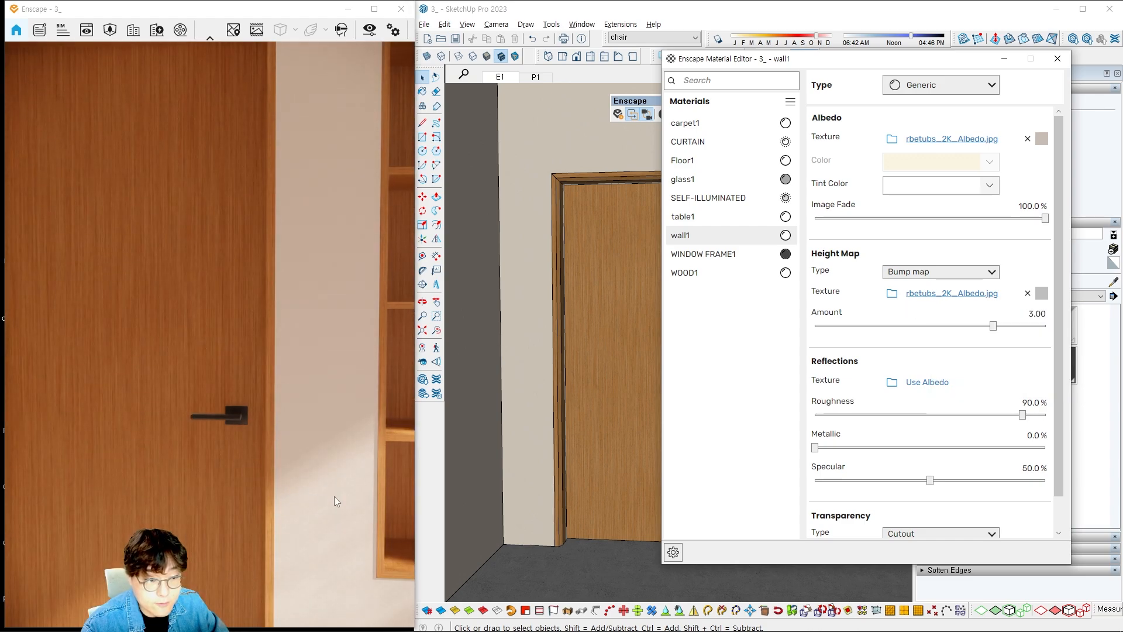
{"action": "scroll", "coordinate": [357, 536], "scroll_direction": "down", "scroll_amount": 3}
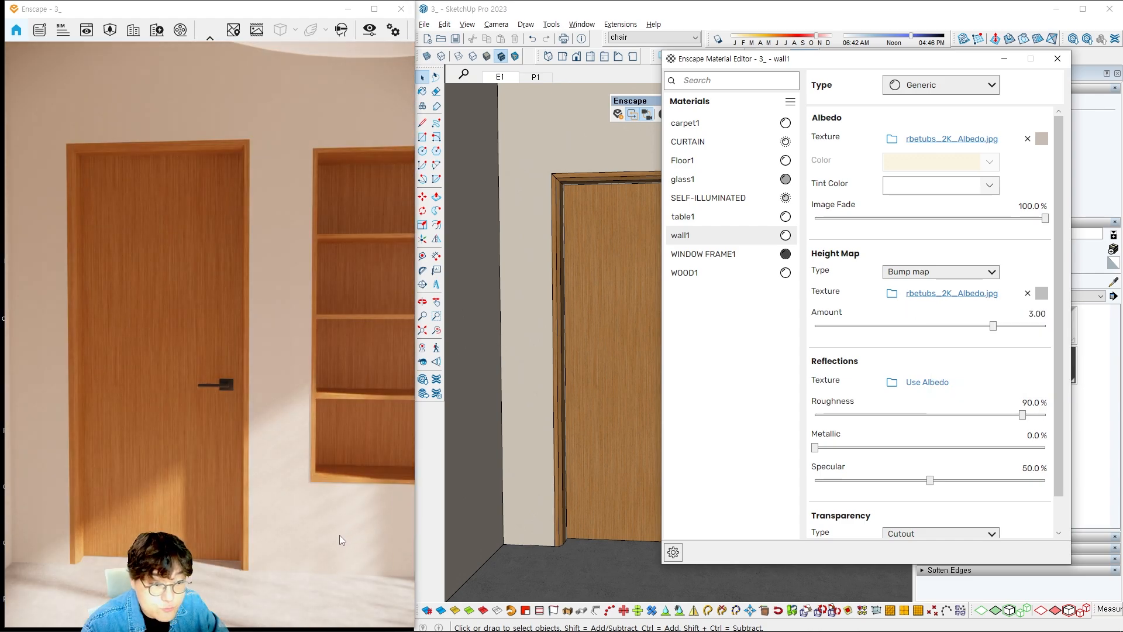
{"action": "scroll", "coordinate": [308, 476], "scroll_direction": "down", "scroll_amount": 4}
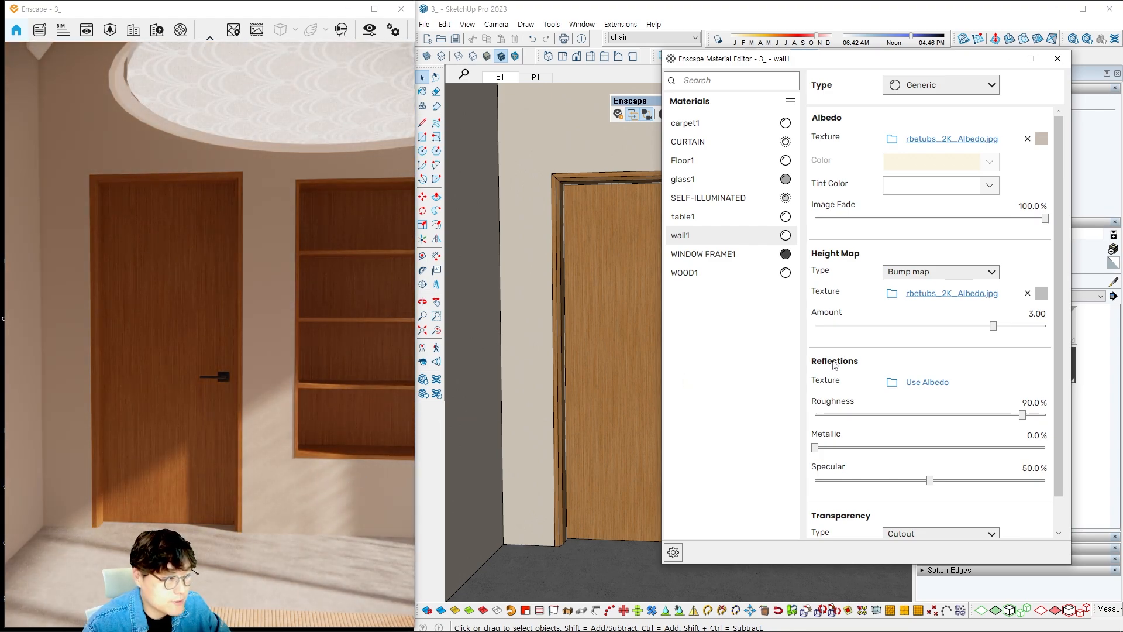
{"action": "left_click", "coordinate": [892, 383]}
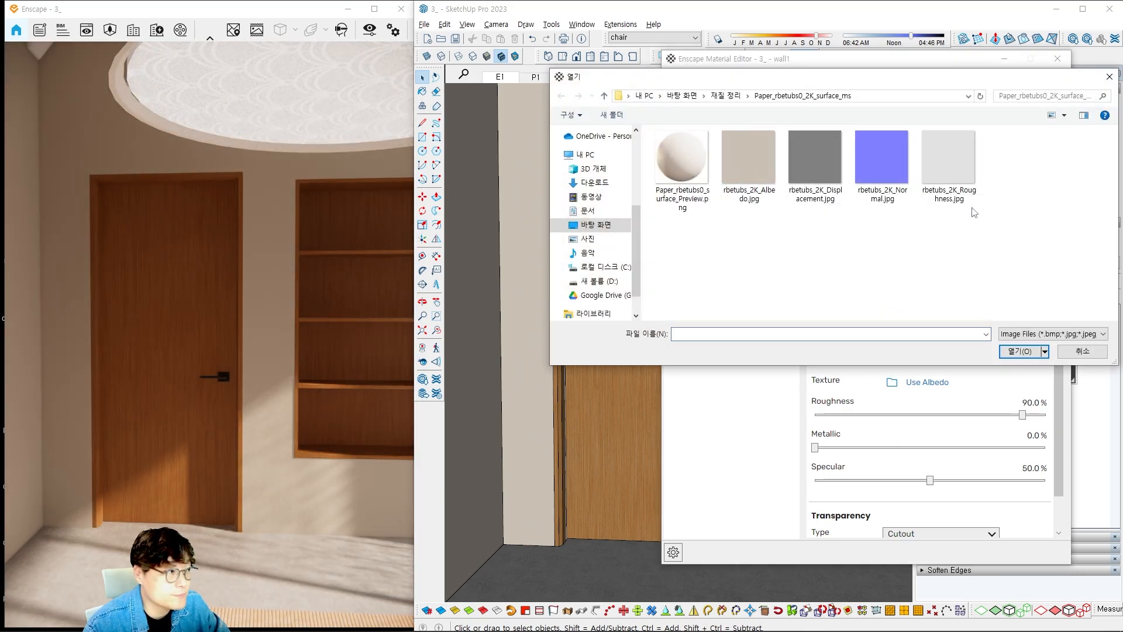
{"action": "left_click", "coordinate": [959, 169]}
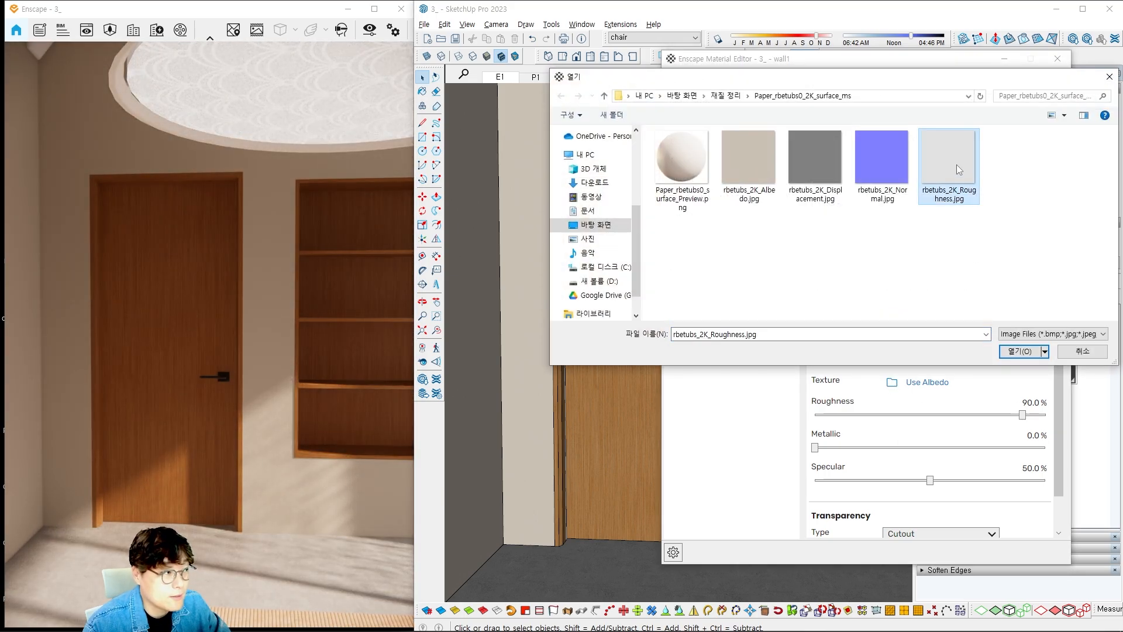
{"action": "left_click", "coordinate": [1018, 352]}
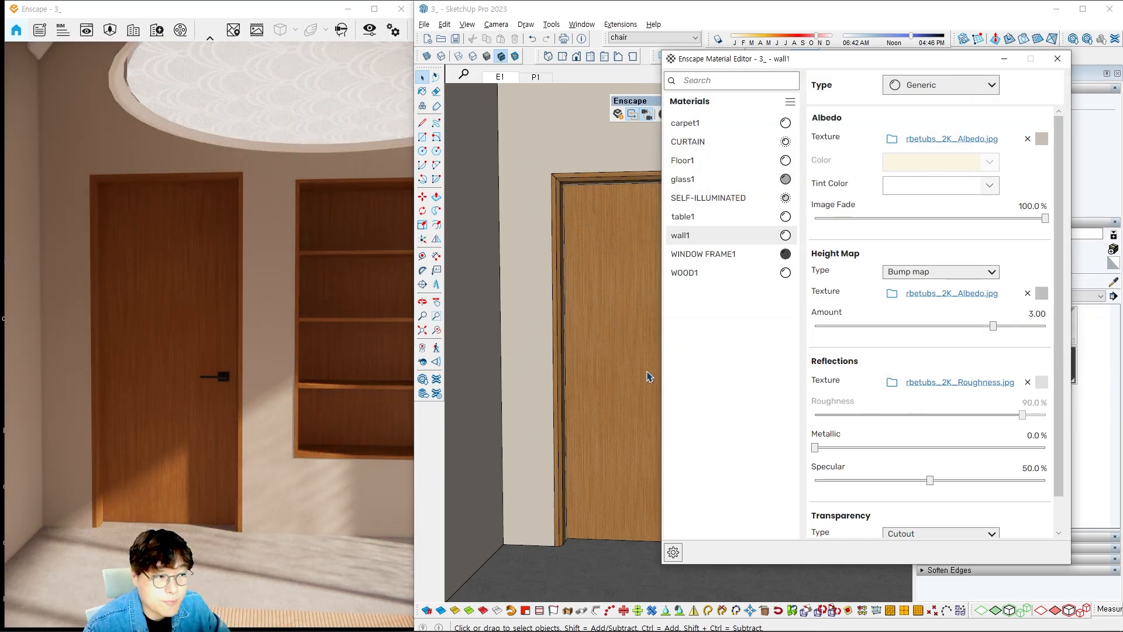
Examine the wall surfaces in the render and inspect the roughness map's preview in wall1's texture settings.
{"action": "mouse_move", "coordinate": [573, 372]}
{"action": "middle_mouse_down", "text": "shift"}
{"action": "mouse_move", "coordinate": [543, 377]}
{"action": "mouse_move", "coordinate": [527, 305]}
{"action": "mouse_move", "coordinate": [609, 346]}
{"action": "mouse_move", "coordinate": [519, 318]}
{"action": "mouse_move", "coordinate": [595, 327]}
{"action": "middle_mouse_up", "text": "shift"}
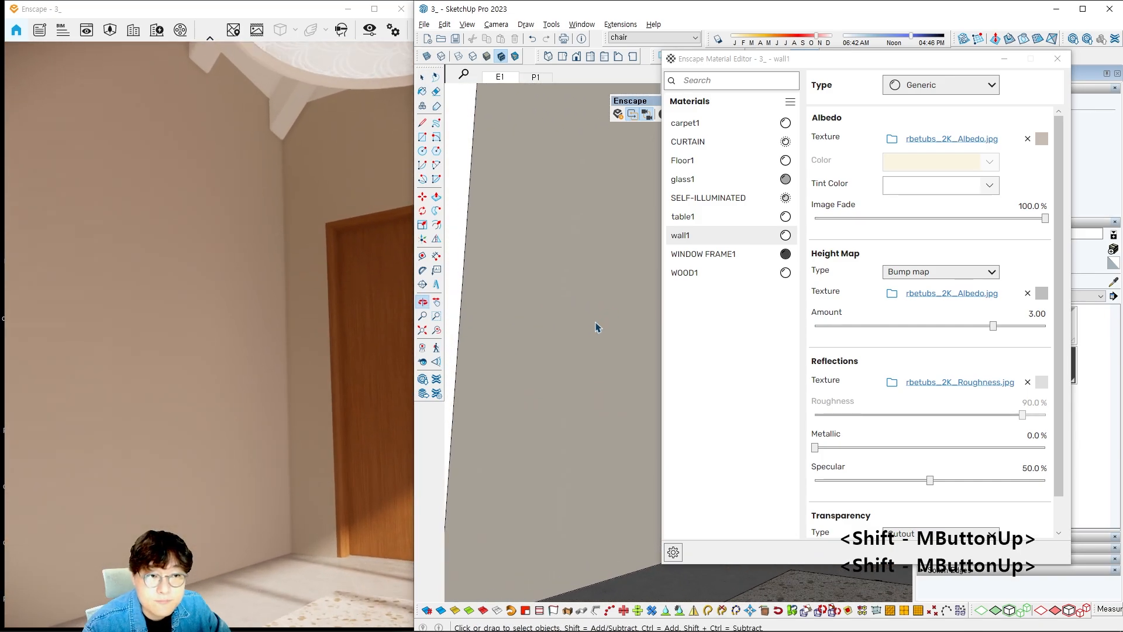
{"action": "mouse_move", "coordinate": [529, 356]}
{"action": "middle_mouse_down", "text": "shift"}
{"action": "mouse_move", "coordinate": [619, 331]}
{"action": "mouse_move", "coordinate": [539, 339]}
{"action": "mouse_move", "coordinate": [604, 373]}
{"action": "middle_mouse_up", "text": "shift"}
{"action": "scroll", "coordinate": [604, 373], "scroll_direction": "down", "scroll_amount": 1}
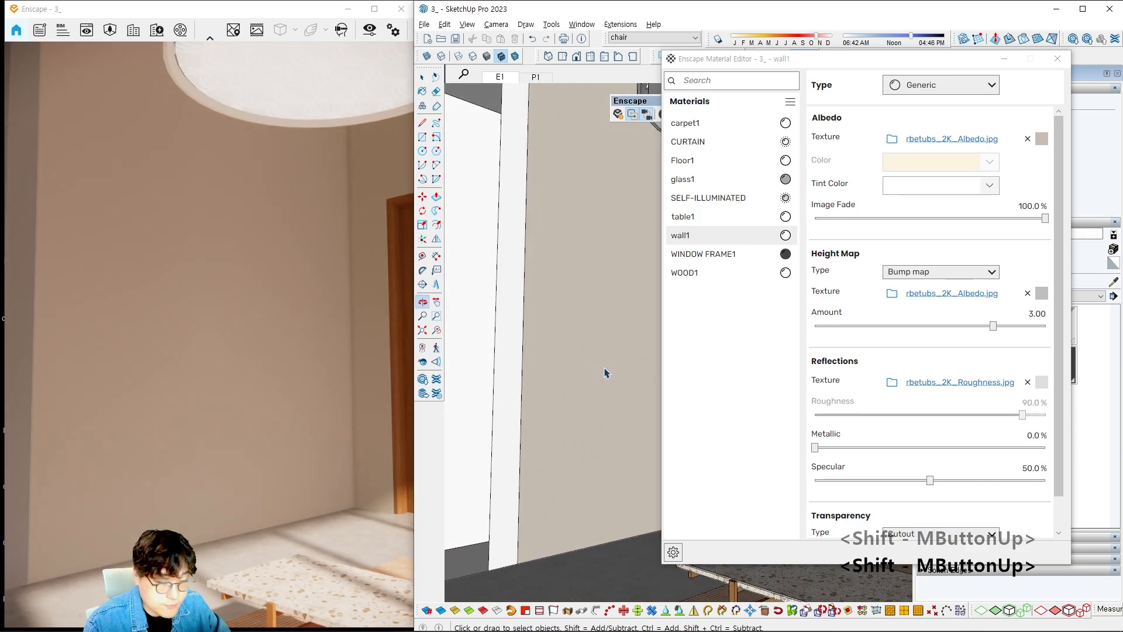
{"action": "left_click", "coordinate": [328, 352]}
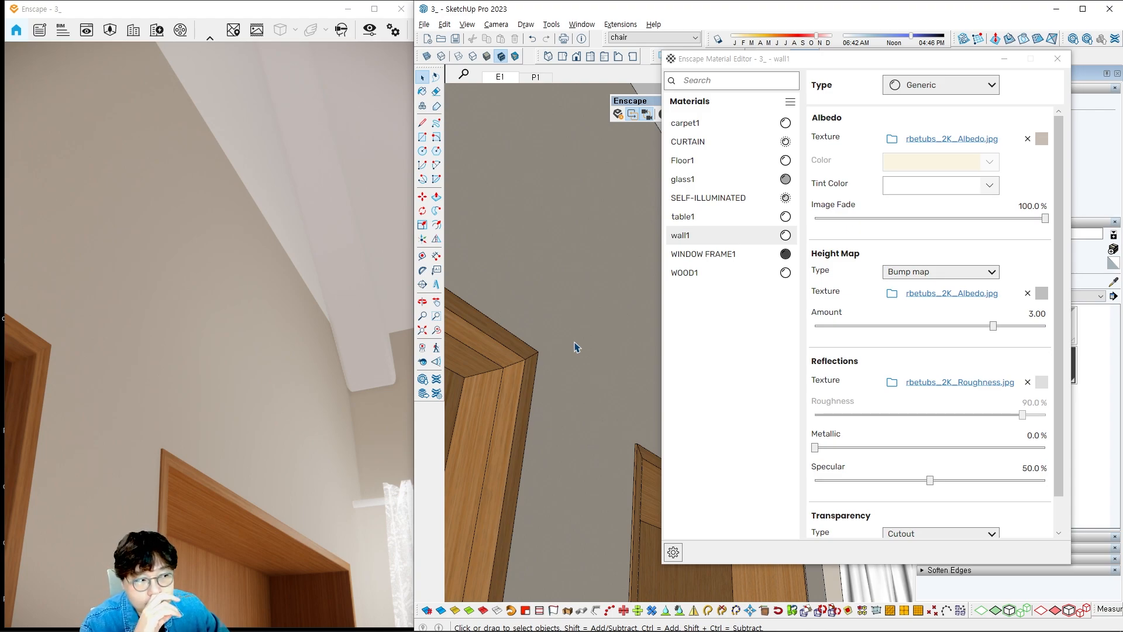
{"action": "mouse_move", "coordinate": [795, 349]}
{"action": "left_mouse_down", "text": "ctrl"}
{"action": "mouse_move", "coordinate": [960, 399]}
{"action": "mouse_move", "coordinate": [1062, 408]}
{"action": "left_mouse_up", "text": "ctrl"}
{"action": "key", "text": "Escape"}
{"action": "left_click", "coordinate": [971, 385]}
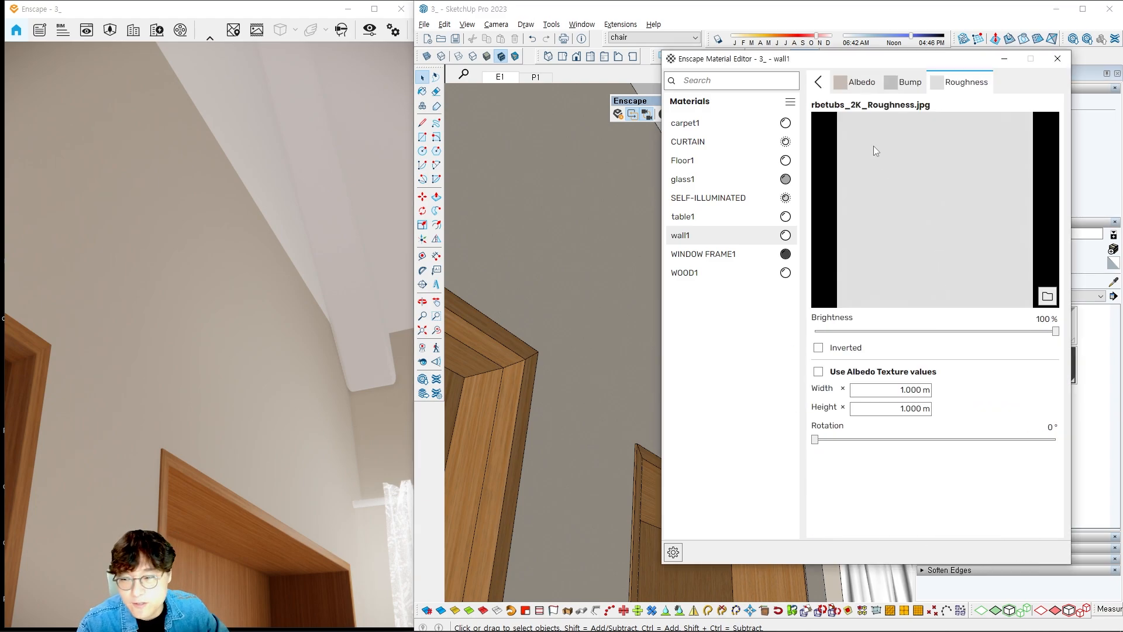
{"action": "mouse_move", "coordinate": [840, 130]}
{"action": "left_mouse_down"}
{"action": "mouse_move", "coordinate": [886, 138]}
{"action": "mouse_move", "coordinate": [915, 167]}
{"action": "mouse_move", "coordinate": [888, 239]}
{"action": "mouse_move", "coordinate": [892, 283]}
{"action": "left_mouse_up"}
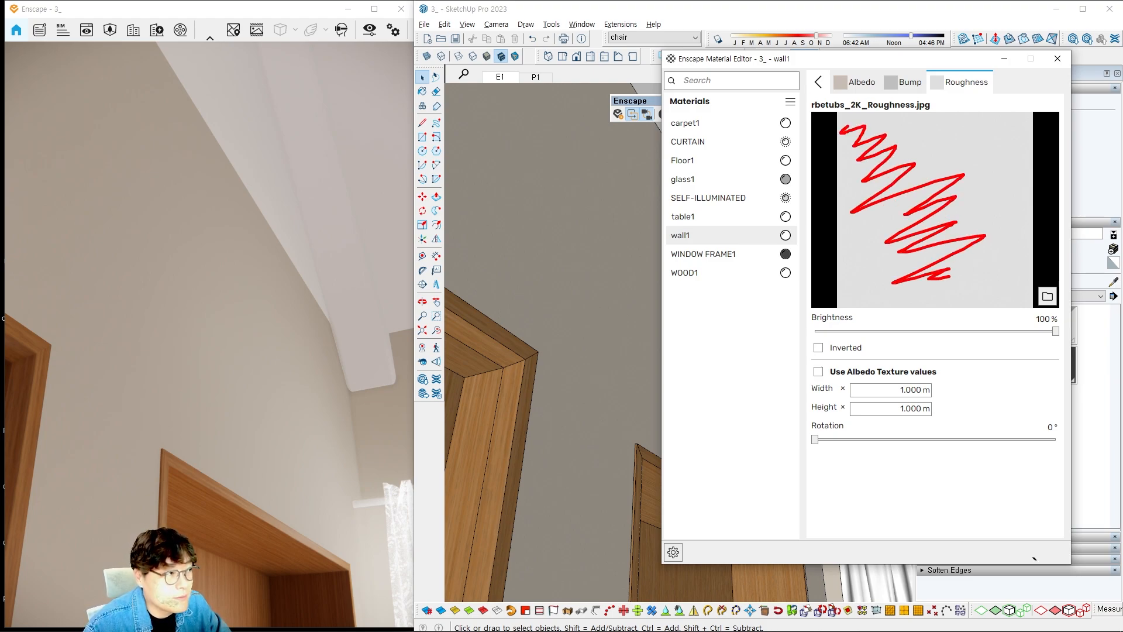
{"action": "key", "text": "Escape"}
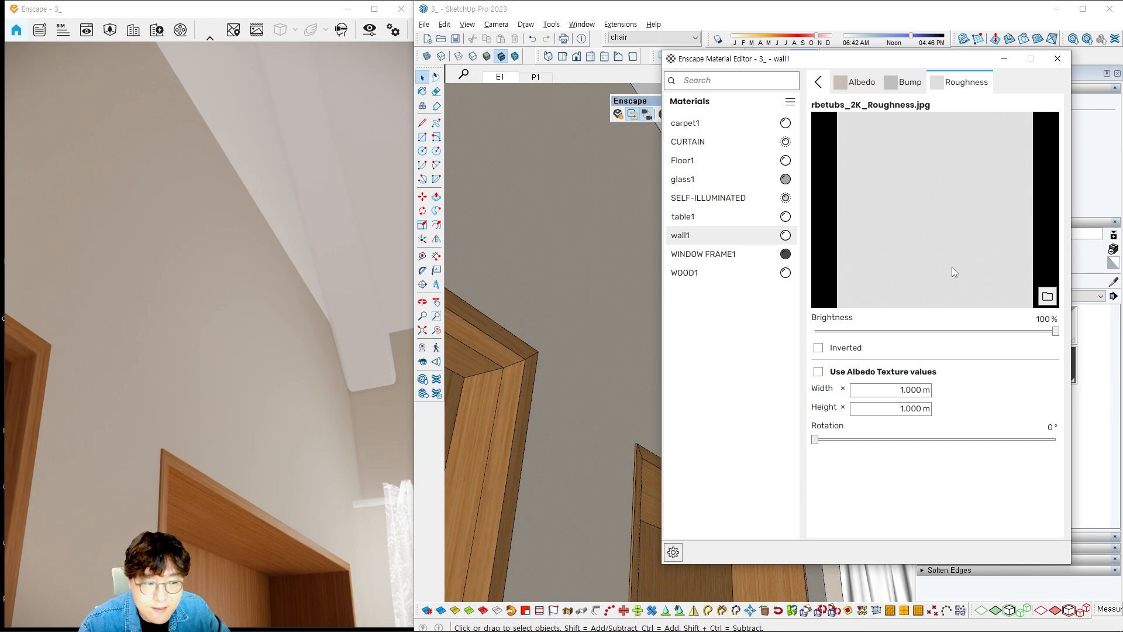
{"action": "left_click", "coordinate": [819, 82]}
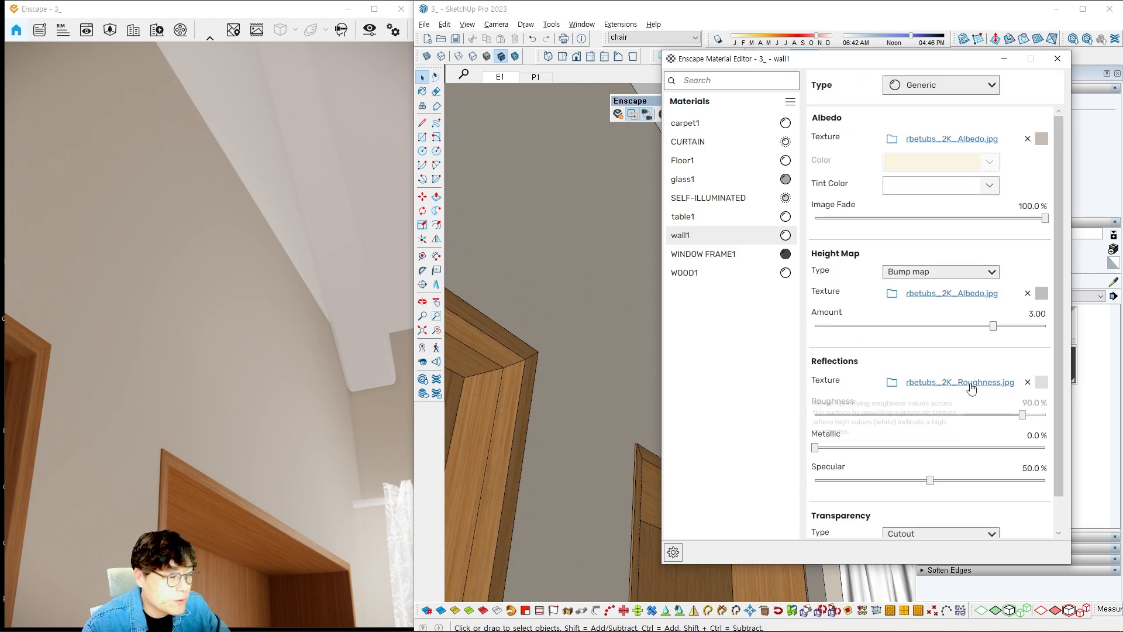
Remove the roughness texture from wall1's reflections.
{"action": "left_click", "coordinate": [1029, 383]}
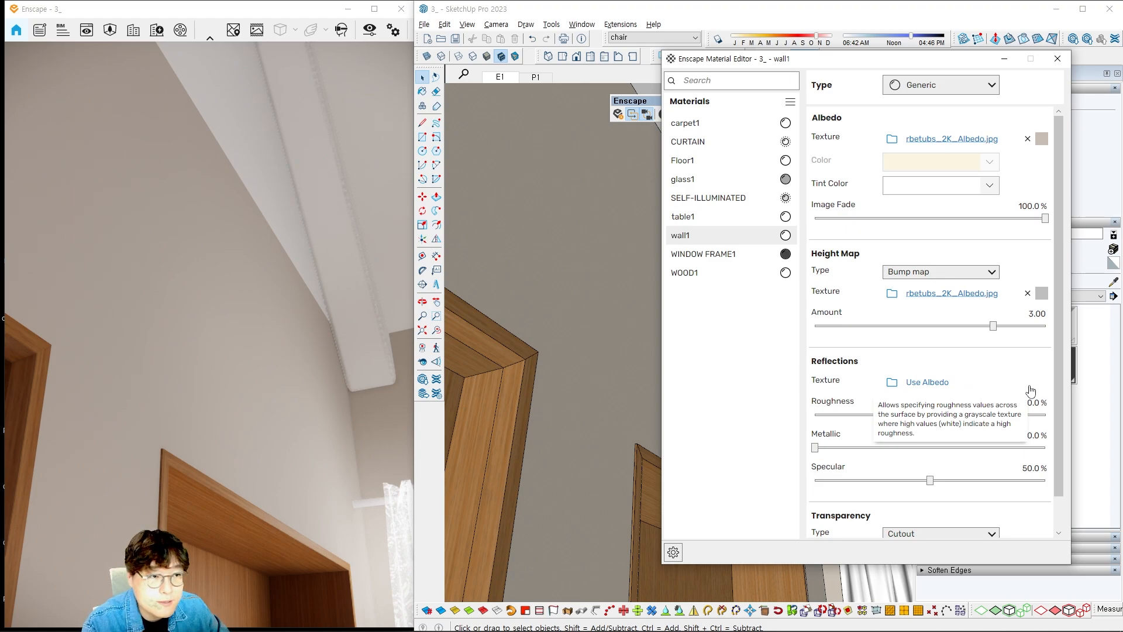
{"action": "left_click_drag", "start_coordinate": [248, 289], "coordinate": [218, 292]}
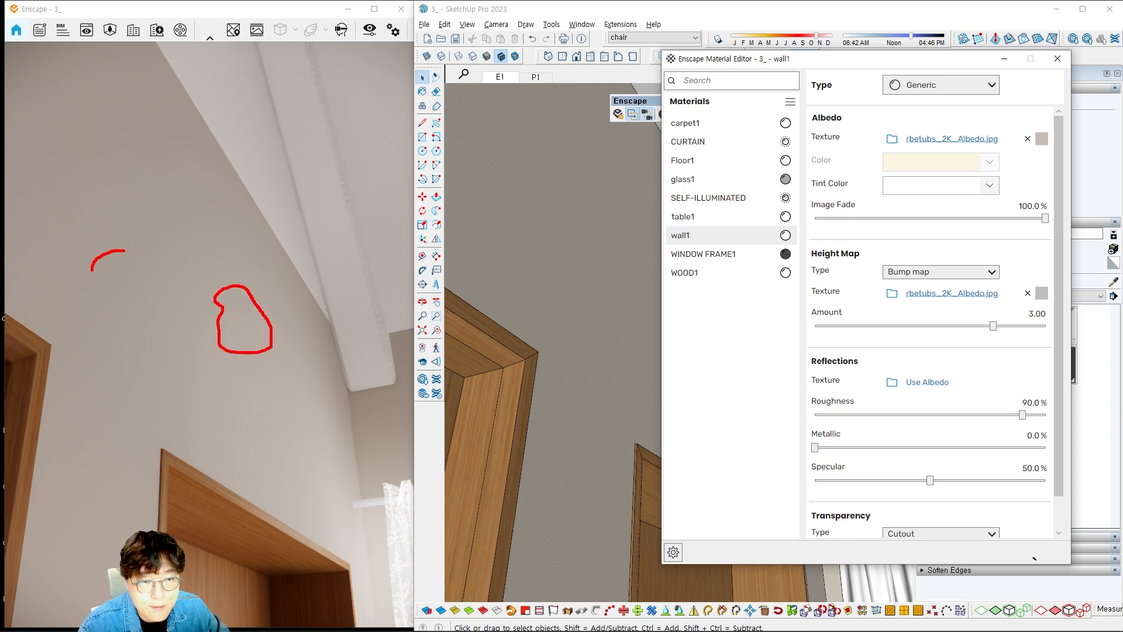
{"action": "left_click_drag", "start_coordinate": [128, 174], "coordinate": [172, 179]}
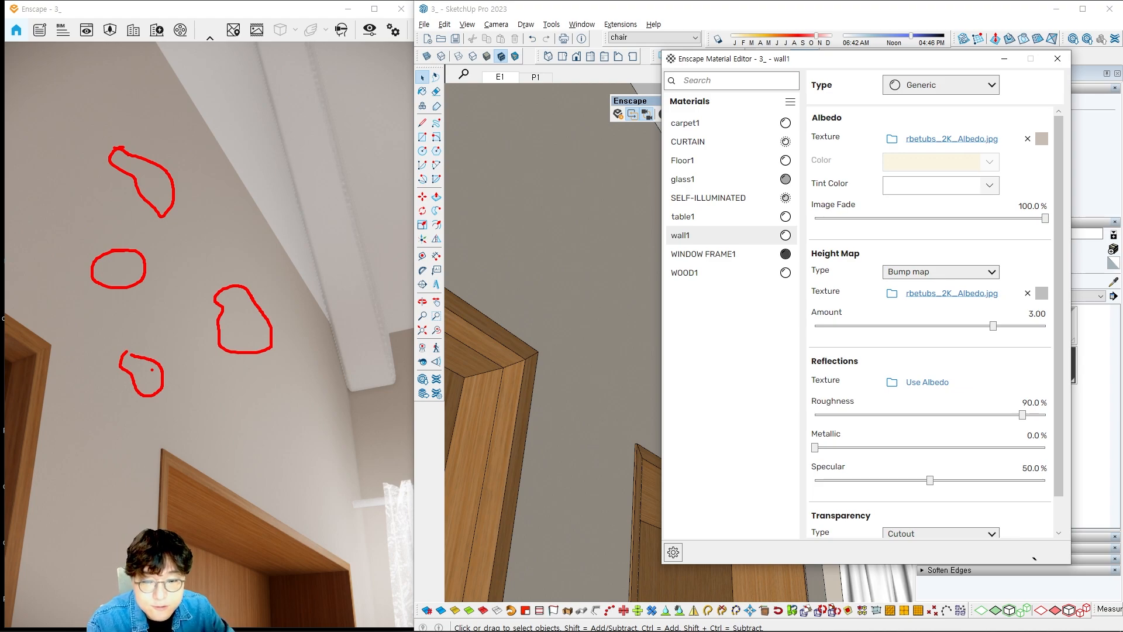
{"action": "key", "text": "Escape"}
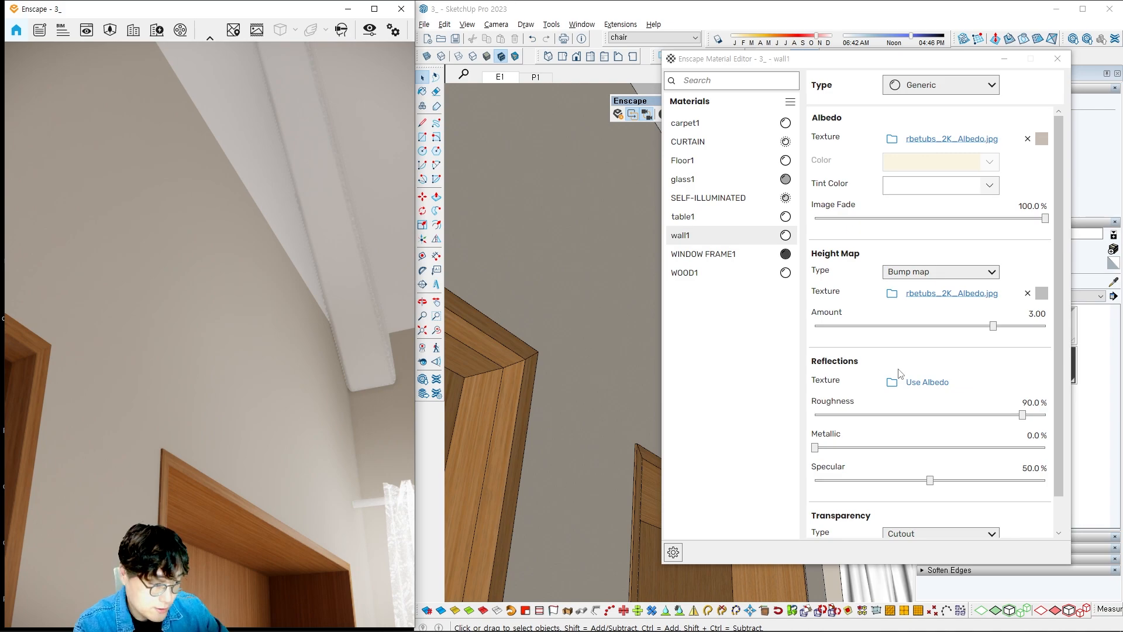
Load Terrazzo006_2K-JPG_Displacement.jpg from the Terrazzo006_2K-JPG folder as wall1's reflections texture.
{"action": "left_click", "coordinate": [892, 383]}
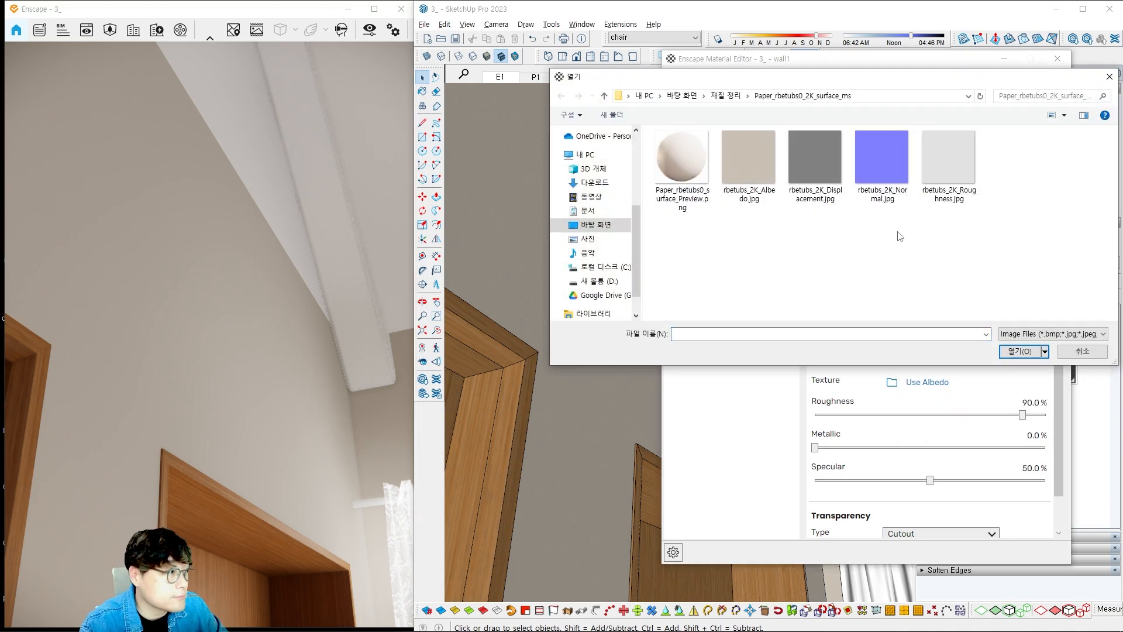
{"action": "left_click", "coordinate": [731, 97]}
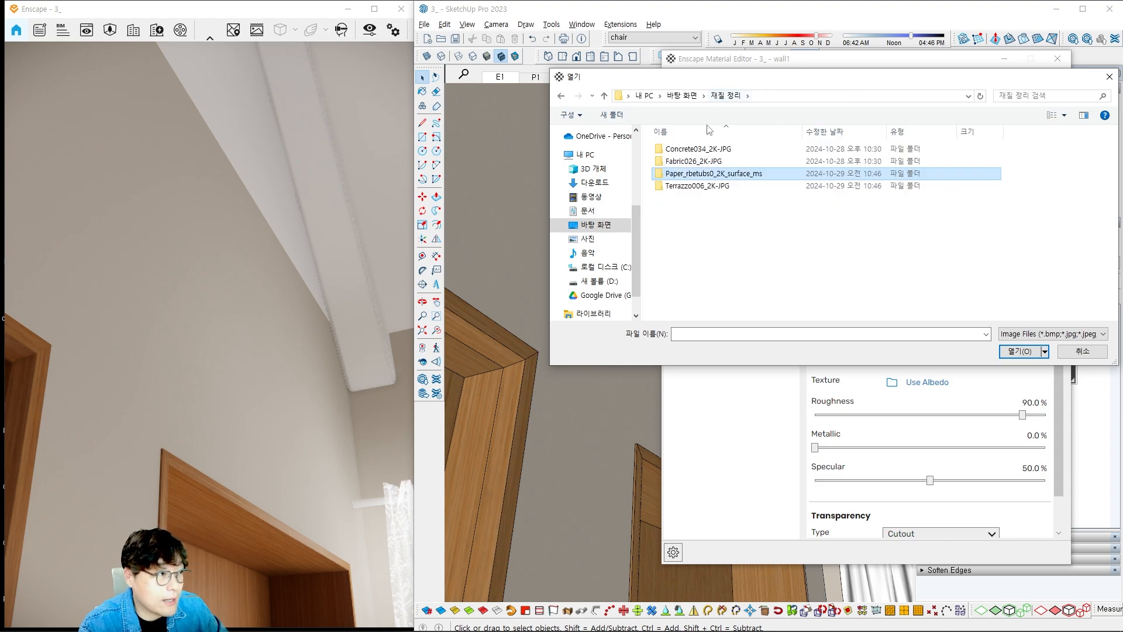
{"action": "left_click", "coordinate": [695, 190]}
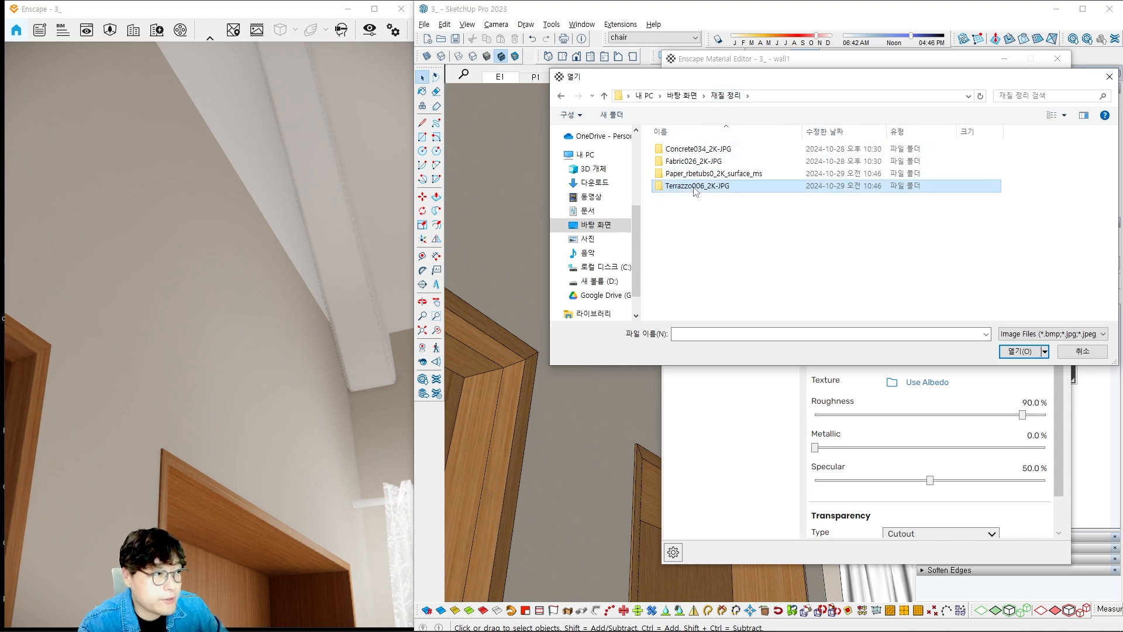
{"action": "double_click", "coordinate": [695, 186]}
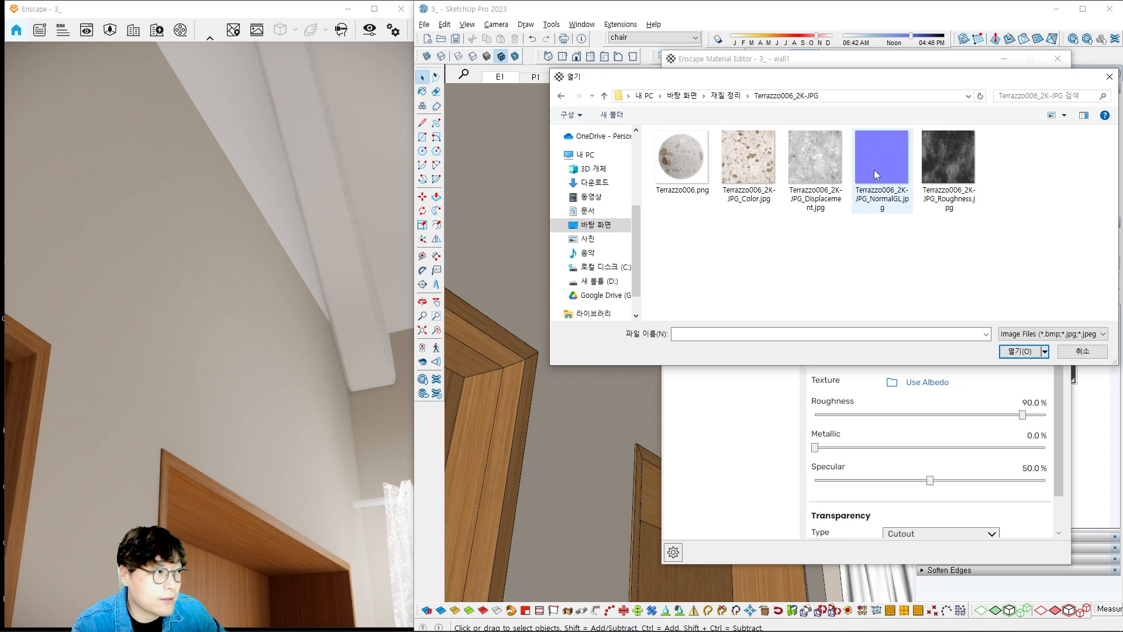
{"action": "left_click", "coordinate": [829, 158]}
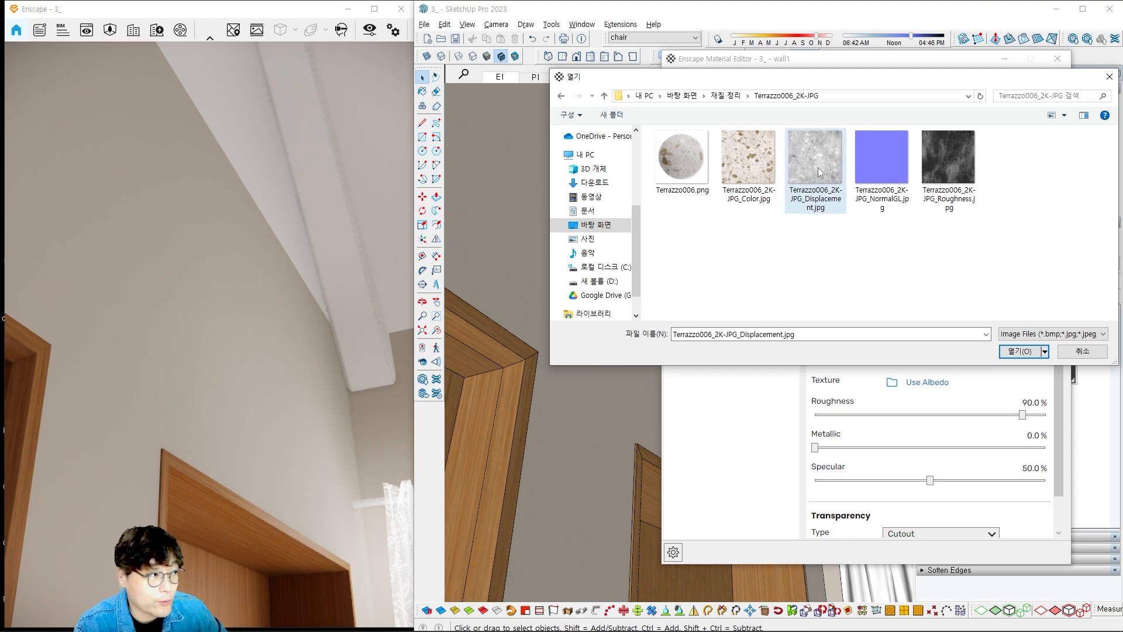
{"action": "left_click", "coordinate": [1018, 352]}
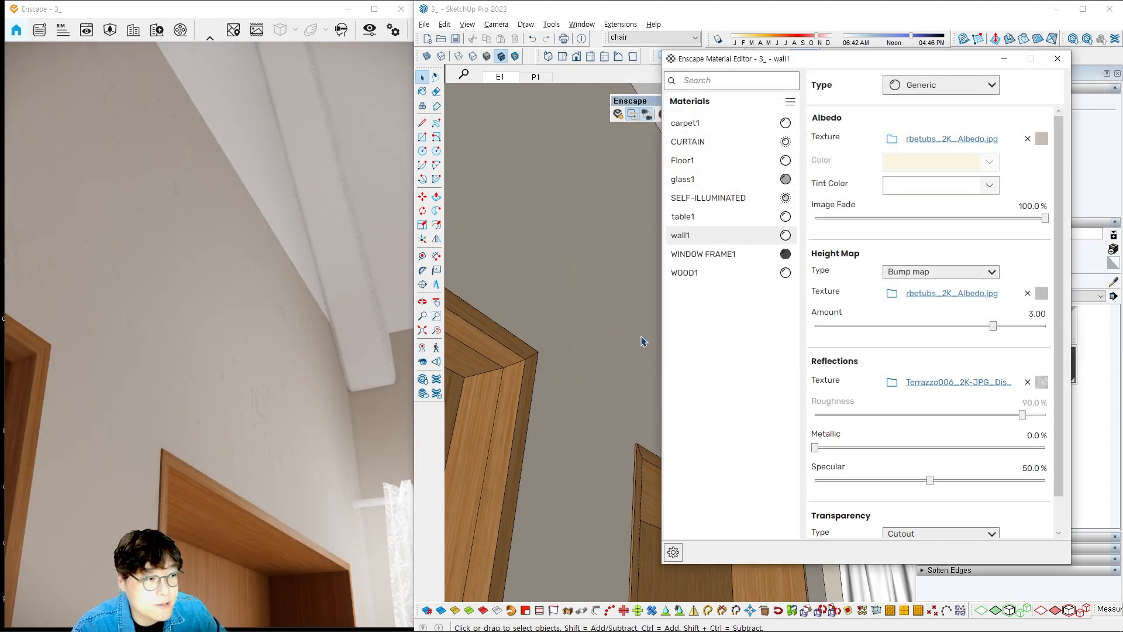
Examine how the terrazzo map varies the reflections on the wall above and beside the wooden door and bookshelf.
{"action": "scroll", "coordinate": [589, 295], "scroll_direction": "up", "scroll_amount": 2}
{"action": "scroll", "coordinate": [606, 347], "scroll_direction": "down", "scroll_amount": 1}
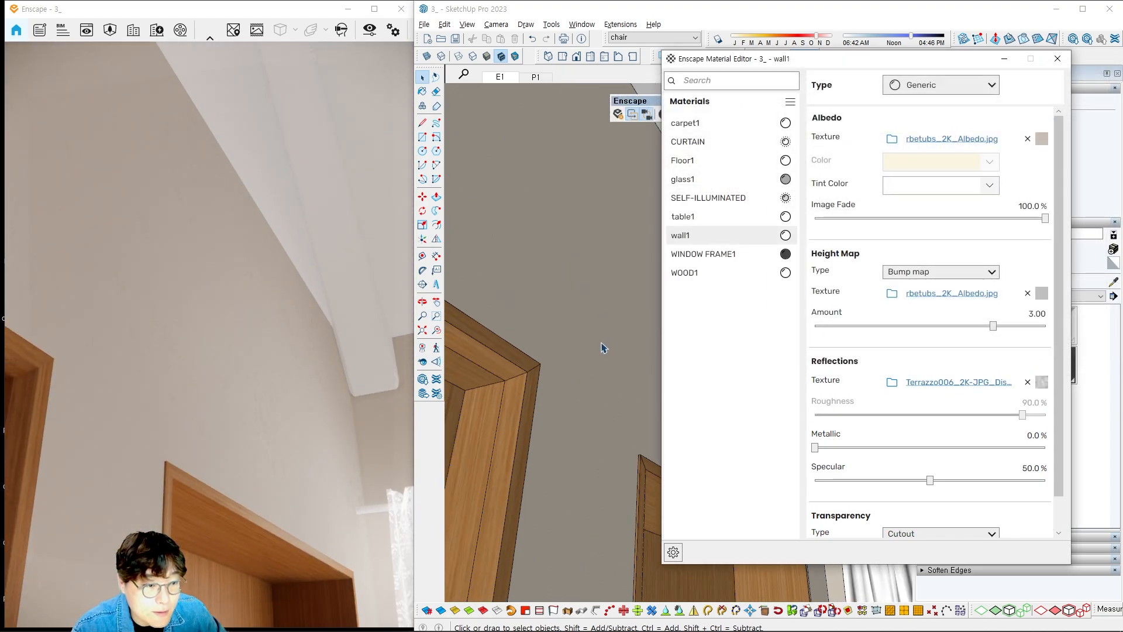
{"action": "scroll", "coordinate": [257, 423], "scroll_direction": "up", "scroll_amount": 3}
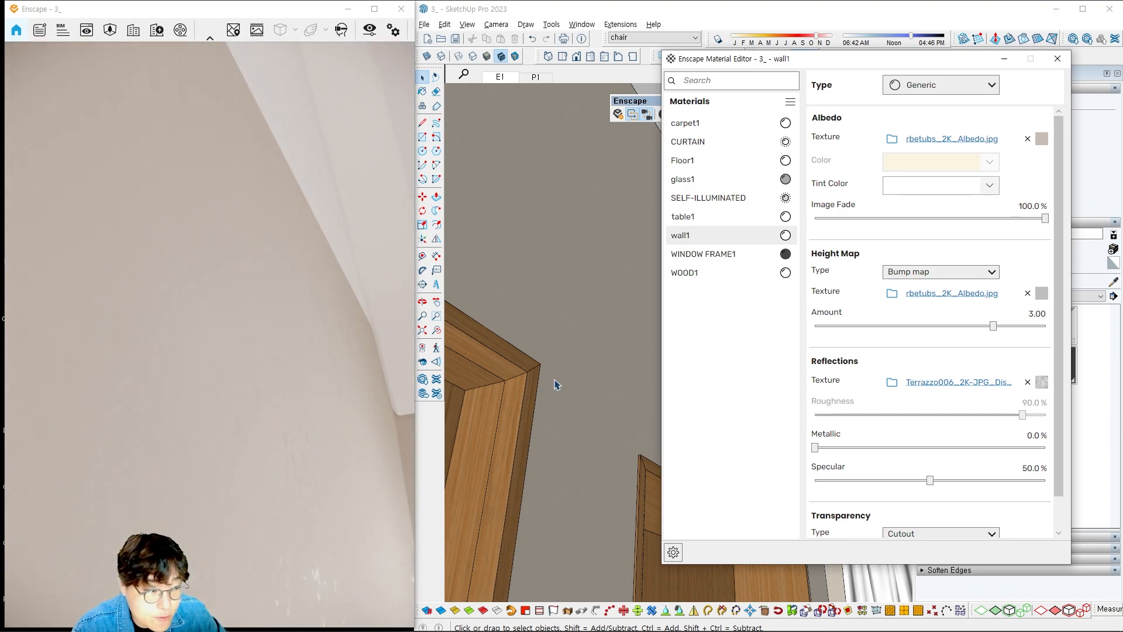
{"action": "mouse_move", "coordinate": [593, 370]}
{"action": "middle_mouse_down", "text": "shift"}
{"action": "mouse_move", "coordinate": [577, 360]}
{"action": "mouse_move", "coordinate": [540, 386]}
{"action": "mouse_move", "coordinate": [594, 318]}
{"action": "mouse_move", "coordinate": [630, 324]}
{"action": "mouse_move", "coordinate": [643, 351]}
{"action": "middle_mouse_up", "text": "shift"}
{"action": "mouse_move", "coordinate": [580, 388]}
{"action": "middle_mouse_down", "text": "shift"}
{"action": "mouse_move", "coordinate": [612, 303]}
{"action": "mouse_move", "coordinate": [579, 339]}
{"action": "mouse_move", "coordinate": [587, 327]}
{"action": "middle_mouse_up", "text": "shift"}
{"action": "mouse_move", "coordinate": [592, 421]}
{"action": "middle_mouse_down"}
{"action": "mouse_move", "coordinate": [577, 391]}
{"action": "mouse_move", "coordinate": [574, 411]}
{"action": "middle_mouse_up"}
{"action": "middle_click_drag", "start_coordinate": [586, 356], "coordinate": [586, 375], "text": "shift"}
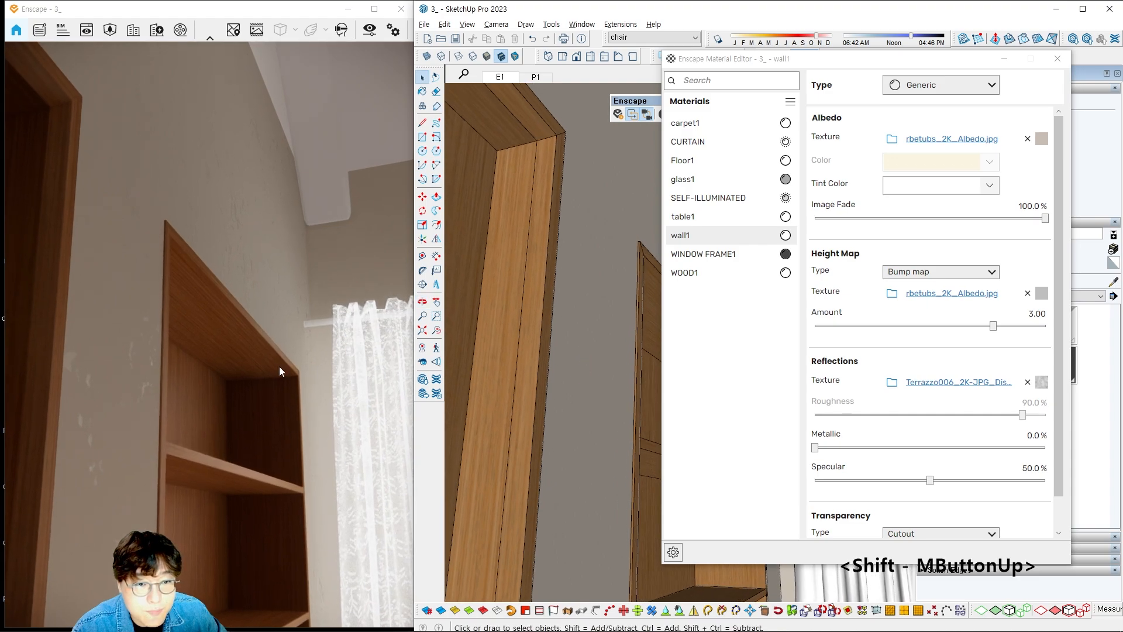
{"action": "mouse_move", "coordinate": [573, 294]}
{"action": "middle_mouse_down", "text": "shift"}
{"action": "mouse_move", "coordinate": [578, 351]}
{"action": "mouse_move", "coordinate": [591, 318]}
{"action": "mouse_move", "coordinate": [574, 404]}
{"action": "middle_mouse_up", "text": "shift"}
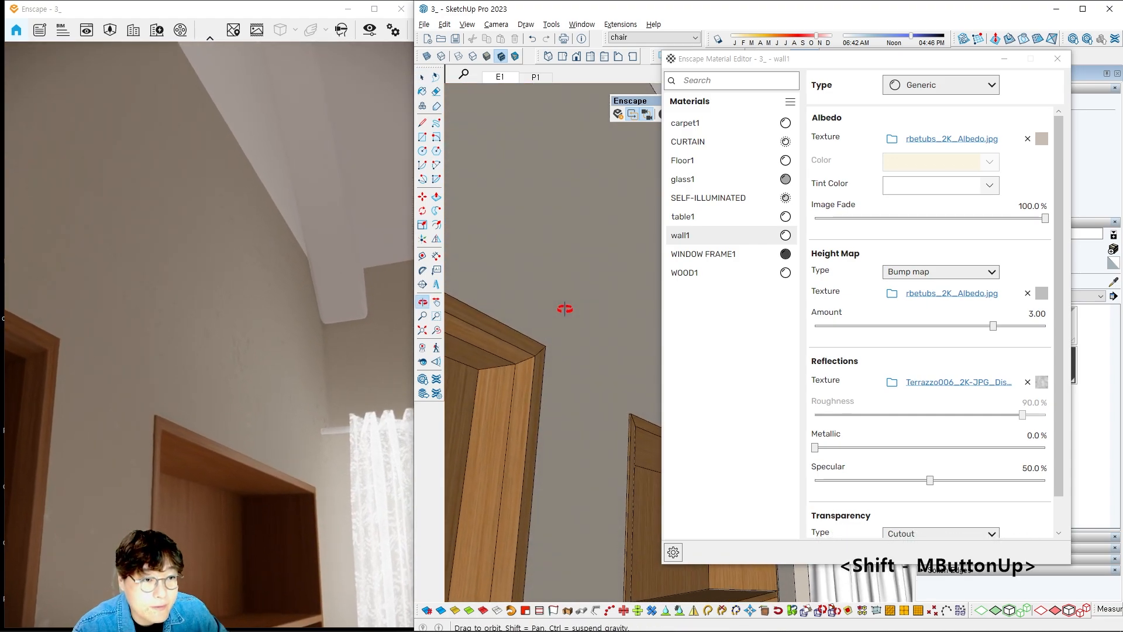
{"action": "key", "text": "space"}
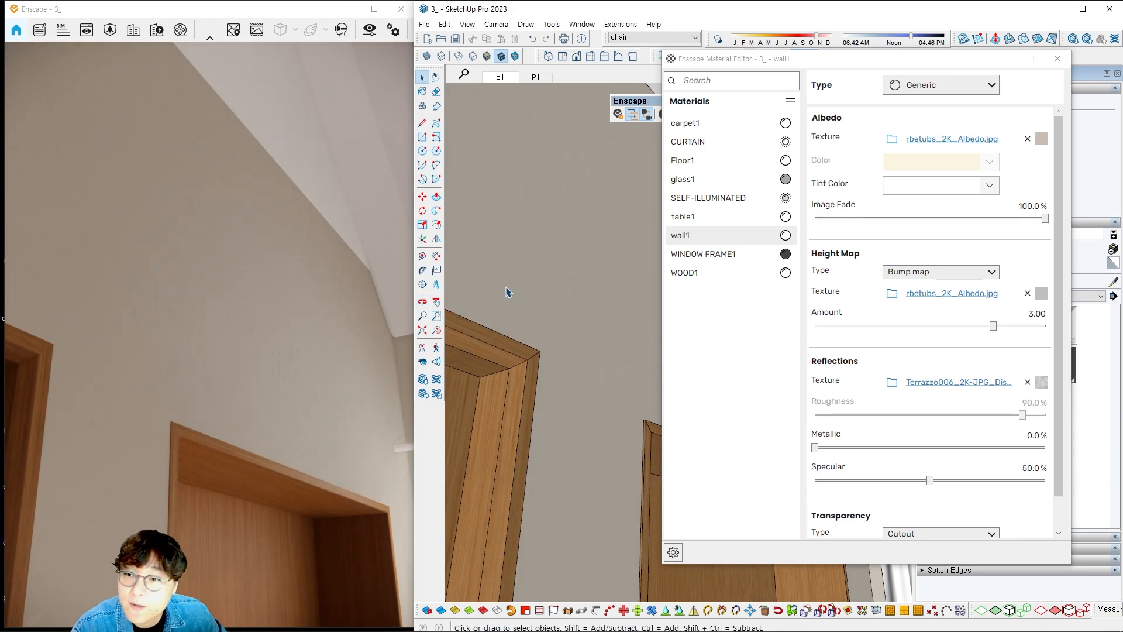
Remove the terrazzo texture from wall1's reflections.
{"action": "mouse_move", "coordinate": [556, 322]}
{"action": "middle_mouse_down", "text": "shift"}
{"action": "mouse_move", "coordinate": [542, 301]}
{"action": "mouse_move", "coordinate": [577, 322]}
{"action": "mouse_move", "coordinate": [556, 335]}
{"action": "mouse_move", "coordinate": [622, 390]}
{"action": "mouse_move", "coordinate": [602, 343]}
{"action": "mouse_move", "coordinate": [583, 334]}
{"action": "mouse_move", "coordinate": [529, 380]}
{"action": "mouse_move", "coordinate": [576, 321]}
{"action": "middle_mouse_up", "text": "shift"}
{"action": "scroll", "coordinate": [602, 316], "scroll_direction": "down", "scroll_amount": 1, "text": "shift"}
{"action": "mouse_move", "coordinate": [576, 321]}
{"action": "middle_mouse_down"}
{"action": "mouse_move", "coordinate": [627, 295]}
{"action": "mouse_move", "coordinate": [588, 322]}
{"action": "middle_mouse_up"}
{"action": "middle_click", "coordinate": [589, 326], "text": "shift"}
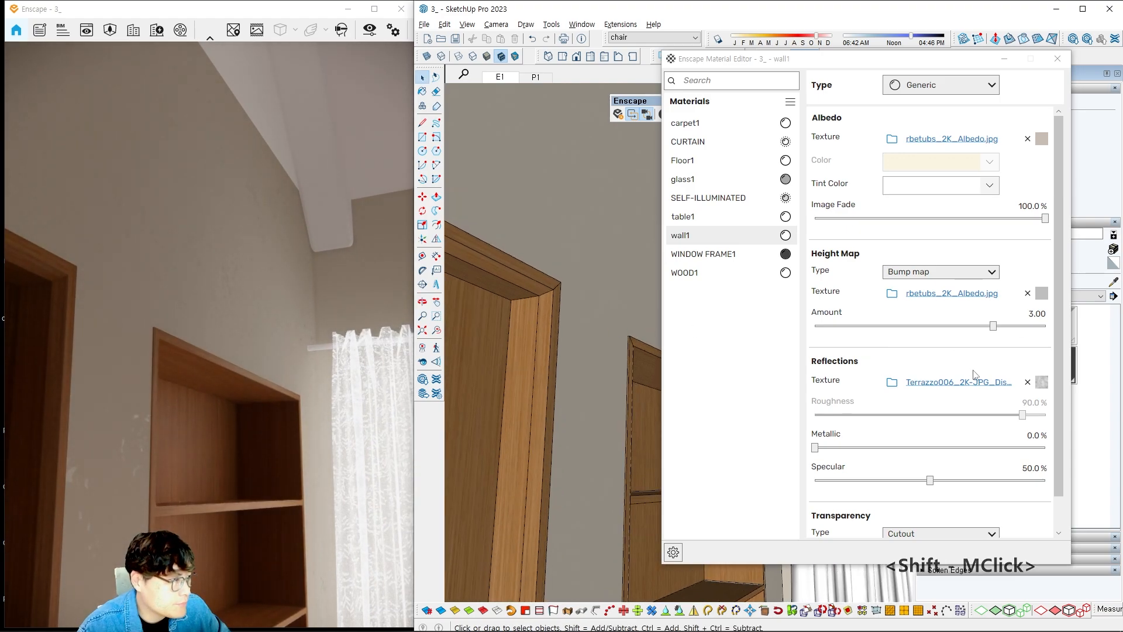
{"action": "left_click", "coordinate": [1027, 382]}
Load Concrete034_2K-JPG_Displacement.jpg from the Concrete034_2K-JPG folder as wall1's reflections texture.
{"action": "left_click", "coordinate": [892, 383]}
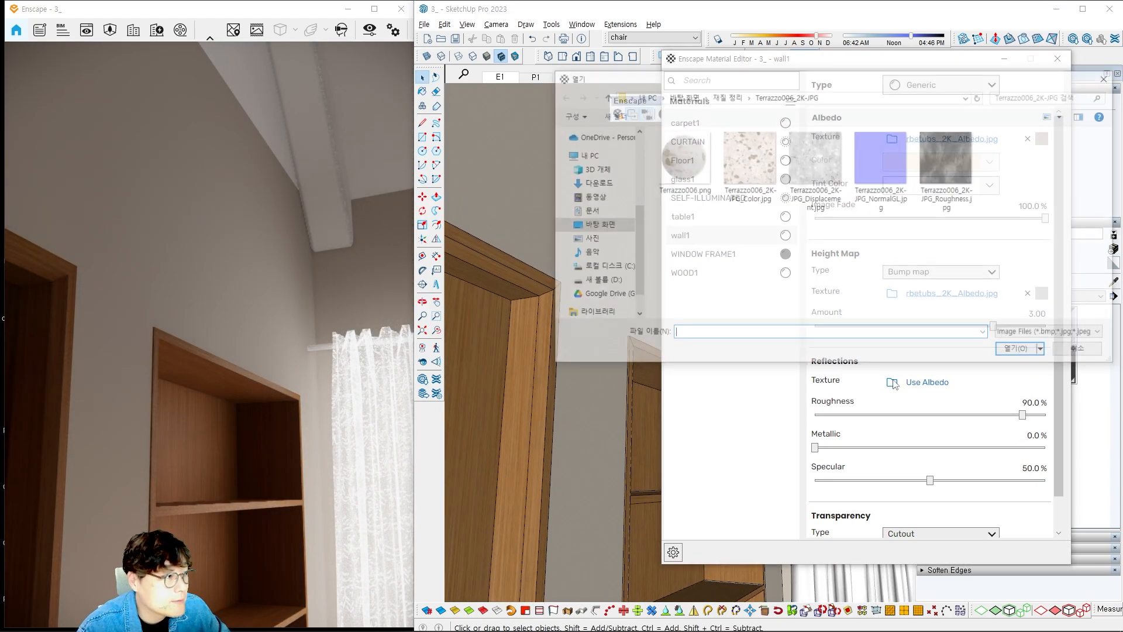
{"action": "left_click", "coordinate": [726, 96]}
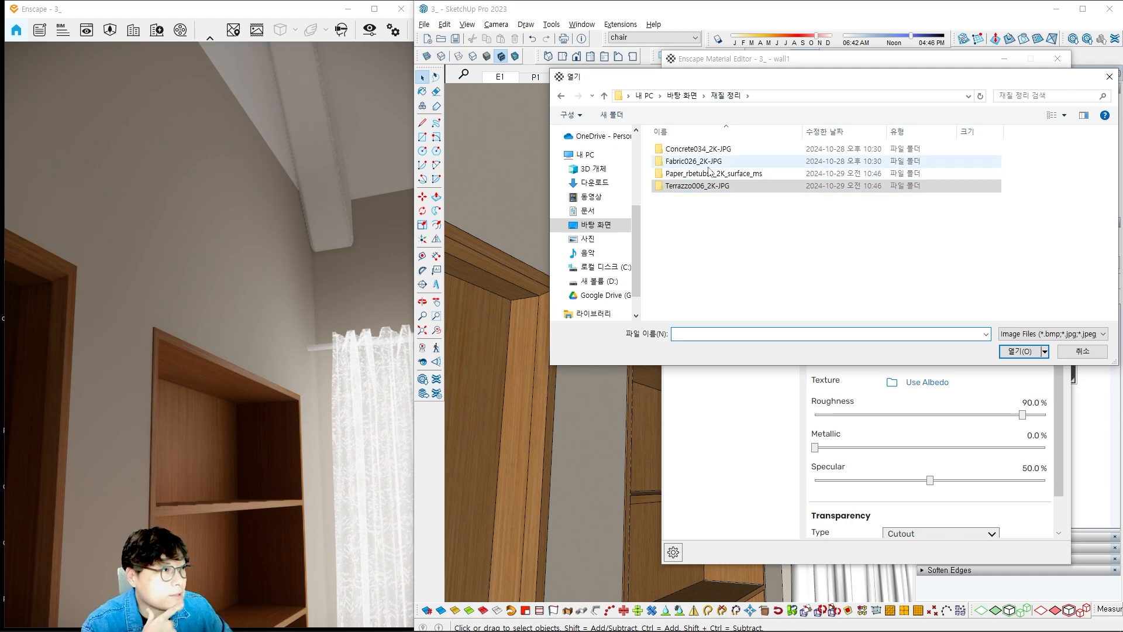
{"action": "double_click", "coordinate": [697, 149]}
{"action": "scroll", "coordinate": [861, 245], "scroll_direction": "down", "scroll_amount": 1}
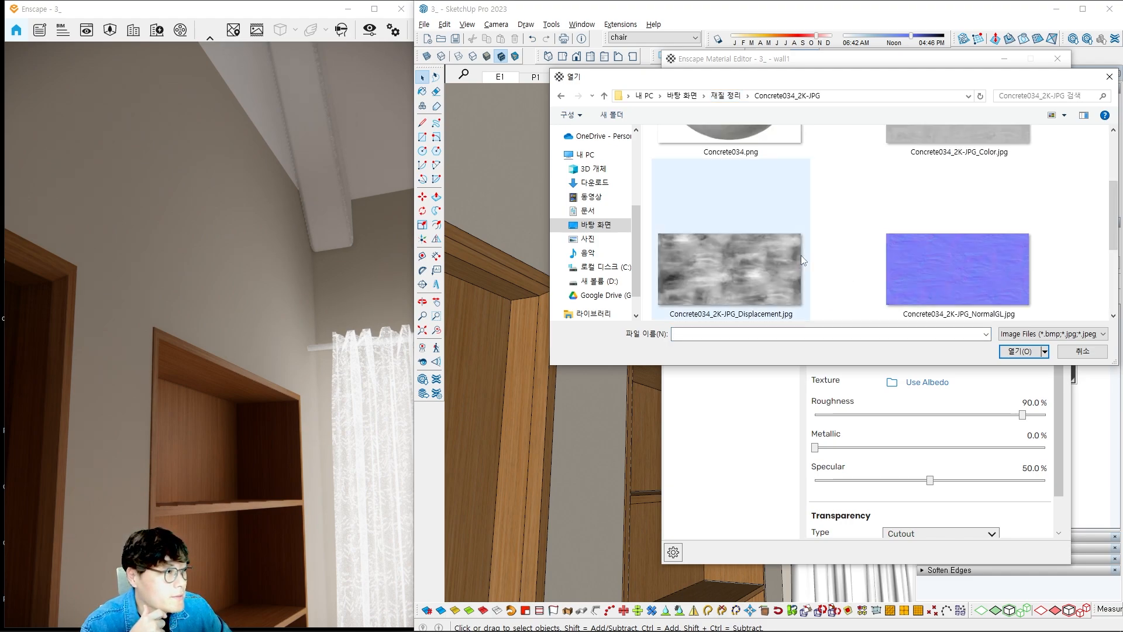
{"action": "scroll", "coordinate": [785, 260], "scroll_direction": "up", "scroll_amount": 2}
{"action": "scroll", "coordinate": [777, 233], "scroll_direction": "down", "scroll_amount": 3}
{"action": "left_click", "coordinate": [728, 234]}
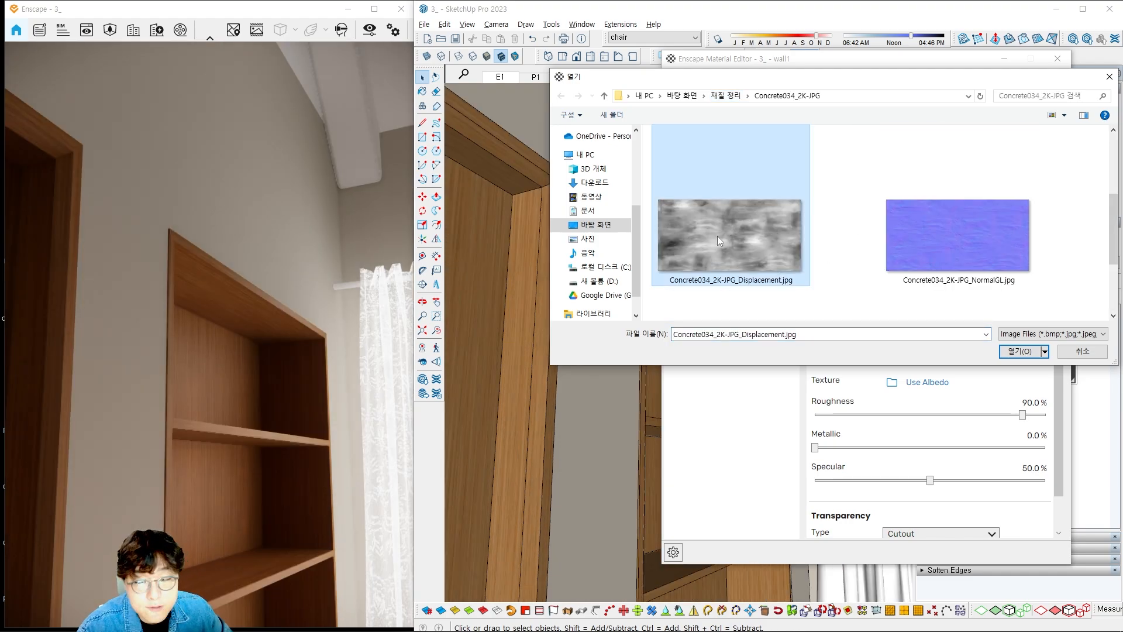
{"action": "left_click", "coordinate": [1004, 355]}
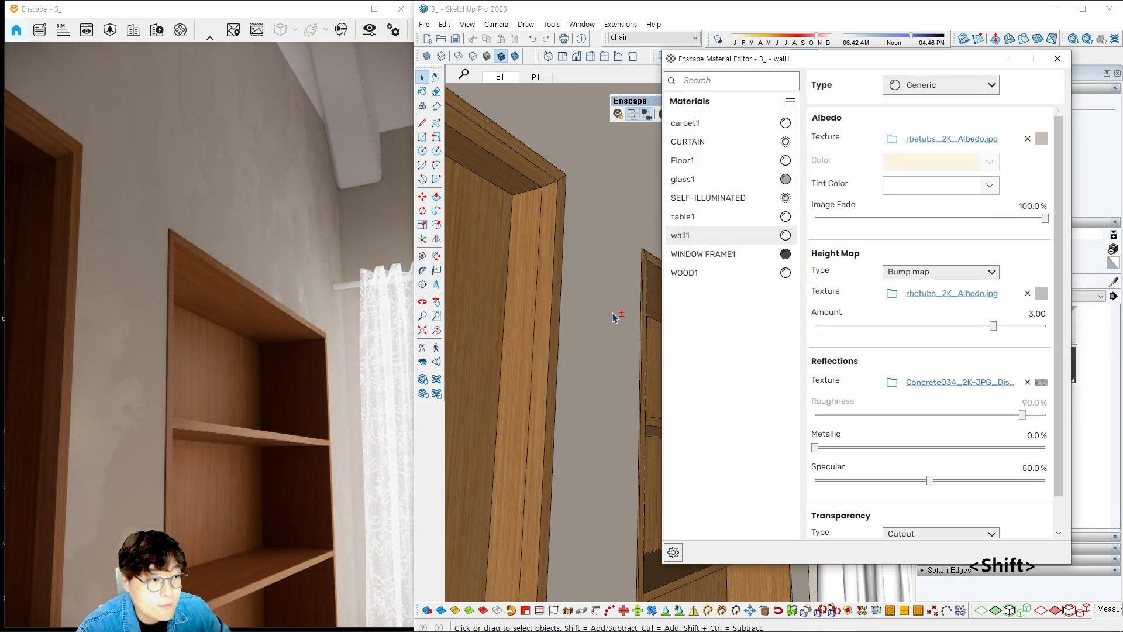
Examine how the concrete displacement map varies the reflections on the wall around the bookshelf and door.
{"action": "mouse_move", "coordinate": [583, 329]}
{"action": "middle_mouse_down", "text": "shift"}
{"action": "mouse_move", "coordinate": [616, 281]}
{"action": "mouse_move", "coordinate": [628, 320]}
{"action": "mouse_move", "coordinate": [622, 301]}
{"action": "mouse_move", "coordinate": [599, 349]}
{"action": "middle_mouse_up", "text": "shift"}
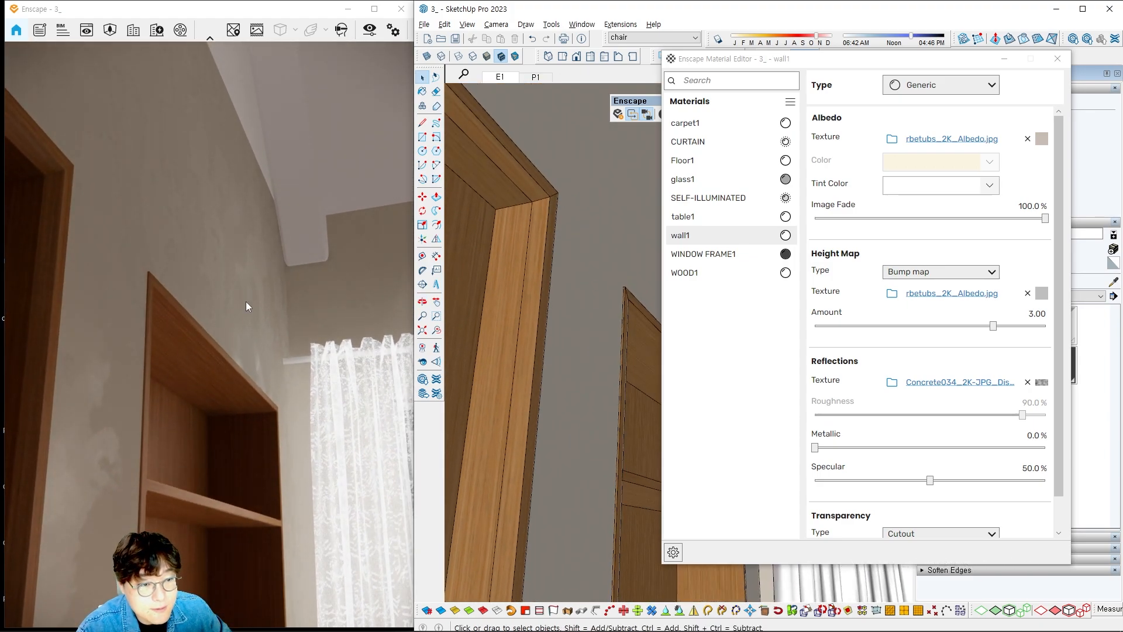
{"action": "scroll", "coordinate": [237, 363], "scroll_direction": "up", "scroll_amount": 3}
{"action": "scroll", "coordinate": [238, 363], "scroll_direction": "down", "scroll_amount": 2}
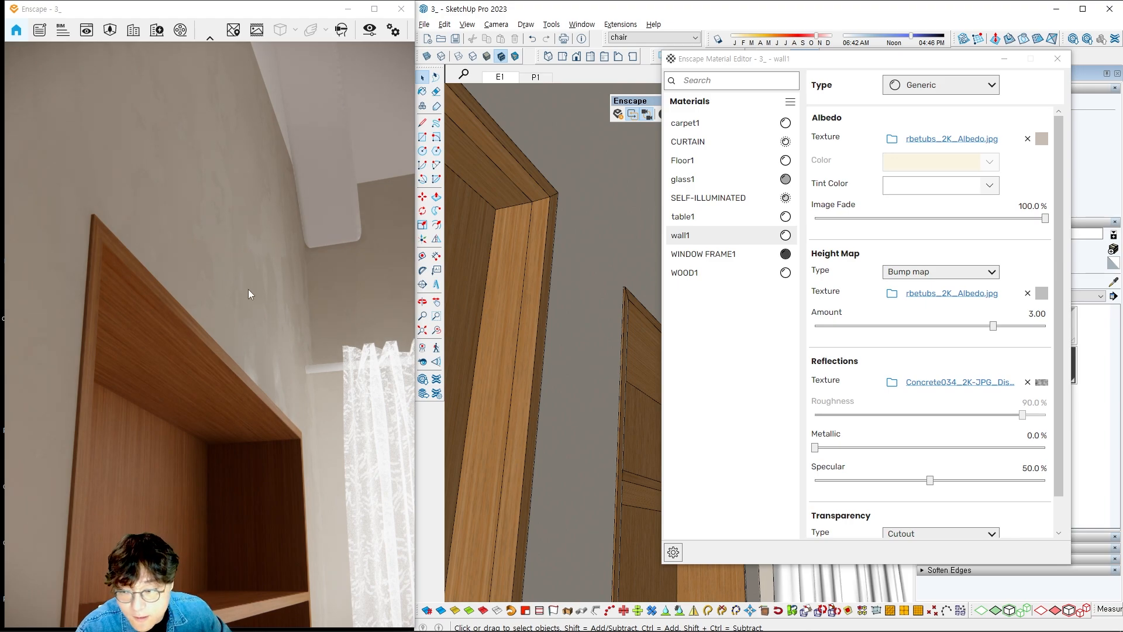
{"action": "middle_click_drag", "start_coordinate": [268, 307], "coordinate": [273, 427], "text": "shift"}
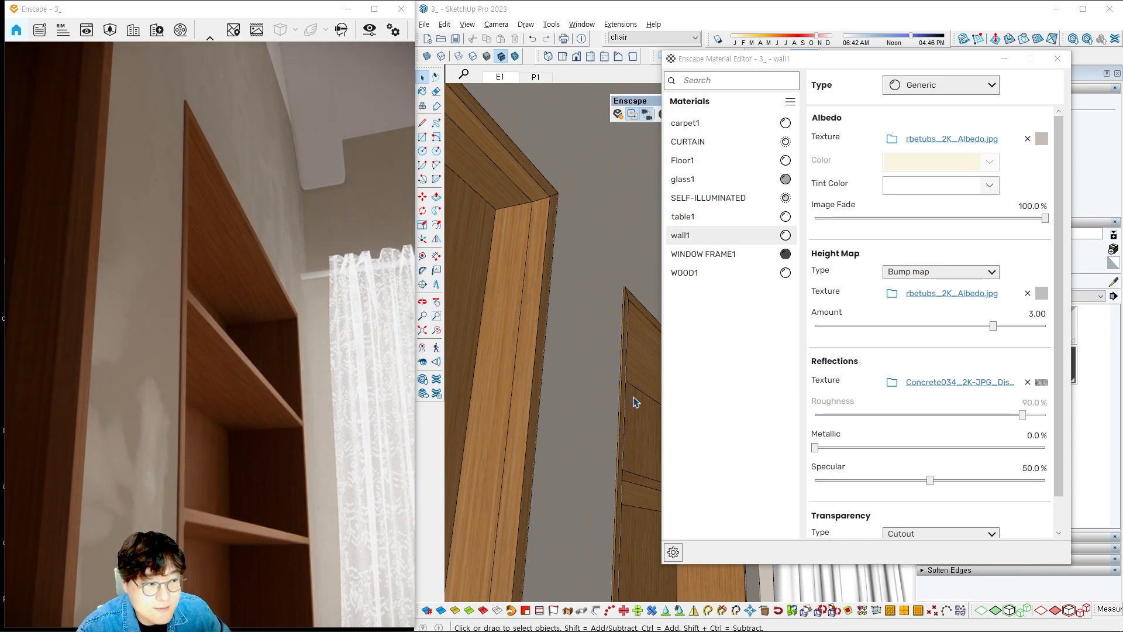
{"action": "mouse_move", "coordinate": [581, 396]}
{"action": "middle_mouse_down"}
{"action": "mouse_move", "coordinate": [528, 459]}
{"action": "mouse_move", "coordinate": [560, 395]}
{"action": "mouse_move", "coordinate": [491, 378]}
{"action": "mouse_move", "coordinate": [634, 268]}
{"action": "mouse_move", "coordinate": [575, 358]}
{"action": "mouse_move", "coordinate": [584, 305]}
{"action": "mouse_move", "coordinate": [573, 462]}
{"action": "mouse_move", "coordinate": [559, 458]}
{"action": "mouse_move", "coordinate": [585, 424]}
{"action": "mouse_move", "coordinate": [551, 464]}
{"action": "middle_mouse_up"}
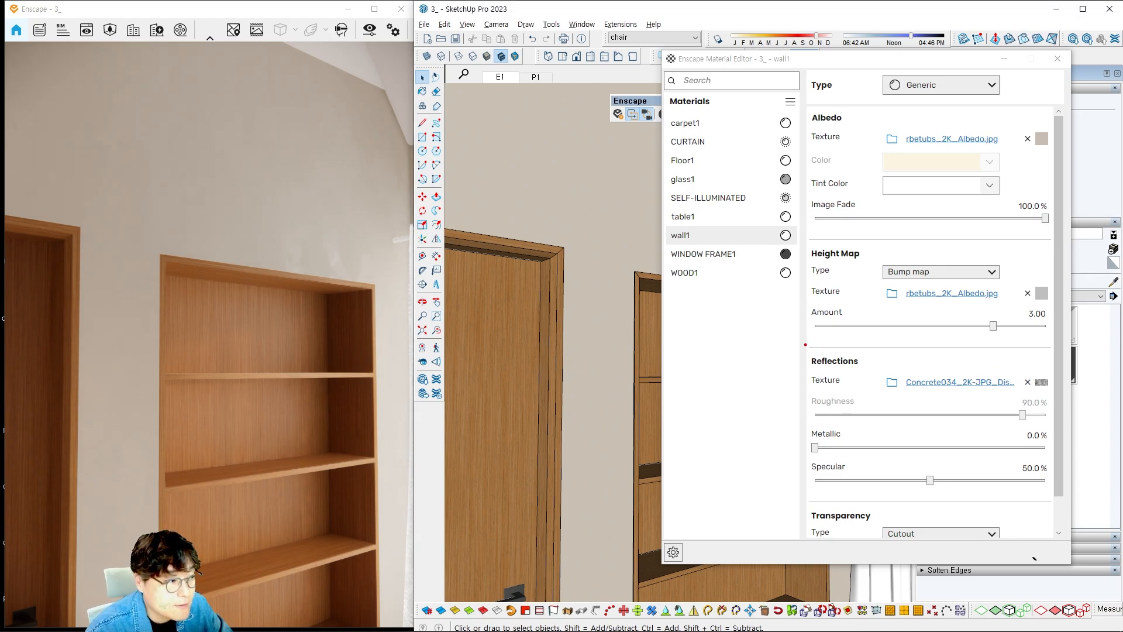
{"action": "left_click_drag", "start_coordinate": [798, 342], "coordinate": [1064, 413], "text": "ctrl"}
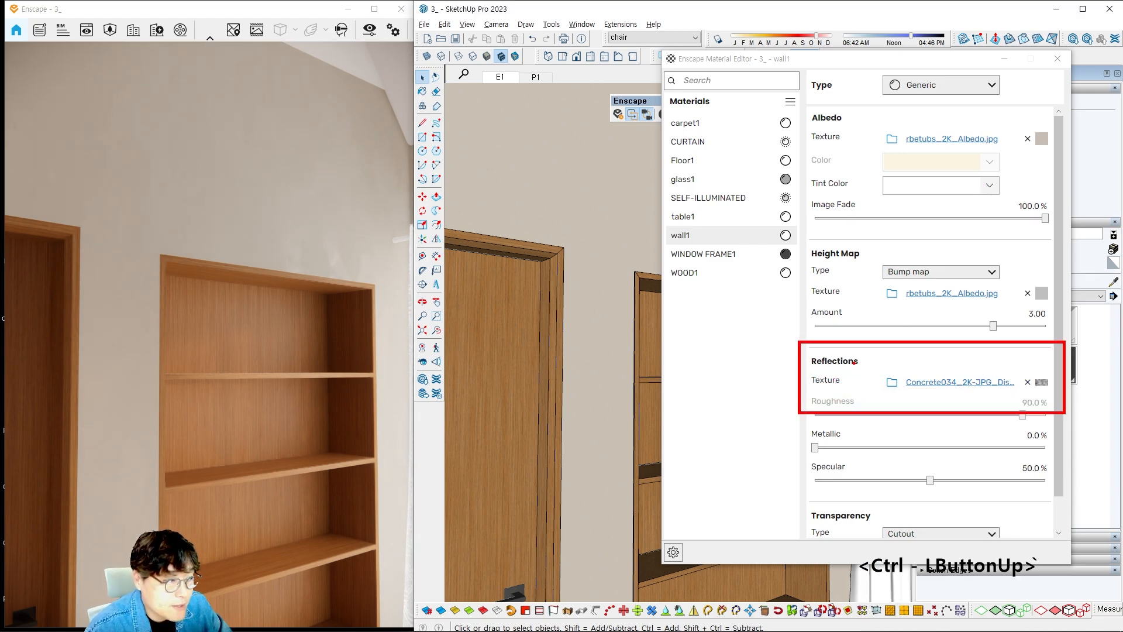
{"action": "mouse_move", "coordinate": [854, 362]}
{"action": "left_mouse_down", "text": "ctrl"}
{"action": "mouse_move", "coordinate": [852, 372]}
{"action": "mouse_move", "coordinate": [937, 353]}
{"action": "left_mouse_up", "text": "ctrl"}
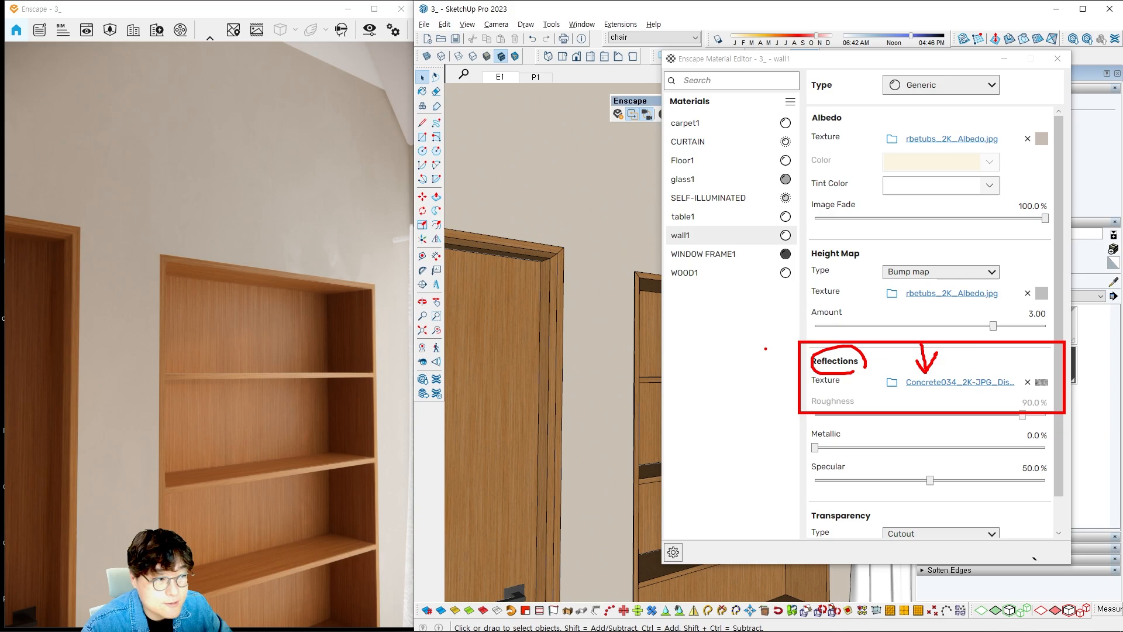
{"action": "key", "text": "Escape"}
{"action": "key", "text": "Escape"}
Open wall1's roughness texture settings with the plain wall in view and turn off Use Albedo Texture values.
{"action": "mouse_move", "coordinate": [602, 346]}
{"action": "middle_mouse_down", "text": "shift"}
{"action": "mouse_move", "coordinate": [595, 364]}
{"action": "mouse_move", "coordinate": [521, 383]}
{"action": "mouse_move", "coordinate": [543, 381]}
{"action": "middle_mouse_up", "text": "shift"}
{"action": "key", "text": "h"}
{"action": "key", "text": "shift+h"}
{"action": "middle_click_drag", "start_coordinate": [562, 421], "coordinate": [539, 296]}
{"action": "mouse_move", "coordinate": [540, 369]}
{"action": "middle_mouse_down"}
{"action": "mouse_move", "coordinate": [585, 413]}
{"action": "mouse_move", "coordinate": [569, 388]}
{"action": "mouse_move", "coordinate": [619, 374]}
{"action": "mouse_move", "coordinate": [599, 361]}
{"action": "mouse_move", "coordinate": [591, 394]}
{"action": "mouse_move", "coordinate": [586, 368]}
{"action": "mouse_move", "coordinate": [546, 370]}
{"action": "mouse_move", "coordinate": [619, 349]}
{"action": "mouse_move", "coordinate": [548, 316]}
{"action": "mouse_move", "coordinate": [596, 298]}
{"action": "mouse_move", "coordinate": [532, 298]}
{"action": "mouse_move", "coordinate": [584, 328]}
{"action": "mouse_move", "coordinate": [570, 342]}
{"action": "mouse_move", "coordinate": [609, 348]}
{"action": "mouse_move", "coordinate": [572, 388]}
{"action": "mouse_move", "coordinate": [557, 374]}
{"action": "mouse_move", "coordinate": [579, 371]}
{"action": "middle_mouse_up"}
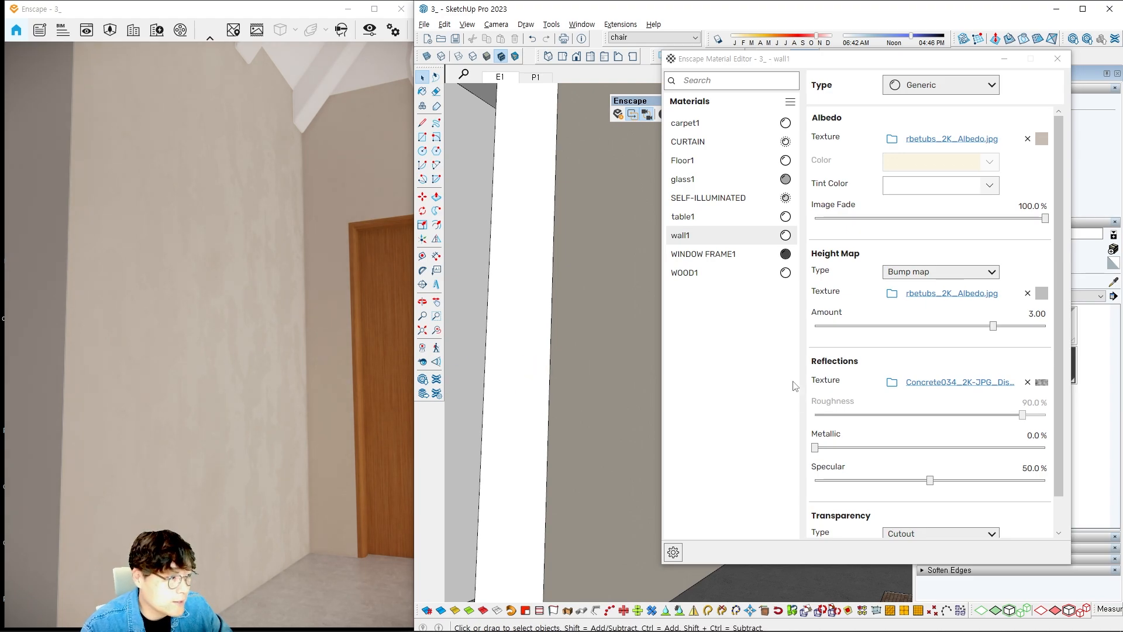
{"action": "left_click", "coordinate": [936, 384]}
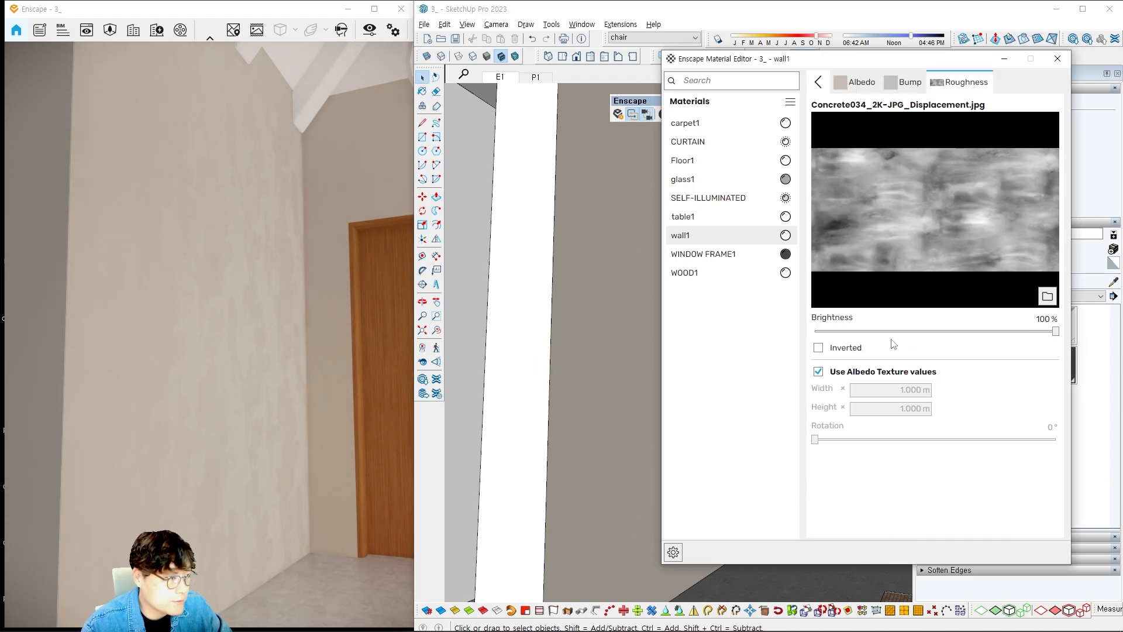
{"action": "left_click", "coordinate": [850, 376]}
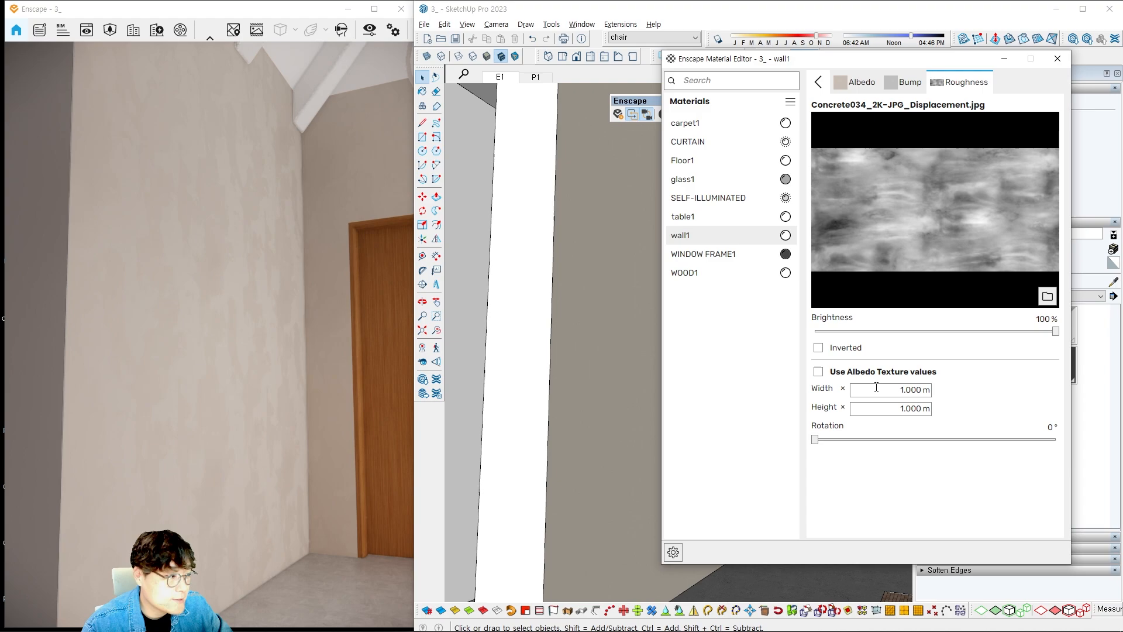
Set the concrete roughness map's width and height to 0.2 m.
{"action": "type", "text": "0"}
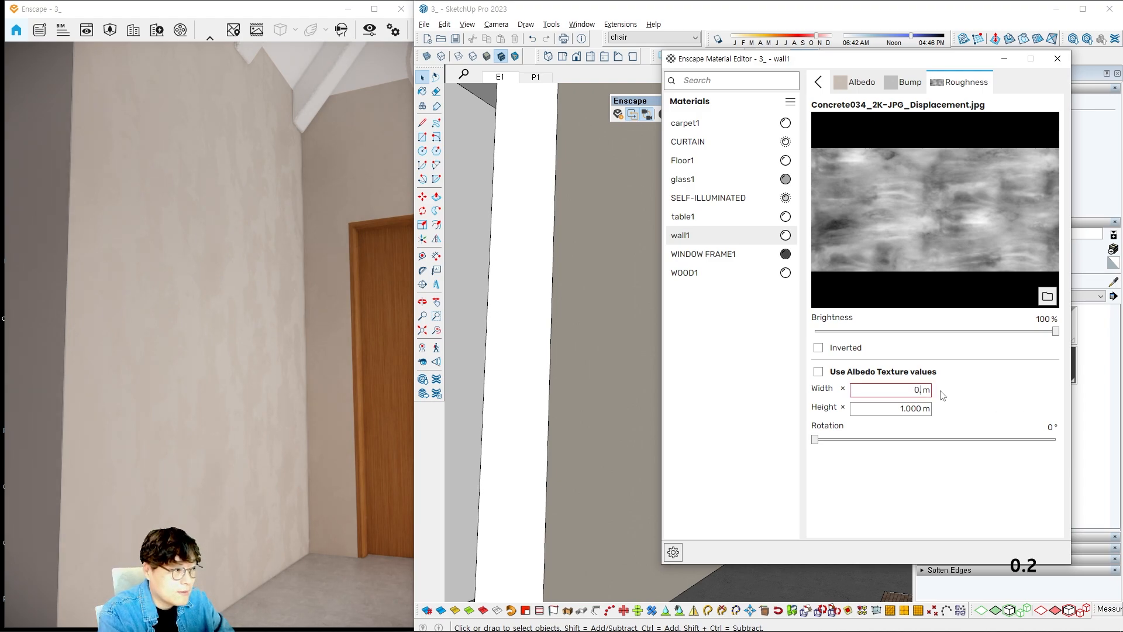
{"action": "type", "text": ".2"}
{"action": "key", "text": "Tab"}
{"action": "type", "text": "0.2"}
{"action": "key", "text": "Return"}
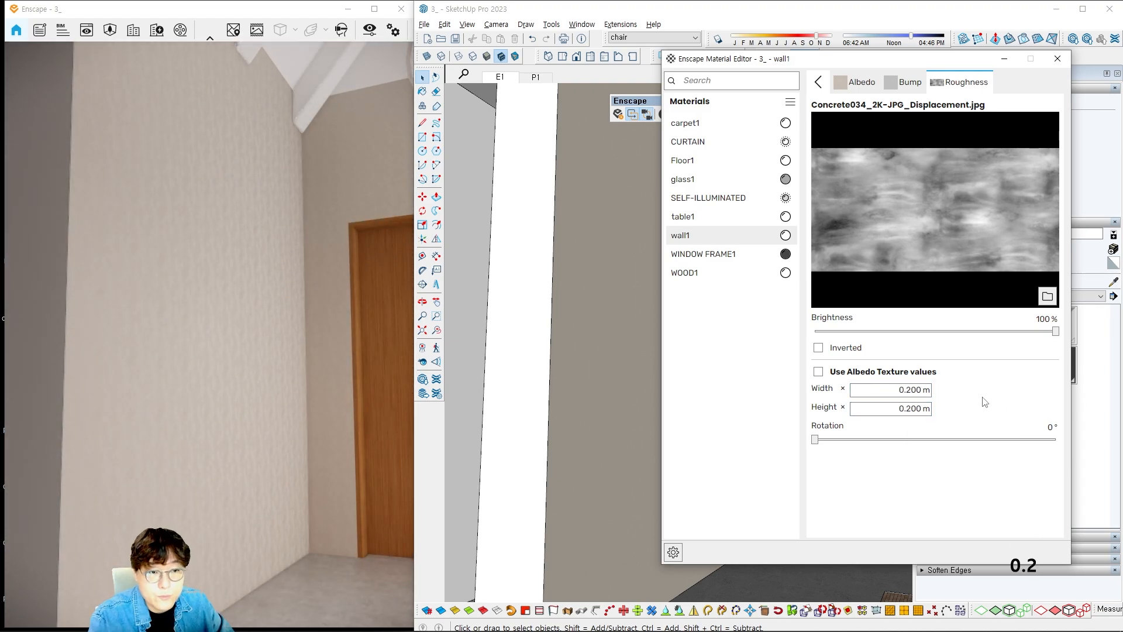
Set the concrete roughness map's width and height to 2 m.
{"action": "left_click_drag", "start_coordinate": [890, 391], "coordinate": [952, 400]}
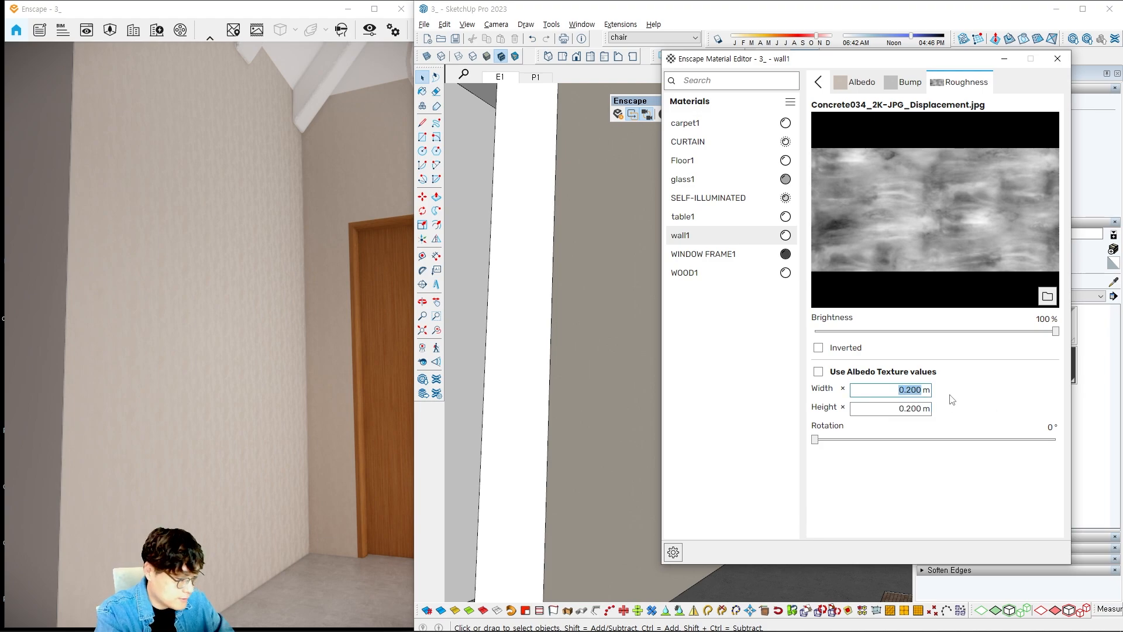
{"action": "type", "text": "2"}
{"action": "key", "text": "Tab"}
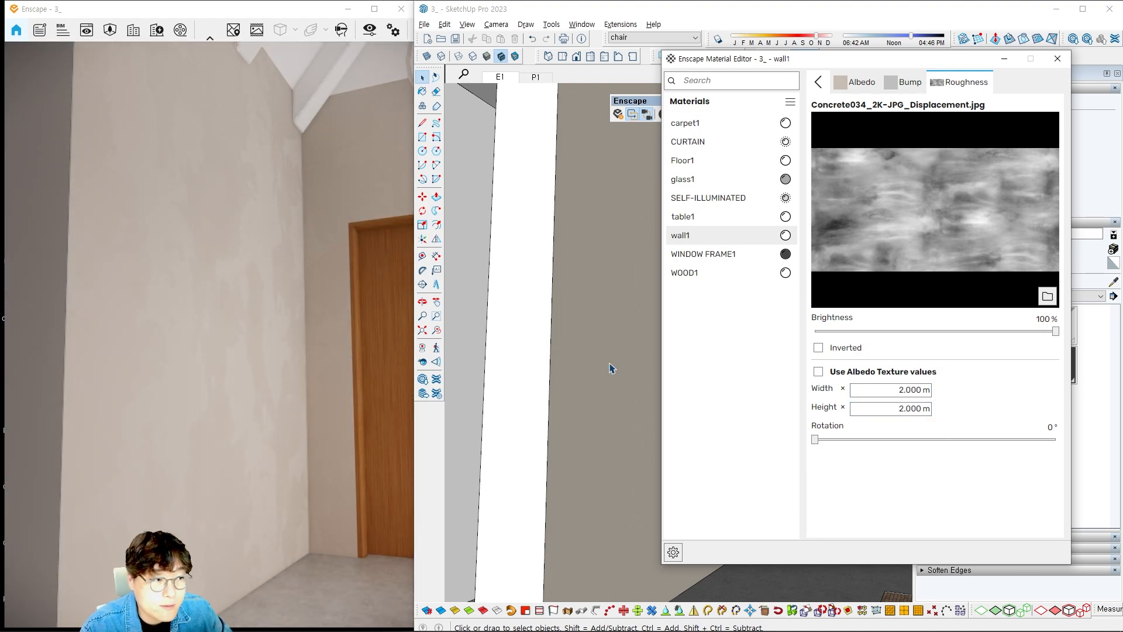
Examine the enlarged roughness pattern on the plain wall and on the wall above the bookshelf.
{"action": "mouse_move", "coordinate": [608, 371]}
{"action": "middle_mouse_down", "text": "shift"}
{"action": "mouse_move", "coordinate": [609, 384]}
{"action": "mouse_move", "coordinate": [604, 369]}
{"action": "mouse_move", "coordinate": [521, 369]}
{"action": "mouse_move", "coordinate": [536, 369]}
{"action": "mouse_move", "coordinate": [528, 377]}
{"action": "mouse_move", "coordinate": [581, 316]}
{"action": "mouse_move", "coordinate": [596, 315]}
{"action": "middle_mouse_up", "text": "shift"}
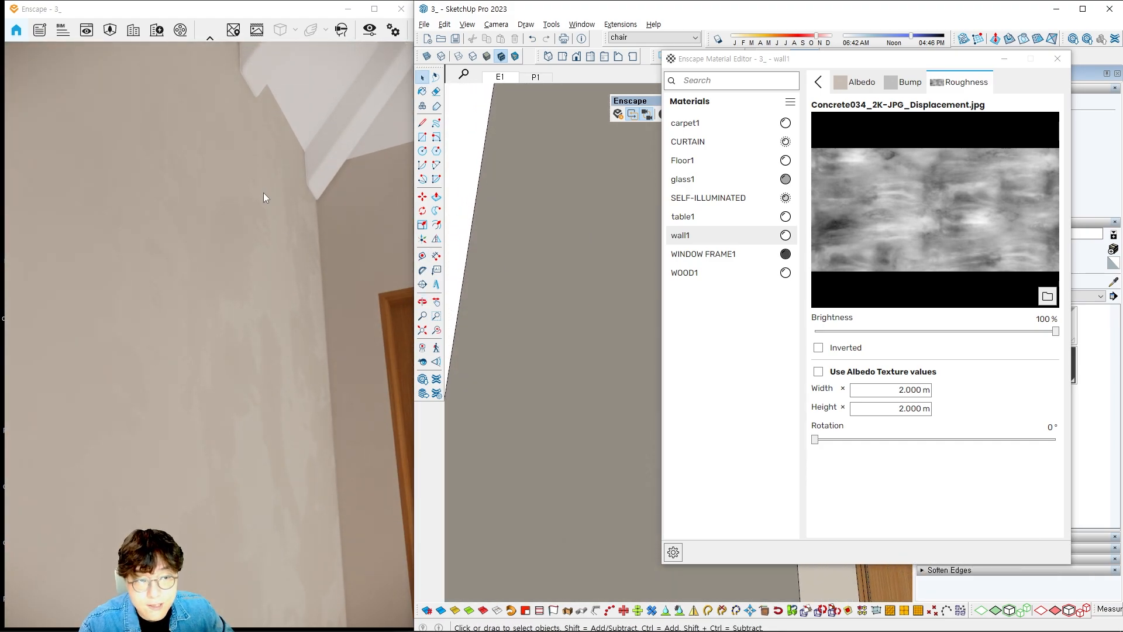
{"action": "middle_click_drag", "start_coordinate": [256, 385], "coordinate": [281, 386], "text": "shift"}
{"action": "mouse_move", "coordinate": [514, 392]}
{"action": "middle_mouse_down"}
{"action": "mouse_move", "coordinate": [604, 379]}
{"action": "mouse_move", "coordinate": [466, 381]}
{"action": "mouse_move", "coordinate": [581, 419]}
{"action": "mouse_move", "coordinate": [494, 371]}
{"action": "mouse_move", "coordinate": [606, 383]}
{"action": "mouse_move", "coordinate": [449, 402]}
{"action": "mouse_move", "coordinate": [581, 345]}
{"action": "mouse_move", "coordinate": [556, 384]}
{"action": "mouse_move", "coordinate": [505, 397]}
{"action": "middle_mouse_up"}
{"action": "scroll", "coordinate": [546, 389], "scroll_direction": "up", "scroll_amount": 1}
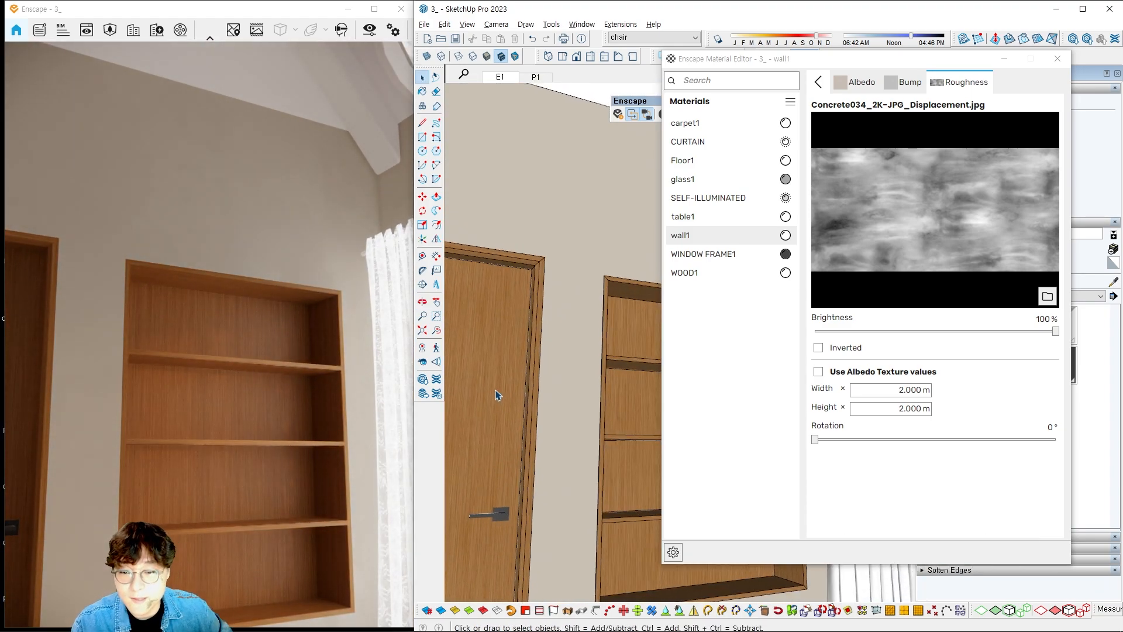